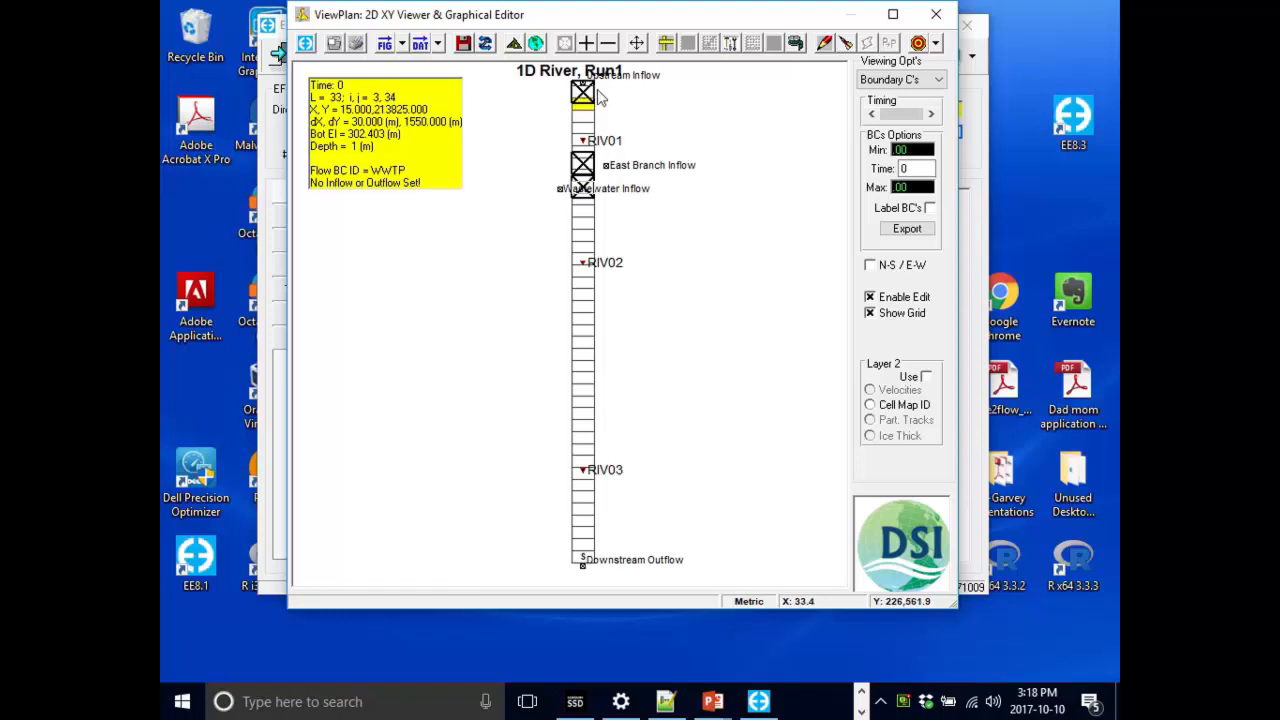
Open the upstream inflow cell's flow boundary properties and its flow time-series editor.
{"action": "left_click", "coordinate": [582, 93]}
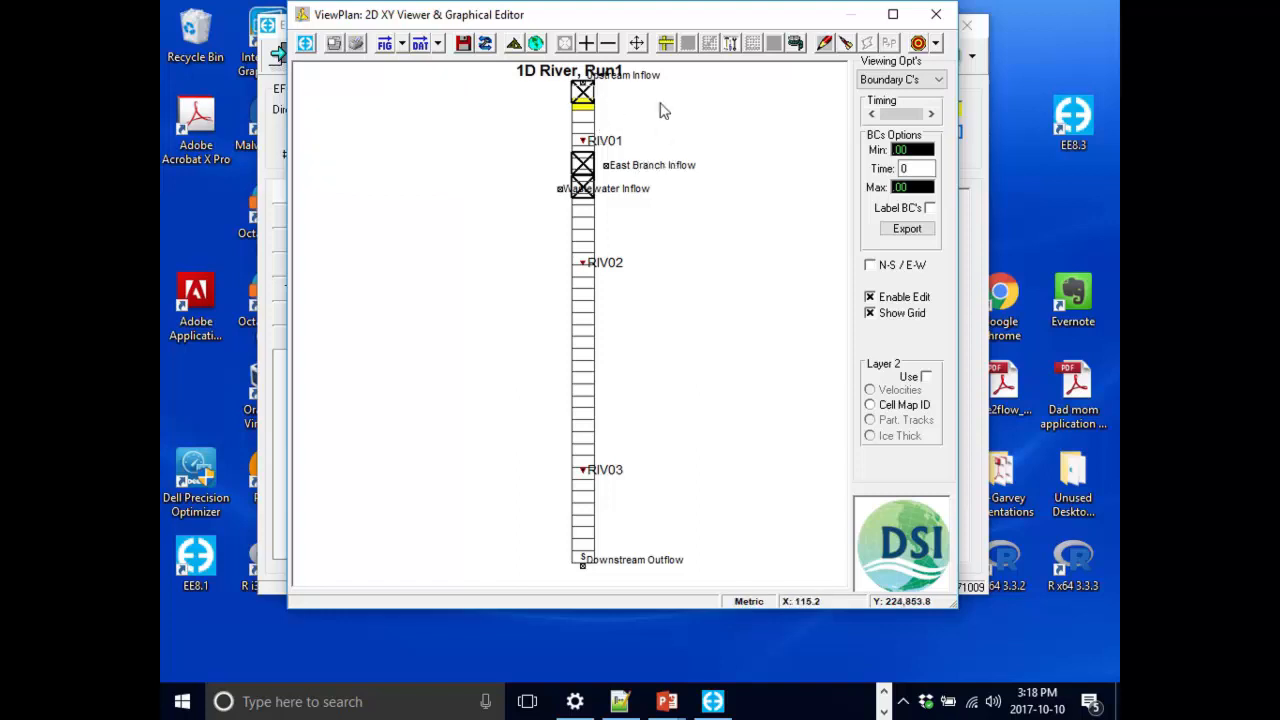
{"action": "right_click", "coordinate": [583, 96]}
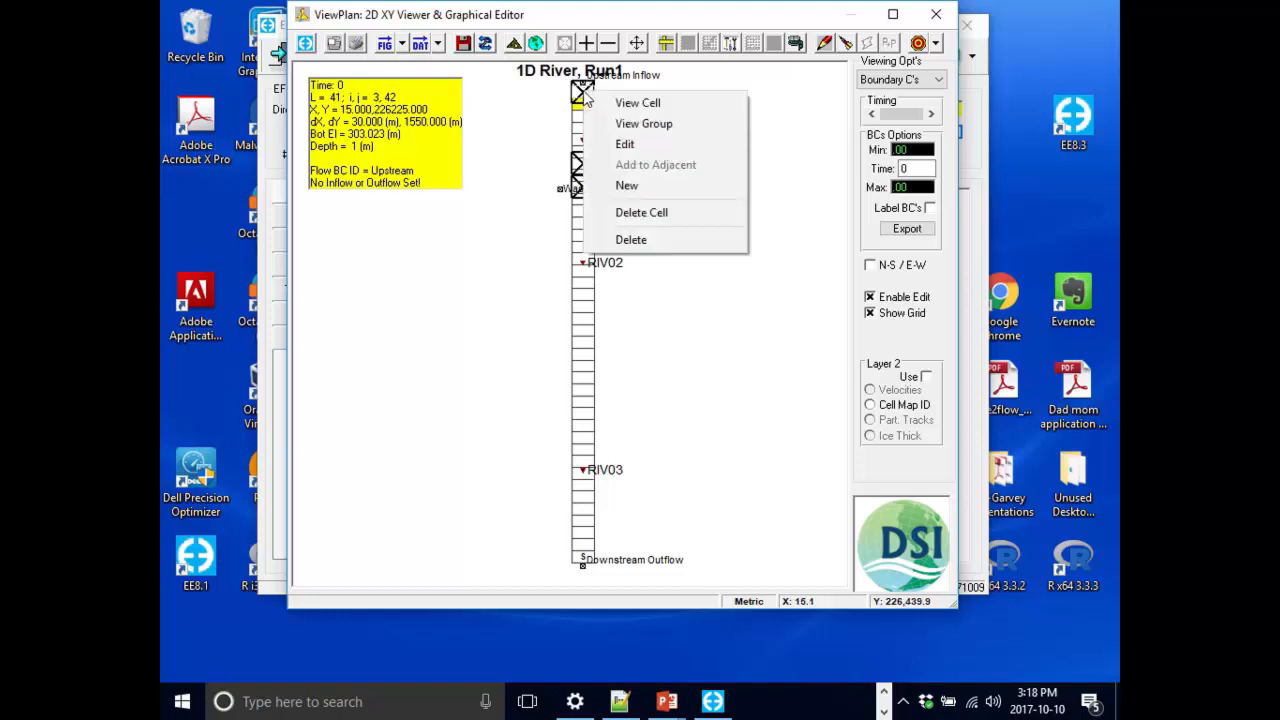
{"action": "left_click", "coordinate": [666, 146]}
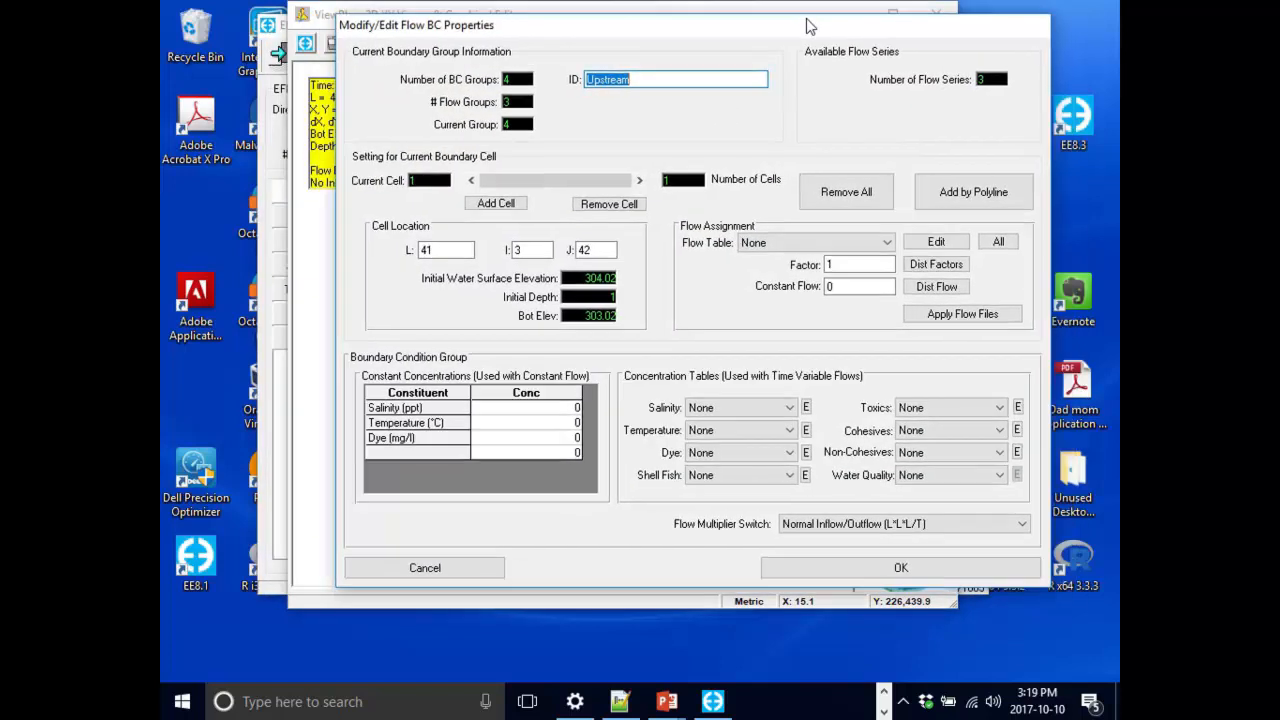
{"action": "left_click_drag", "start_coordinate": [808, 27], "coordinate": [790, 14]}
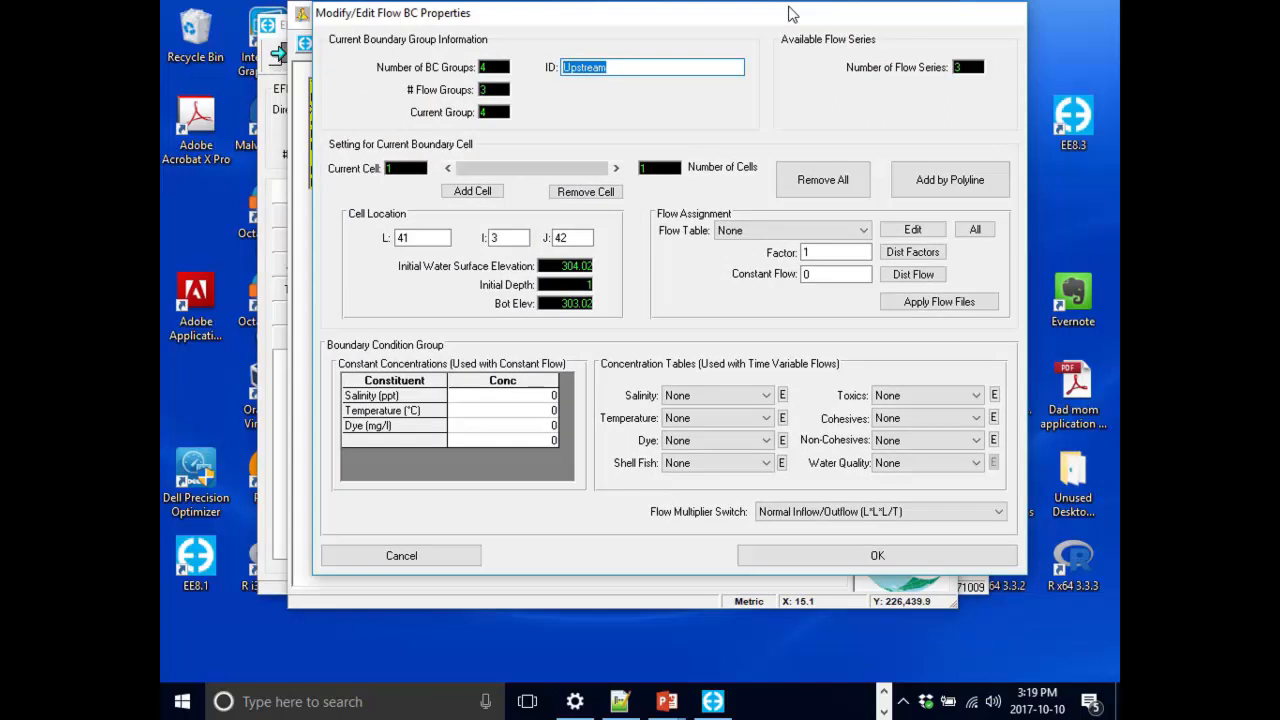
{"action": "left_click", "coordinate": [912, 231]}
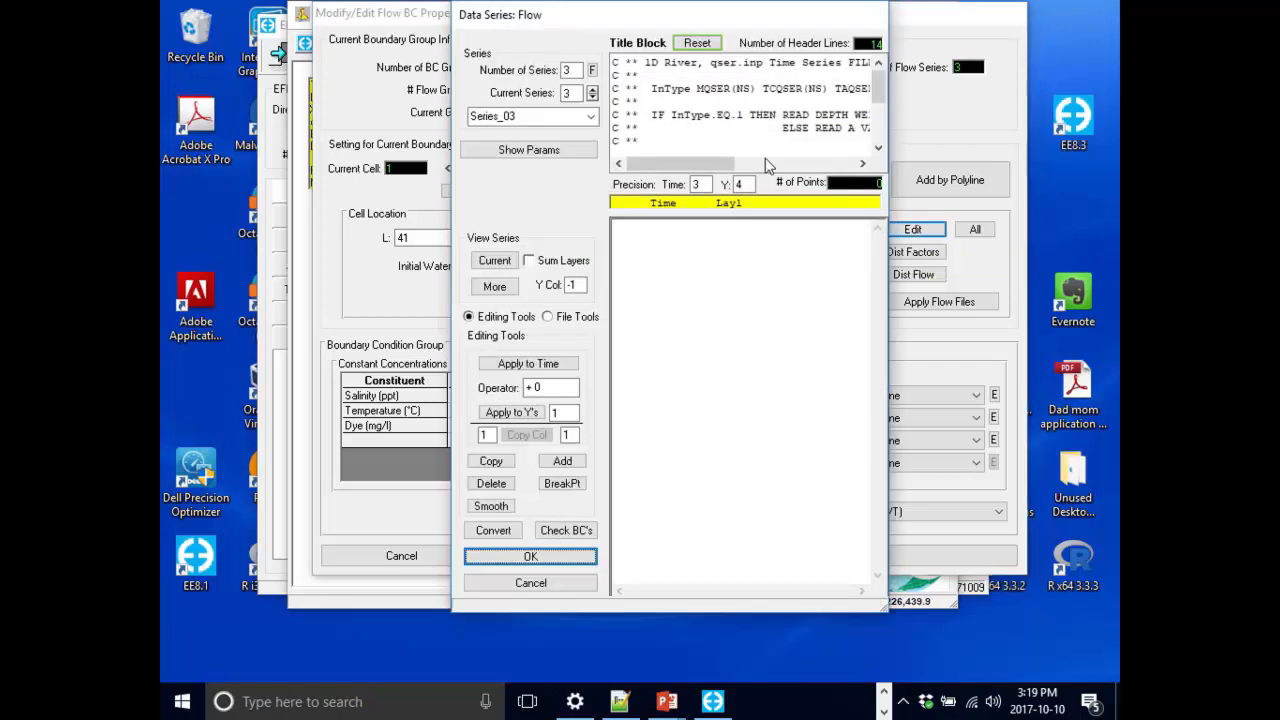
{"action": "mouse_move", "coordinate": [608, 15]}
{"action": "left_mouse_down"}
{"action": "mouse_move", "coordinate": [578, 27]}
{"action": "mouse_move", "coordinate": [592, 40]}
{"action": "mouse_move", "coordinate": [606, 28]}
{"action": "left_mouse_up"}
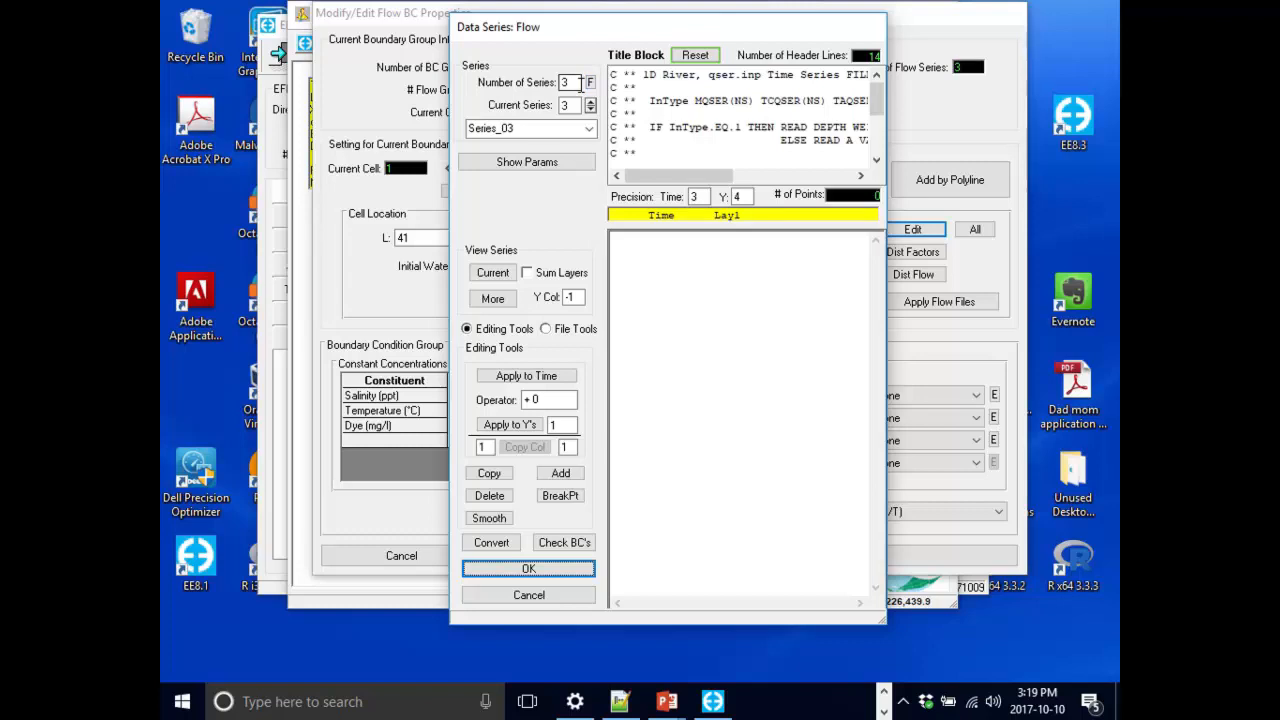
Switch to flow series 1 and inspect its Upstream time and flow values.
{"action": "left_click", "coordinate": [566, 106]}
{"action": "type", "text": "1"}
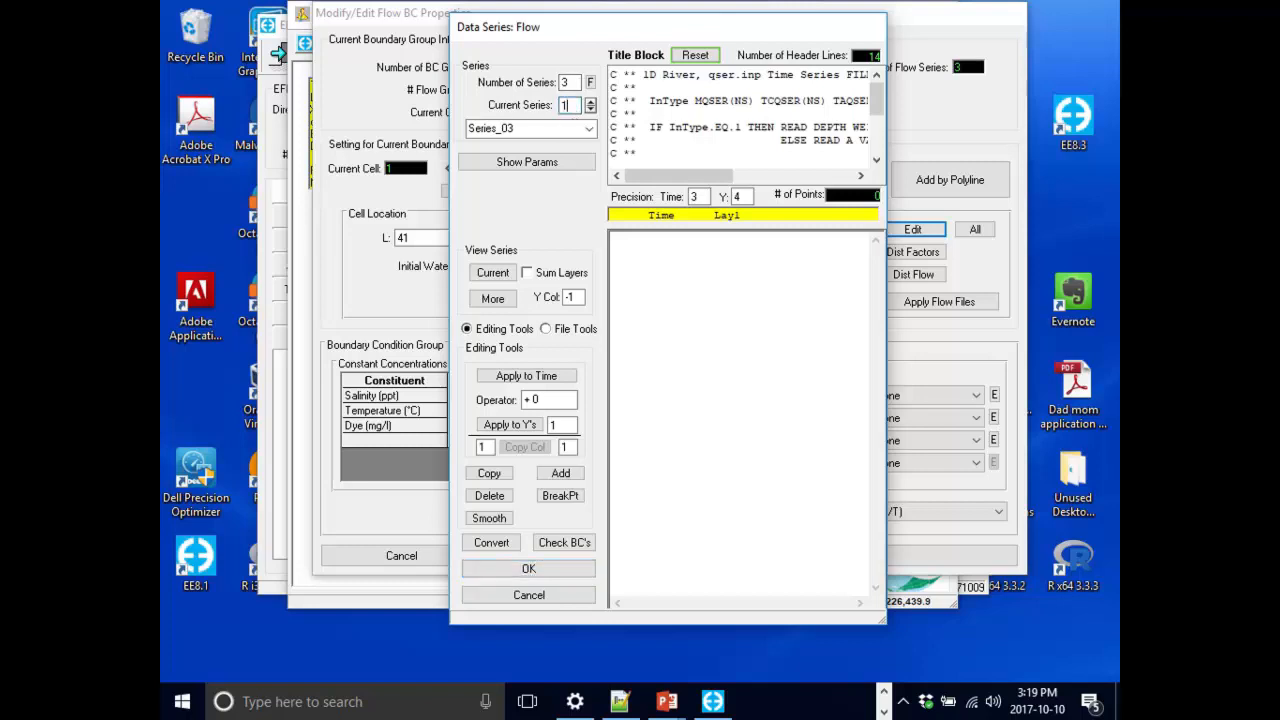
{"action": "key", "text": "Return"}
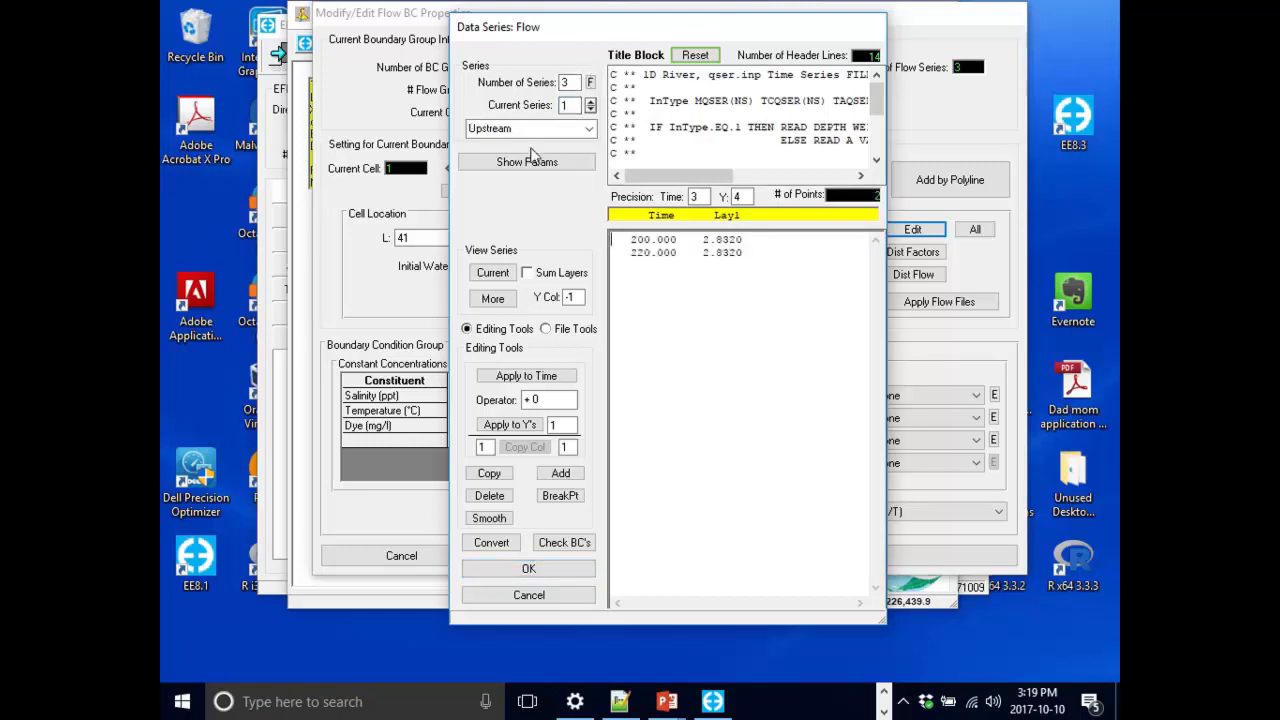
{"action": "double_click", "coordinate": [520, 128]}
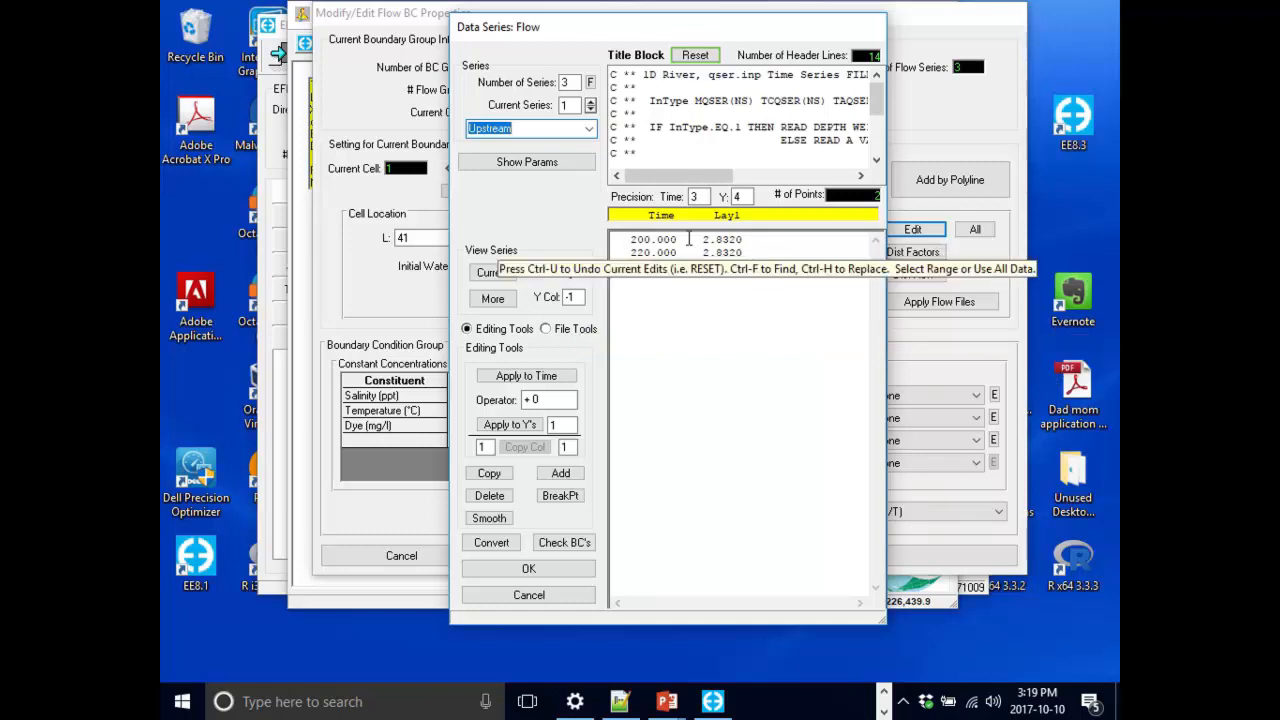
{"action": "left_click", "coordinate": [659, 240]}
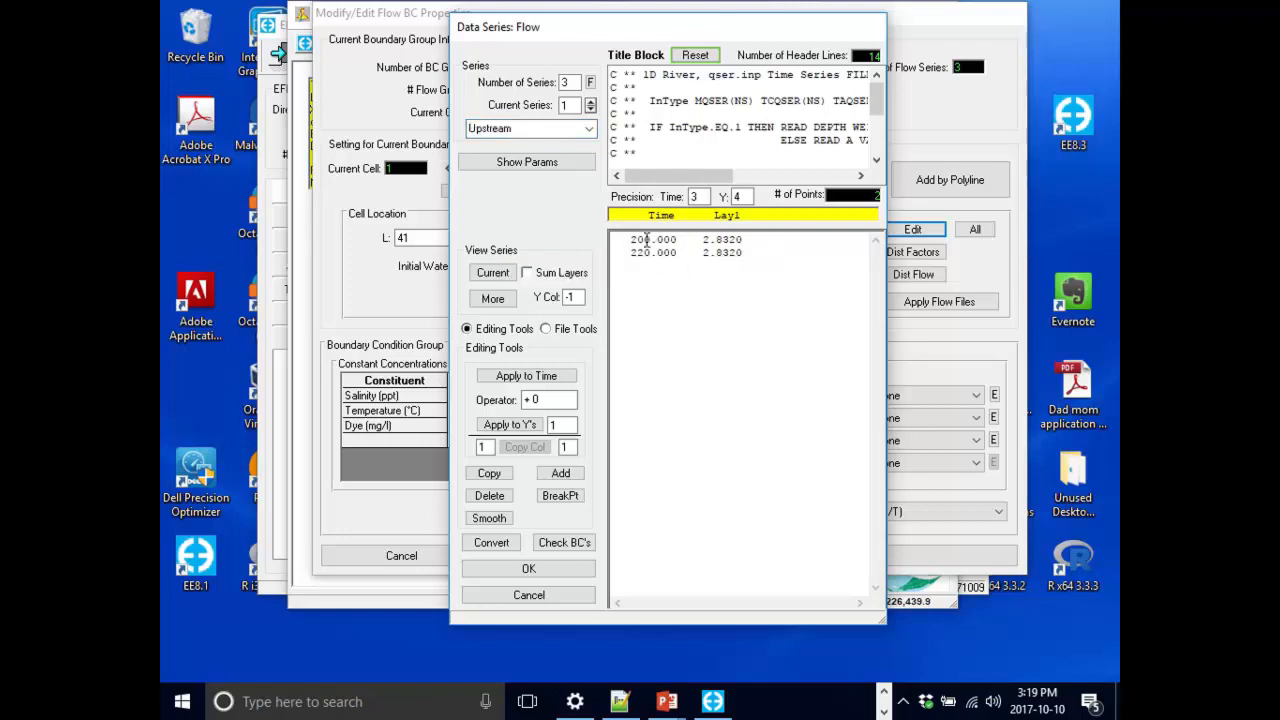
{"action": "left_click", "coordinate": [631, 243]}
{"action": "left_click", "coordinate": [761, 242]}
Switch to flow series 2 and rename it East Branch.
{"action": "left_click", "coordinate": [590, 101]}
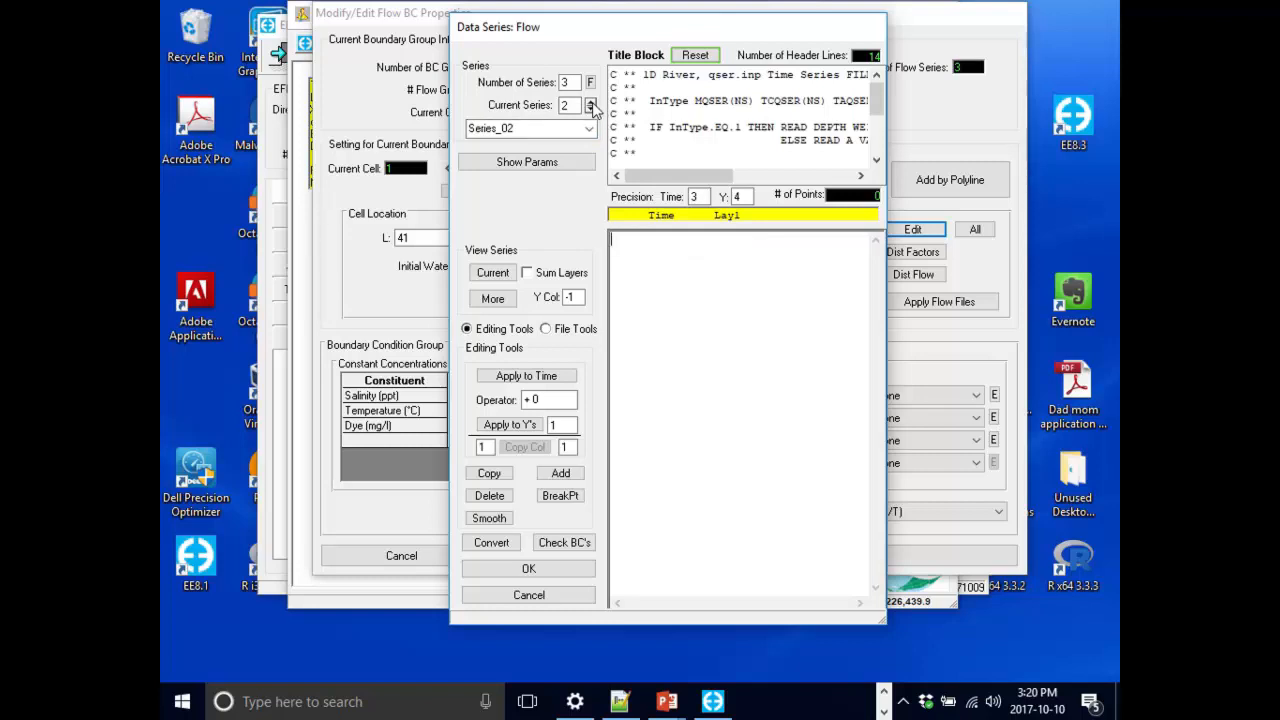
{"action": "left_click", "coordinate": [591, 106]}
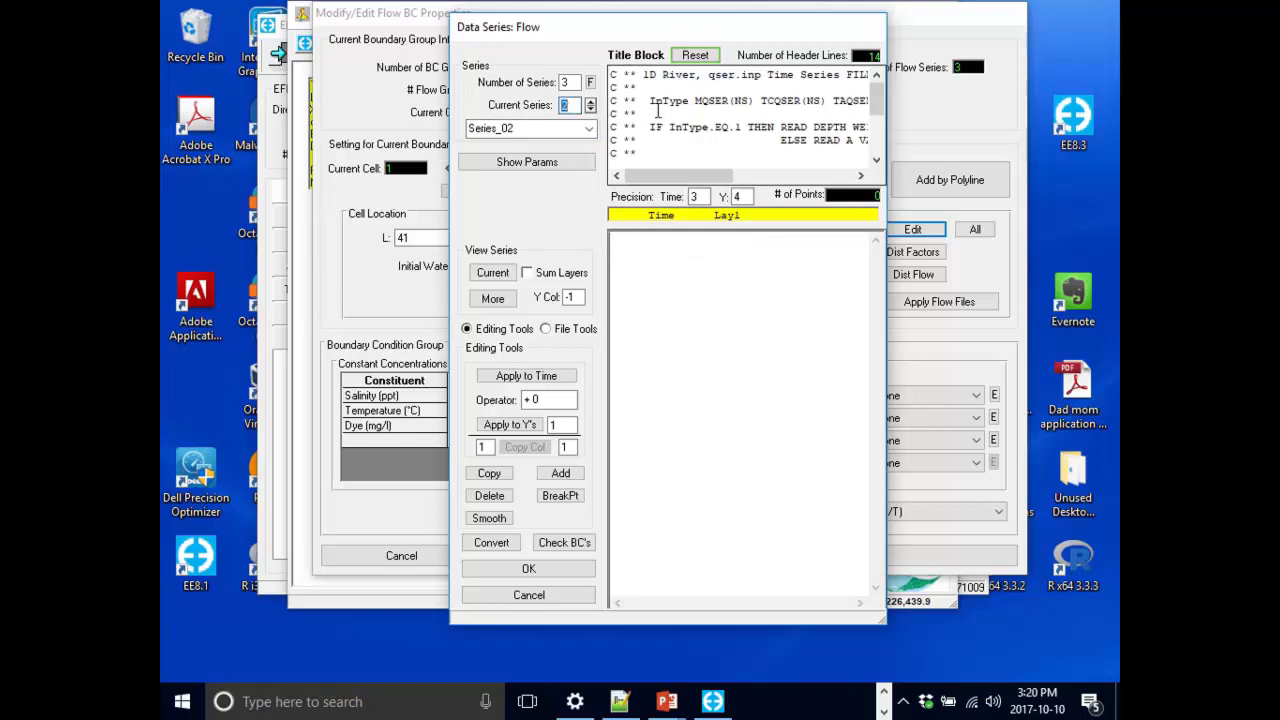
{"action": "type", "text": "2"}
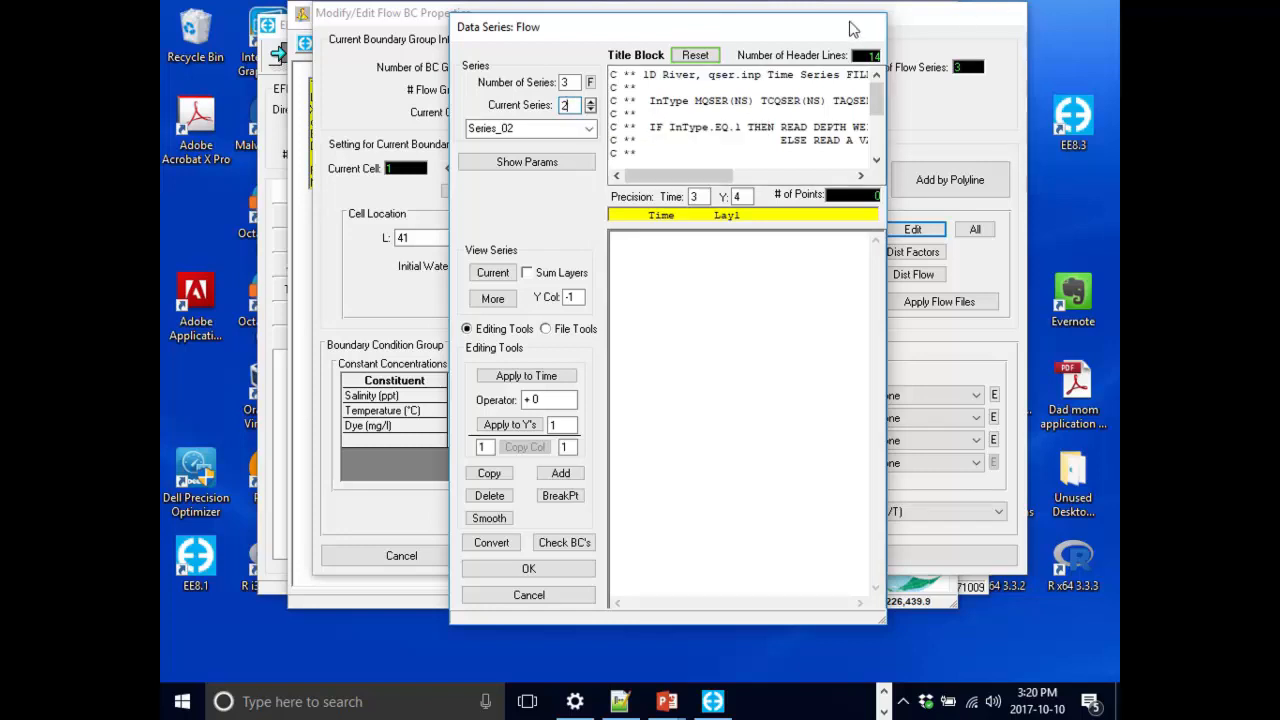
{"action": "left_click", "coordinate": [561, 130]}
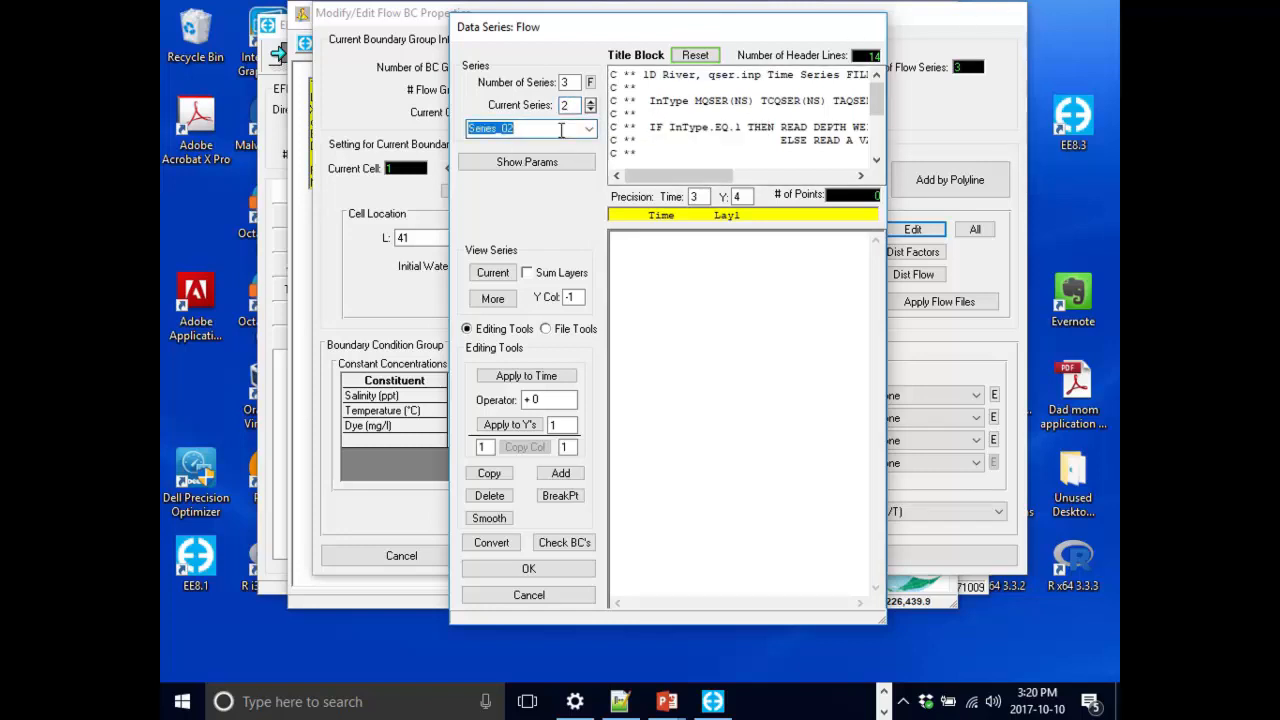
{"action": "type", "text": "East Branch"}
Enter East Branch flows of 0 at times 200 and 220.
{"action": "left_click", "coordinate": [684, 293]}
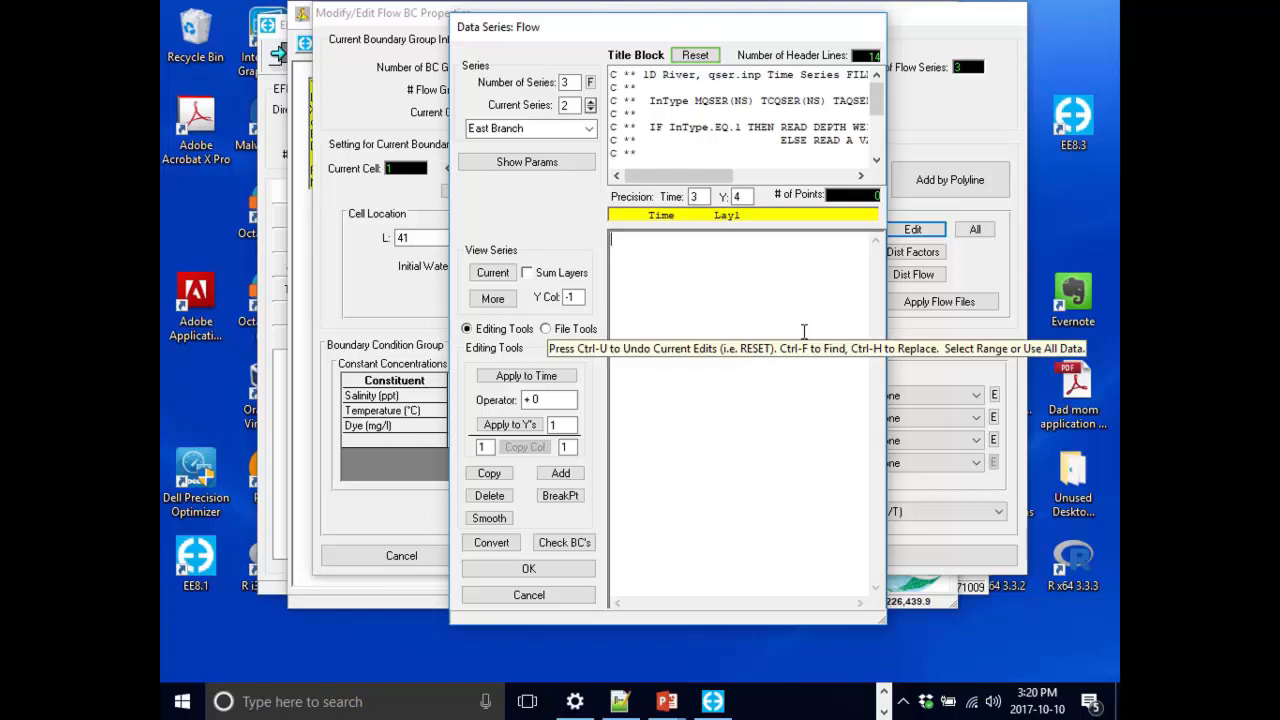
{"action": "type", "text": "200"}
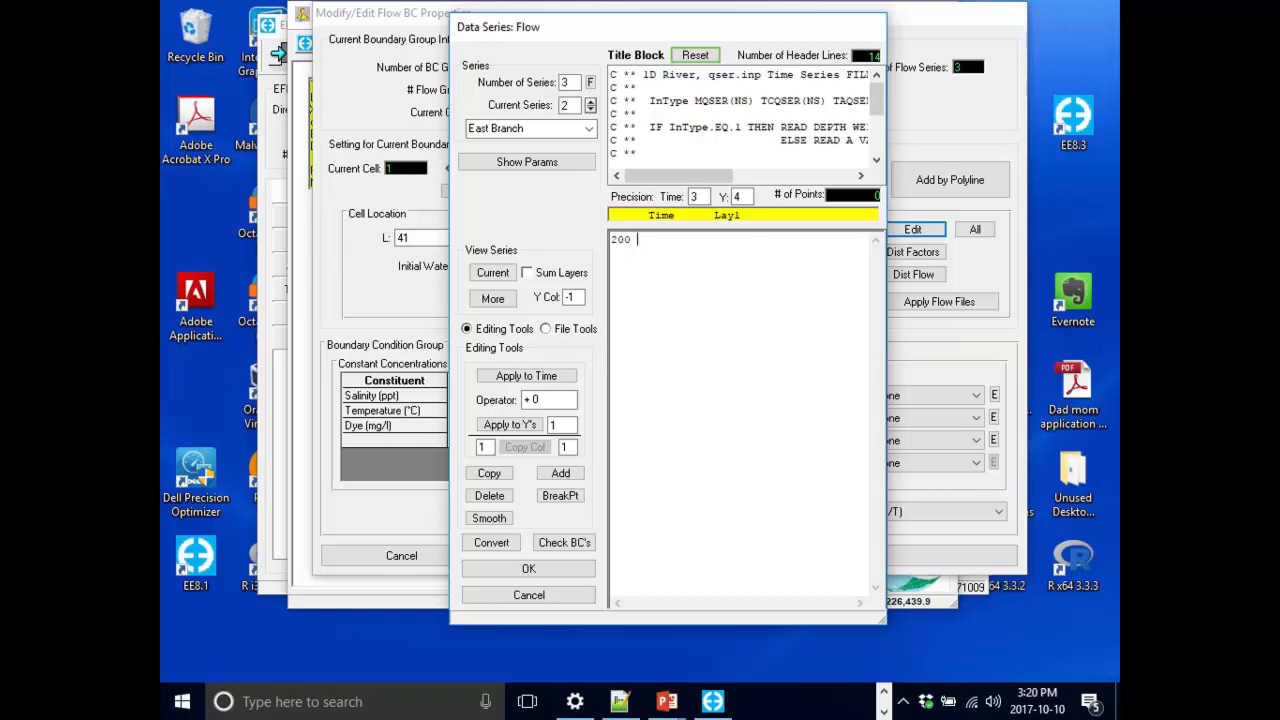
{"action": "type", "text": " 0"}
{"action": "key", "text": "Return"}
{"action": "type", "text": "220 0"}
Switch to flow series 3 and rename it WWTP.
{"action": "left_click", "coordinate": [590, 104]}
{"action": "double_click", "coordinate": [543, 132]}
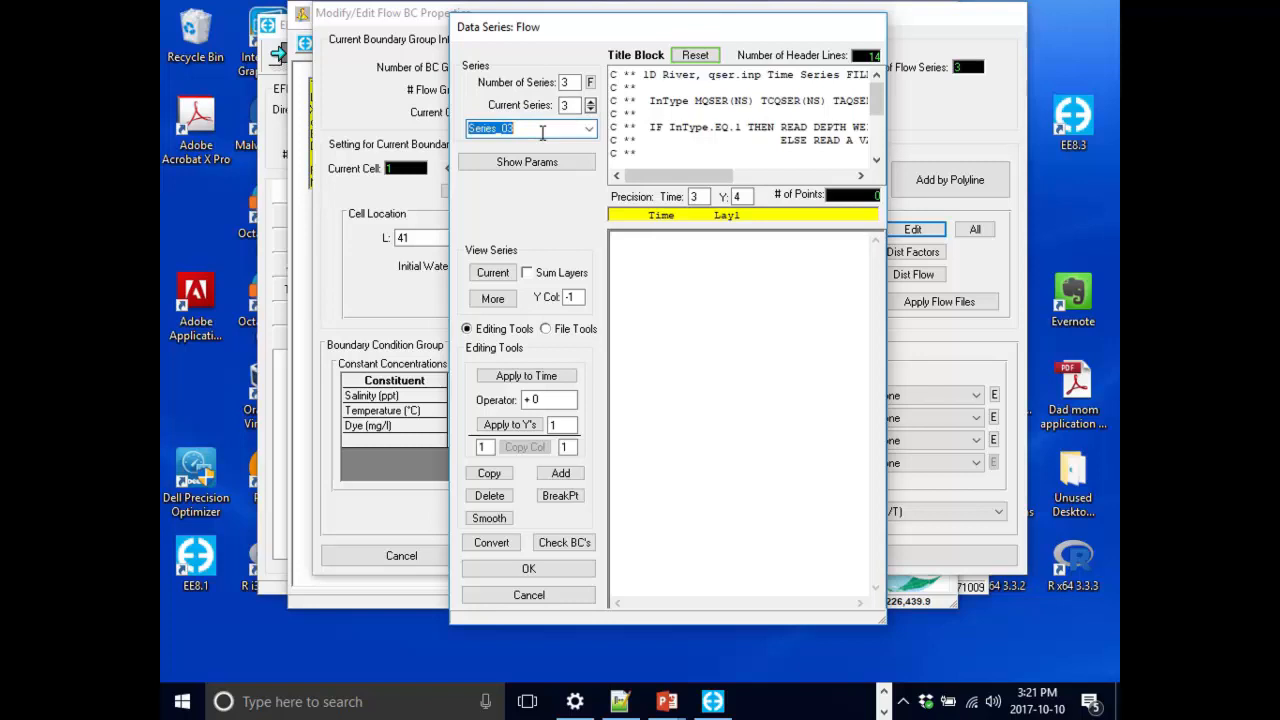
{"action": "type", "text": "WWTP"}
Enter WWTP flows of 0.33 at times 200 and 220.
{"action": "left_click", "coordinate": [690, 317]}
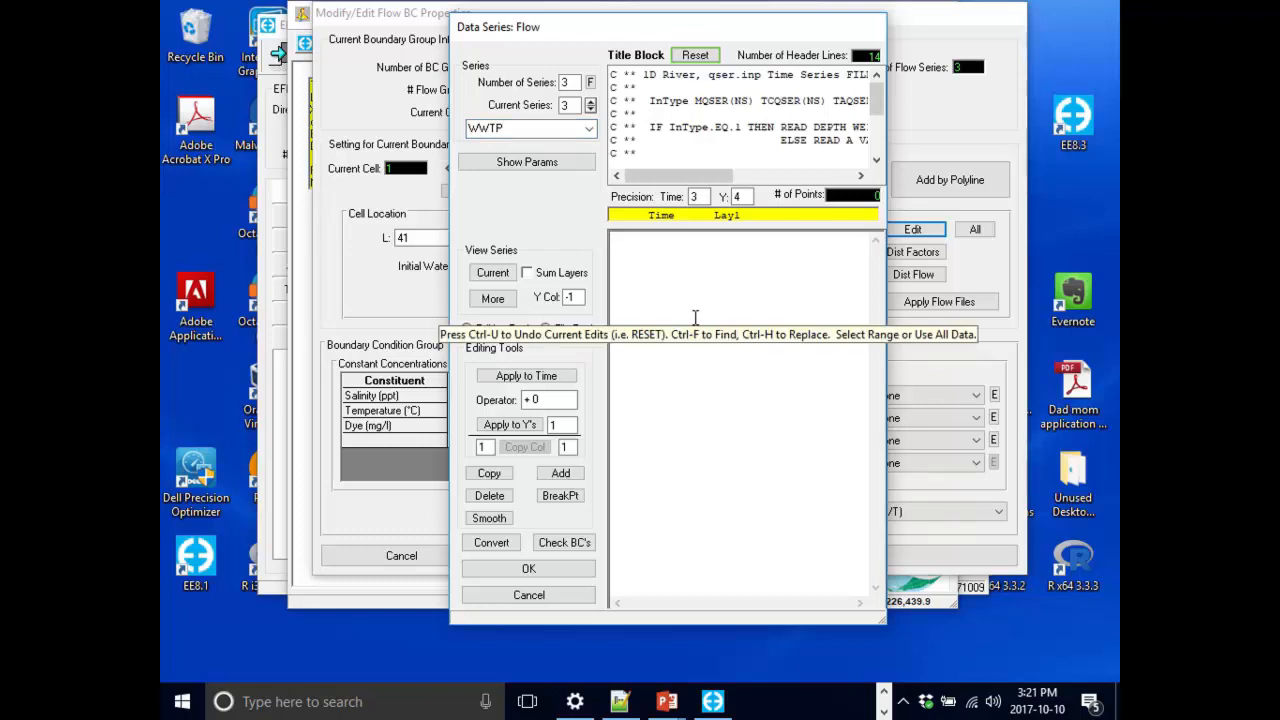
{"action": "type", "text": "200"}
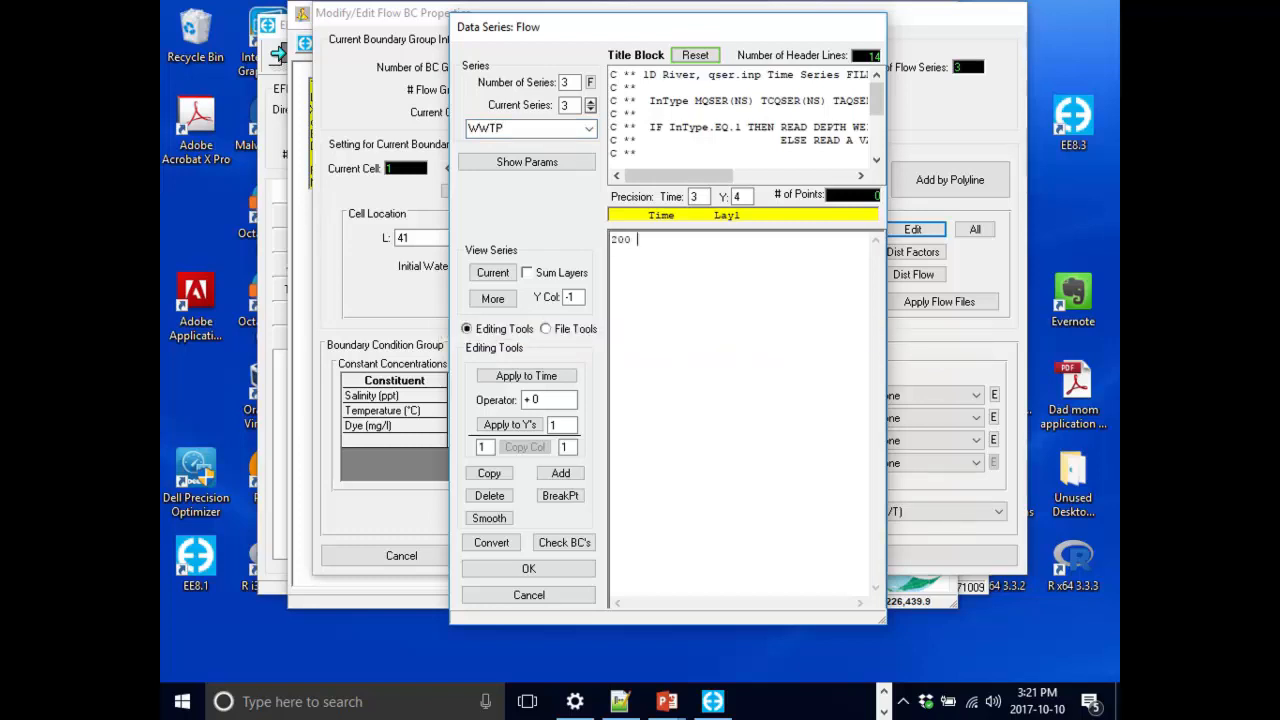
{"action": "type", "text": " 0.33"}
{"action": "key", "text": "Return"}
{"action": "type", "text": "220 0.33"}
Return to flow series 1 and open the option to plot all series together.
{"action": "left_click_drag", "start_coordinate": [712, 28], "coordinate": [575, 18]}
{"action": "left_click", "coordinate": [448, 97]}
{"action": "left_click", "coordinate": [448, 97]}
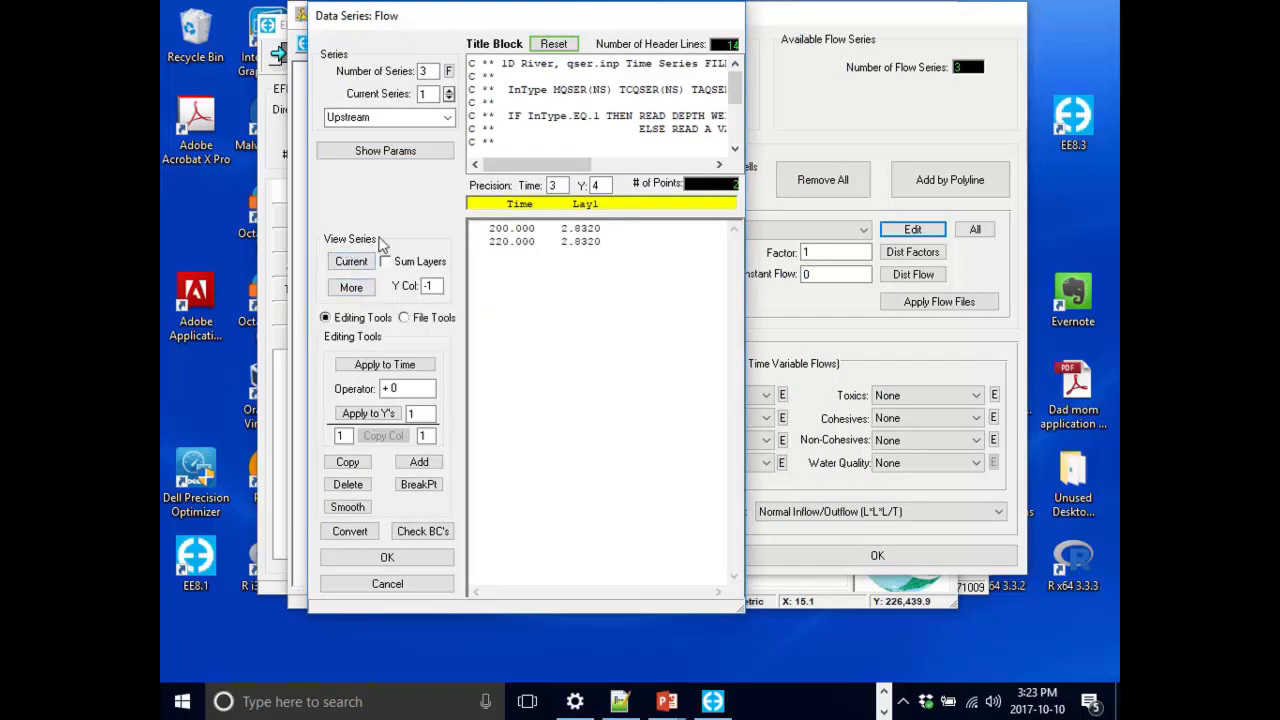
{"action": "left_click", "coordinate": [351, 288]}
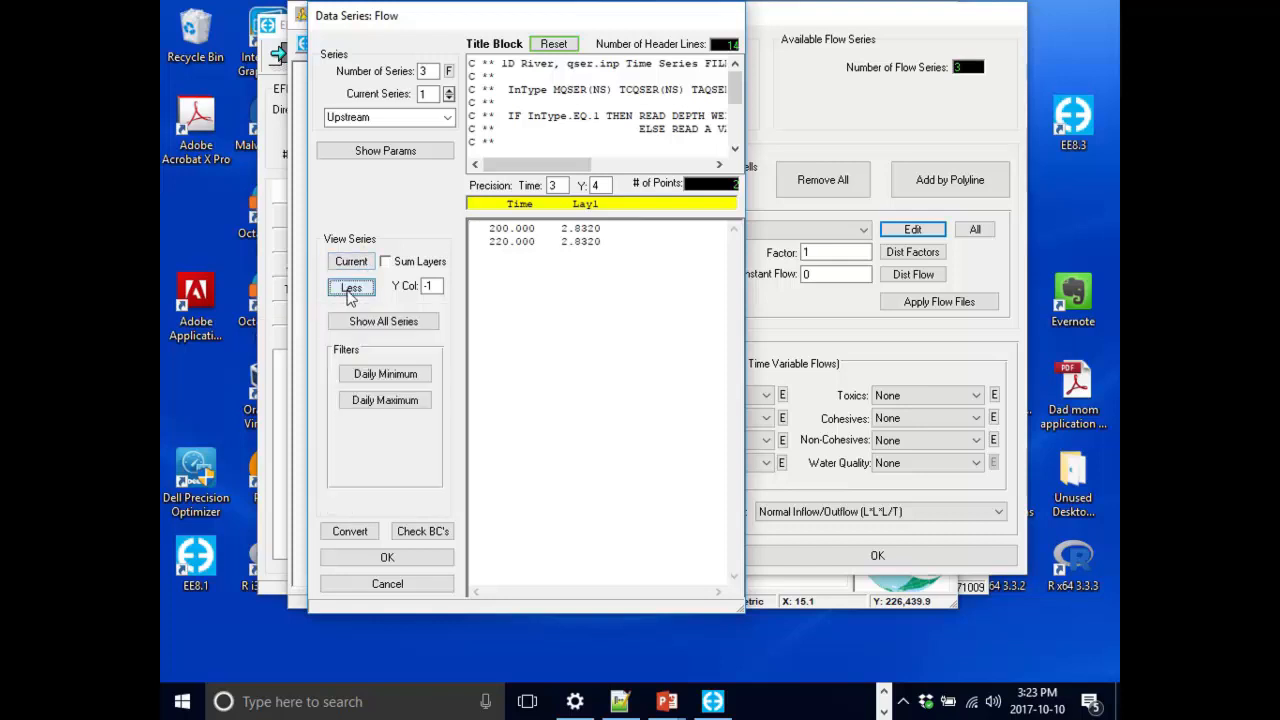
{"action": "left_click", "coordinate": [416, 331]}
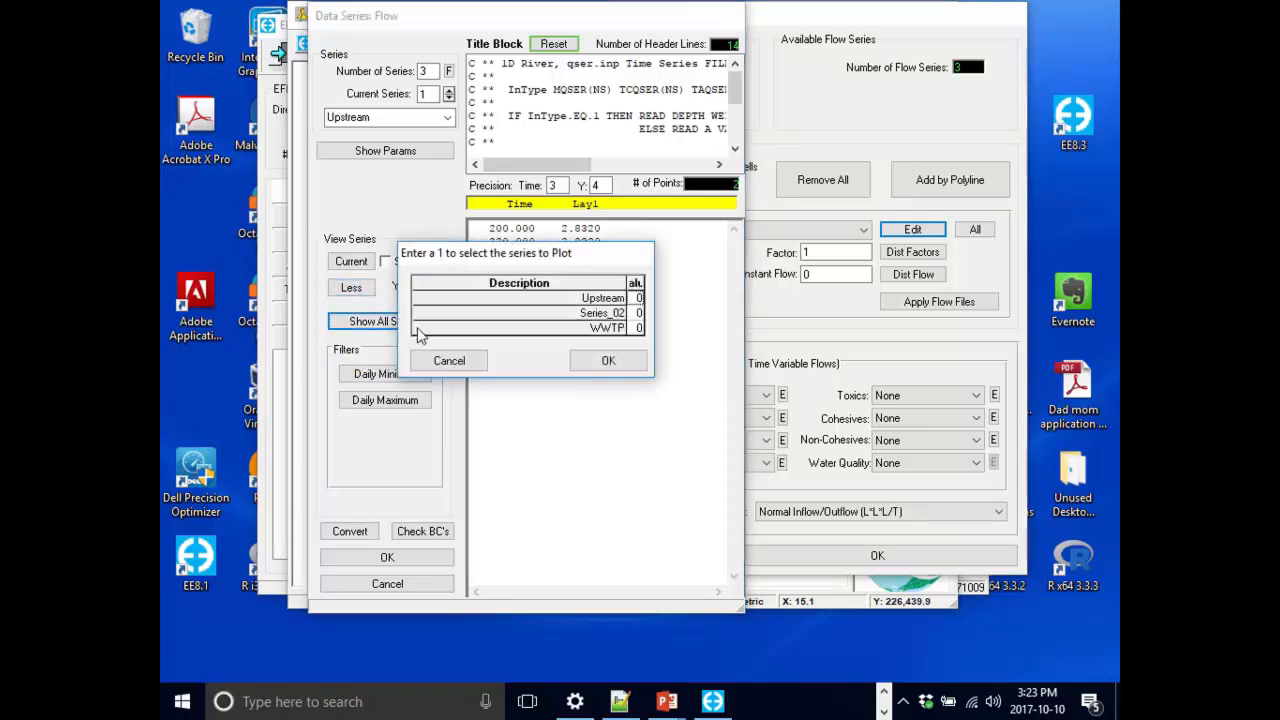
Select all three flow series for plotting and plot them from day 200 to 220.
{"action": "left_click_drag", "start_coordinate": [583, 255], "coordinate": [692, 282]}
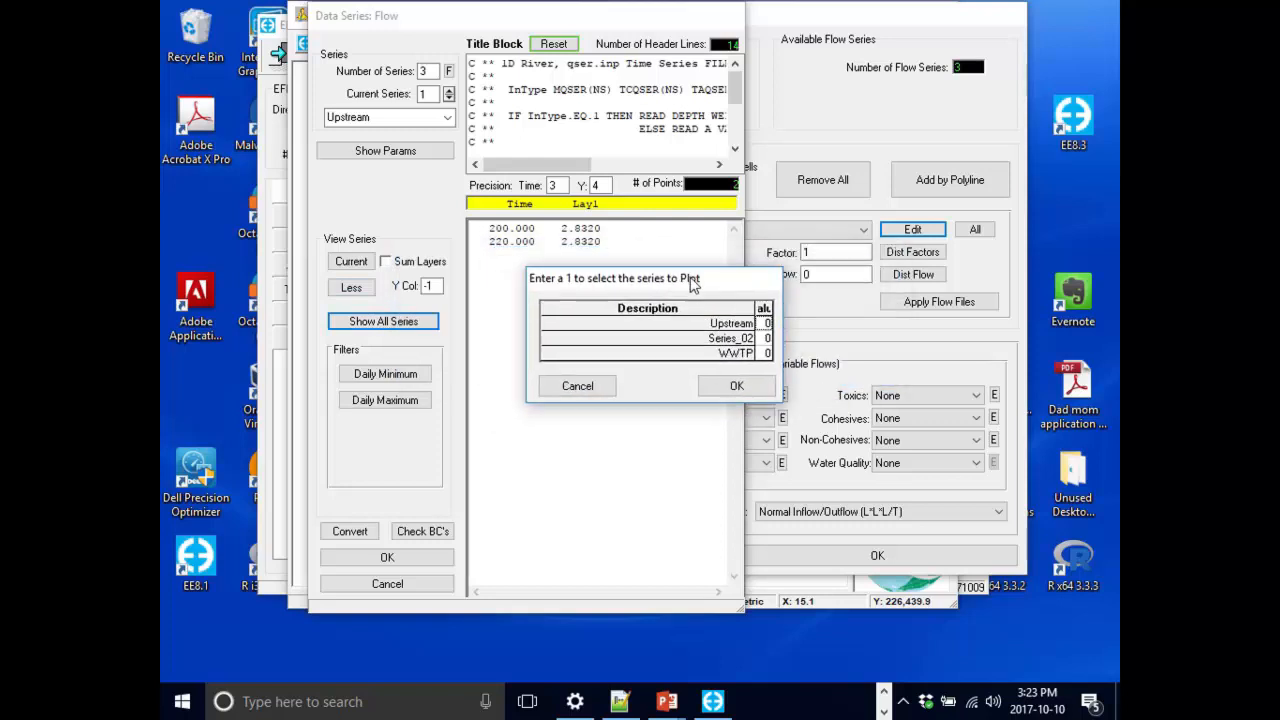
{"action": "left_click", "coordinate": [769, 340]}
{"action": "left_click", "coordinate": [769, 354]}
{"action": "key", "text": "Up"}
{"action": "key", "text": "Up"}
{"action": "type", "text": "1"}
{"action": "key", "text": "Down"}
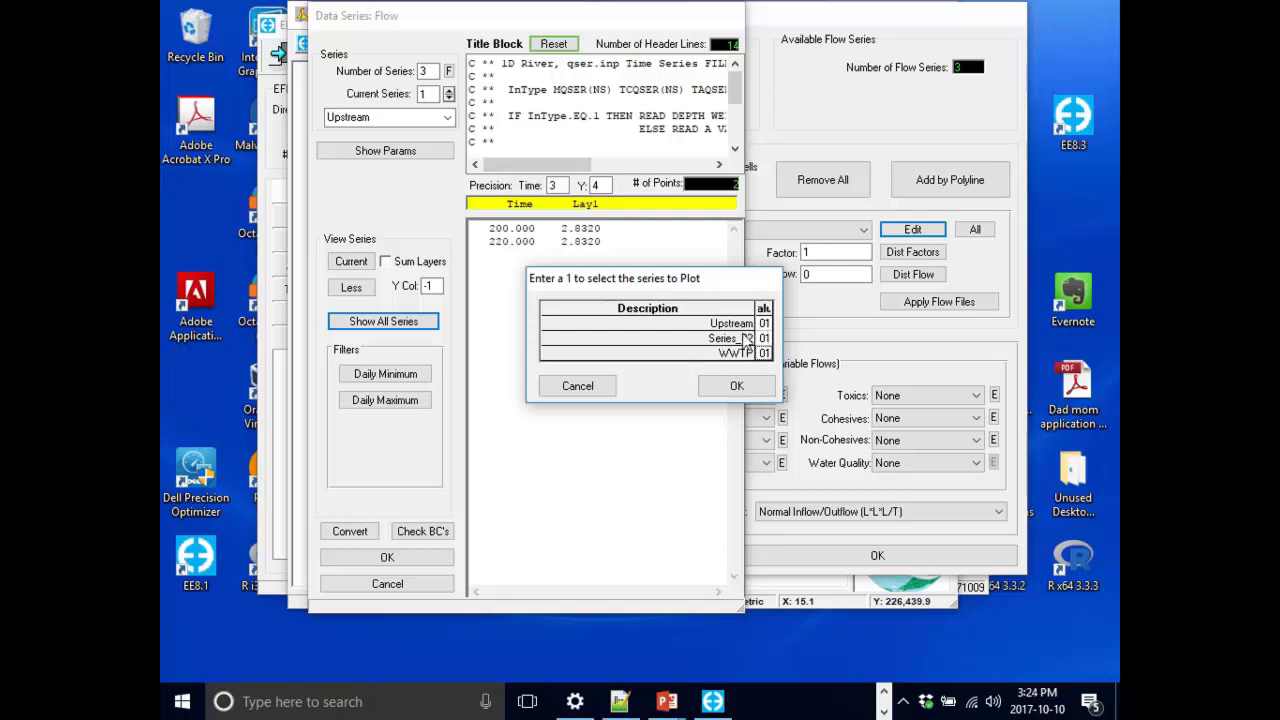
{"action": "left_click", "coordinate": [752, 388]}
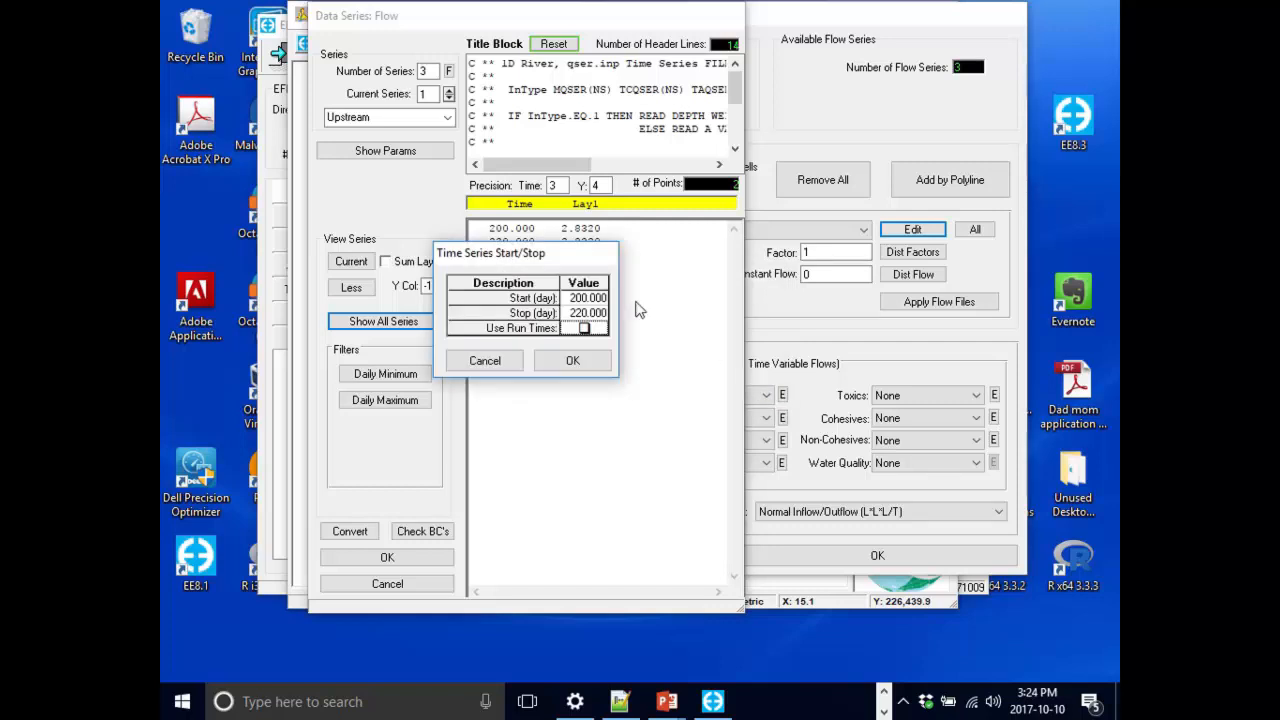
{"action": "left_click_drag", "start_coordinate": [483, 250], "coordinate": [598, 293]}
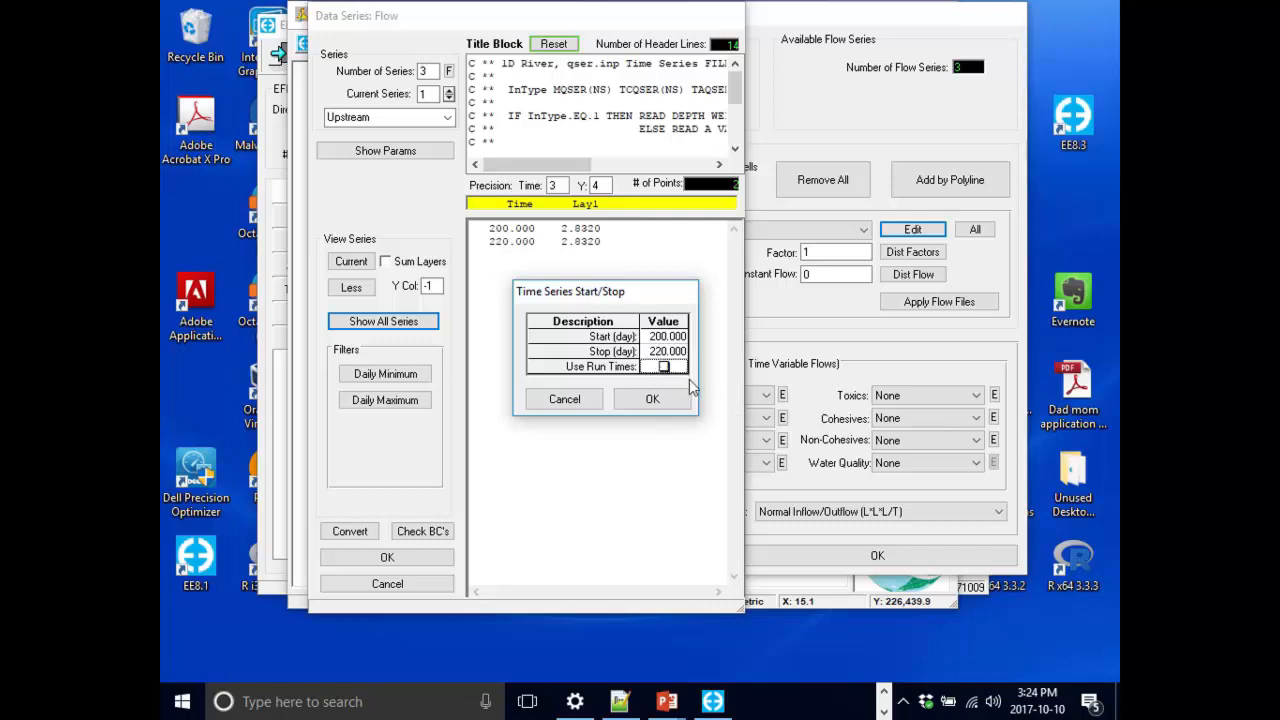
{"action": "left_click", "coordinate": [652, 399]}
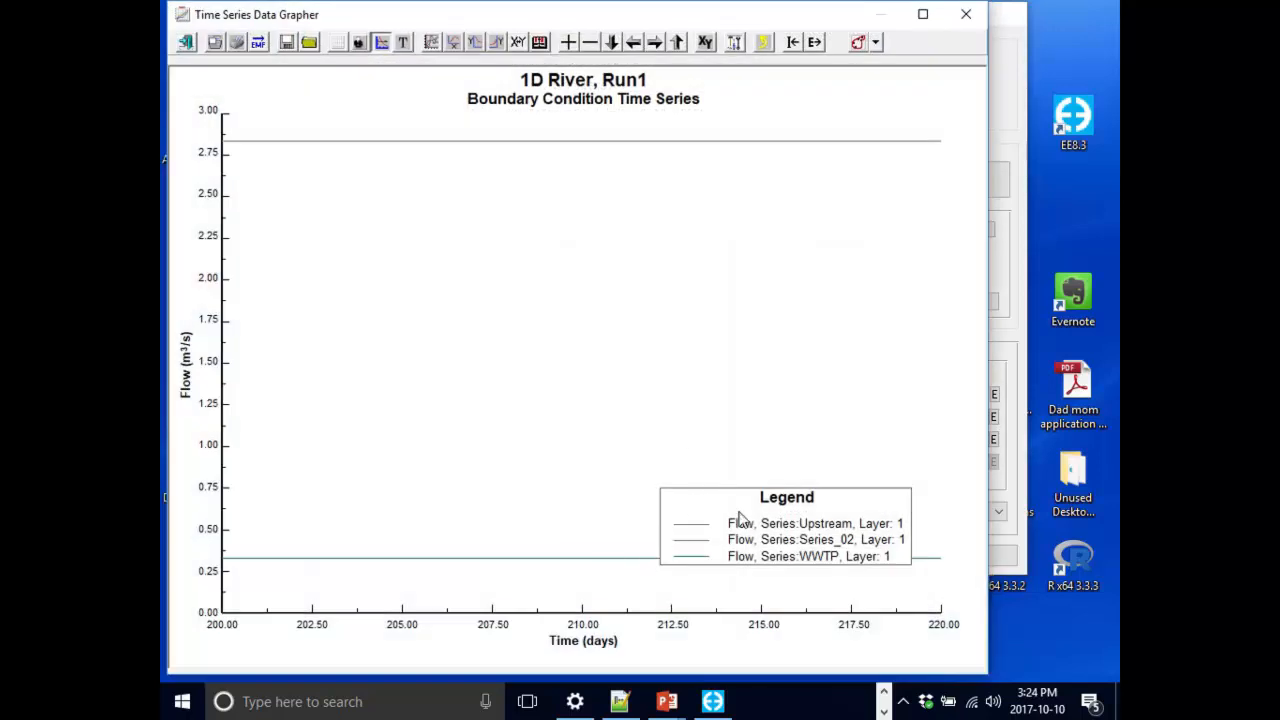
Move the plot legend near the top of the graph.
{"action": "left_click_drag", "start_coordinate": [740, 517], "coordinate": [604, 222]}
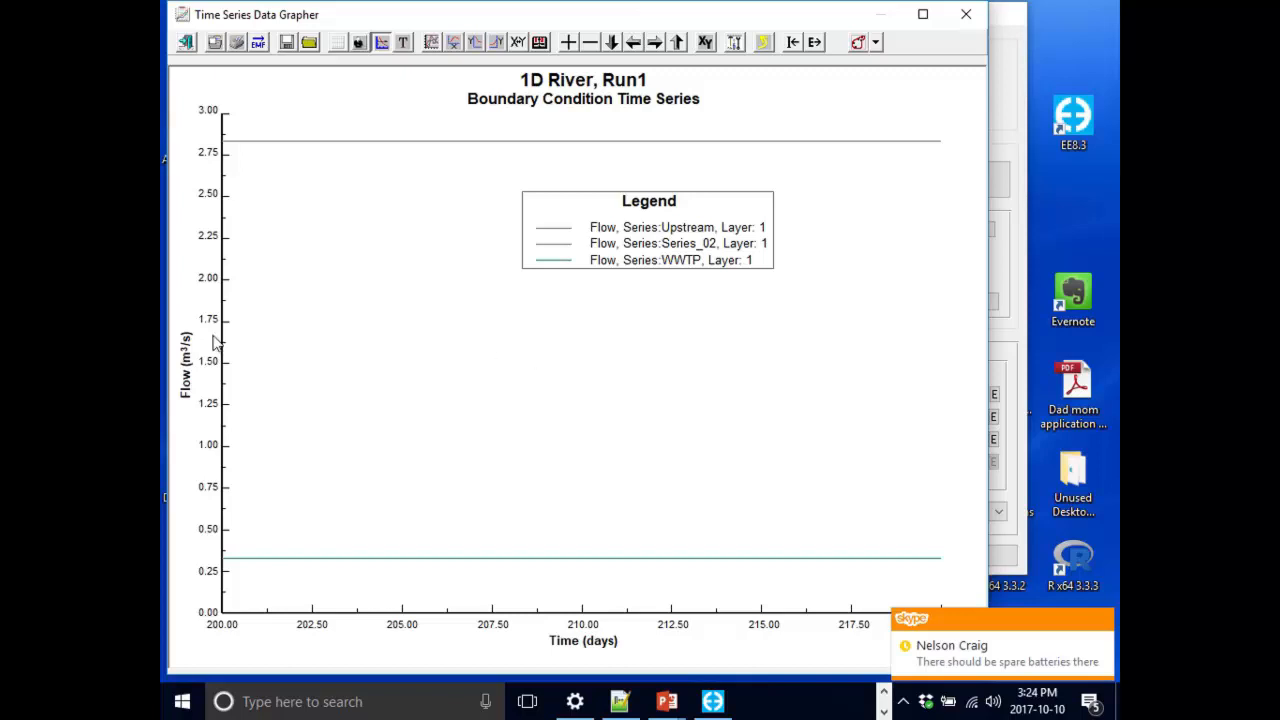
{"action": "scroll", "coordinate": [344, 317], "scroll_direction": "down", "scroll_amount": 2}
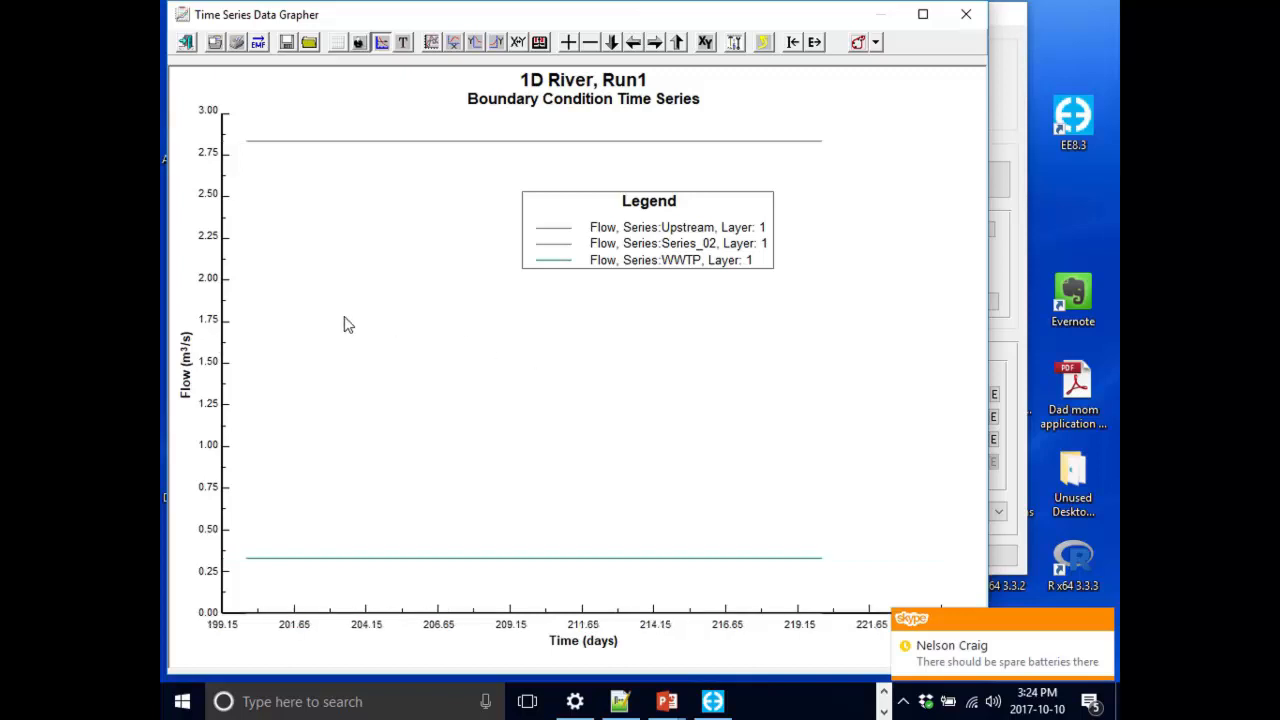
{"action": "key", "text": "Up"}
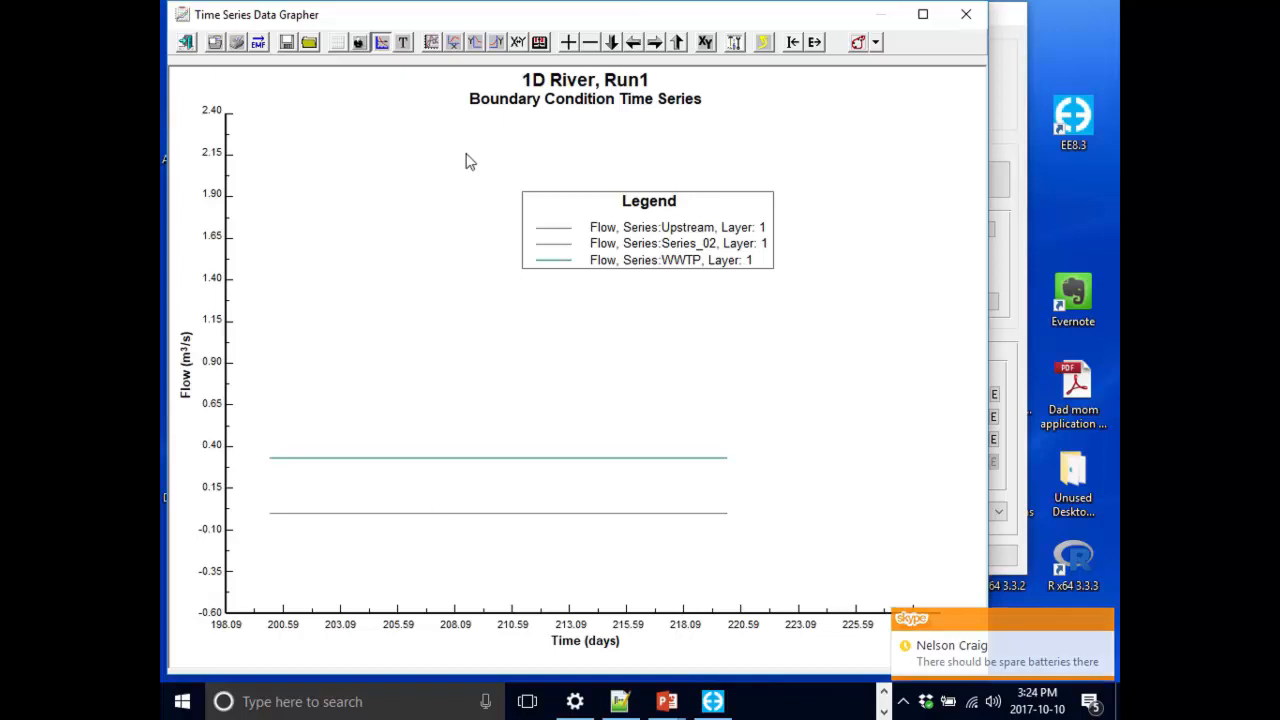
Set the flow axis bounds to a minimum of -0.6 and a maximum of 3.
{"action": "double_click", "coordinate": [215, 312]}
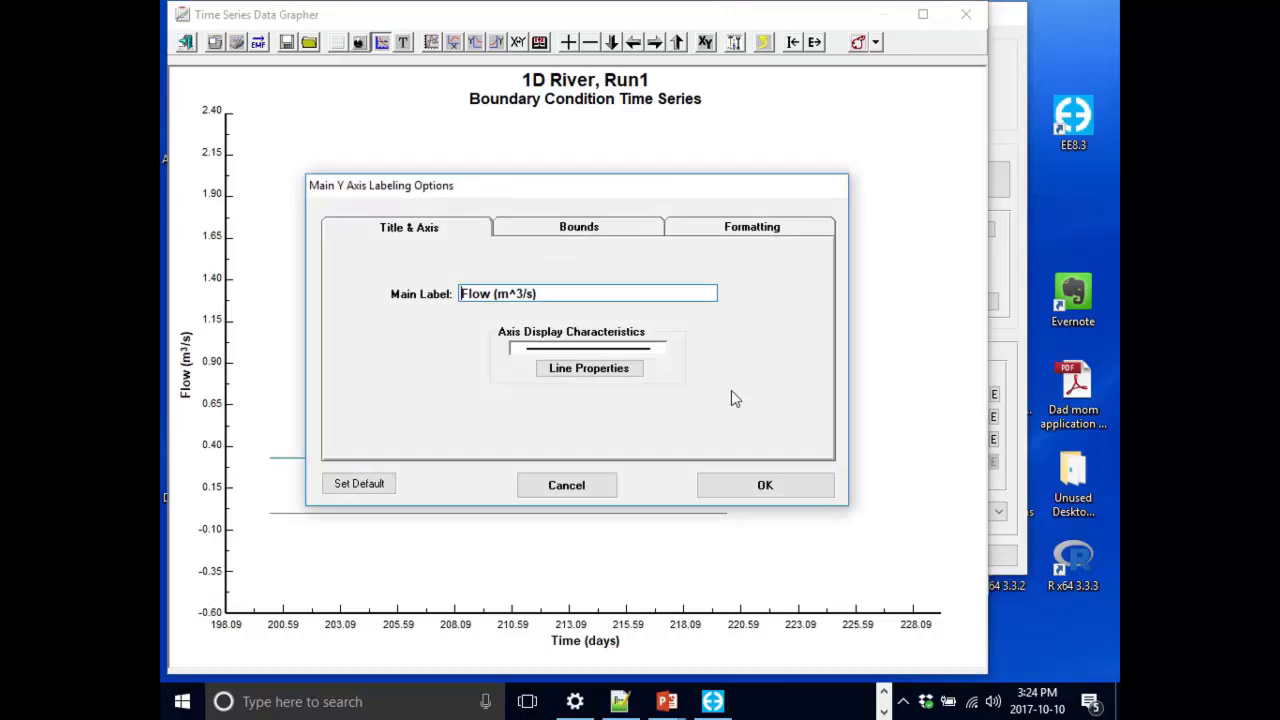
{"action": "left_click", "coordinate": [586, 489]}
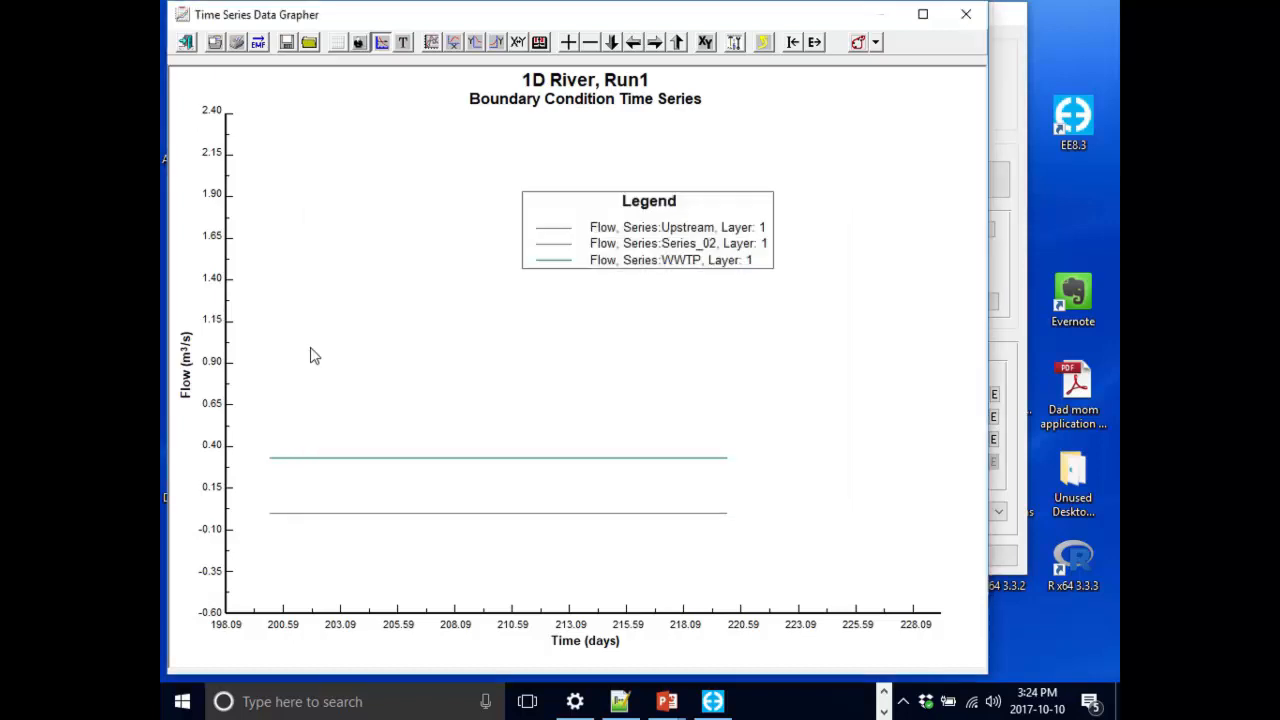
{"action": "double_click", "coordinate": [214, 326]}
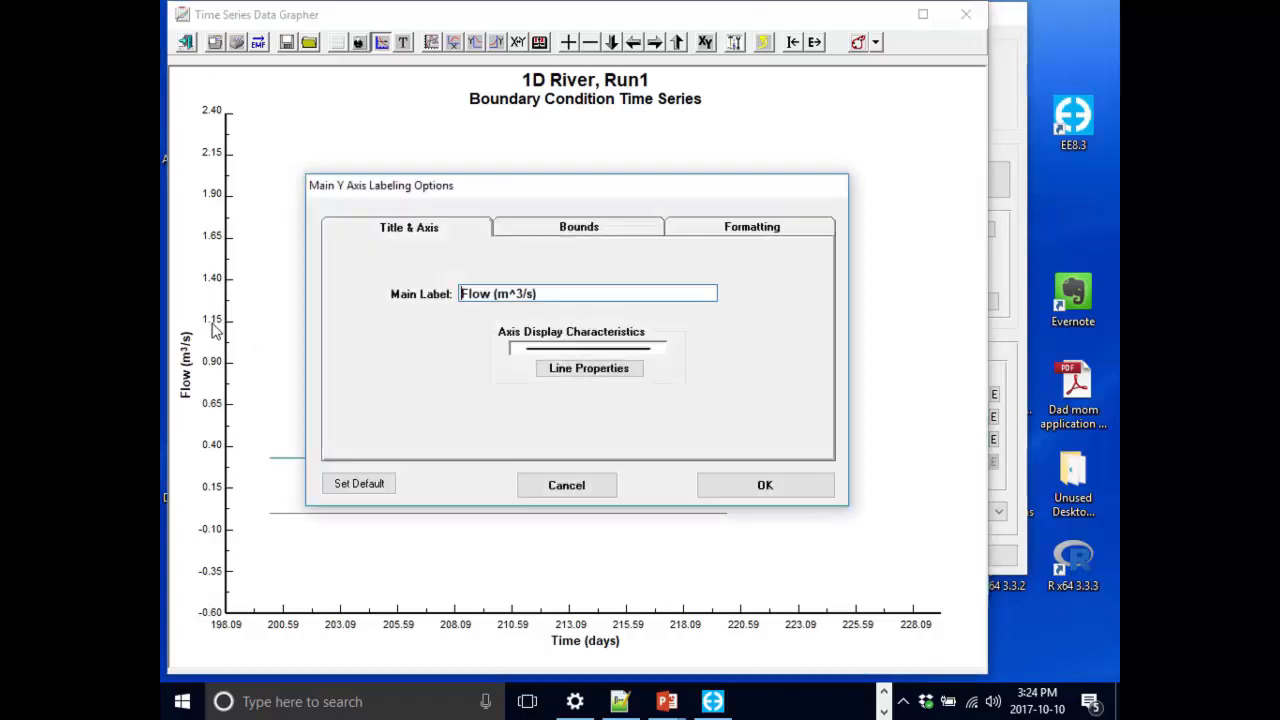
{"action": "left_click", "coordinate": [600, 229]}
{"action": "double_click", "coordinate": [541, 343]}
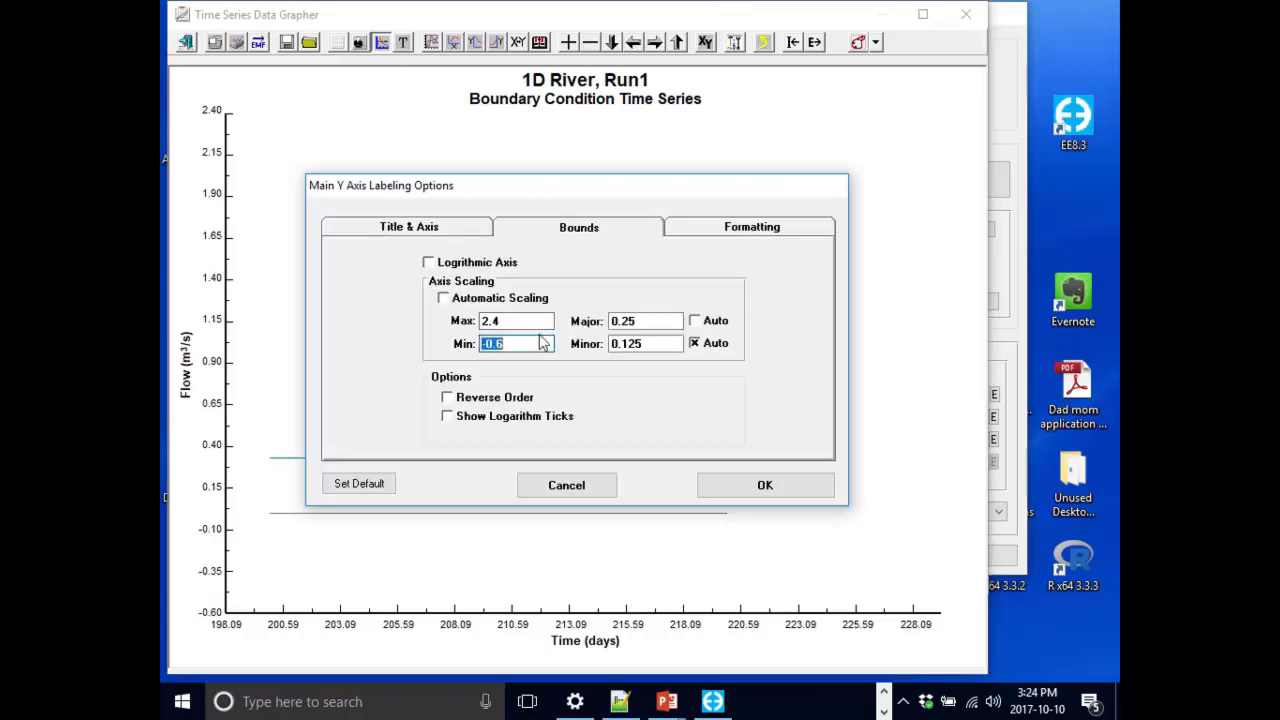
{"action": "type", "text": "-"}
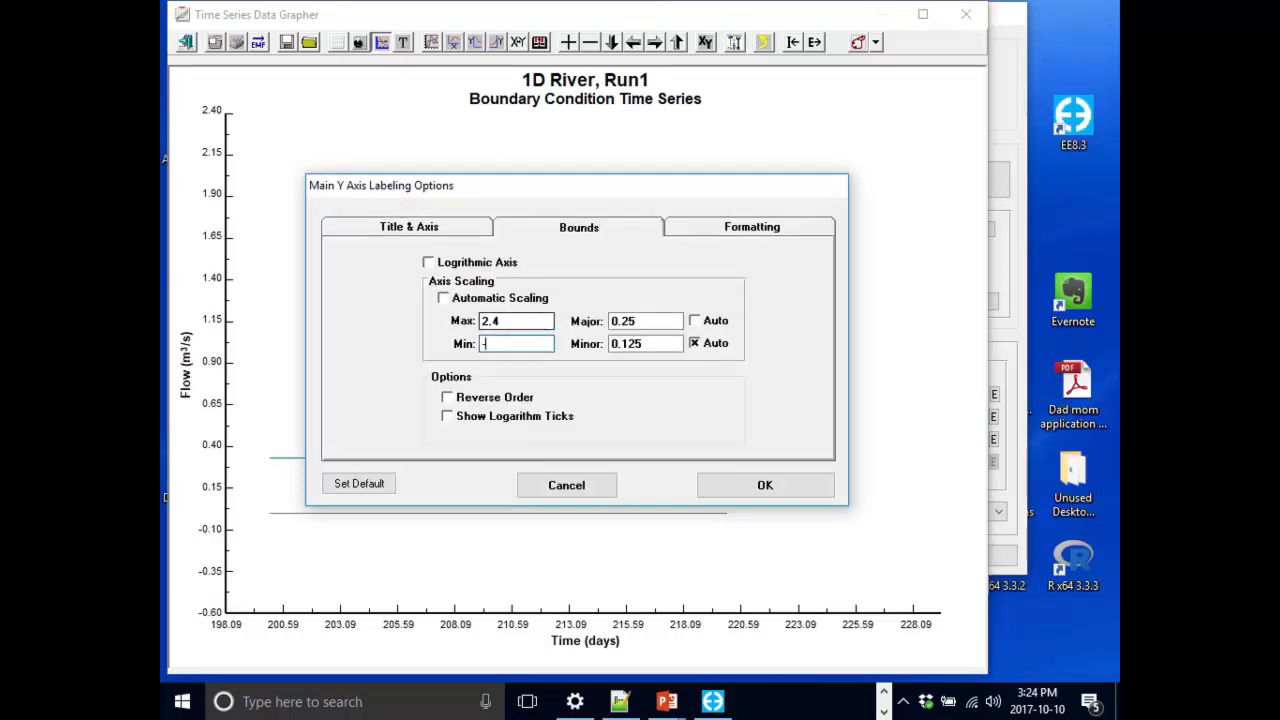
{"action": "type", "text": "0.6"}
{"action": "double_click", "coordinate": [540, 320]}
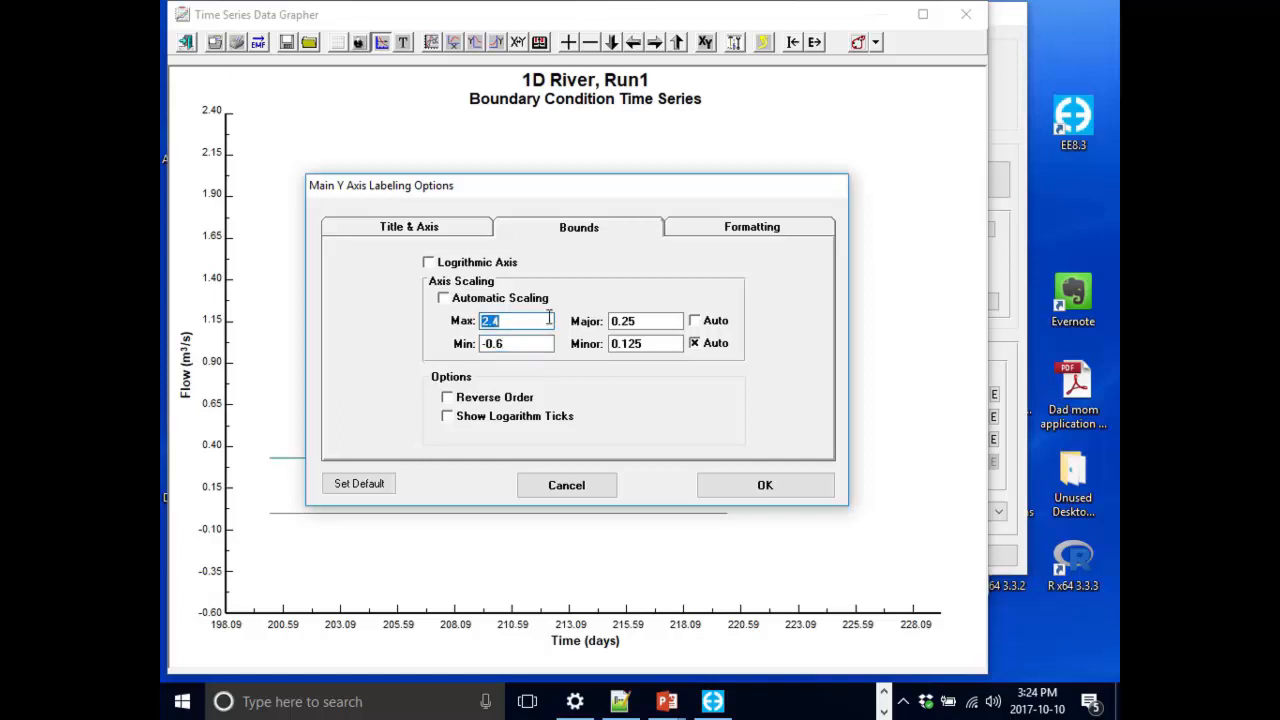
{"action": "type", "text": "3"}
{"action": "left_click", "coordinate": [752, 480]}
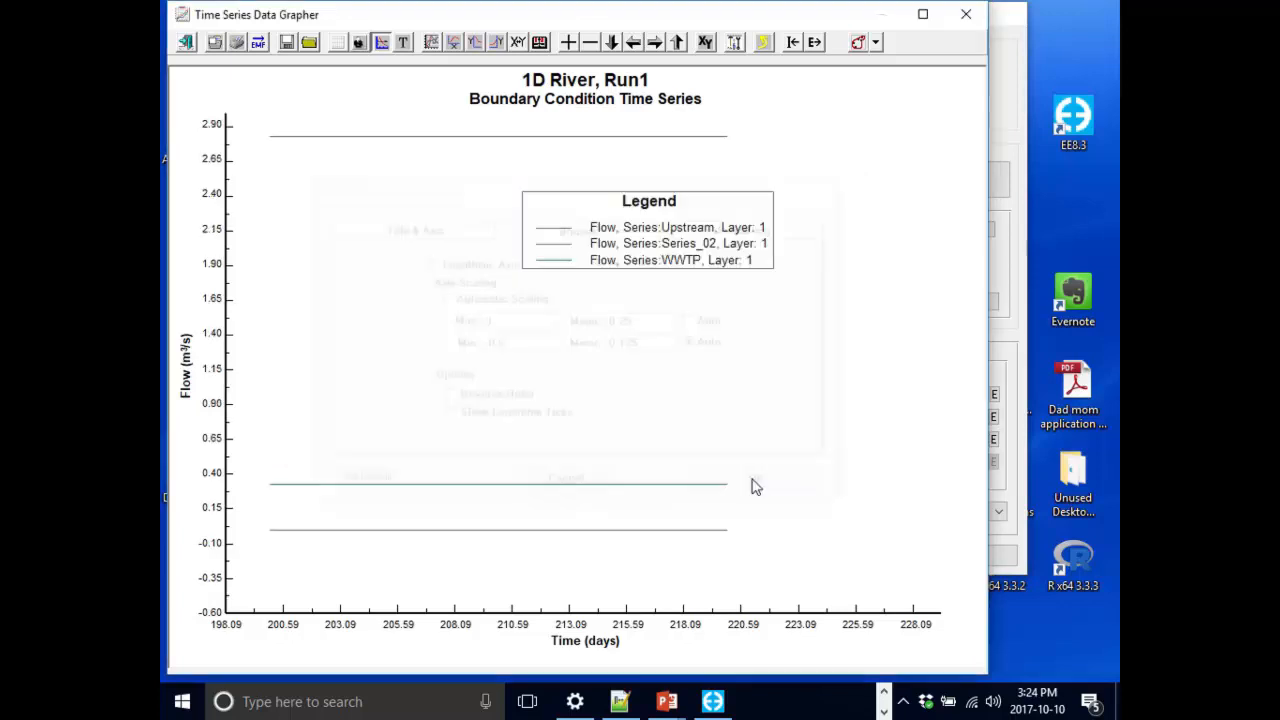
Move the plot legend to the middle of the graph.
{"action": "left_click_drag", "start_coordinate": [690, 246], "coordinate": [950, 360]}
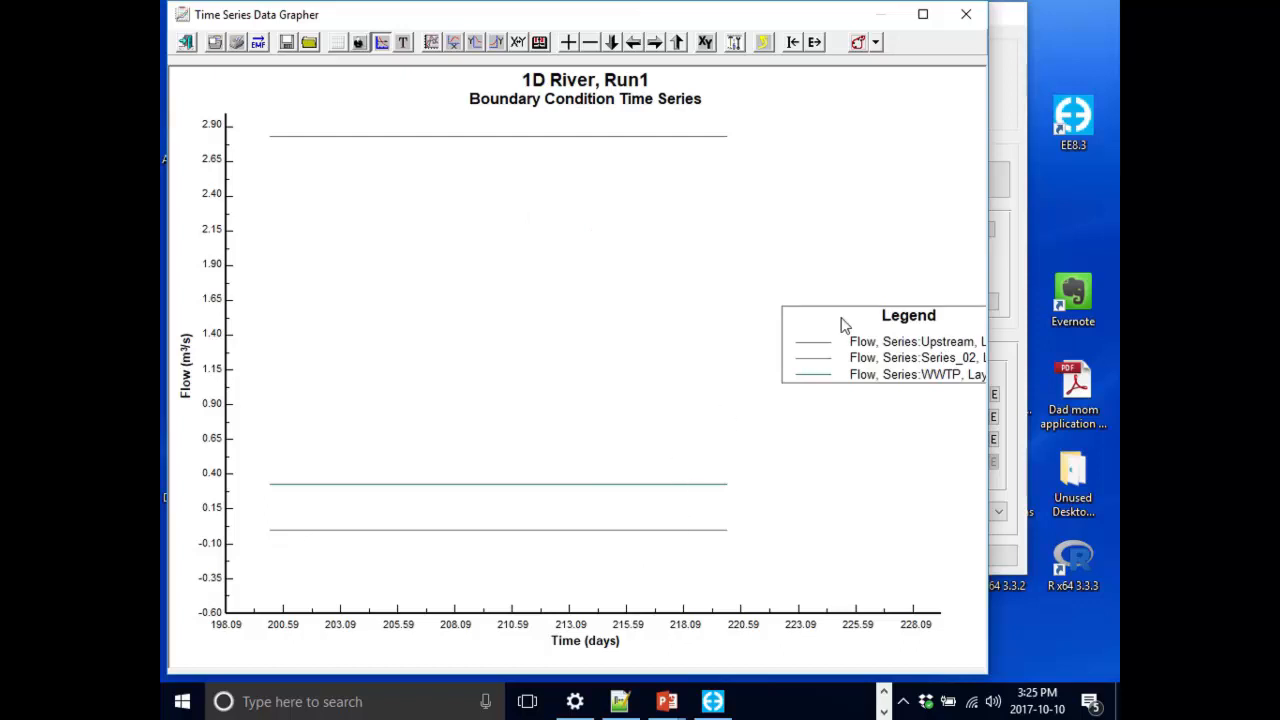
{"action": "left_click_drag", "start_coordinate": [843, 325], "coordinate": [594, 289]}
Review the line options of each of the three flow series in the plot.
{"action": "double_click", "coordinate": [594, 289]}
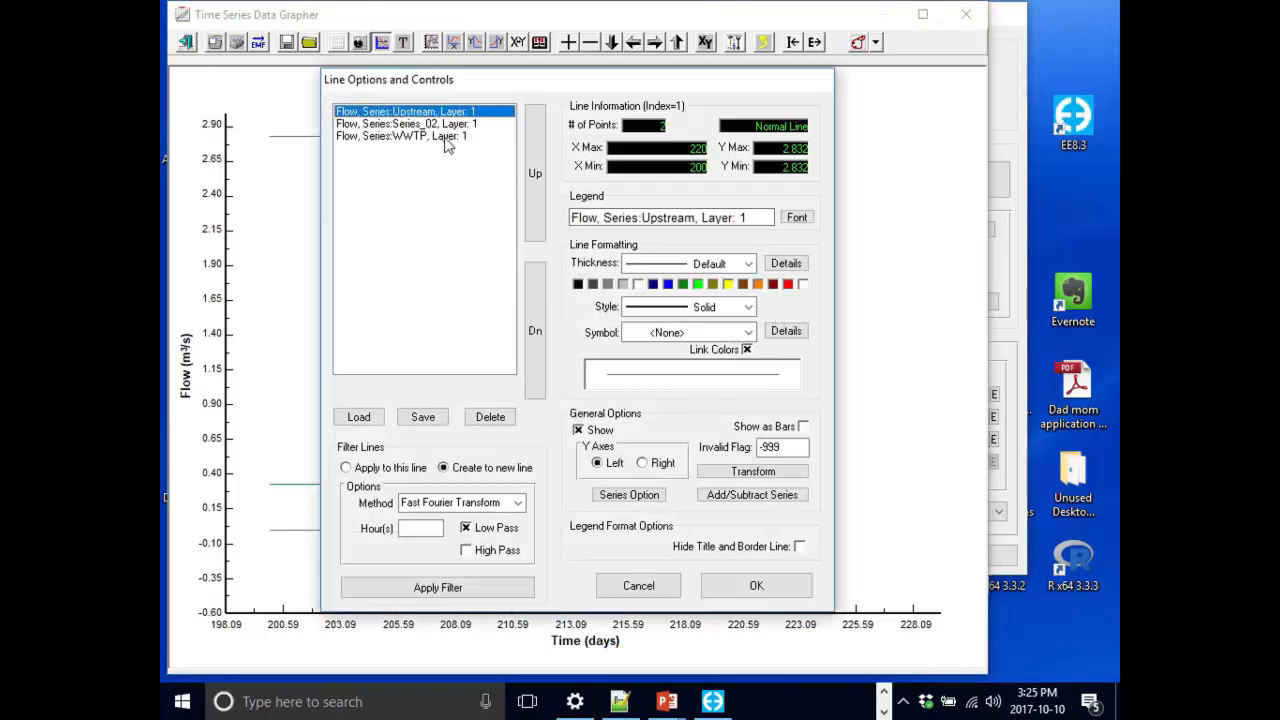
{"action": "left_click", "coordinate": [462, 125]}
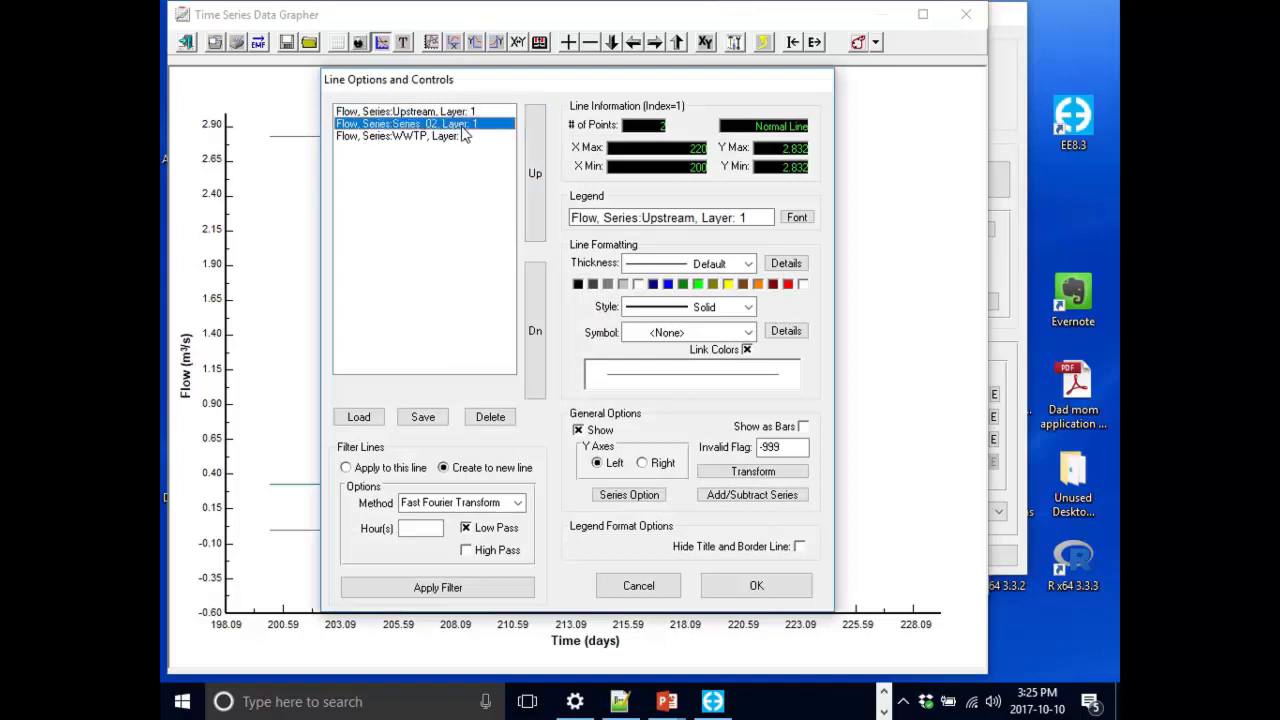
{"action": "left_click", "coordinate": [463, 135]}
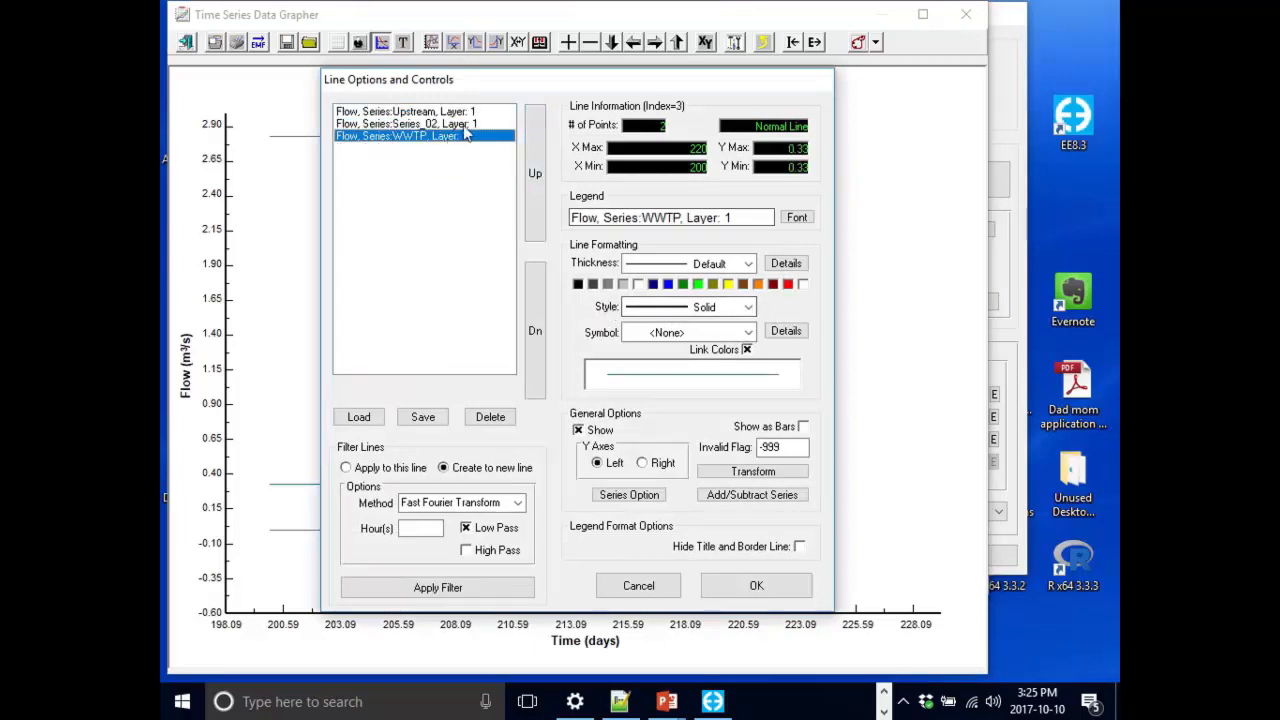
{"action": "left_click", "coordinate": [464, 125]}
{"action": "left_click", "coordinate": [639, 586]}
{"action": "left_click_drag", "start_coordinate": [733, 314], "coordinate": [680, 302]}
{"action": "double_click", "coordinate": [669, 299]}
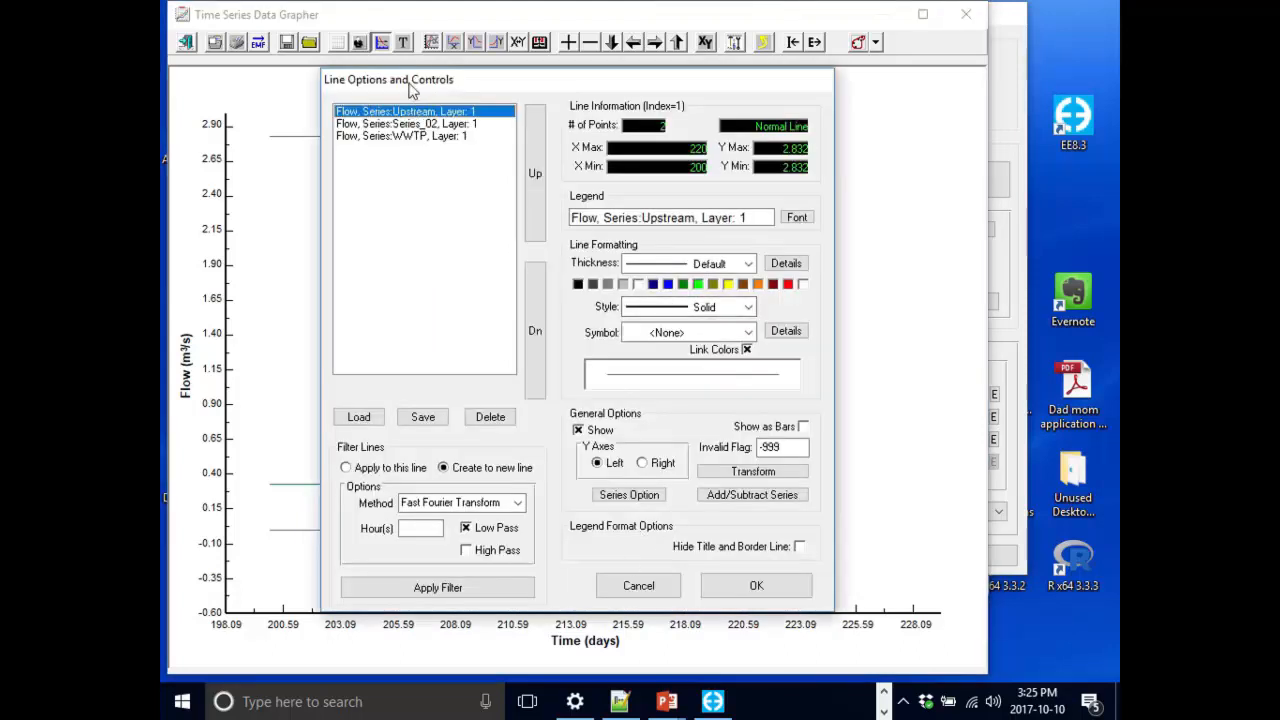
{"action": "left_click", "coordinate": [456, 124]}
{"action": "left_click", "coordinate": [449, 137]}
{"action": "left_click", "coordinate": [447, 125]}
{"action": "left_click", "coordinate": [451, 137]}
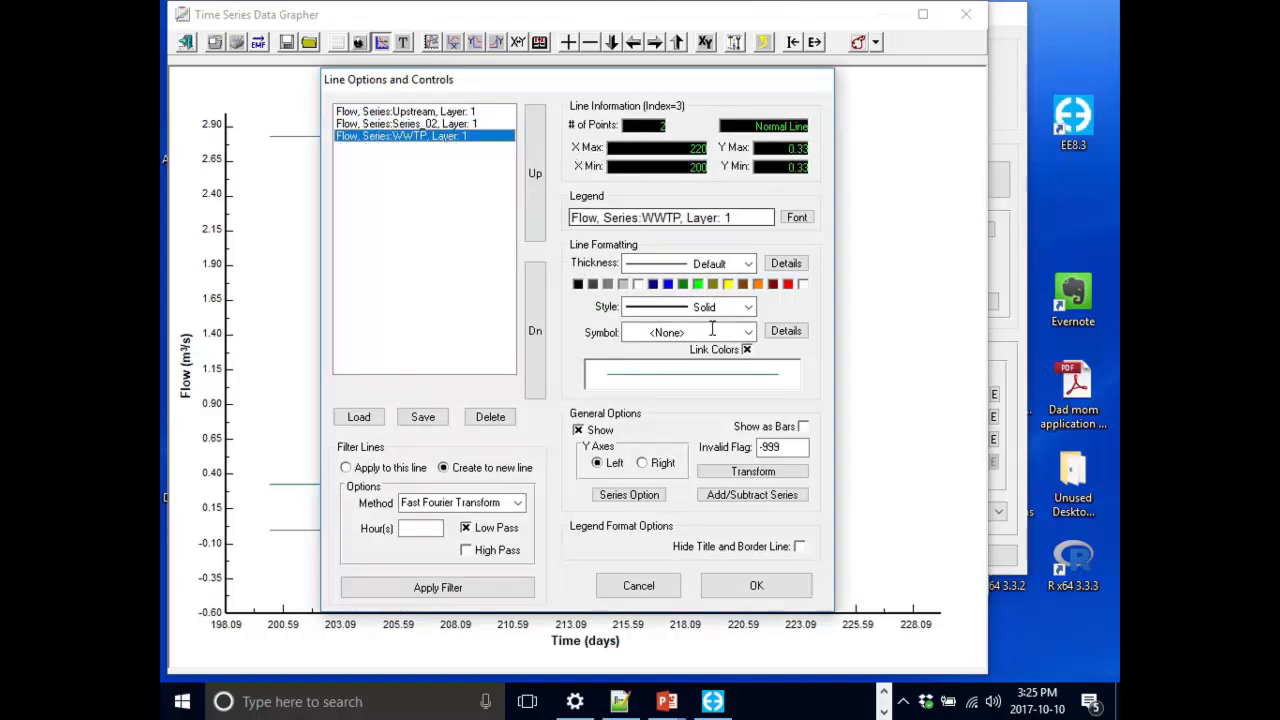
{"action": "left_click", "coordinate": [660, 590]}
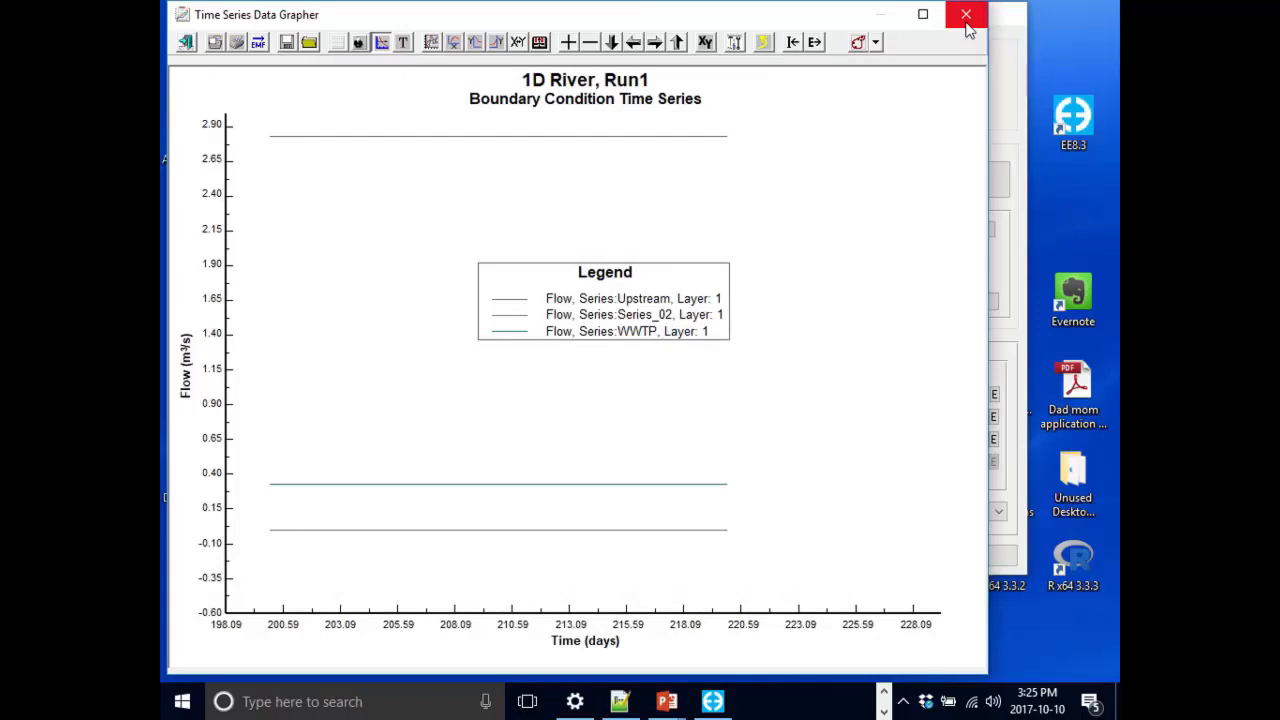
Close the grapher, confirm the boundary dialog, and reopen the upstream inflow cell's flow boundary properties.
{"action": "left_click", "coordinate": [966, 16]}
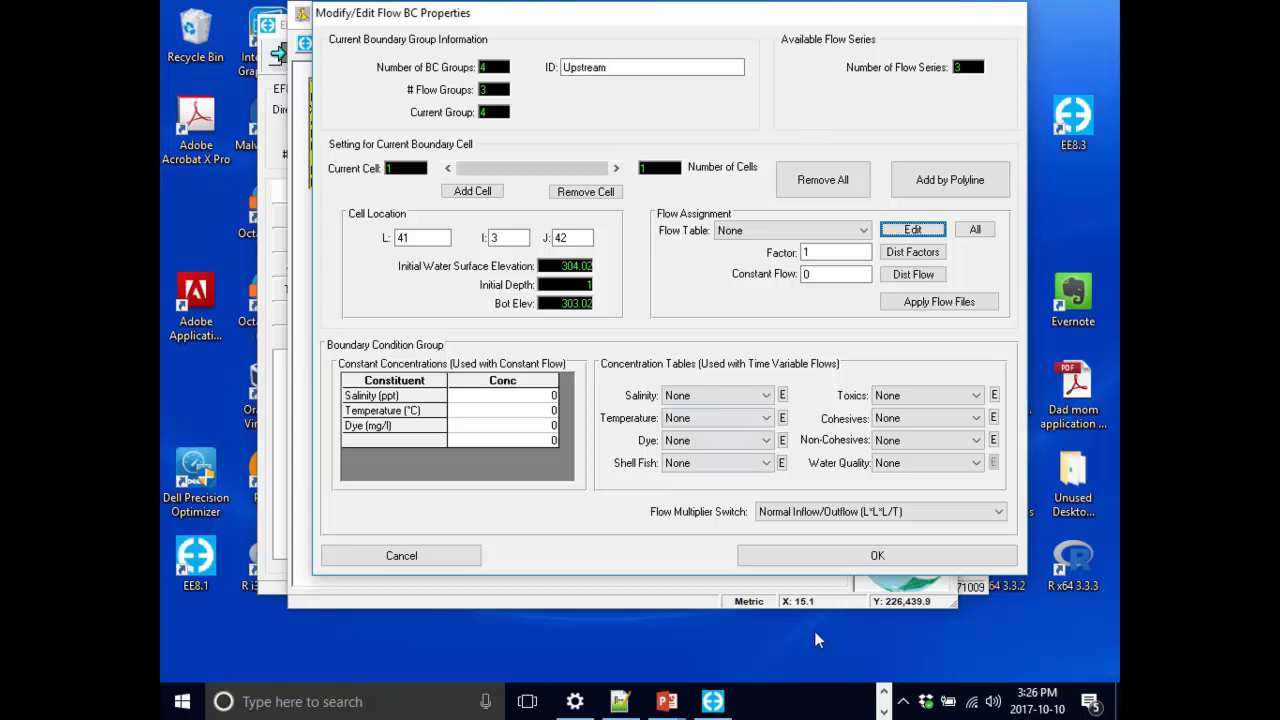
{"action": "left_click", "coordinate": [897, 557]}
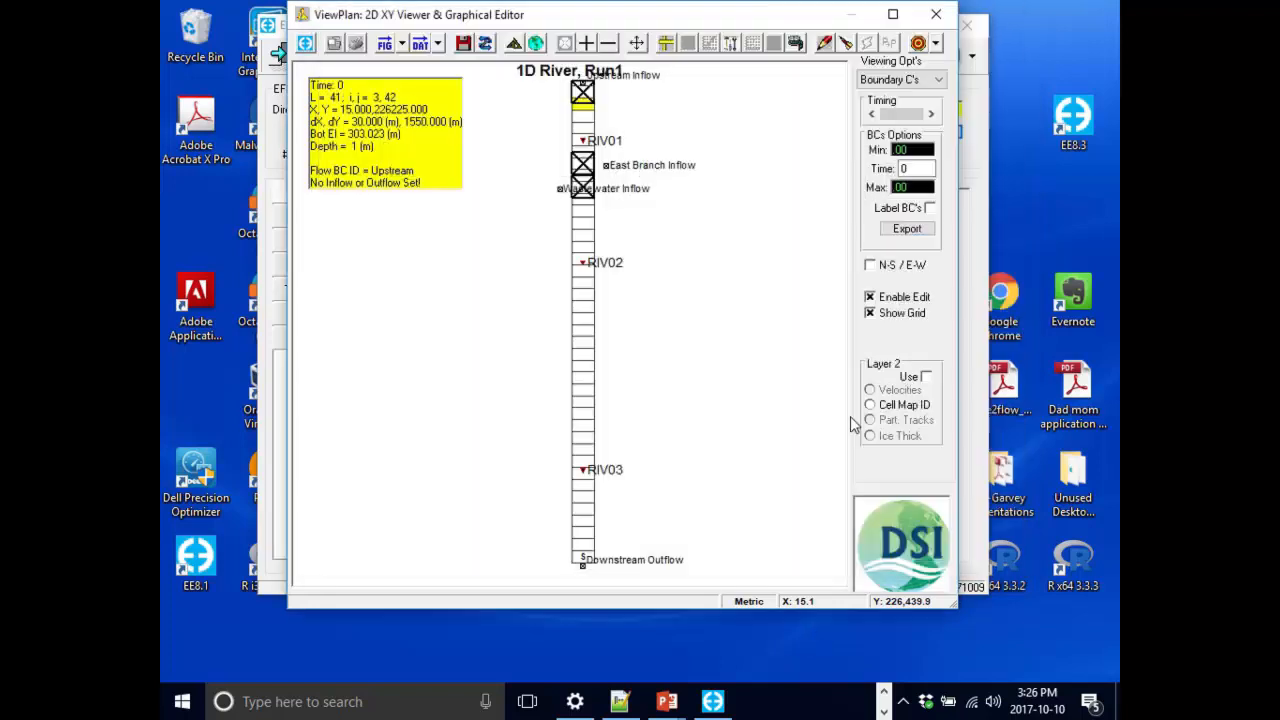
{"action": "right_click", "coordinate": [585, 100]}
{"action": "left_click", "coordinate": [625, 145]}
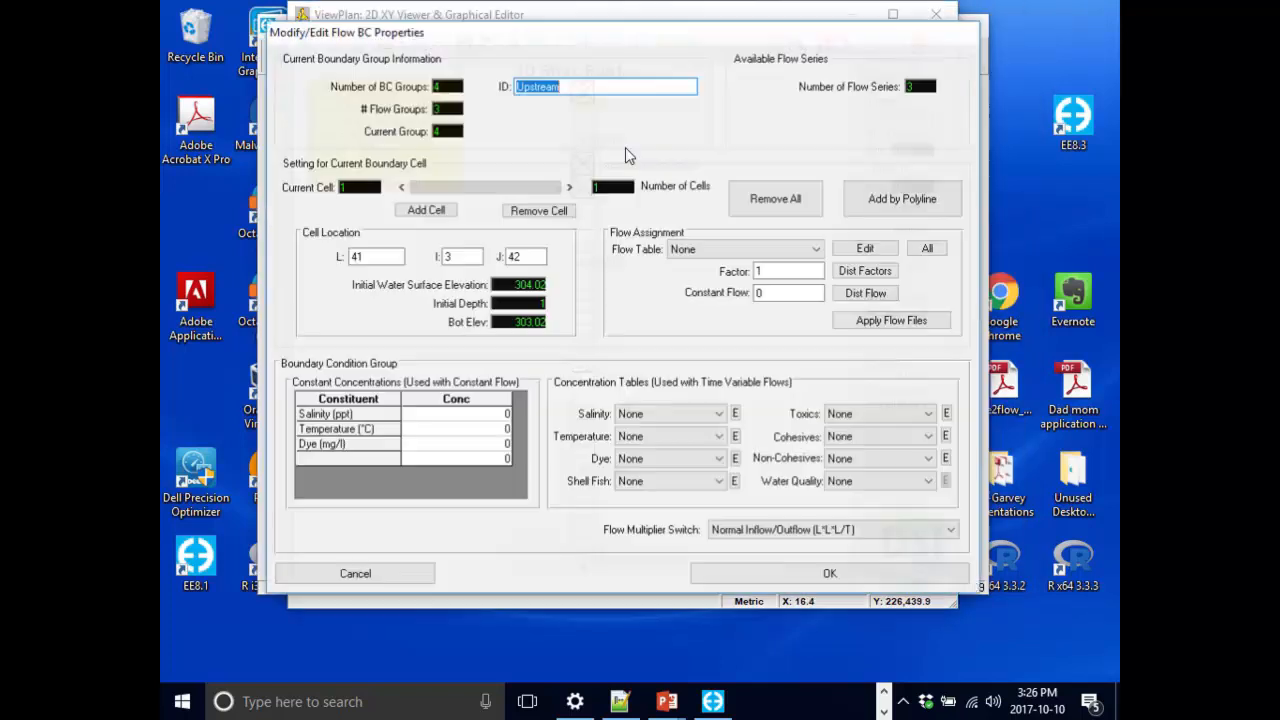
{"action": "left_click", "coordinate": [694, 86]}
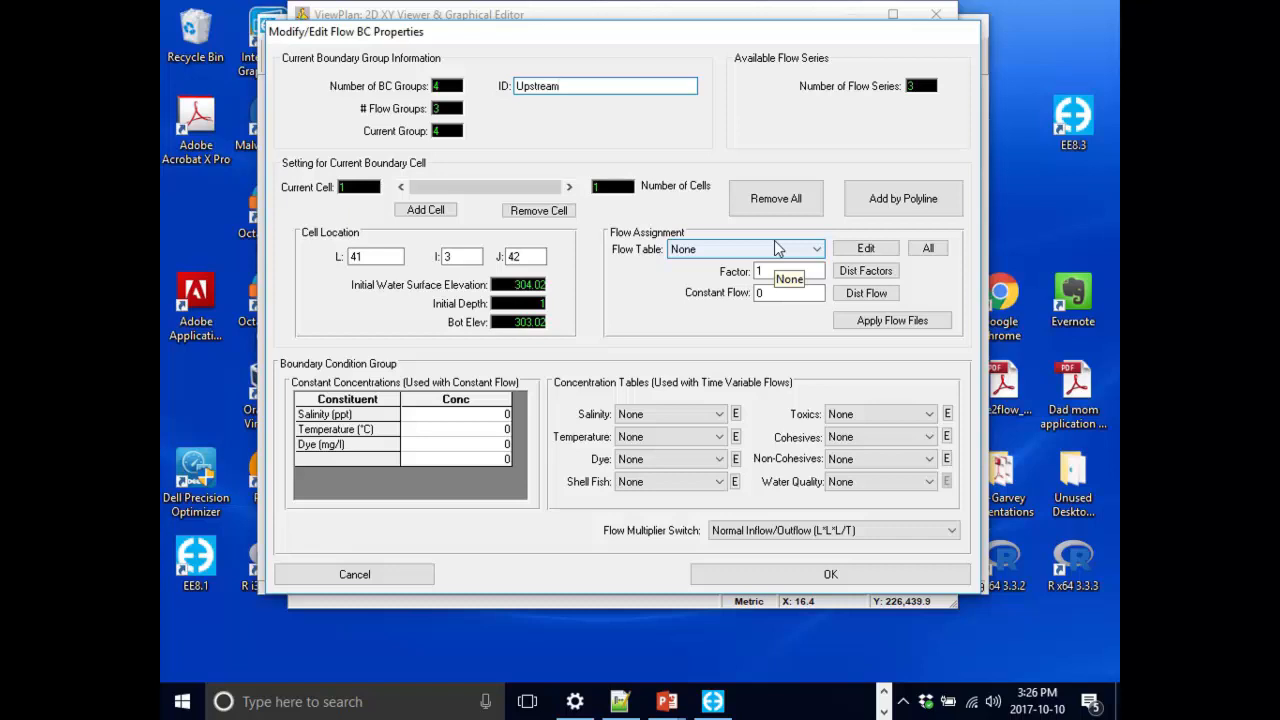
{"action": "left_click", "coordinate": [774, 295]}
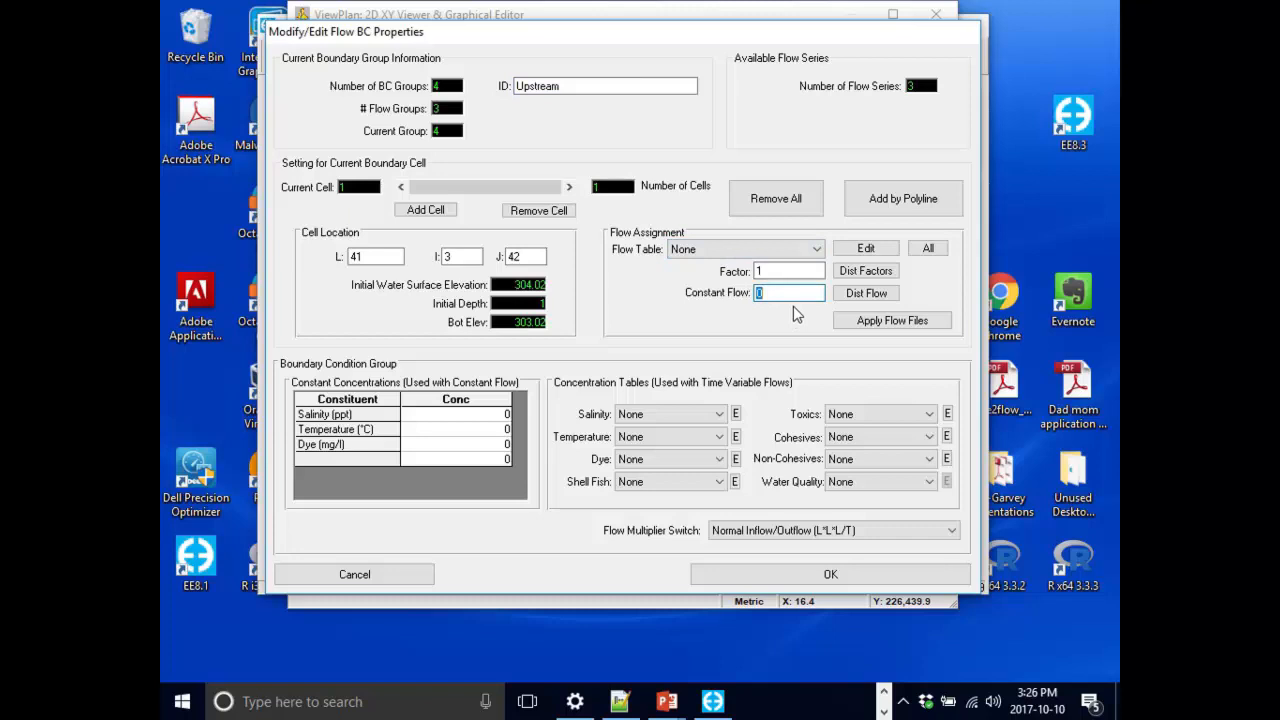
{"action": "left_click", "coordinate": [443, 427]}
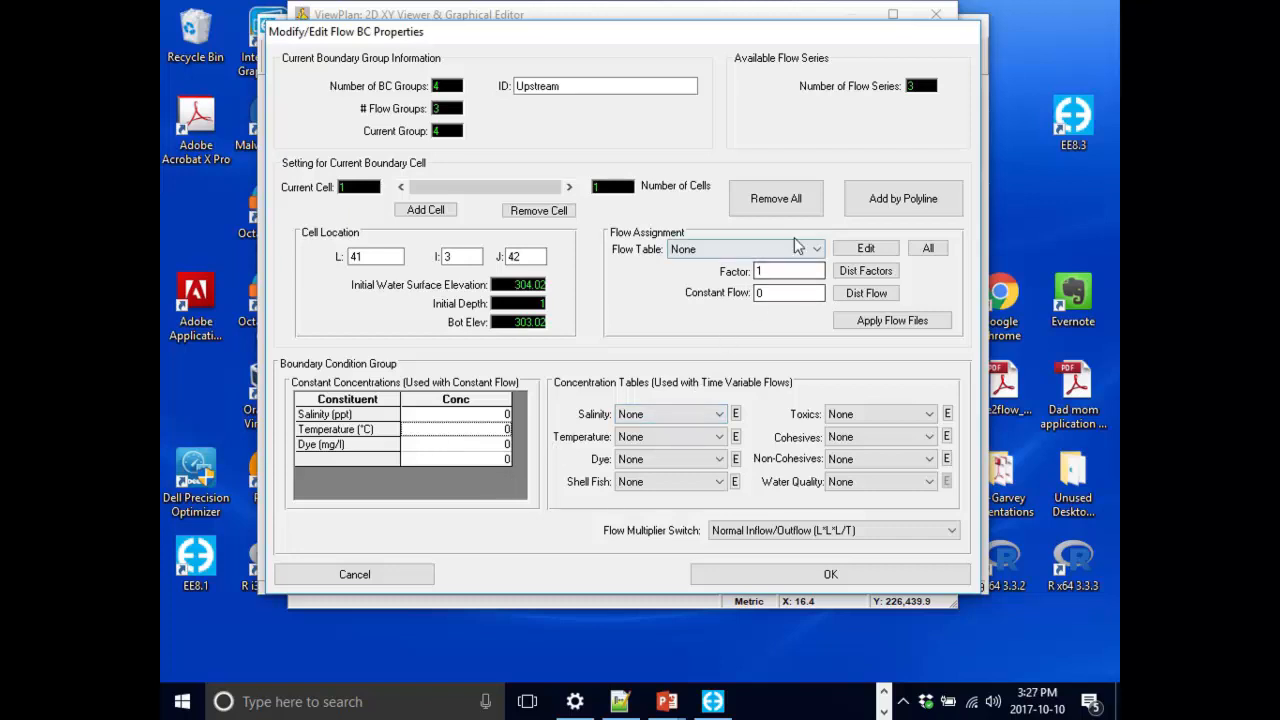
{"action": "left_click", "coordinate": [719, 252]}
{"action": "left_click", "coordinate": [719, 255]}
{"action": "left_click", "coordinate": [718, 252]}
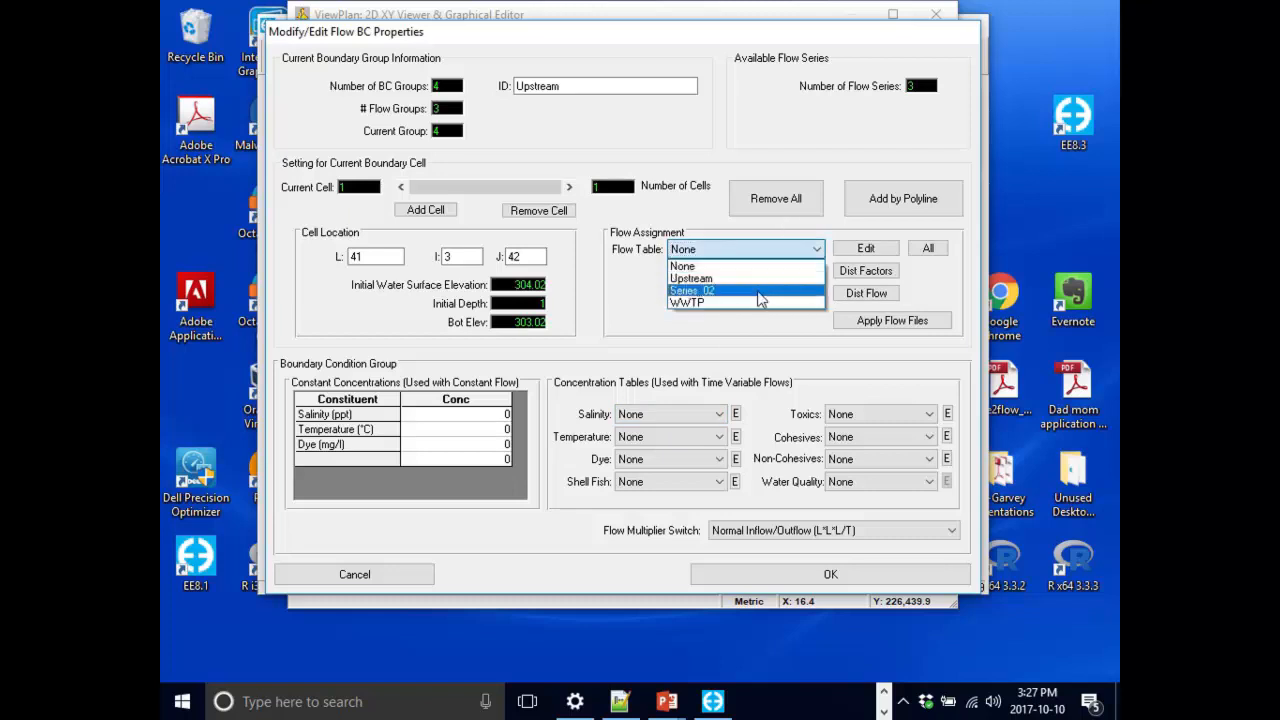
Rename flow series 2 as East Branch in the flow data series editor.
{"action": "left_click", "coordinate": [846, 248]}
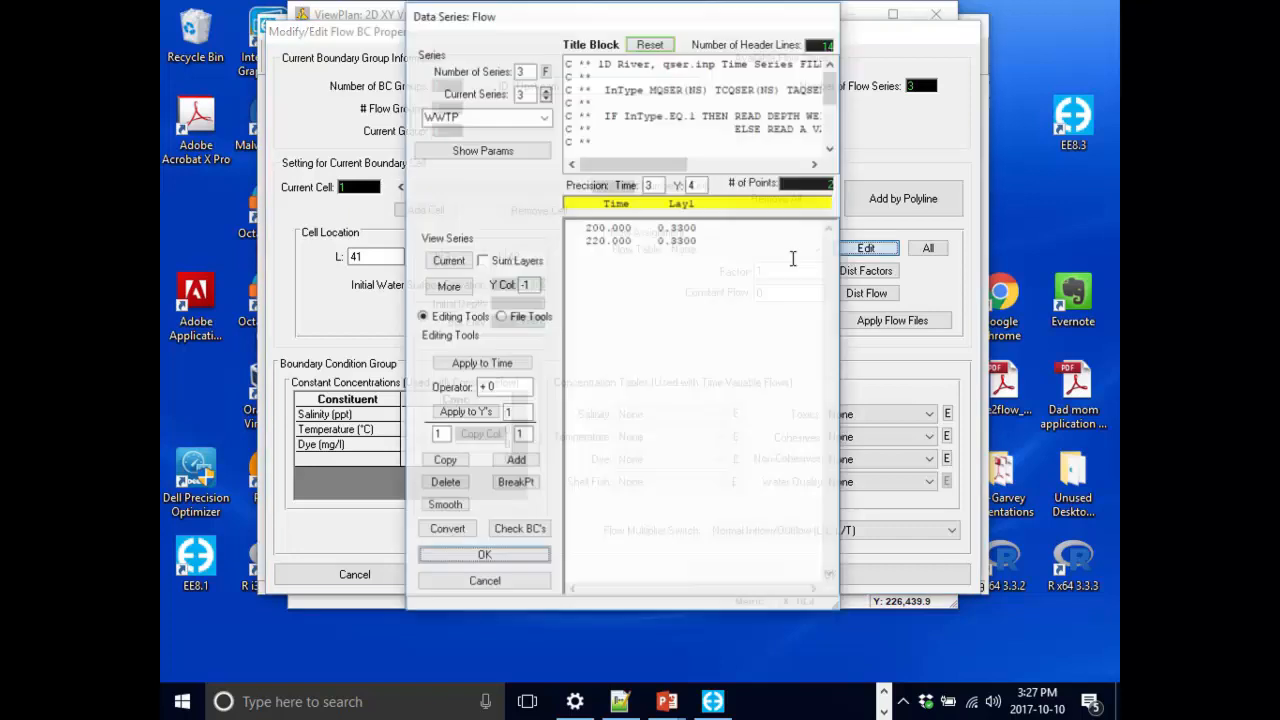
{"action": "left_click", "coordinate": [545, 97]}
{"action": "left_click", "coordinate": [498, 115]}
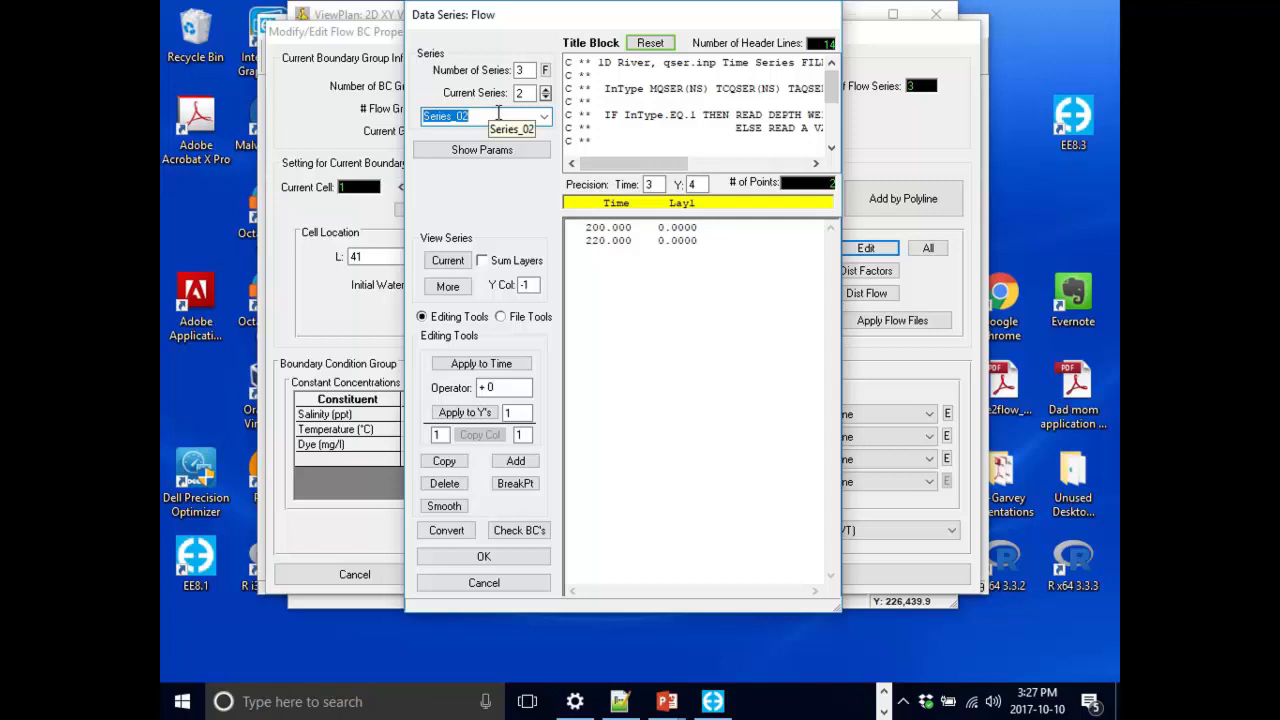
{"action": "type", "text": "East Branch"}
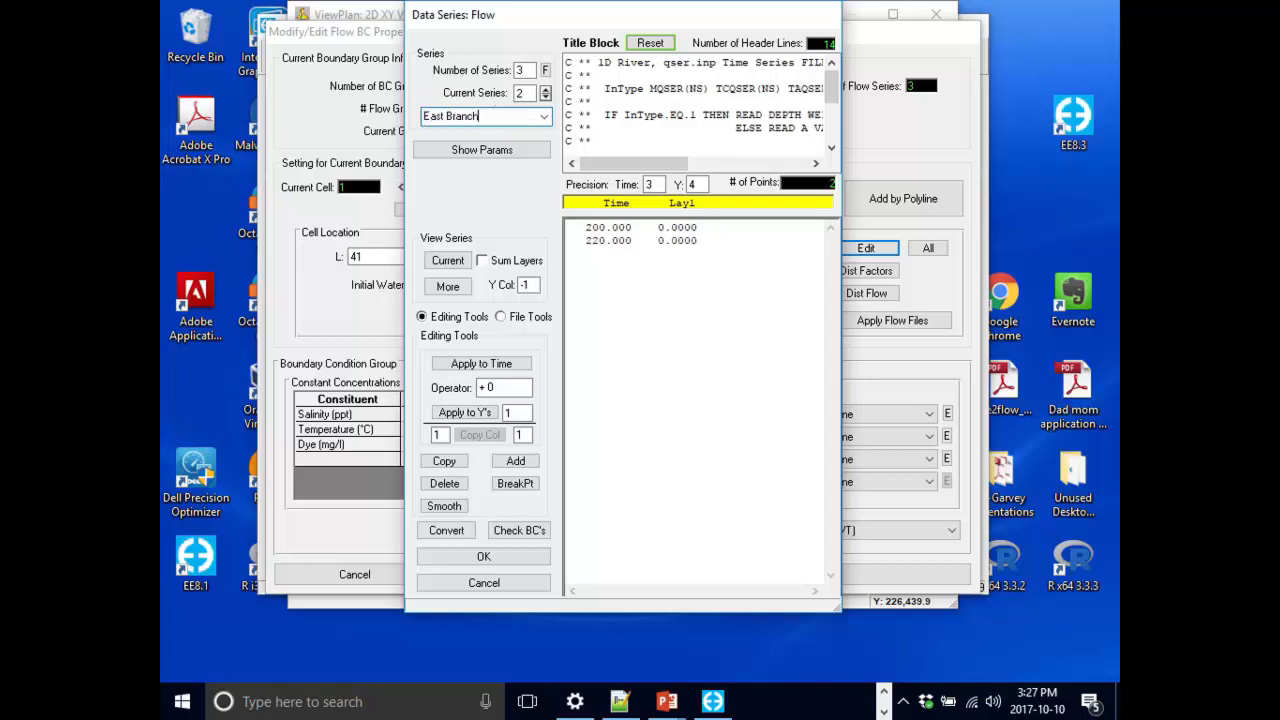
{"action": "left_click", "coordinate": [467, 564]}
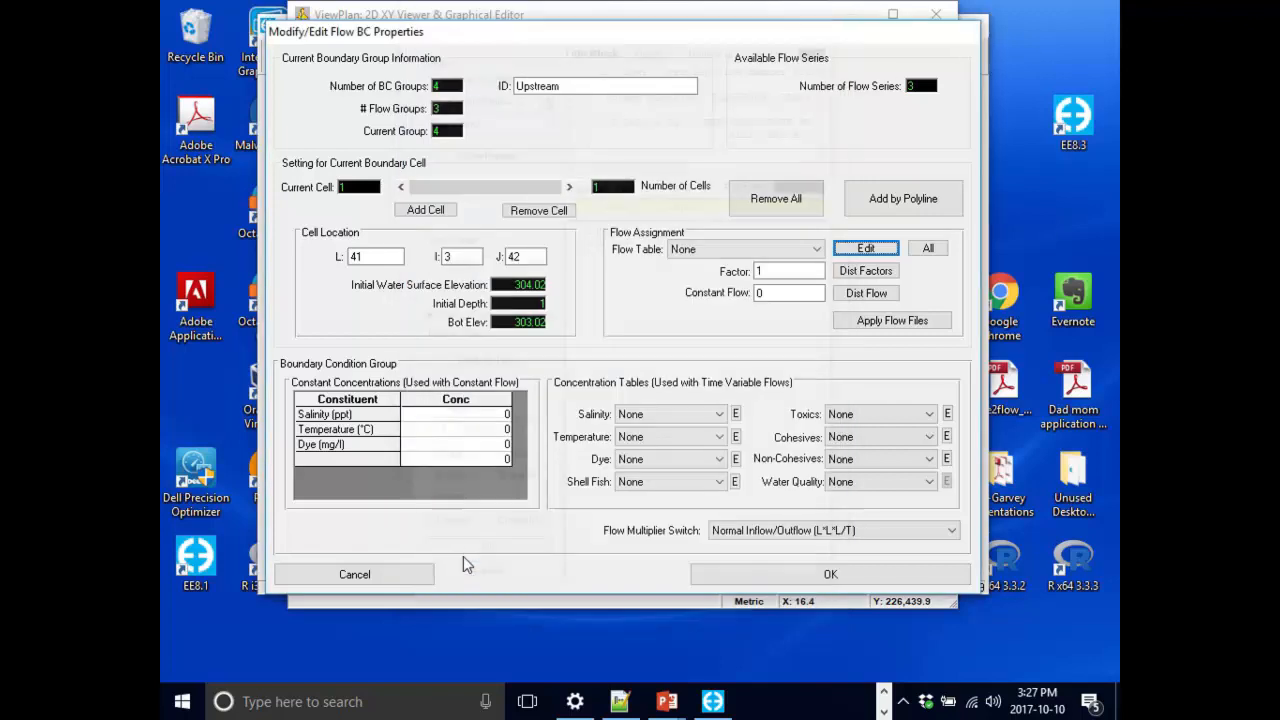
Assign the Upstream flow table to the upstream inflow boundary cell.
{"action": "left_click", "coordinate": [775, 248]}
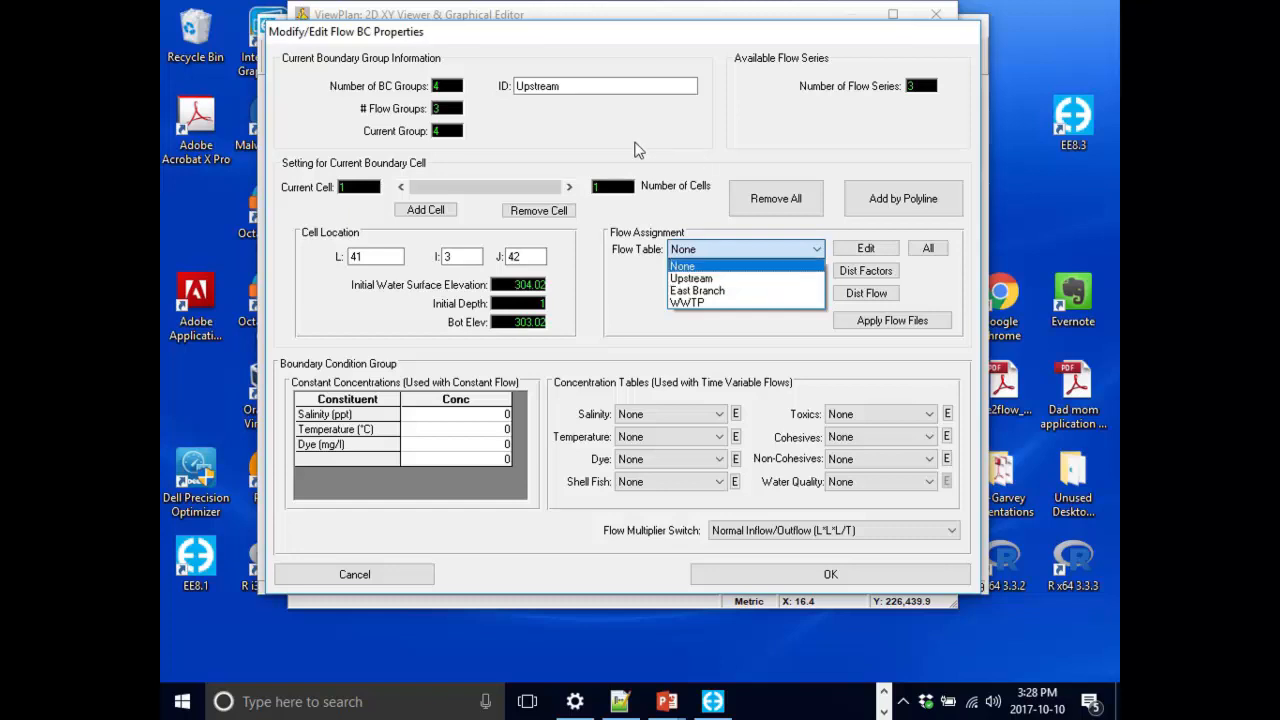
{"action": "left_click", "coordinate": [967, 574]}
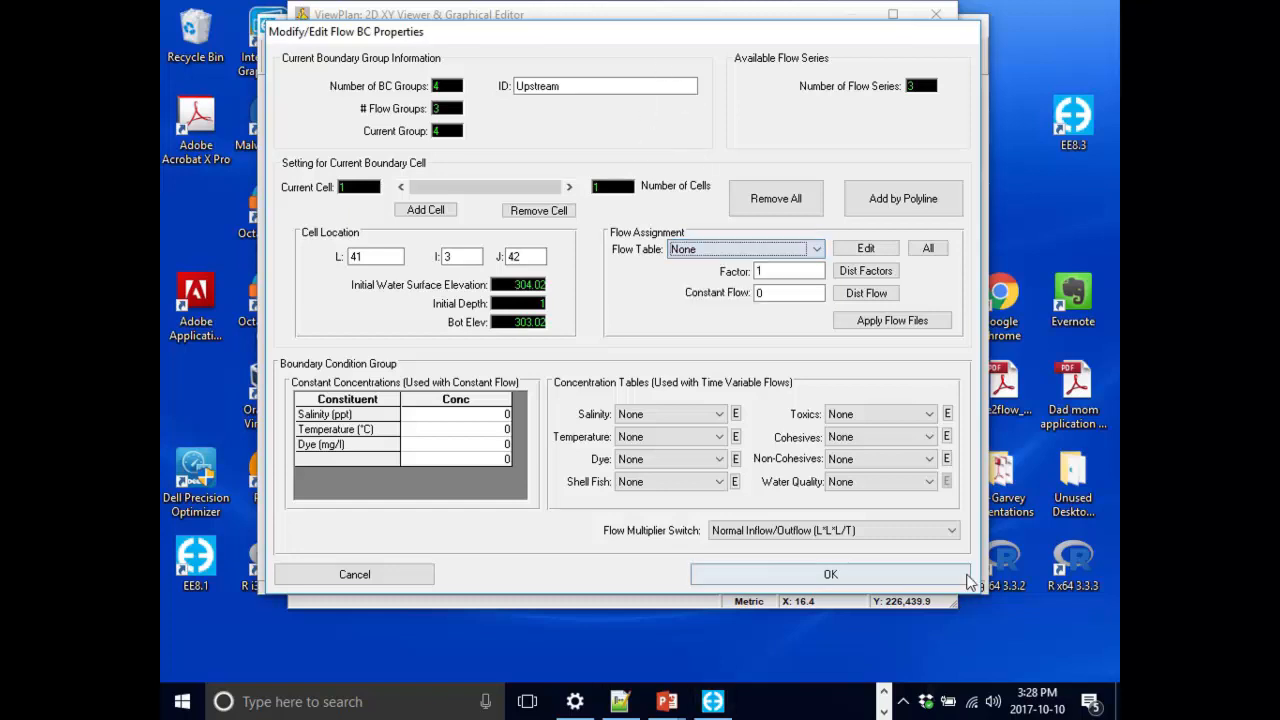
{"action": "left_click", "coordinate": [830, 574]}
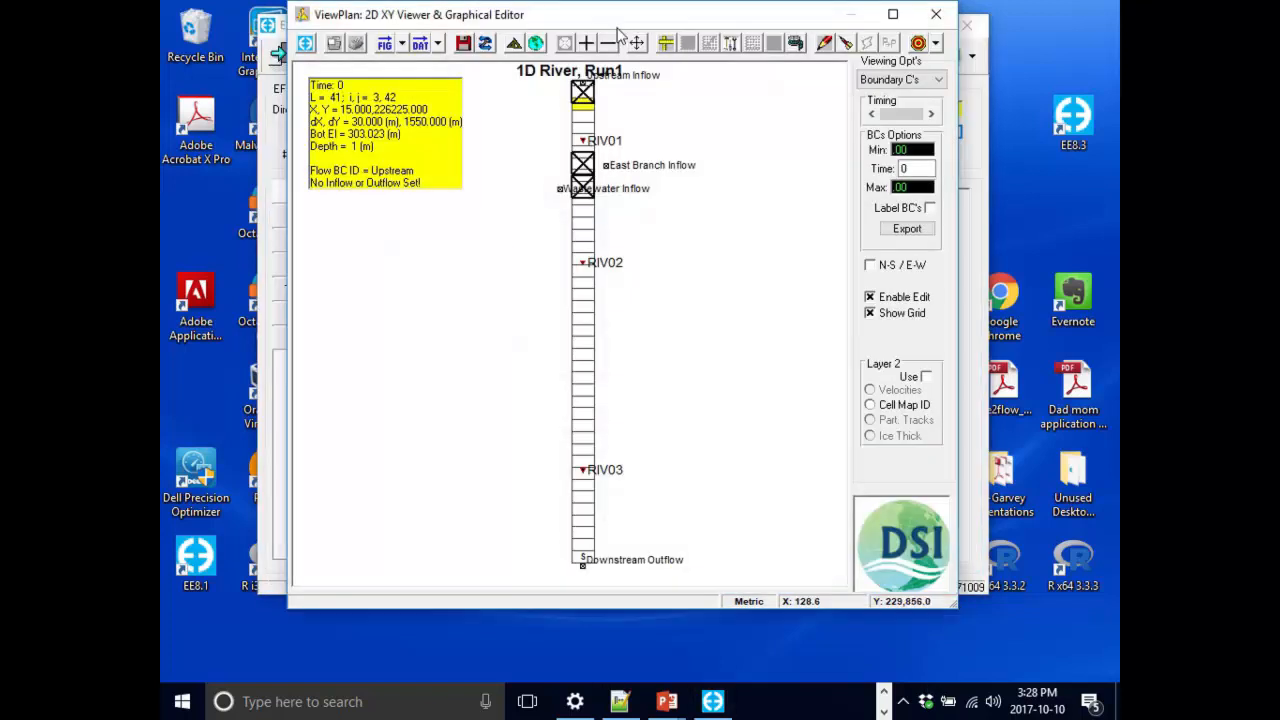
{"action": "right_click", "coordinate": [584, 93]}
{"action": "left_click", "coordinate": [615, 142]}
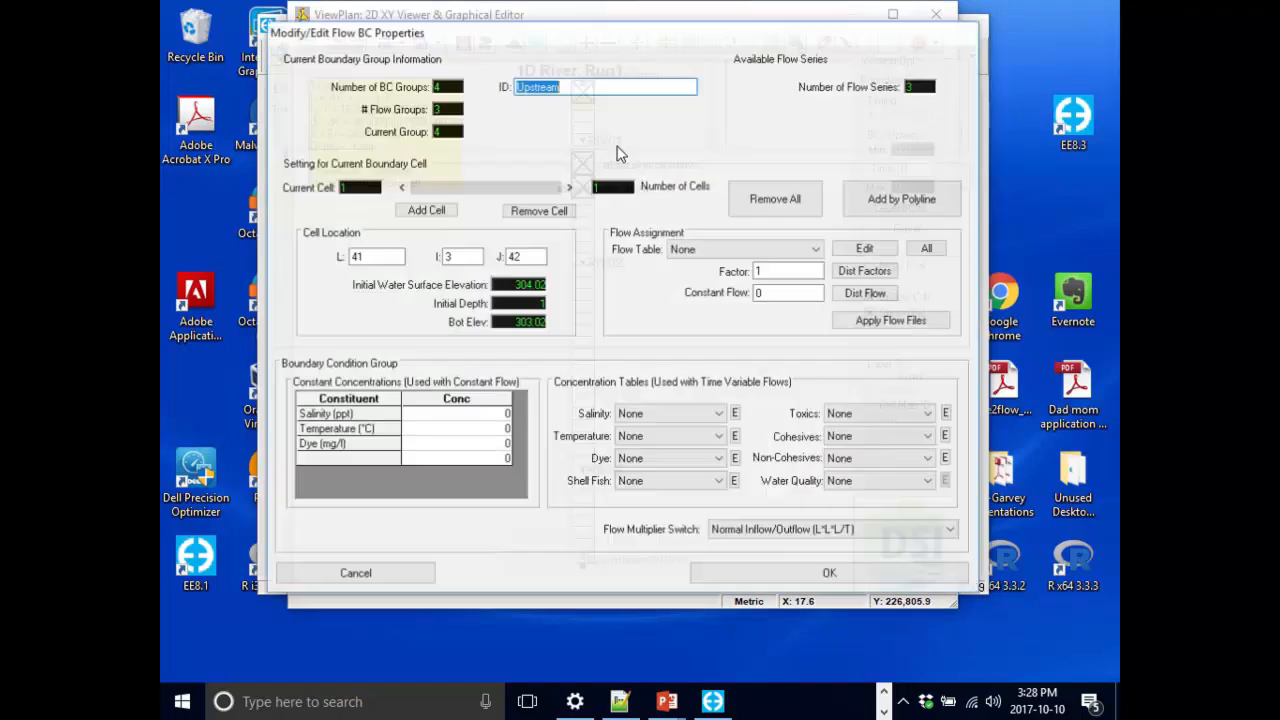
{"action": "left_click", "coordinate": [686, 254]}
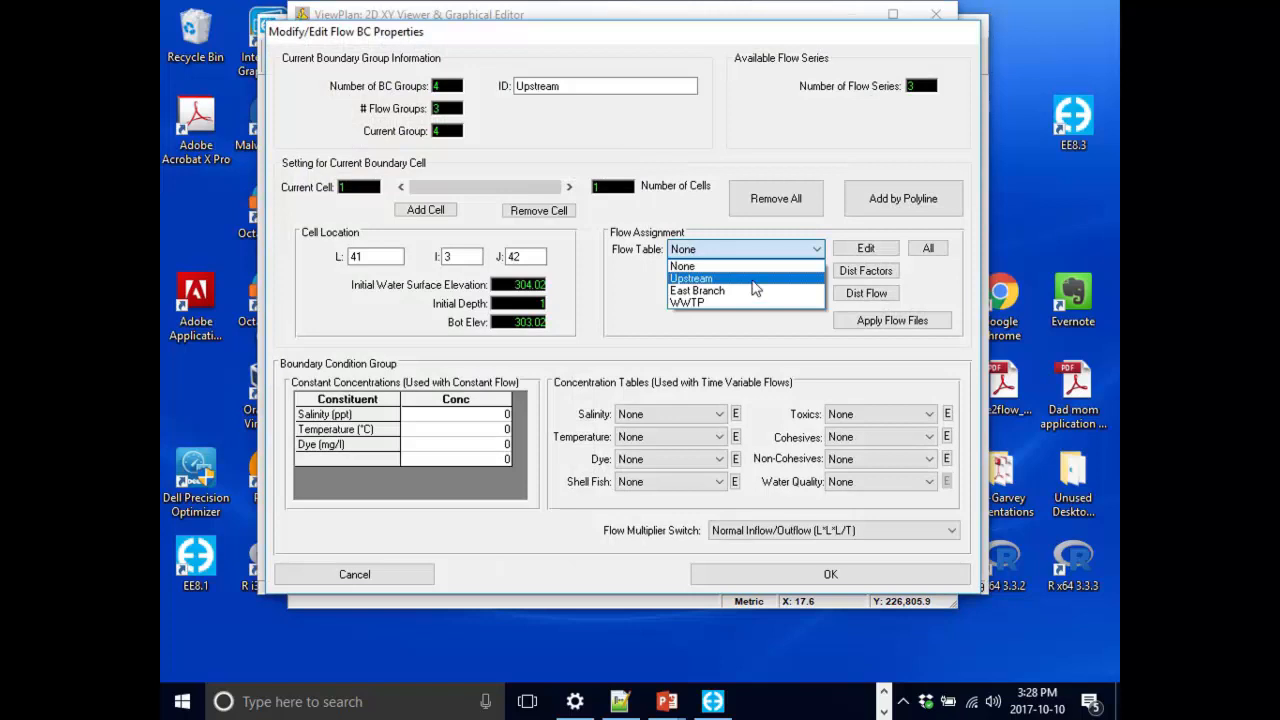
{"action": "left_click", "coordinate": [754, 280]}
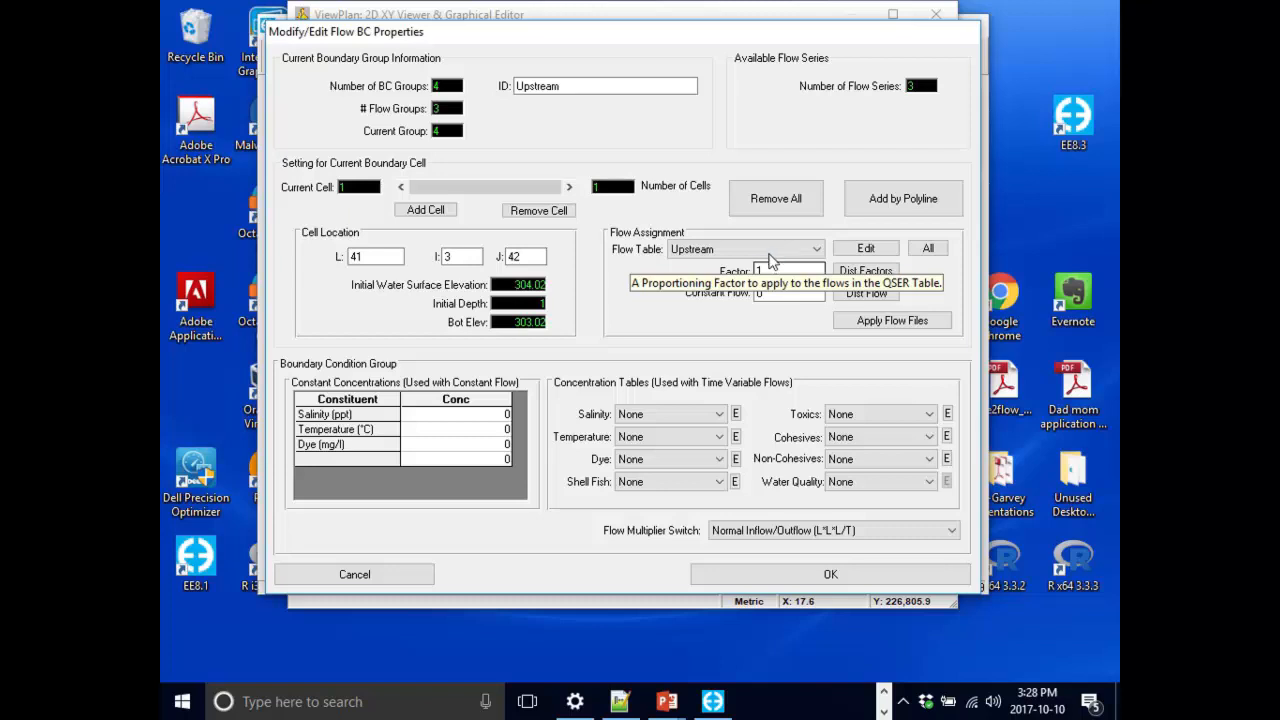
{"action": "left_click", "coordinate": [878, 581]}
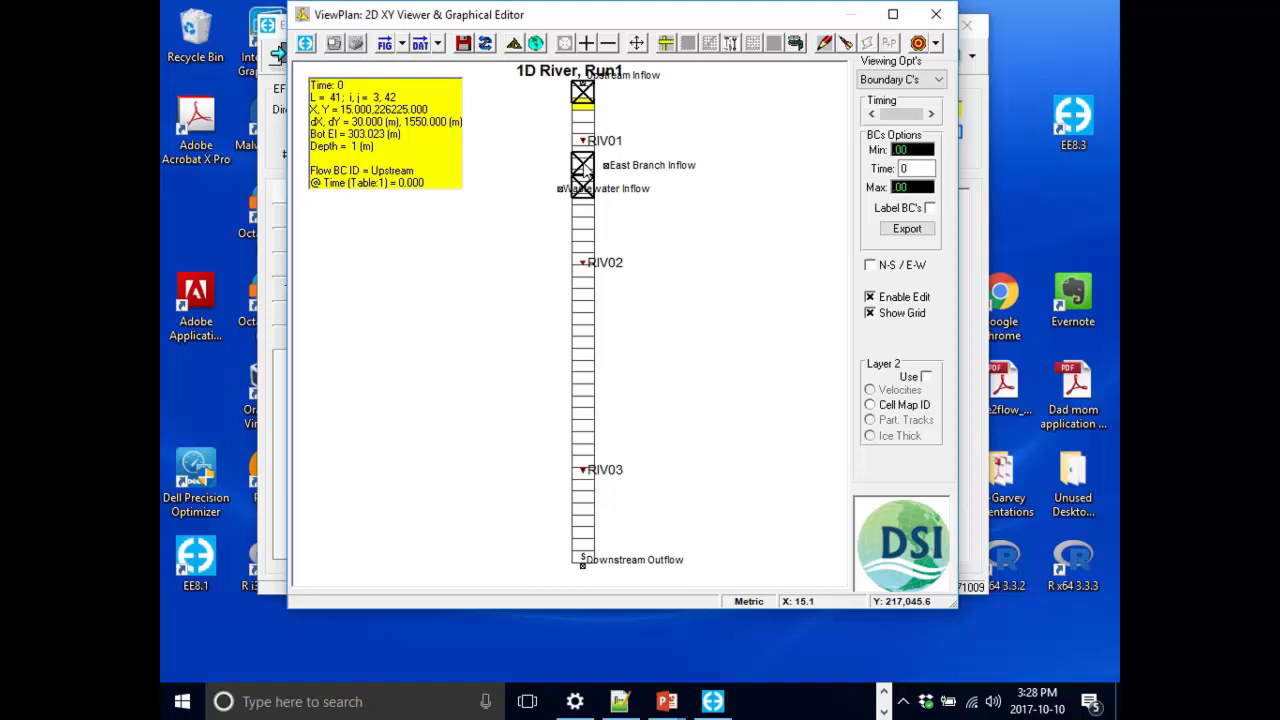
Assign the East Branch flow table to the East Branch inflow boundary cell.
{"action": "right_click", "coordinate": [588, 170]}
{"action": "left_click", "coordinate": [640, 225]}
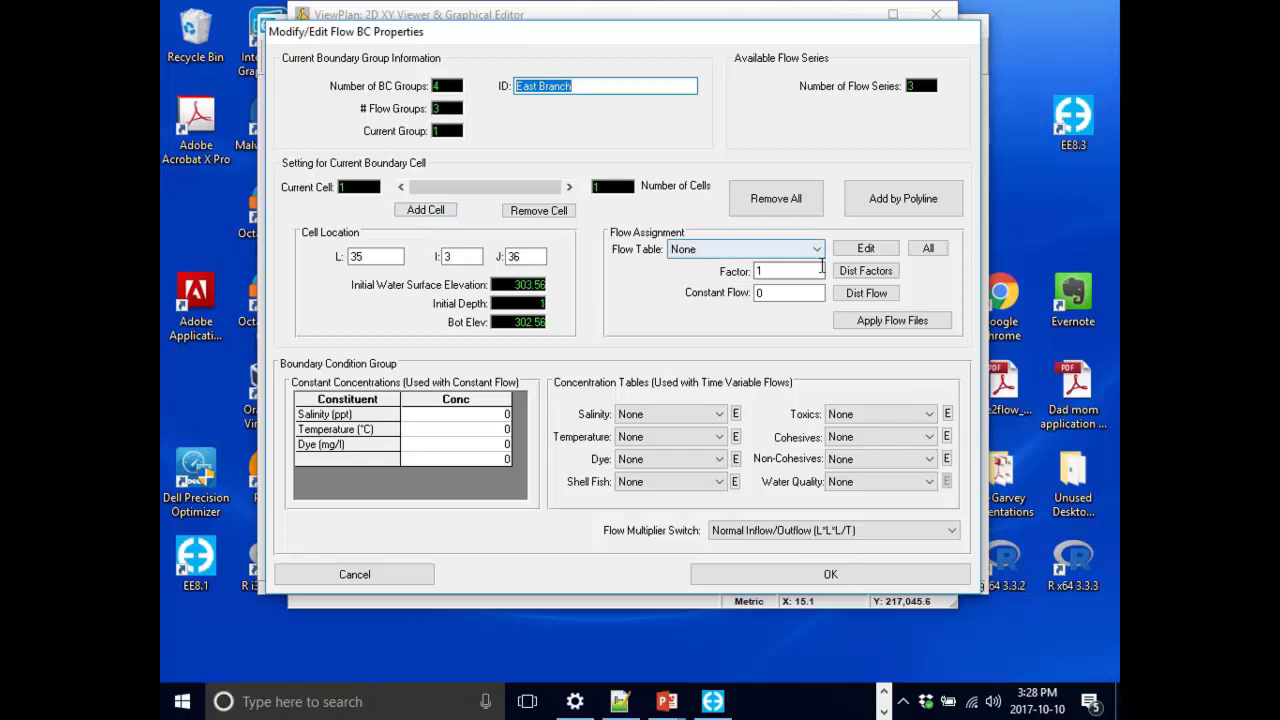
{"action": "left_click", "coordinate": [646, 88]}
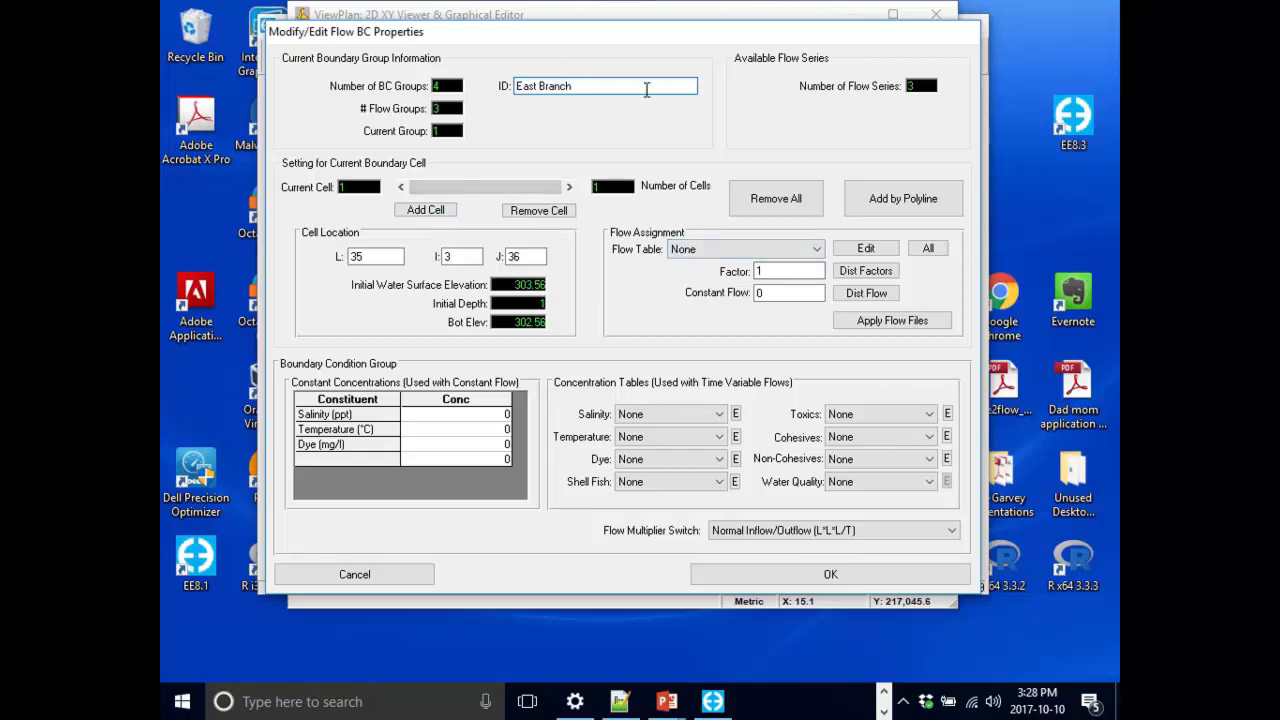
{"action": "left_click", "coordinate": [690, 250]}
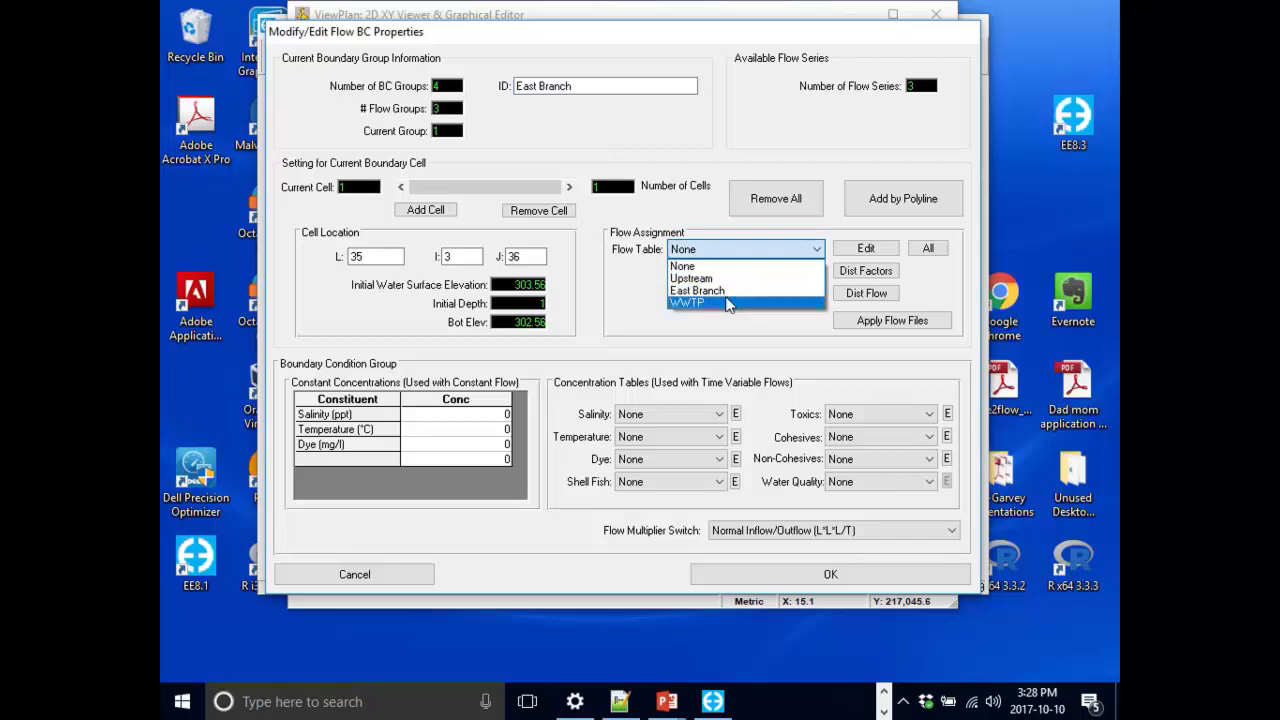
{"action": "left_click", "coordinate": [735, 292]}
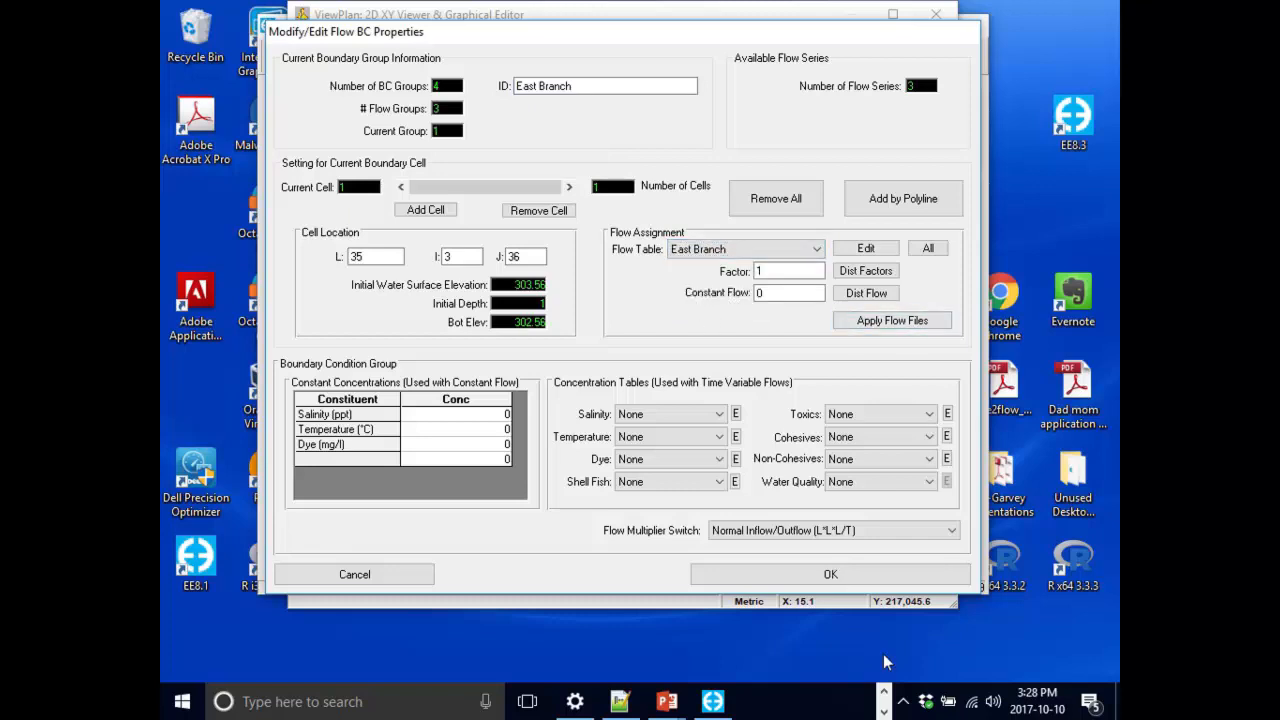
{"action": "left_click", "coordinate": [913, 578]}
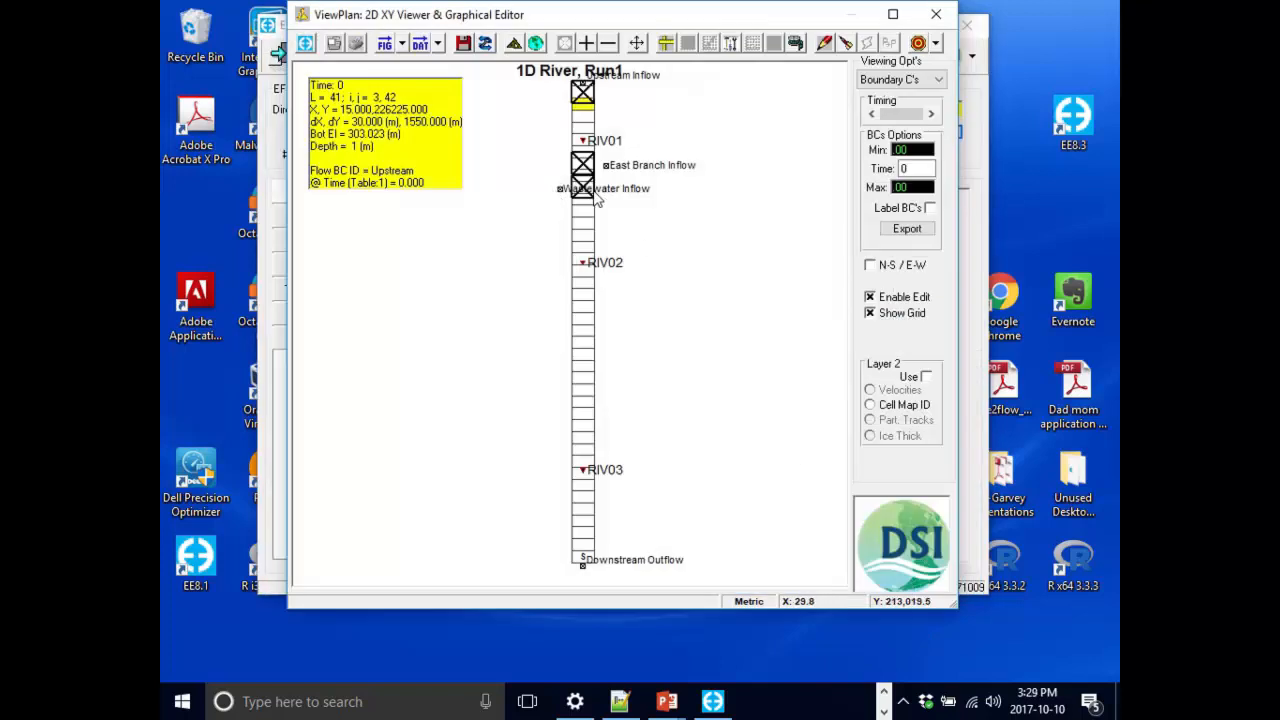
Assign the WWTP flow table to the wastewater inflow boundary cell.
{"action": "right_click", "coordinate": [587, 189]}
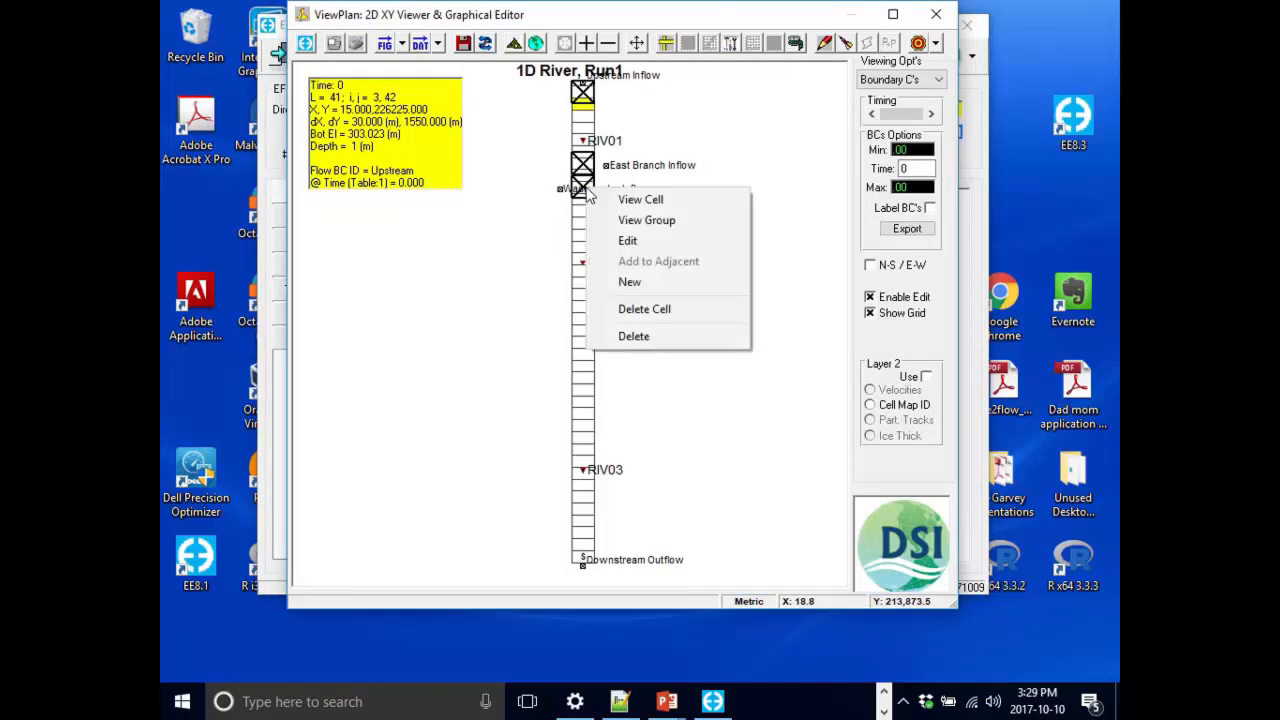
{"action": "left_click", "coordinate": [640, 242]}
{"action": "left_click", "coordinate": [760, 249]}
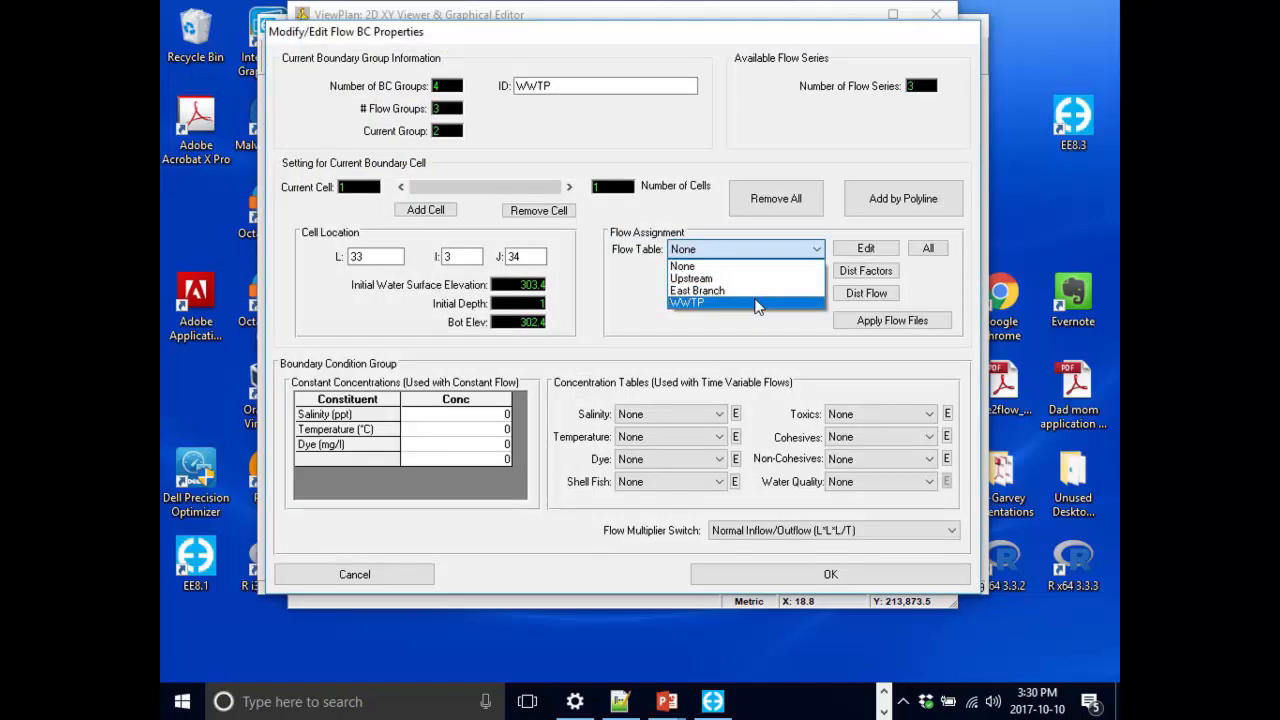
{"action": "left_click", "coordinate": [757, 304]}
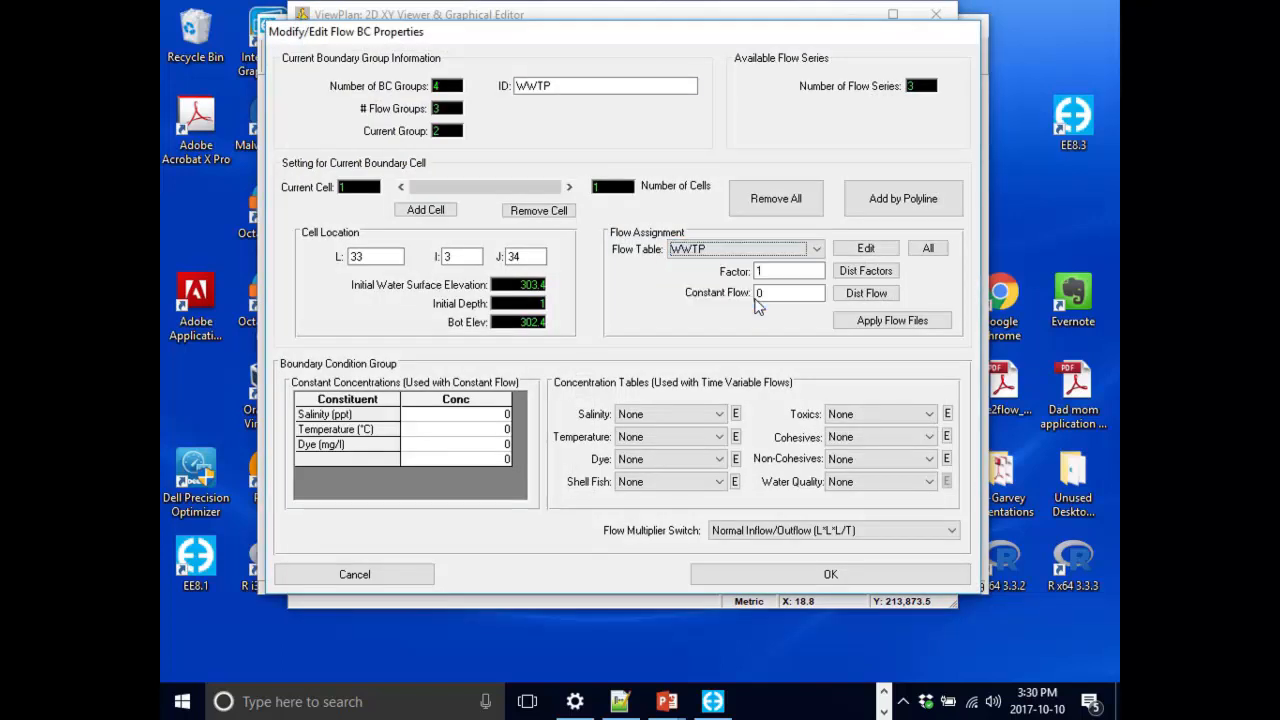
{"action": "left_click", "coordinate": [830, 577]}
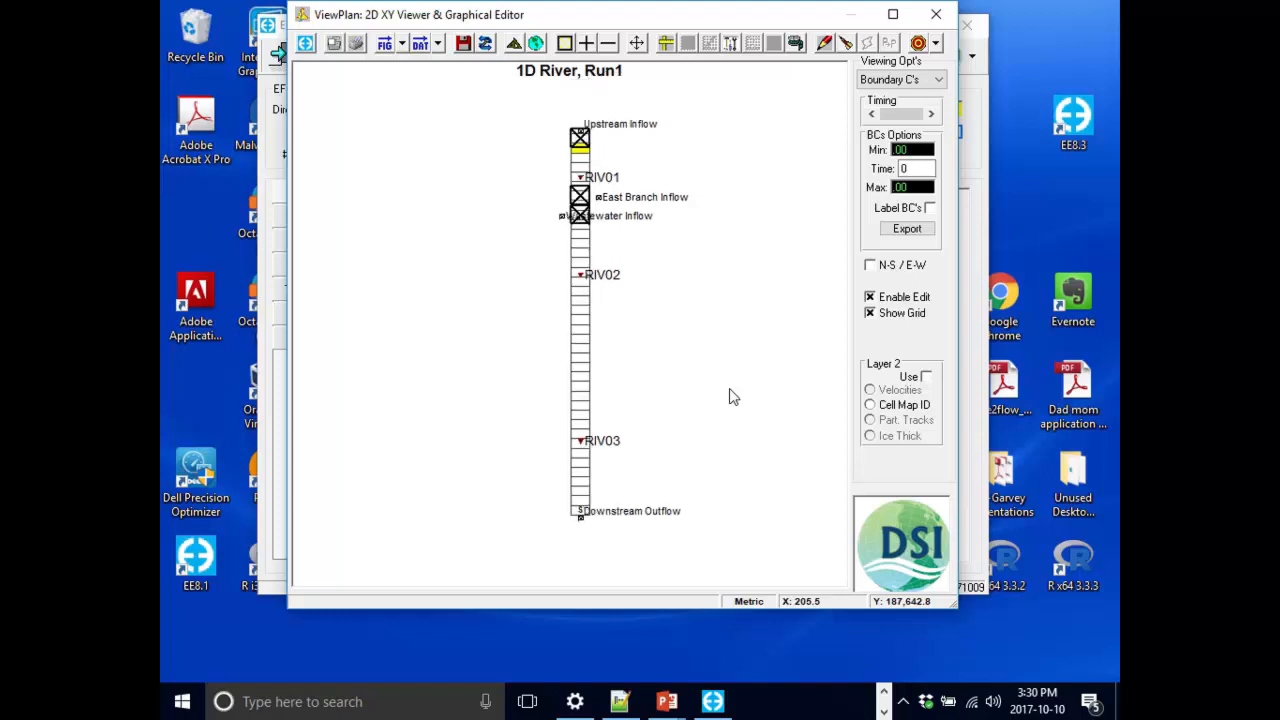
Open the pressure series editor for the downstream outflow boundary cell and set the number of series to 1.
{"action": "scroll", "coordinate": [733, 397], "scroll_direction": "down", "scroll_amount": 1}
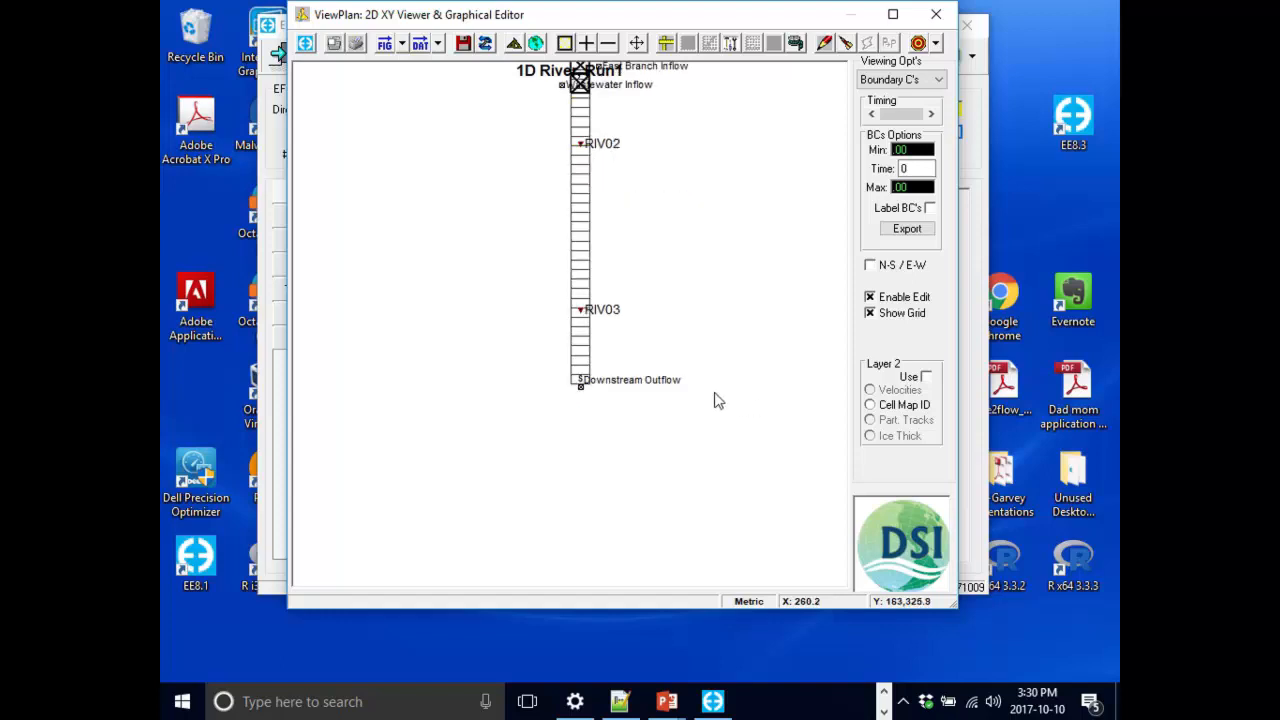
{"action": "left_click_drag", "start_coordinate": [561, 353], "coordinate": [611, 395]}
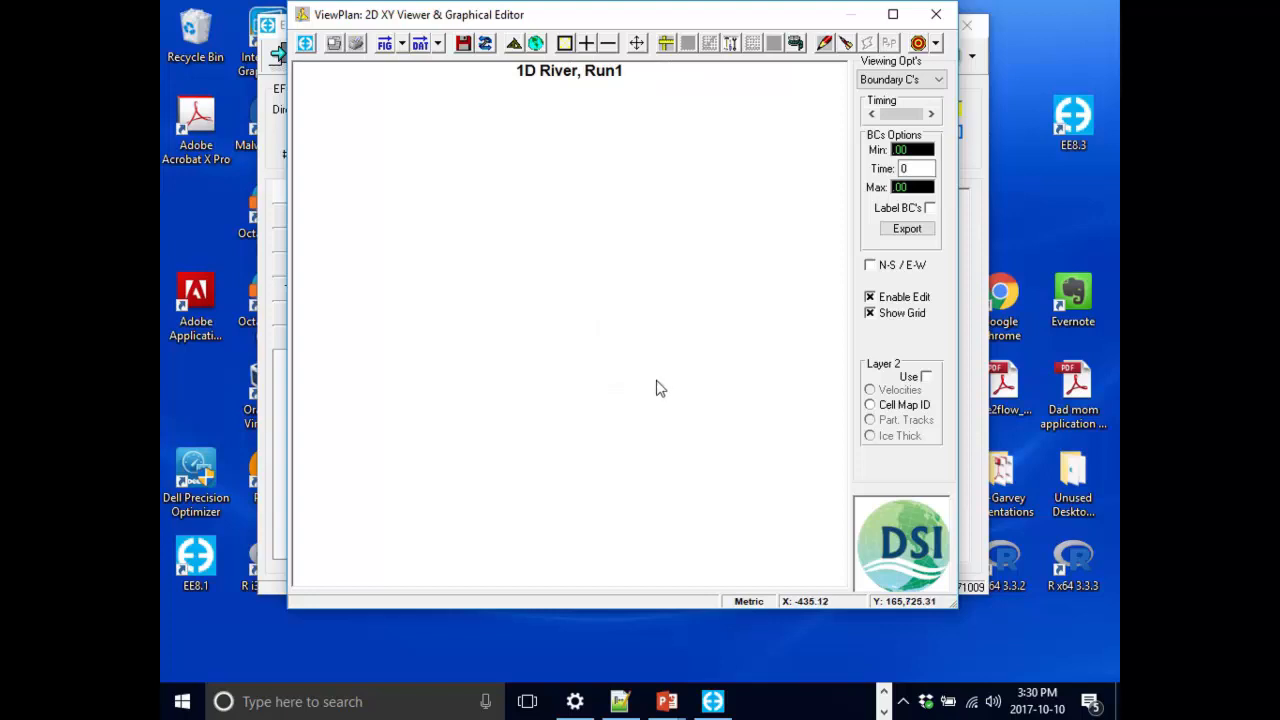
{"action": "key", "text": "Home"}
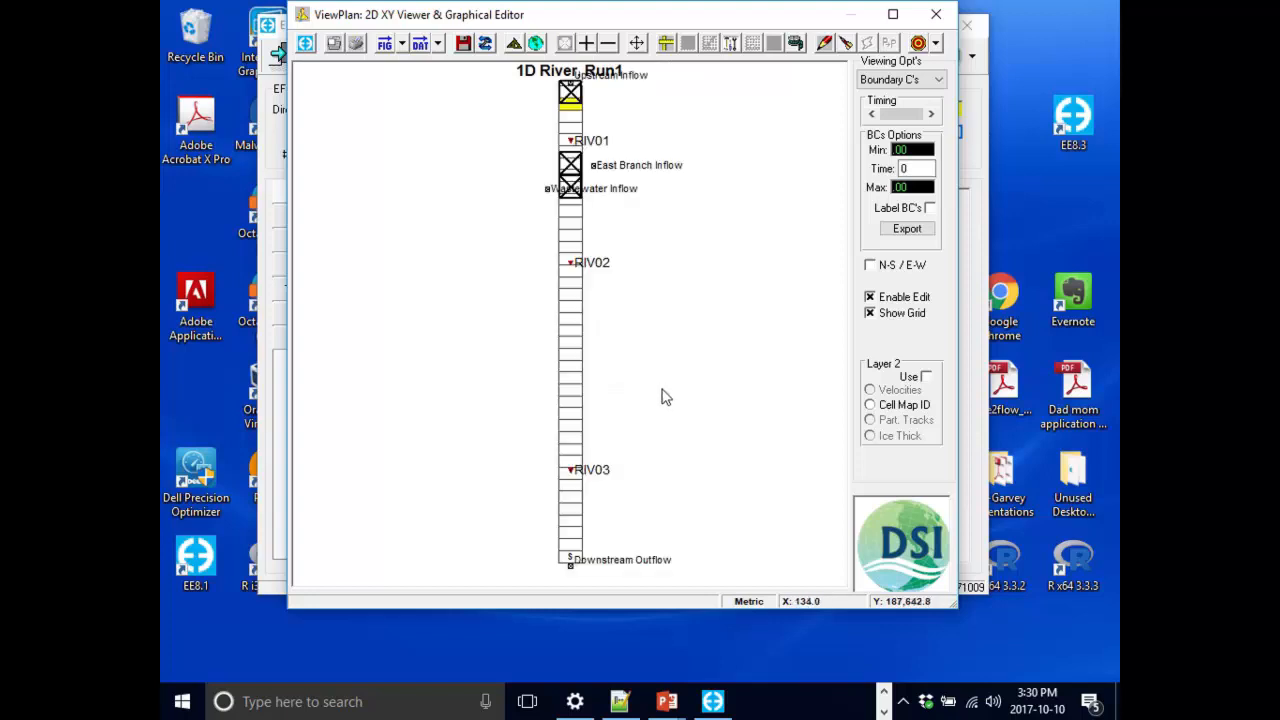
{"action": "scroll", "coordinate": [666, 397], "scroll_direction": "up", "scroll_amount": 2}
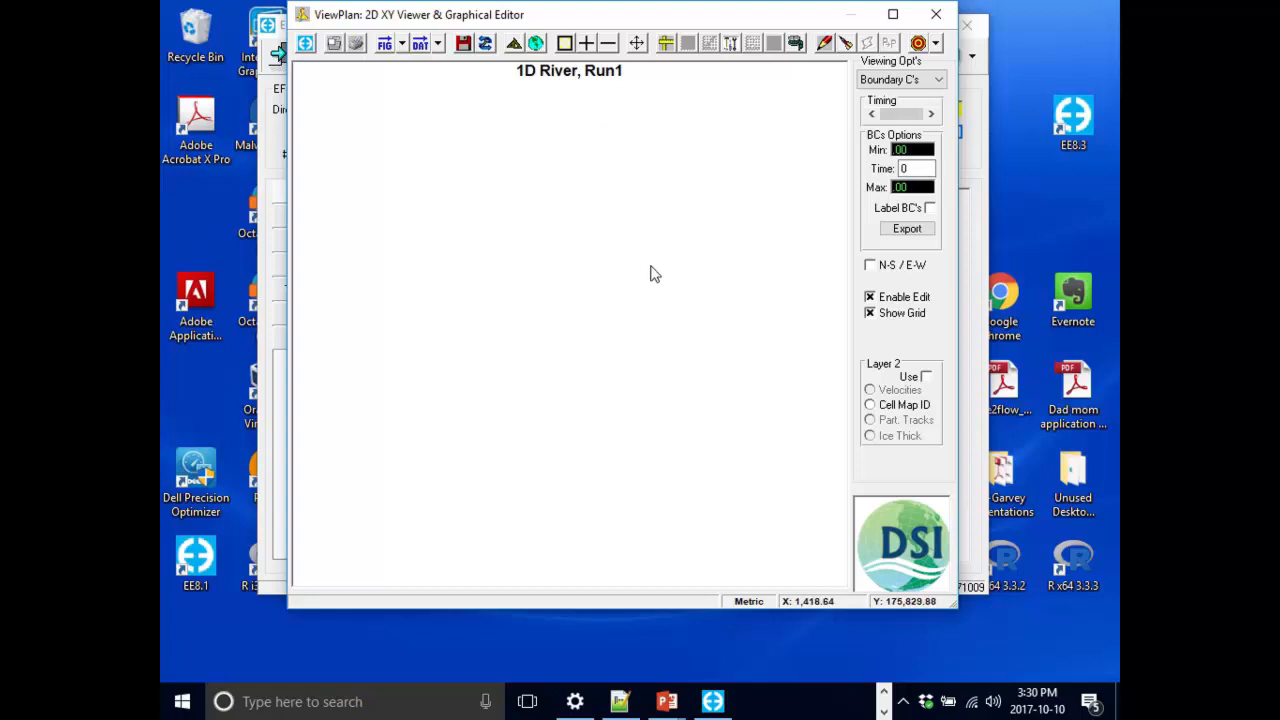
{"action": "key", "text": "Home"}
{"action": "left_click_drag", "start_coordinate": [777, 28], "coordinate": [708, 4]}
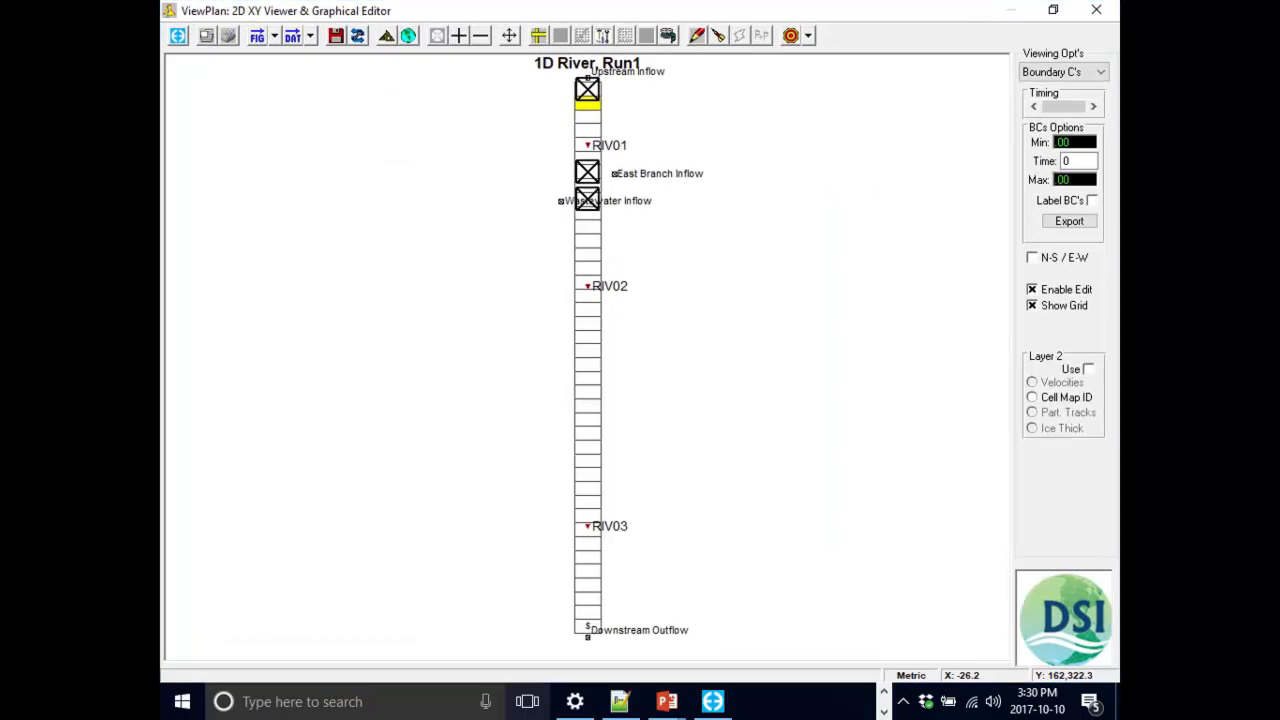
{"action": "right_click", "coordinate": [587, 632]}
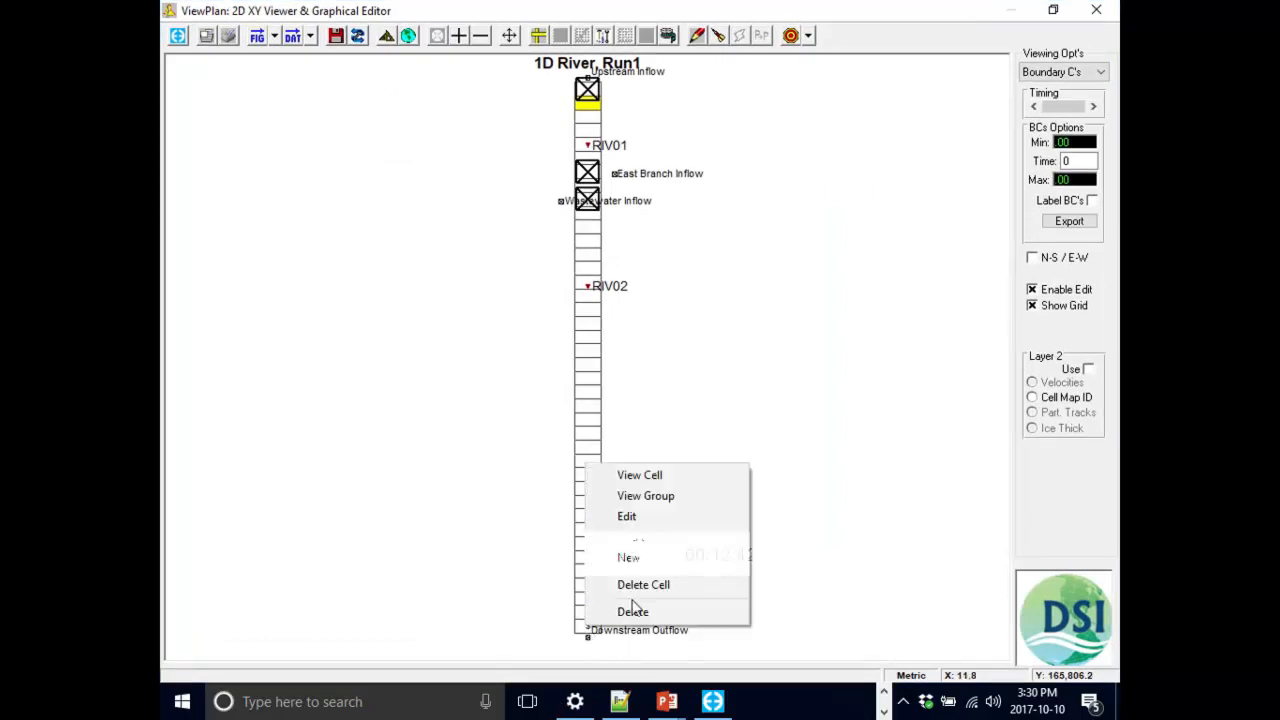
{"action": "left_click", "coordinate": [675, 524]}
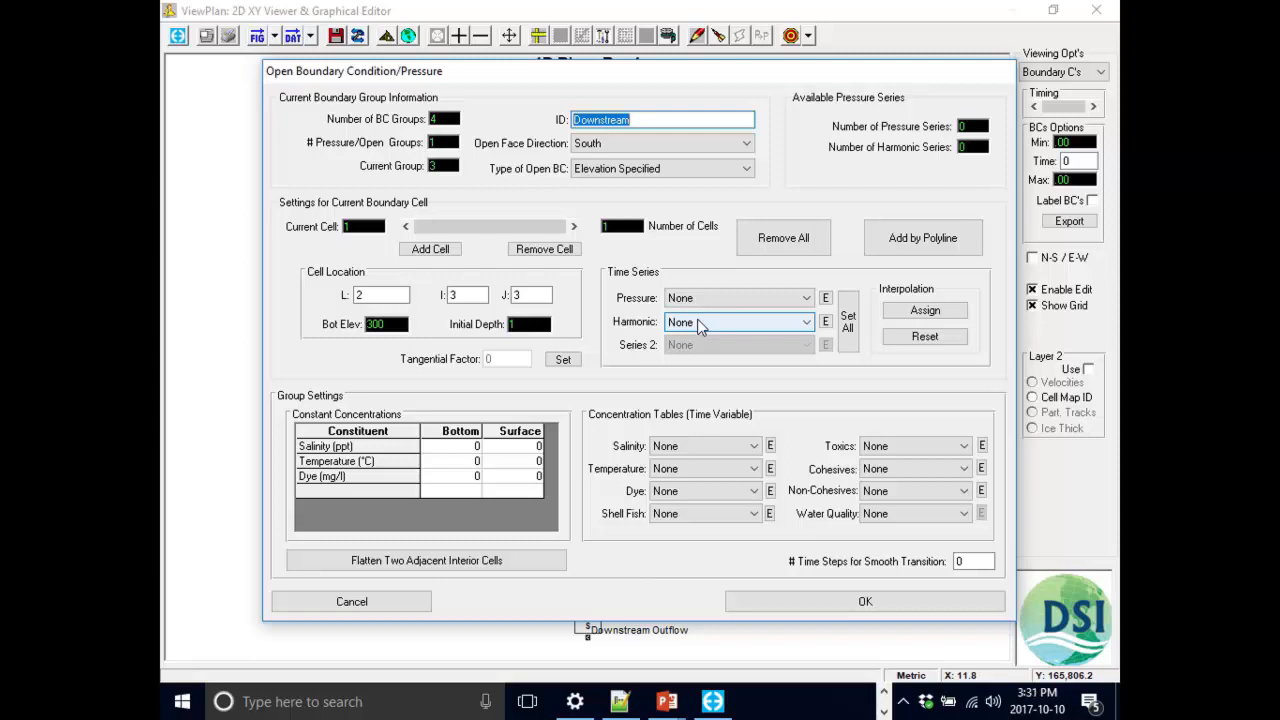
{"action": "left_click", "coordinate": [826, 299]}
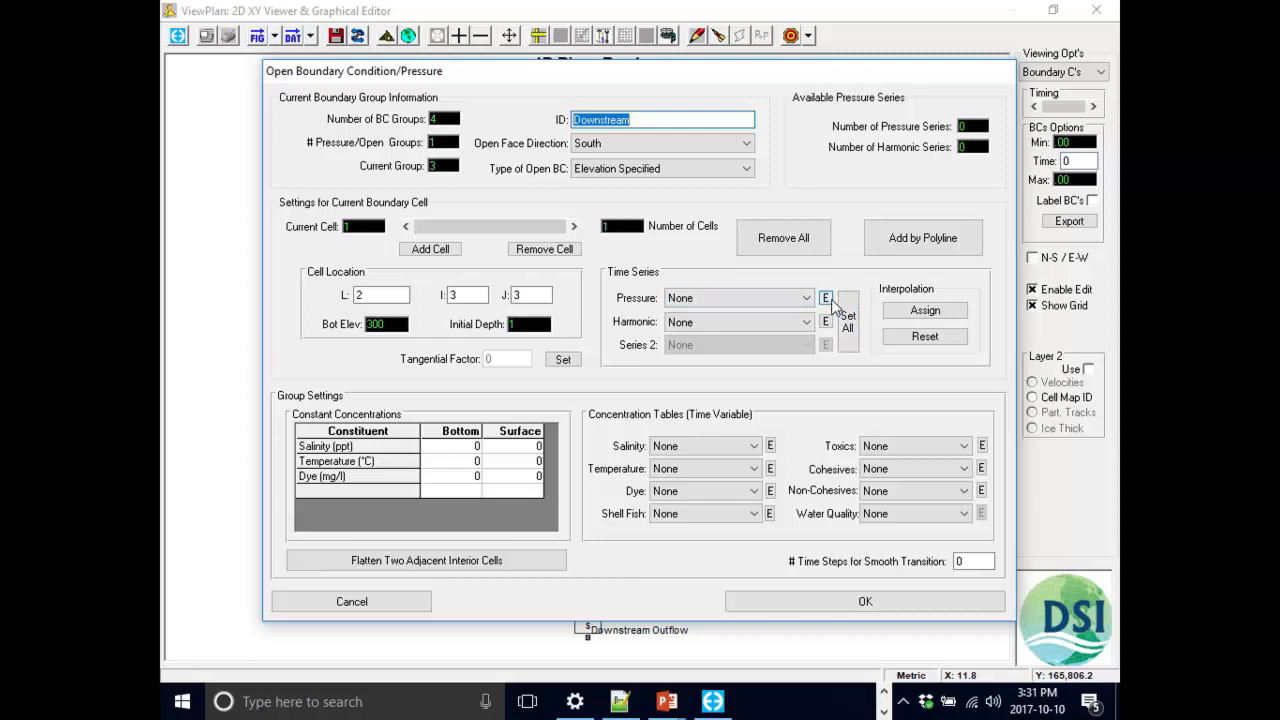
{"action": "left_click", "coordinate": [829, 299]}
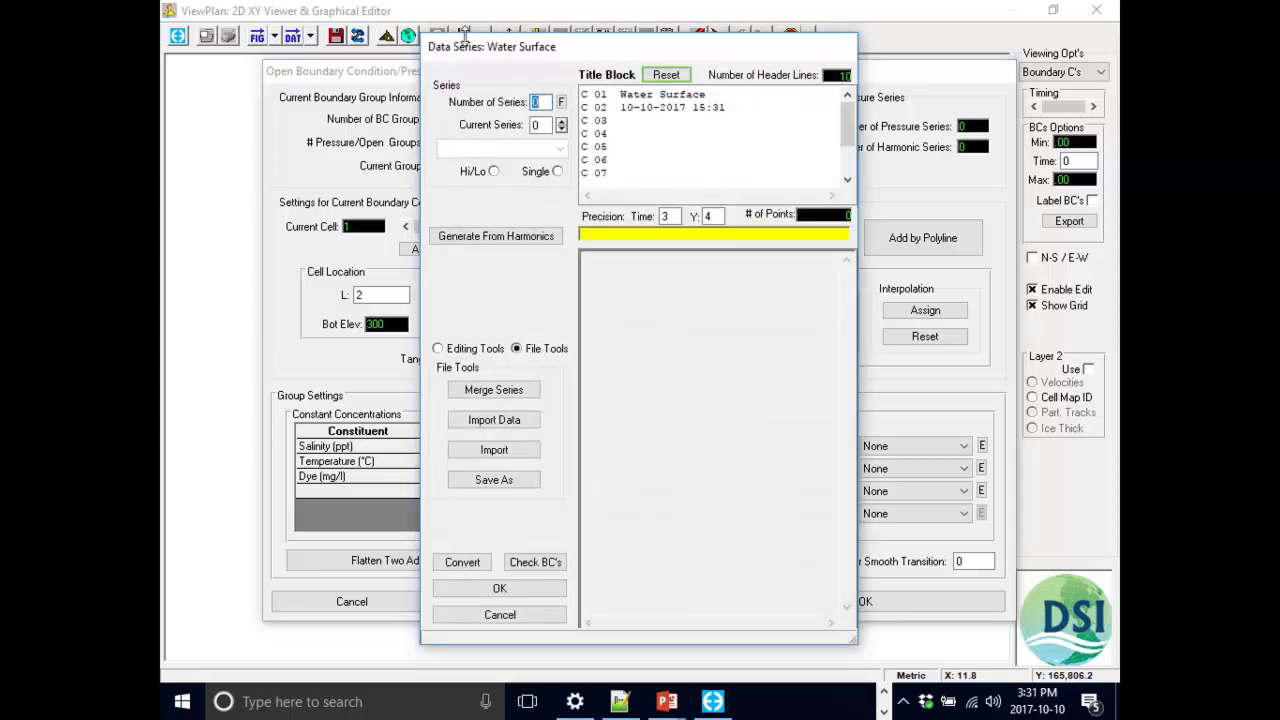
{"action": "left_click_drag", "start_coordinate": [485, 50], "coordinate": [487, 27]}
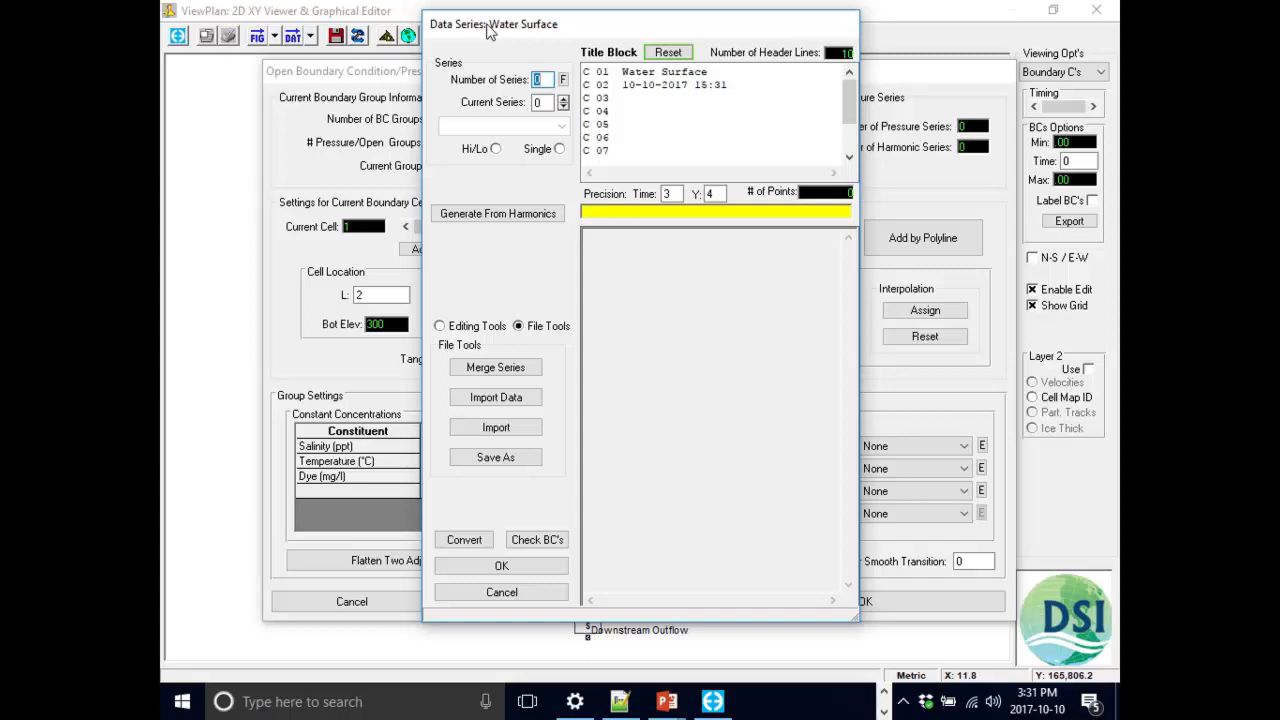
{"action": "type", "text": "1"}
{"action": "key", "text": "Return"}
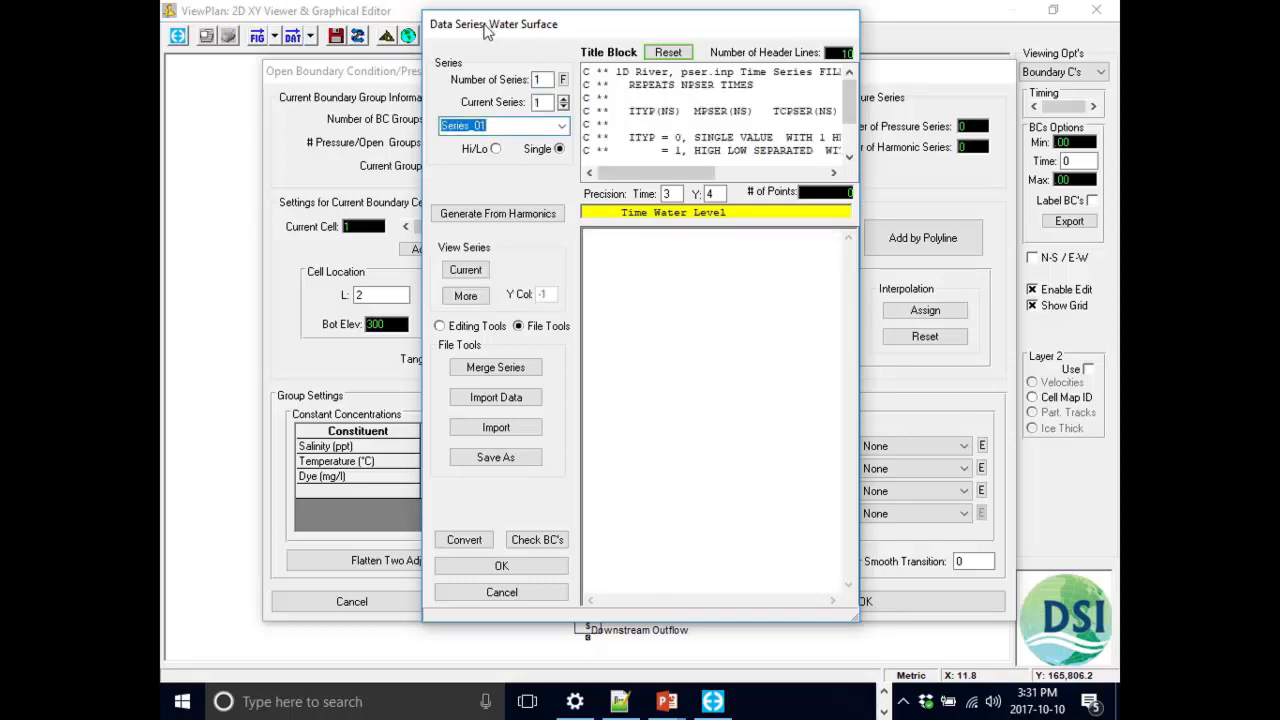
Name the water surface series Downstream and enter an elevation of 301 at times 200 and 220.
{"action": "type", "text": "Downstream"}
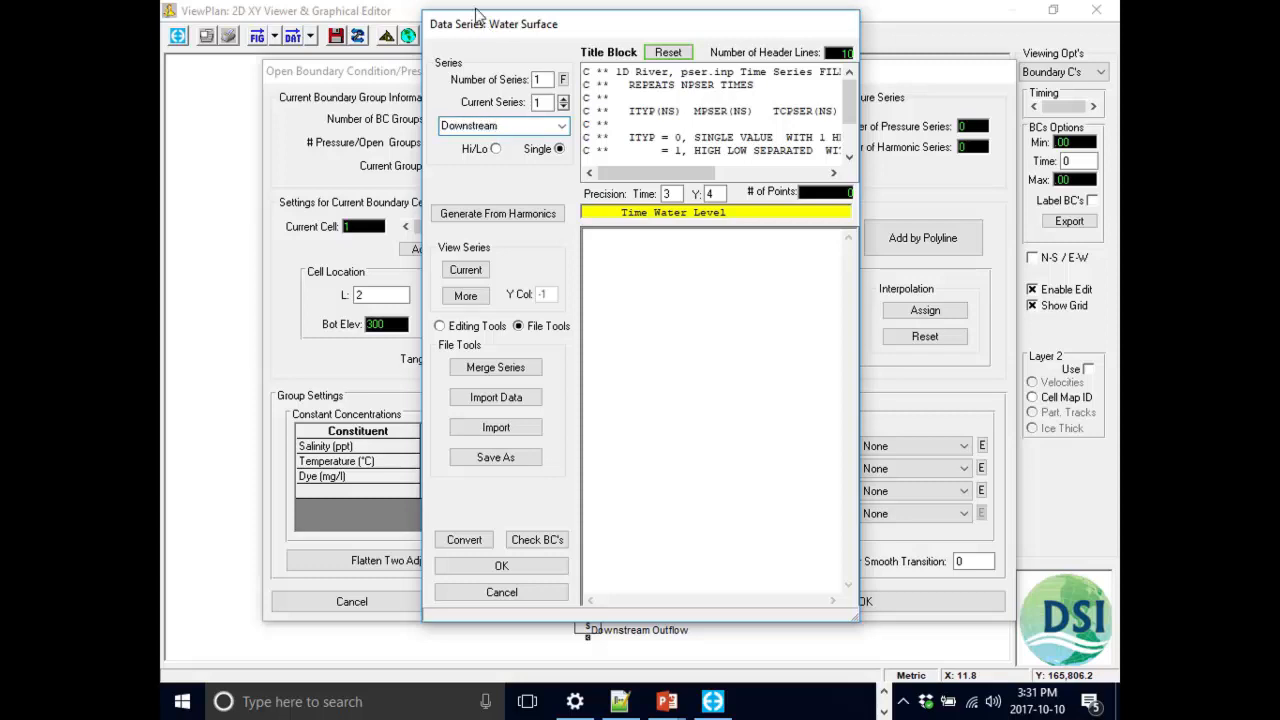
{"action": "left_click", "coordinate": [680, 271]}
{"action": "type", "text": "200"}
{"action": "type", "text": "301"}
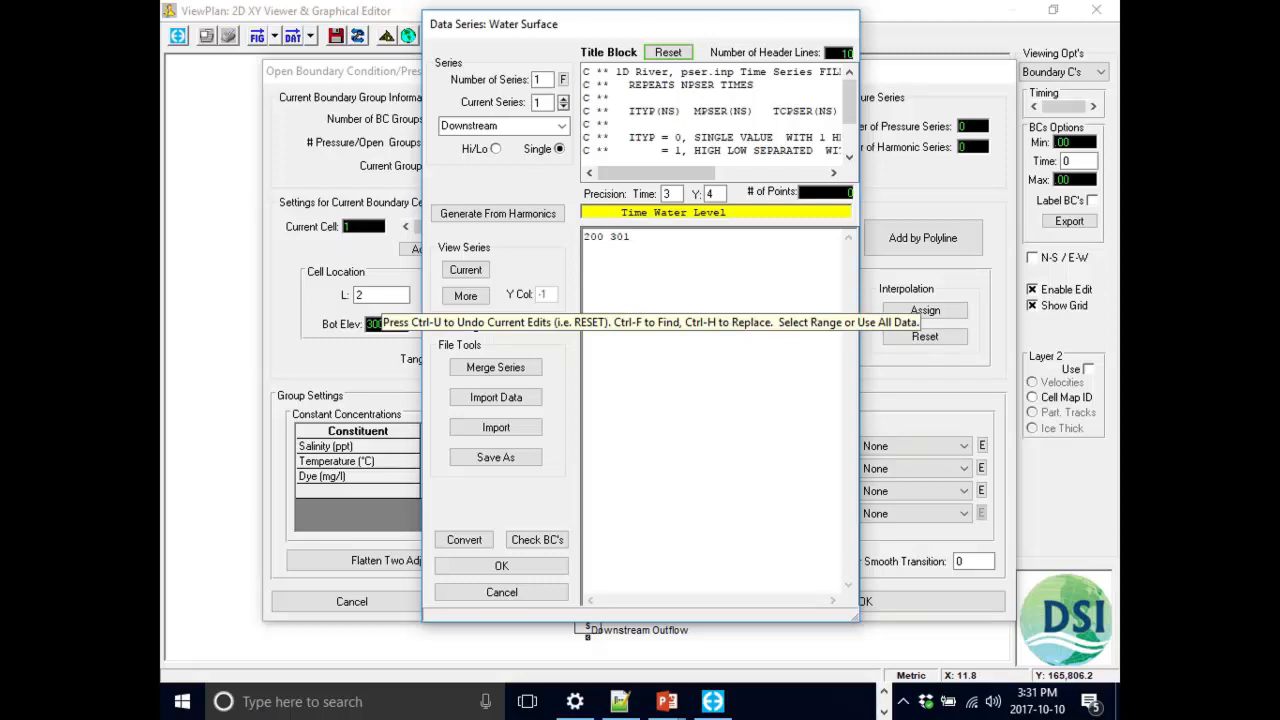
{"action": "type", "text": "220 301"}
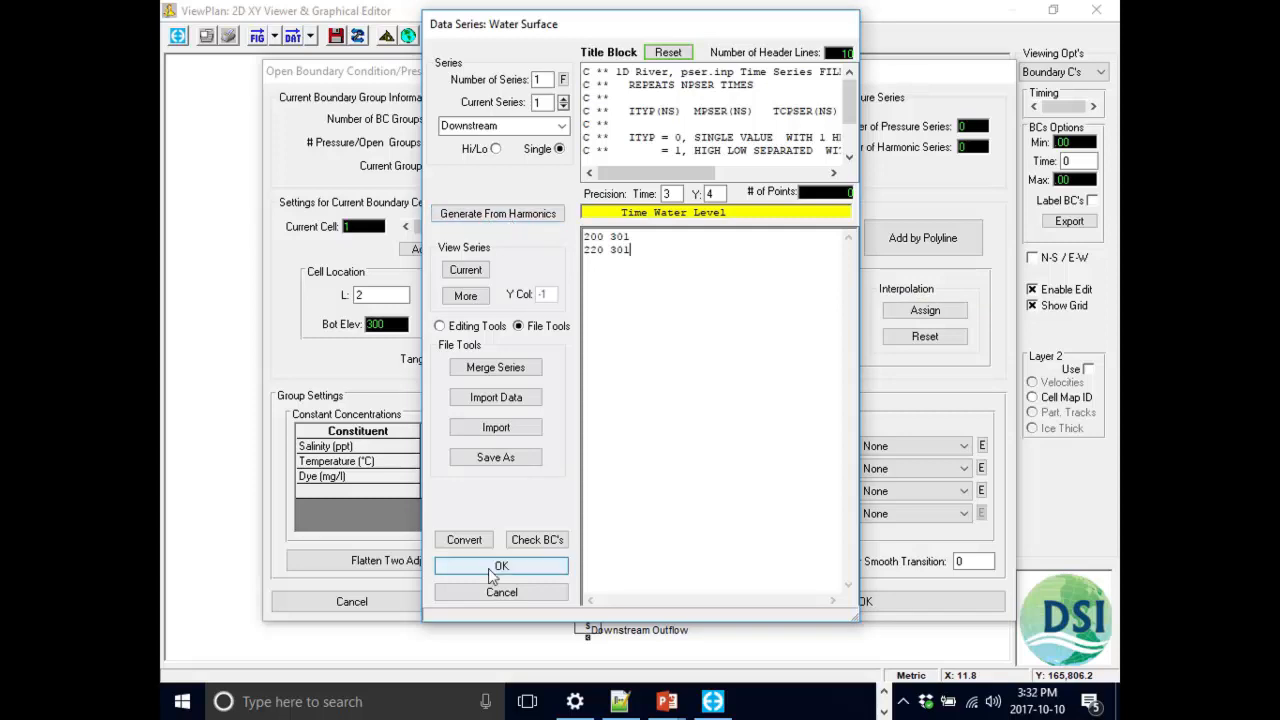
Plot the current Downstream water surface series and close the graph.
{"action": "left_click", "coordinate": [466, 270]}
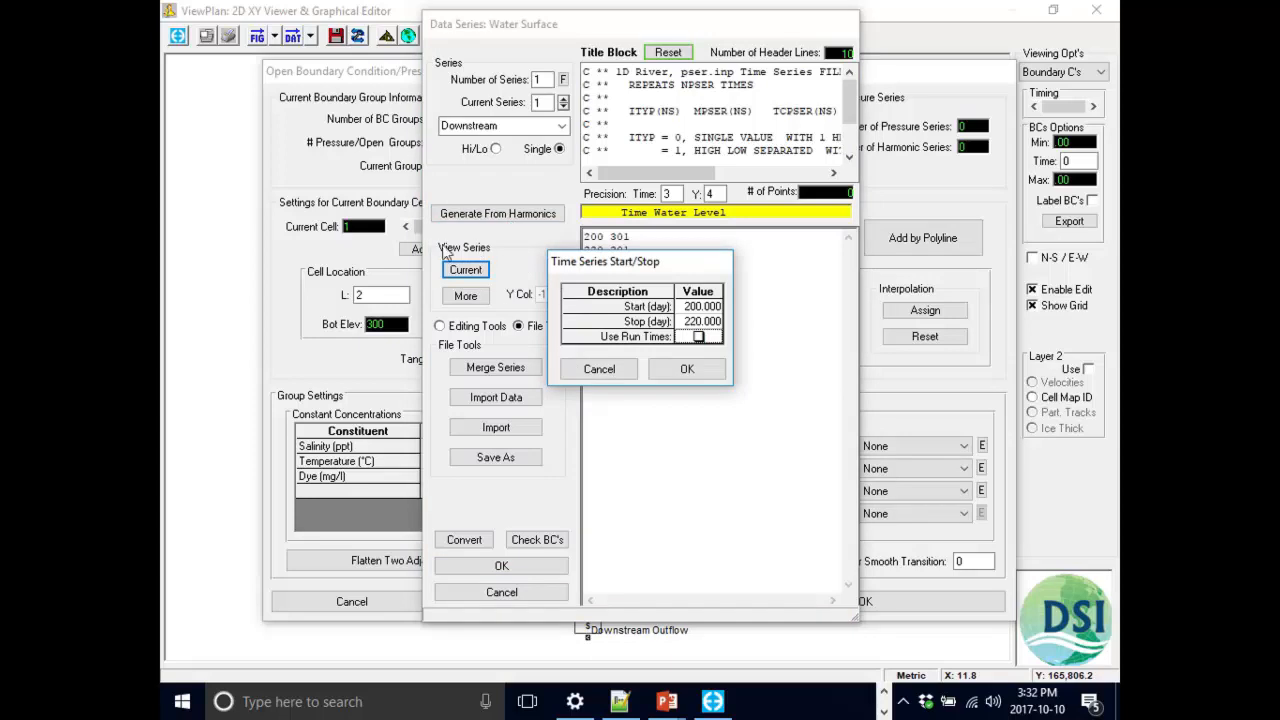
{"action": "key", "text": "Return"}
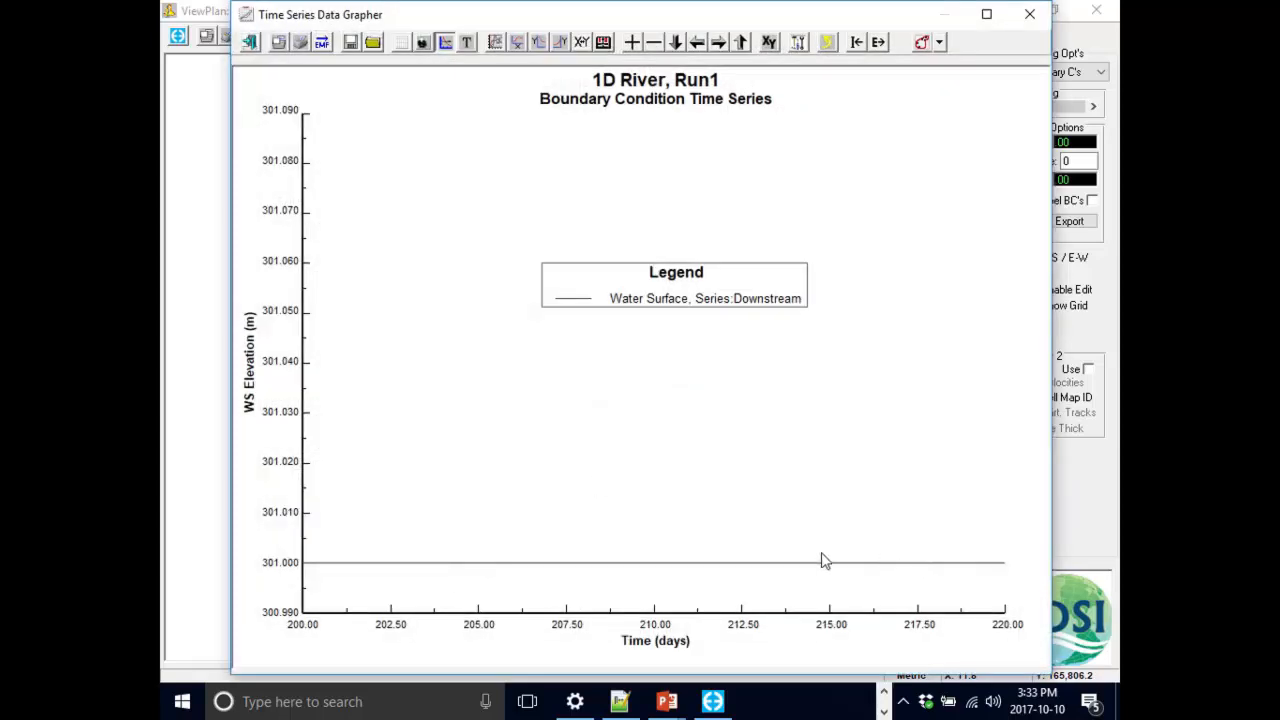
{"action": "left_click", "coordinate": [1029, 14]}
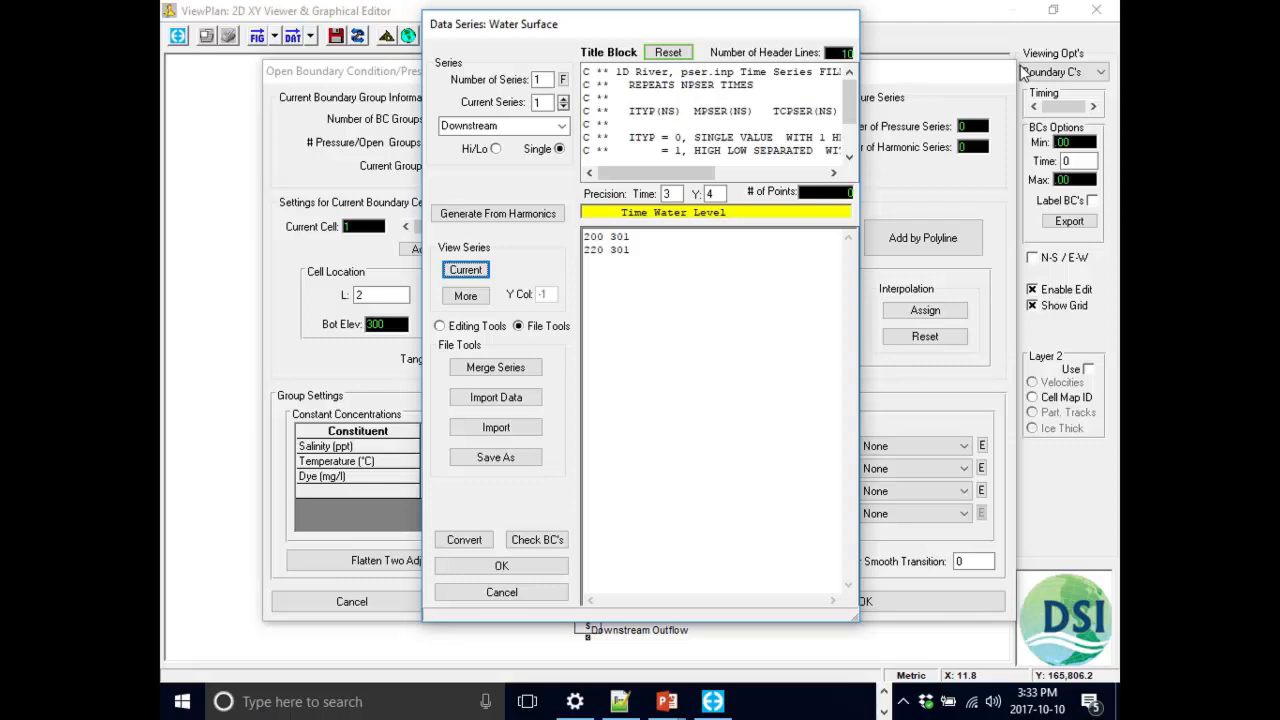
Close the series editor, select Downstream as the outflow cell's pressure series, and confirm the boundary dialog.
{"action": "left_click", "coordinate": [468, 568]}
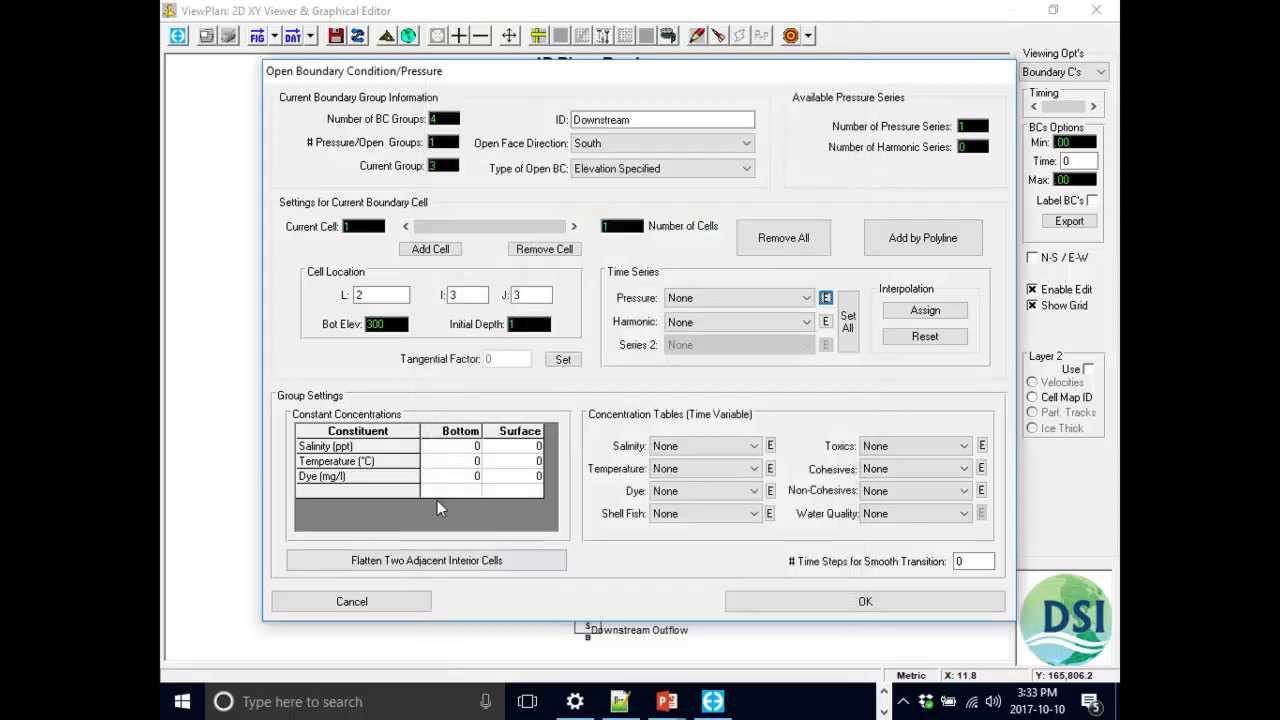
{"action": "left_click", "coordinate": [807, 300]}
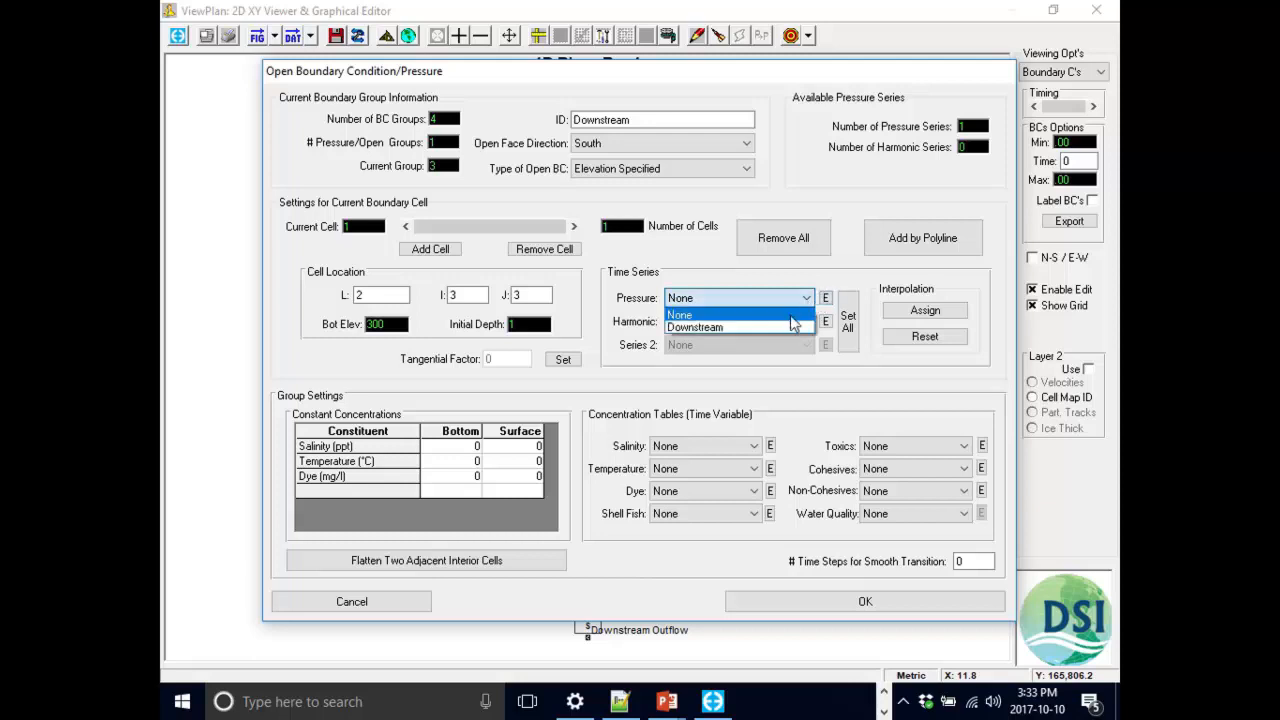
{"action": "left_click", "coordinate": [771, 329]}
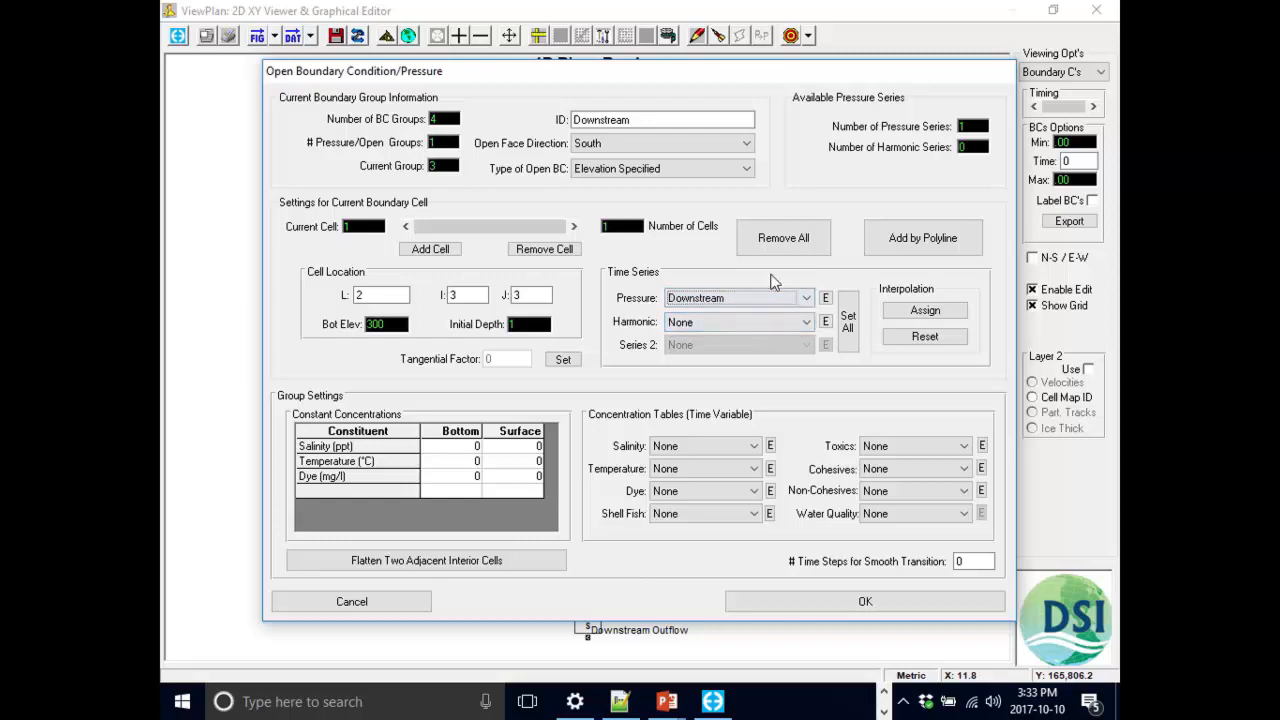
{"action": "left_click", "coordinate": [849, 604]}
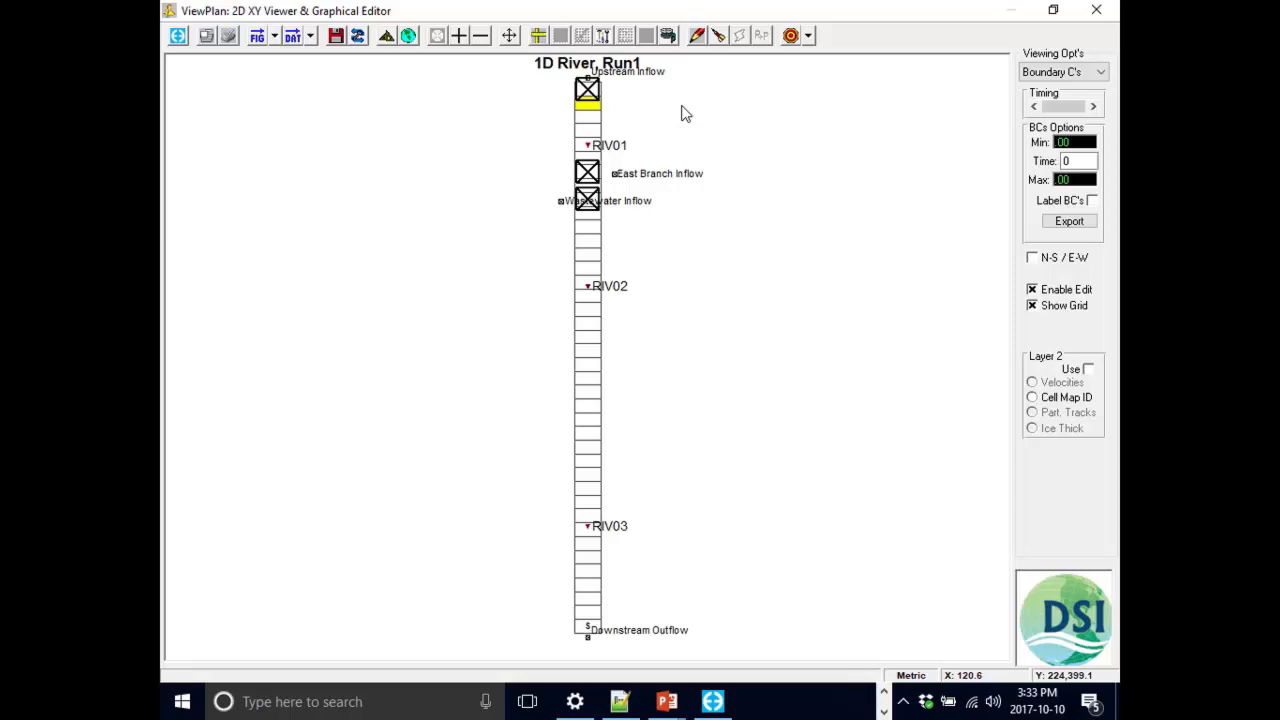
Close the 2D viewer and open the model run timing settings.
{"action": "double_click", "coordinate": [920, 12]}
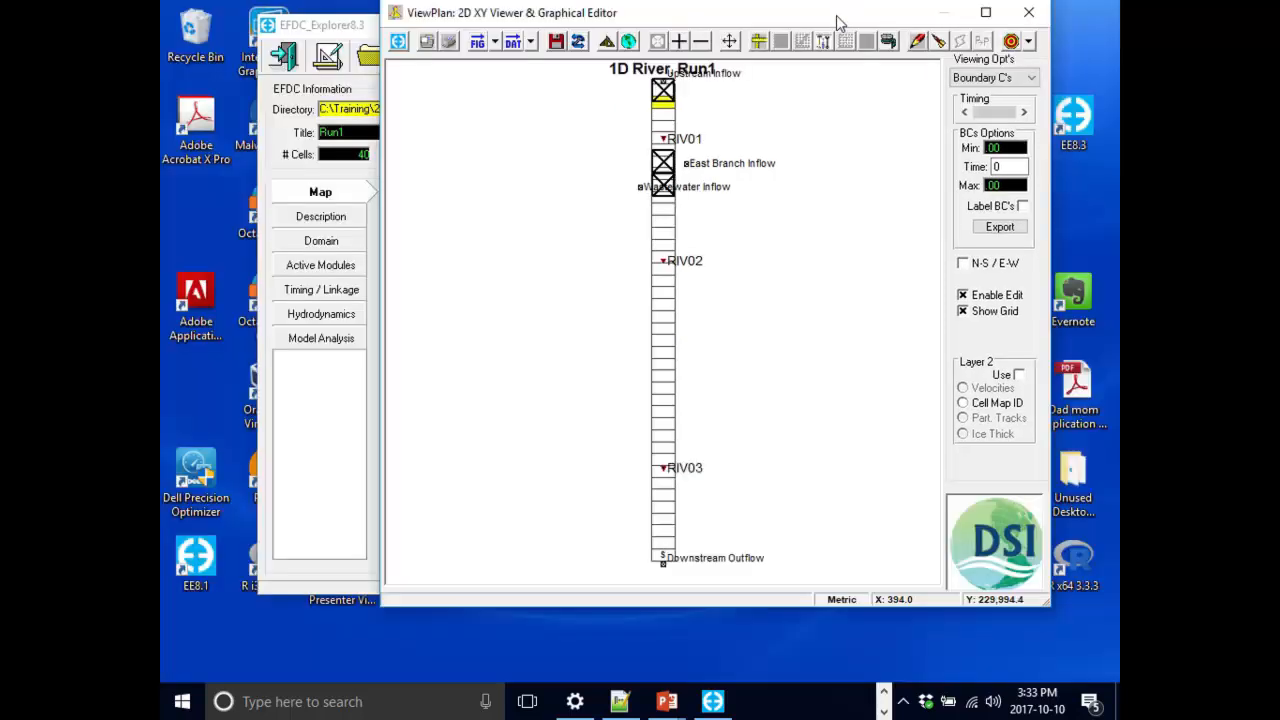
{"action": "left_click_drag", "start_coordinate": [838, 22], "coordinate": [812, 28]}
{"action": "left_click", "coordinate": [1003, 10]}
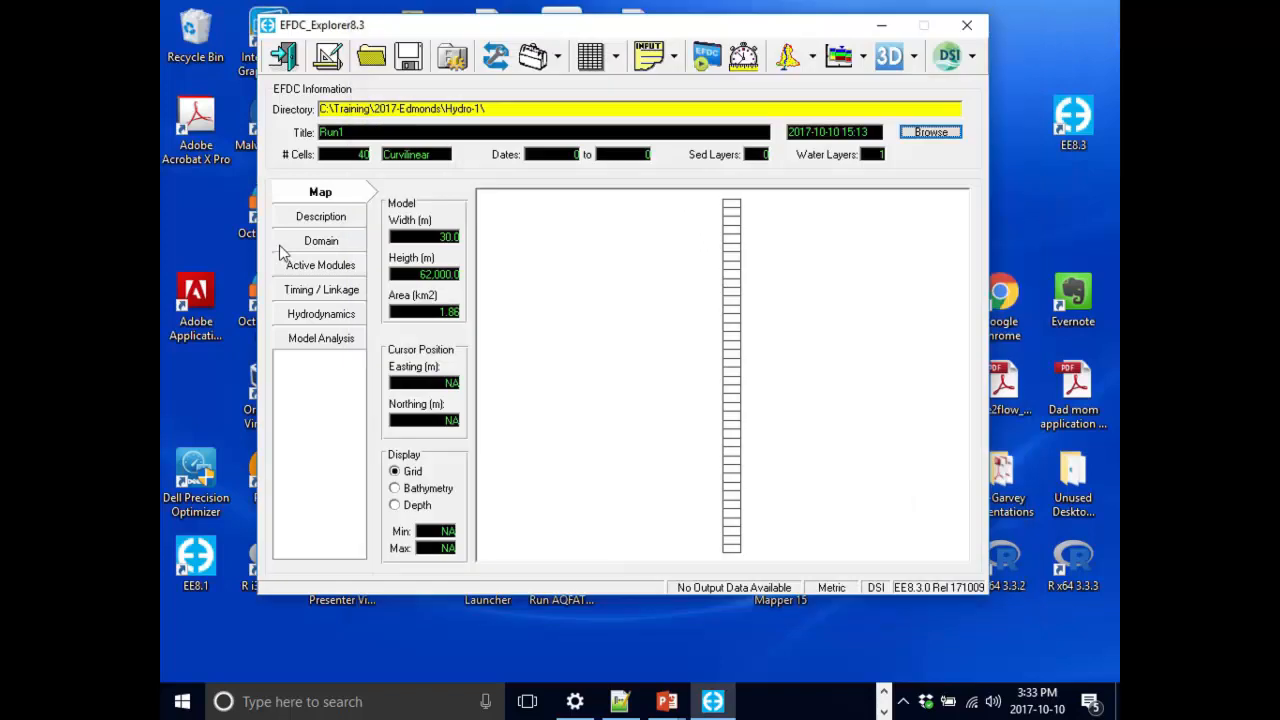
{"action": "left_click", "coordinate": [328, 291]}
{"action": "left_click", "coordinate": [430, 219]}
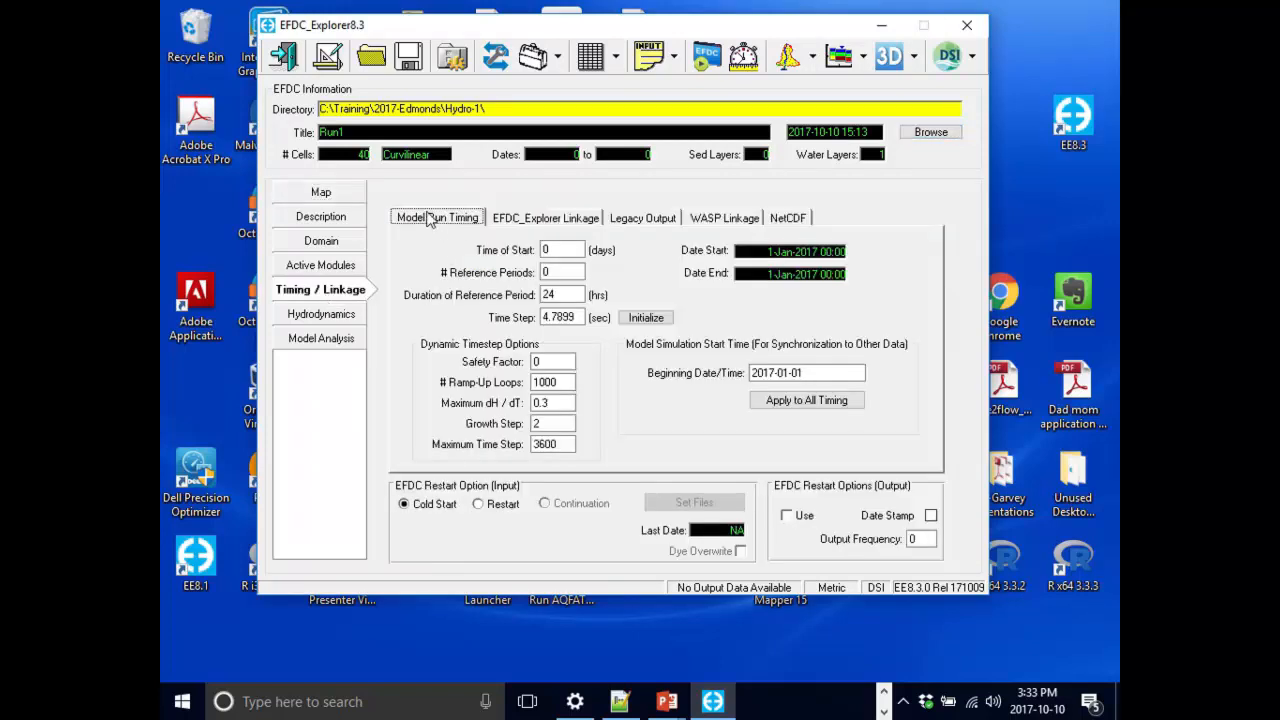
Set the time of start to 200 days and the number of reference periods to 20.
{"action": "left_click", "coordinate": [570, 250]}
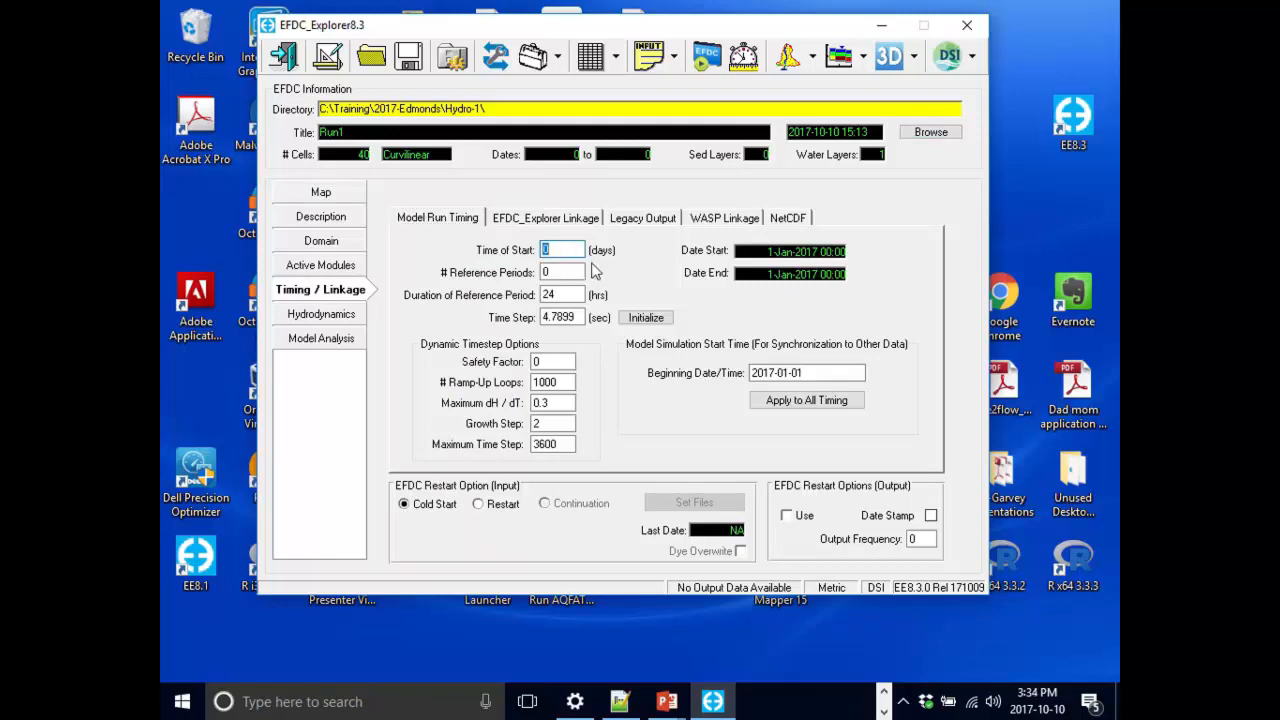
{"action": "type", "text": "200"}
{"action": "key", "text": "Tab"}
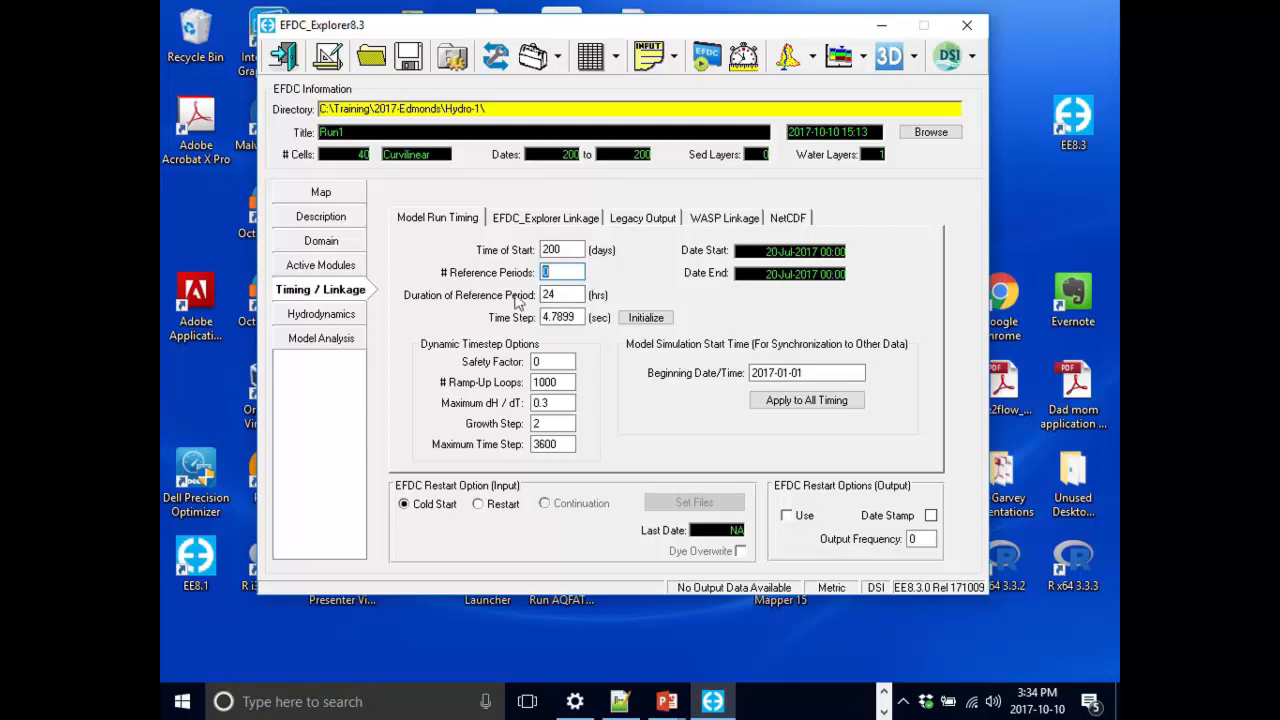
{"action": "key", "text": "Tab"}
{"action": "double_click", "coordinate": [578, 268]}
{"action": "type", "text": "20"}
{"action": "left_click", "coordinate": [571, 294]}
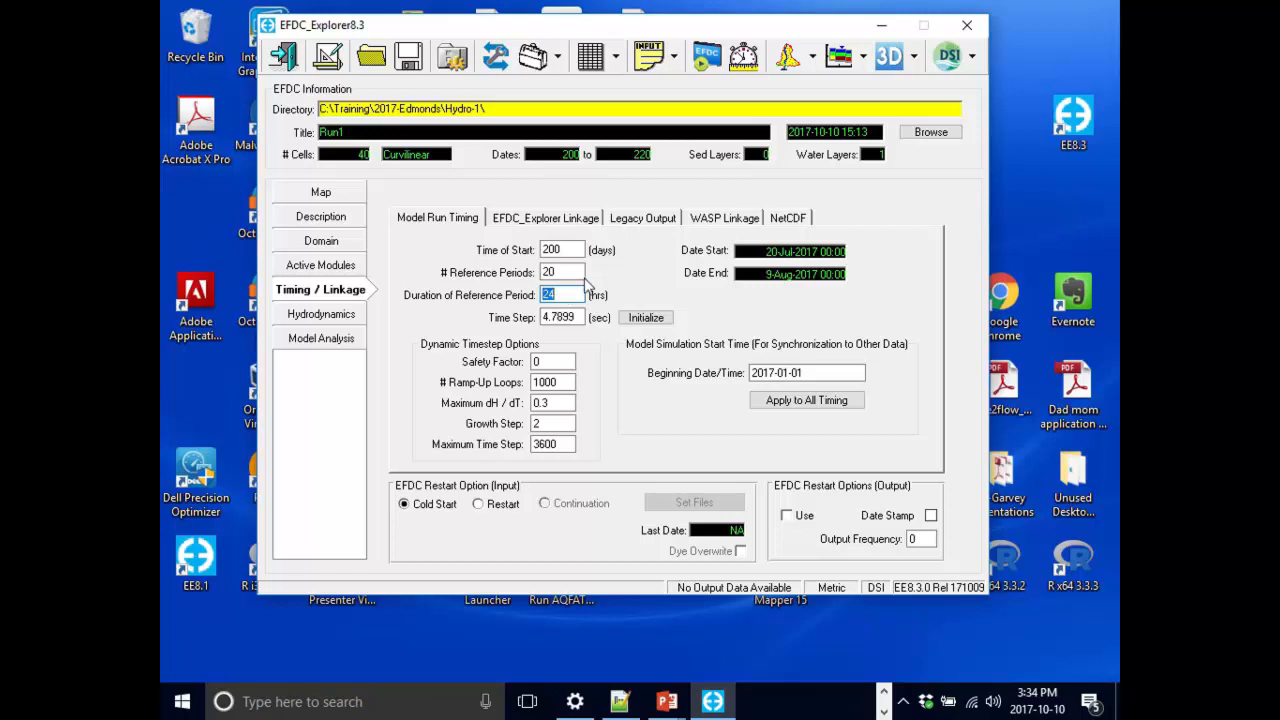
Set the model time step to 100 seconds.
{"action": "left_click", "coordinate": [583, 250]}
{"action": "key", "text": "Tab"}
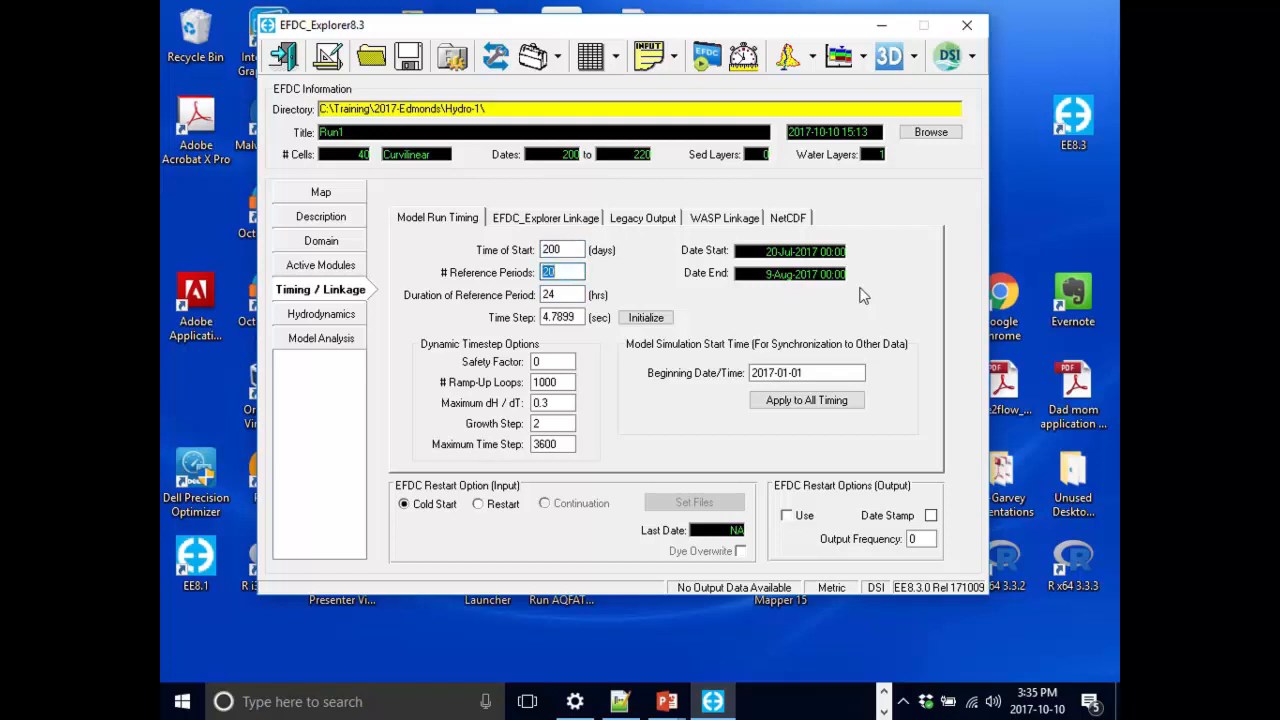
{"action": "left_click", "coordinate": [837, 370]}
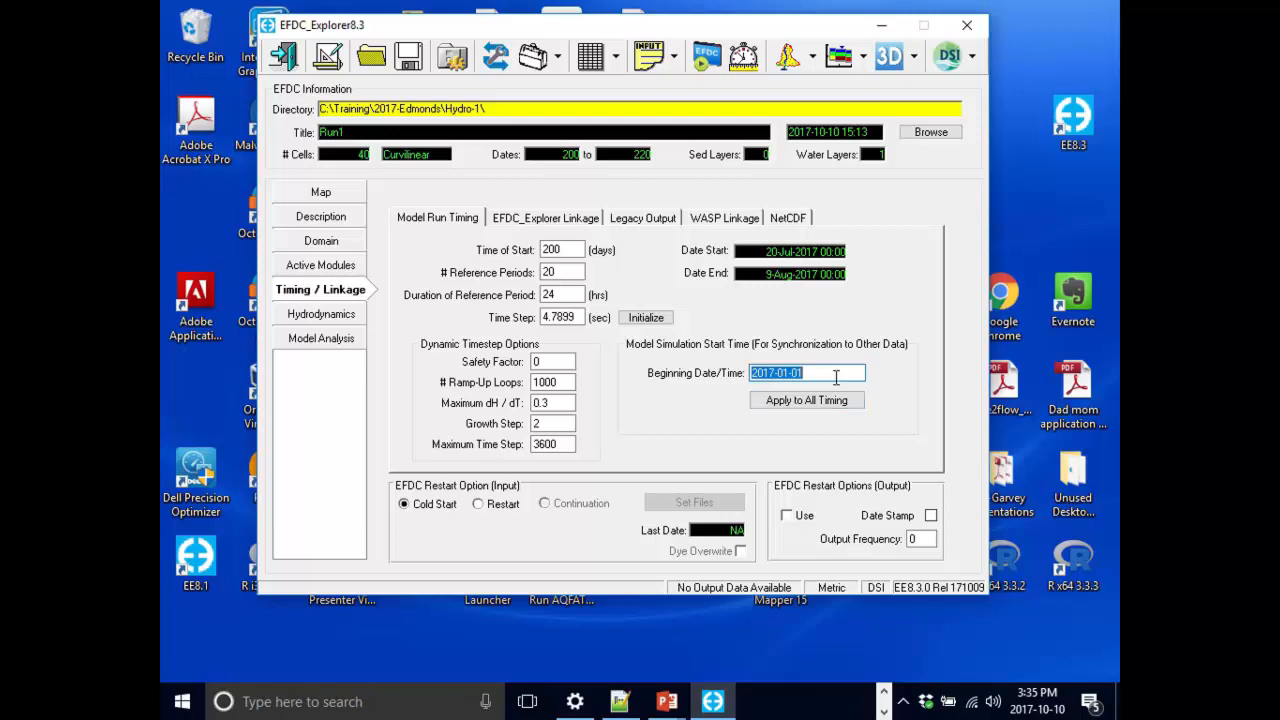
{"action": "left_click", "coordinate": [836, 376]}
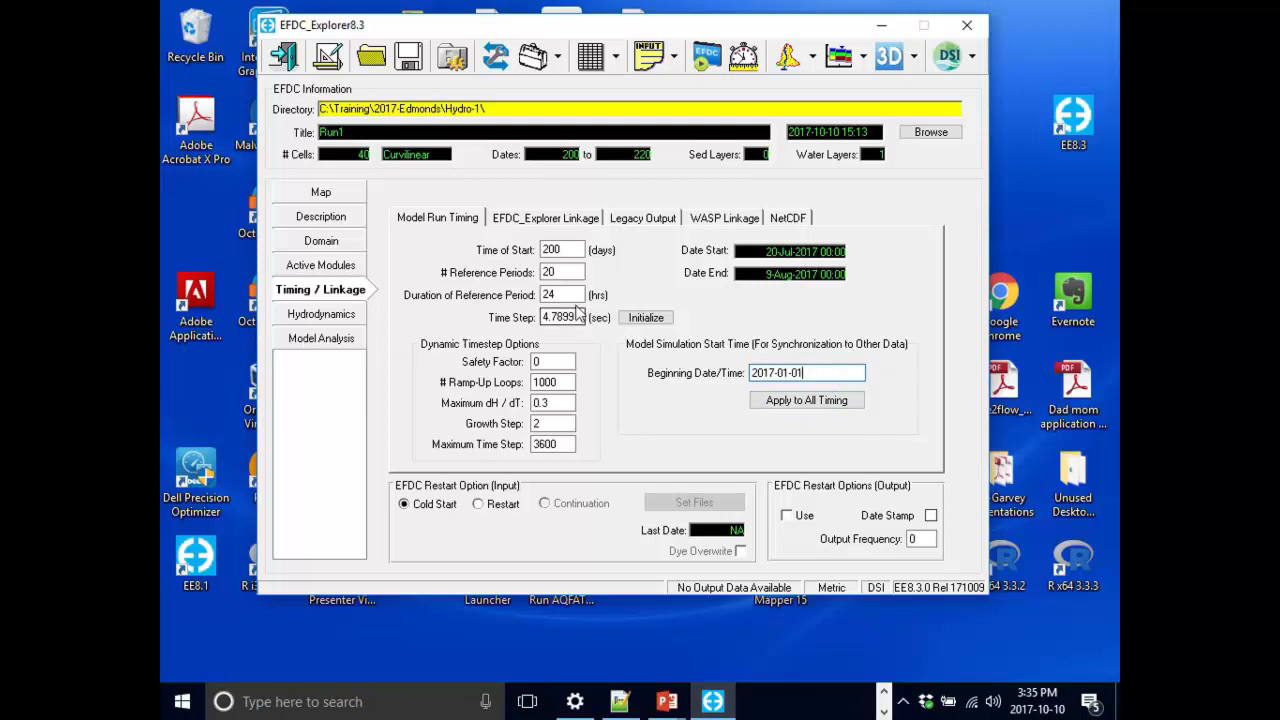
{"action": "double_click", "coordinate": [567, 317]}
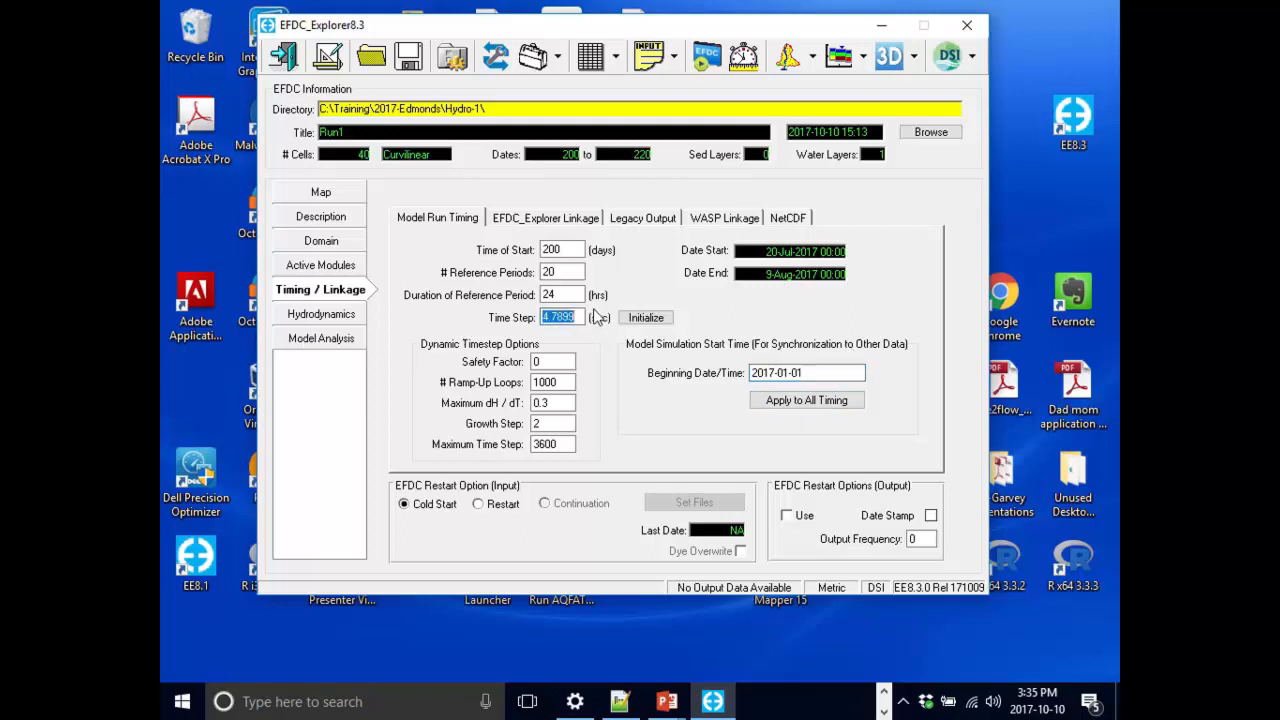
{"action": "type", "text": "100"}
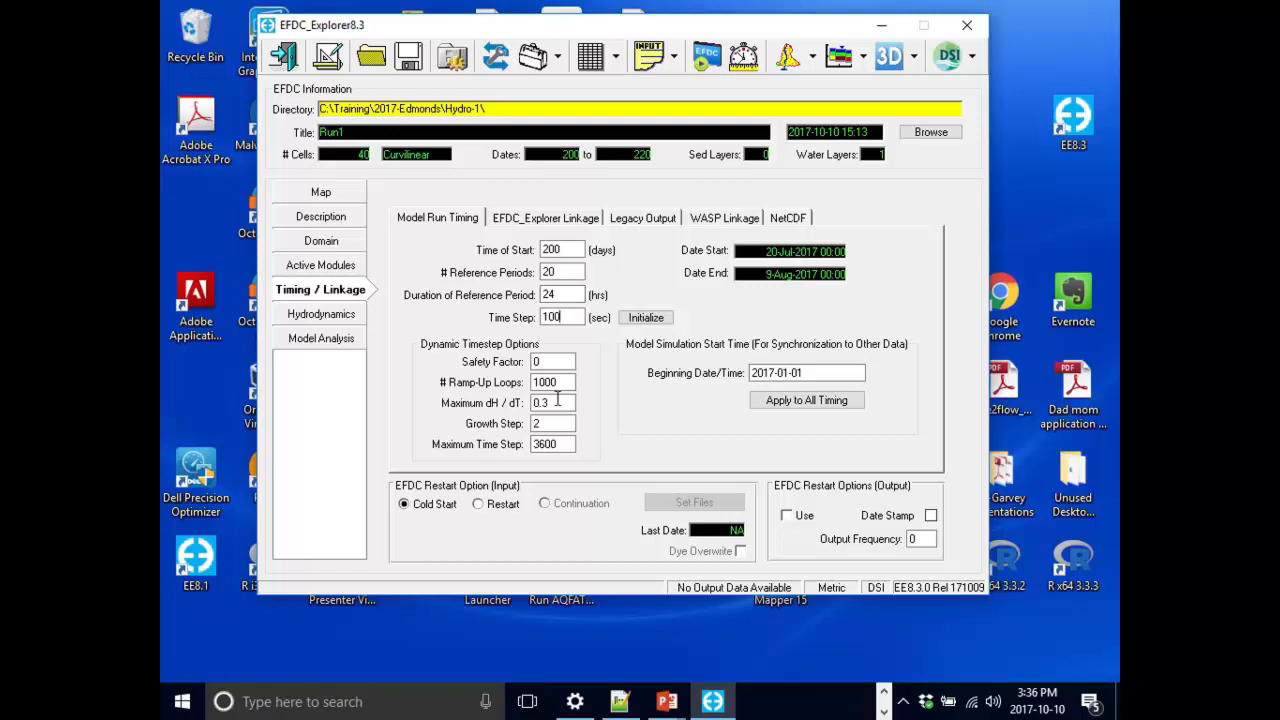
{"action": "mouse_move", "coordinate": [546, 362]}
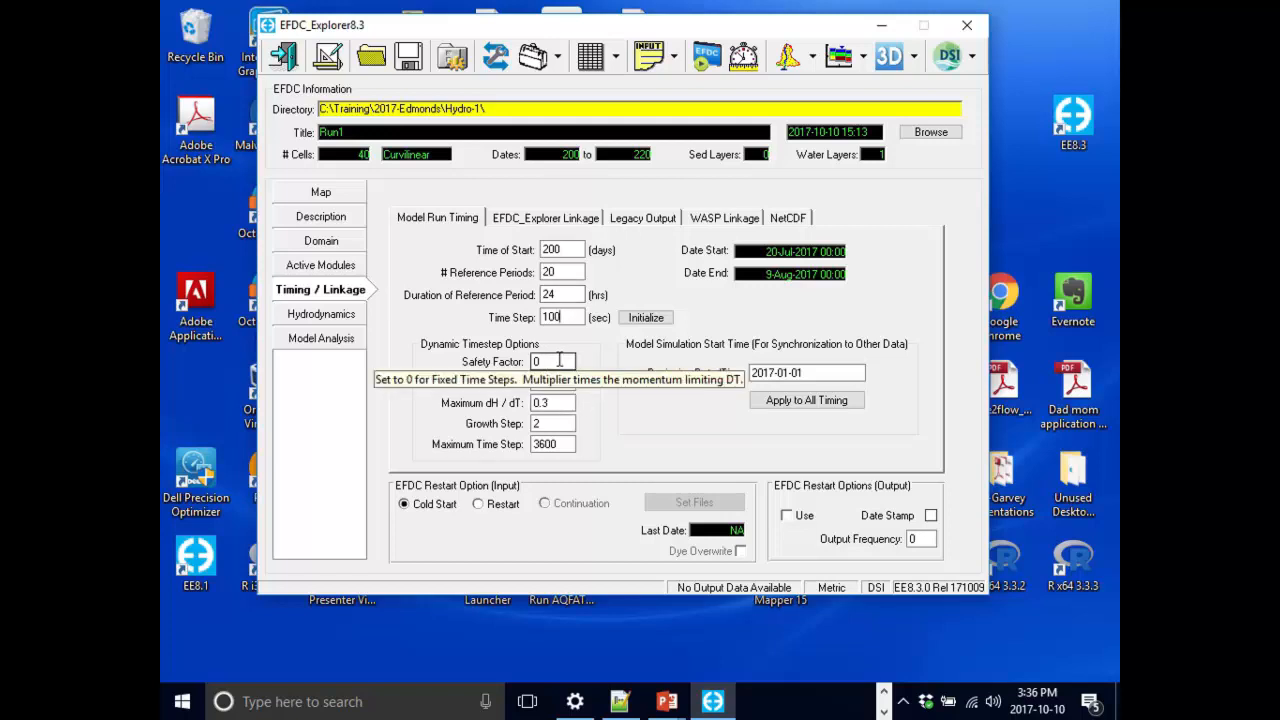
{"action": "left_click", "coordinate": [561, 360]}
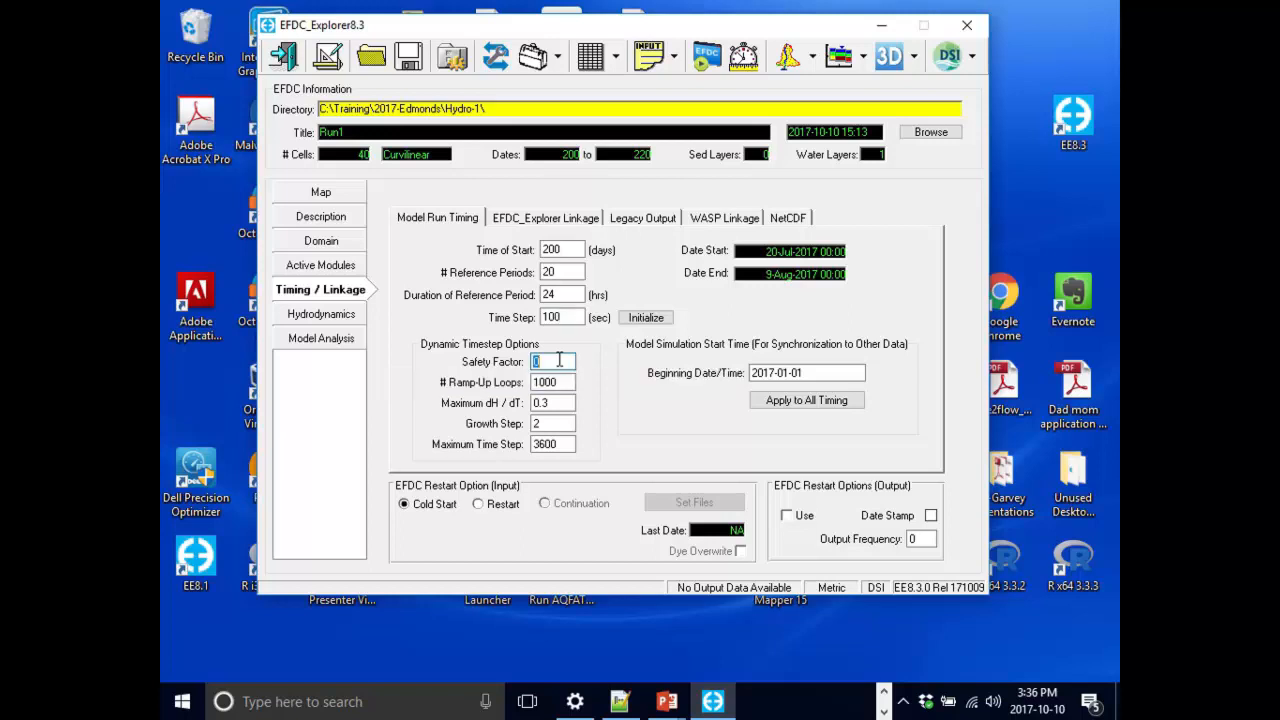
{"action": "left_click", "coordinate": [564, 360]}
{"action": "left_click", "coordinate": [571, 361]}
{"action": "key", "text": "shift+Tab"}
{"action": "double_click", "coordinate": [778, 372]}
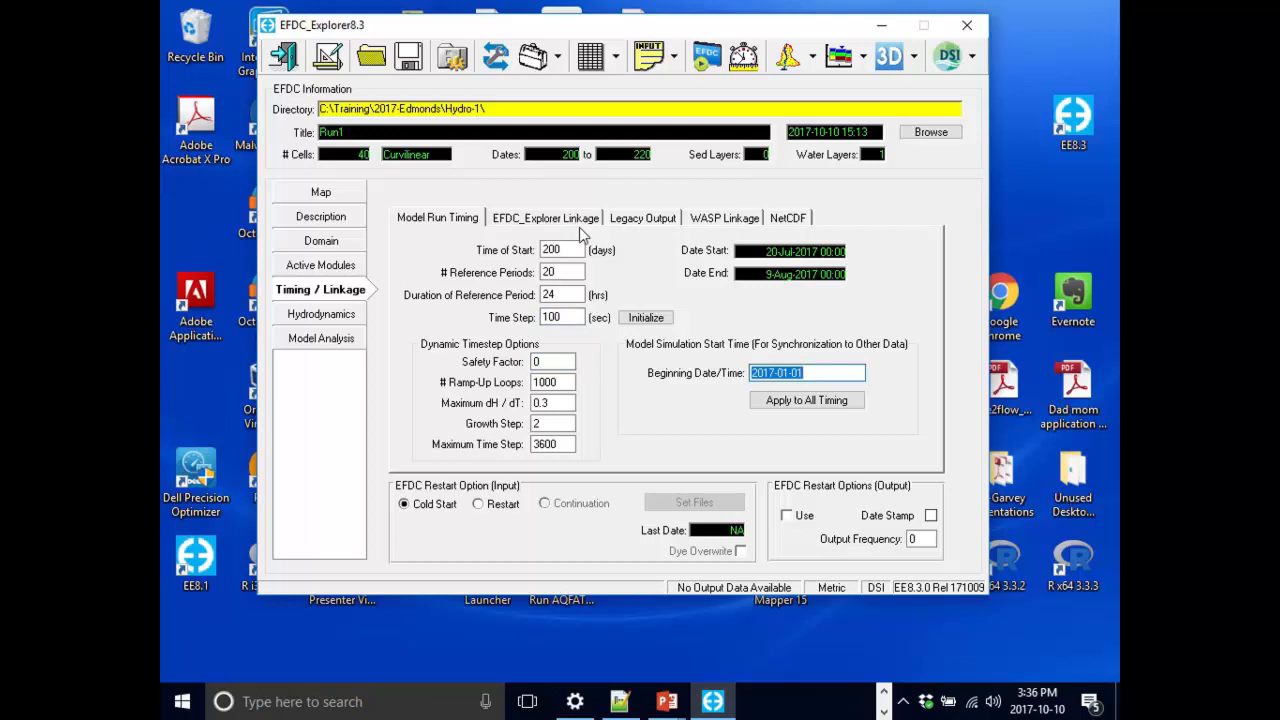
Set the EFDC_Explorer linkage output frequency to 15 minutes.
{"action": "left_click", "coordinate": [538, 229]}
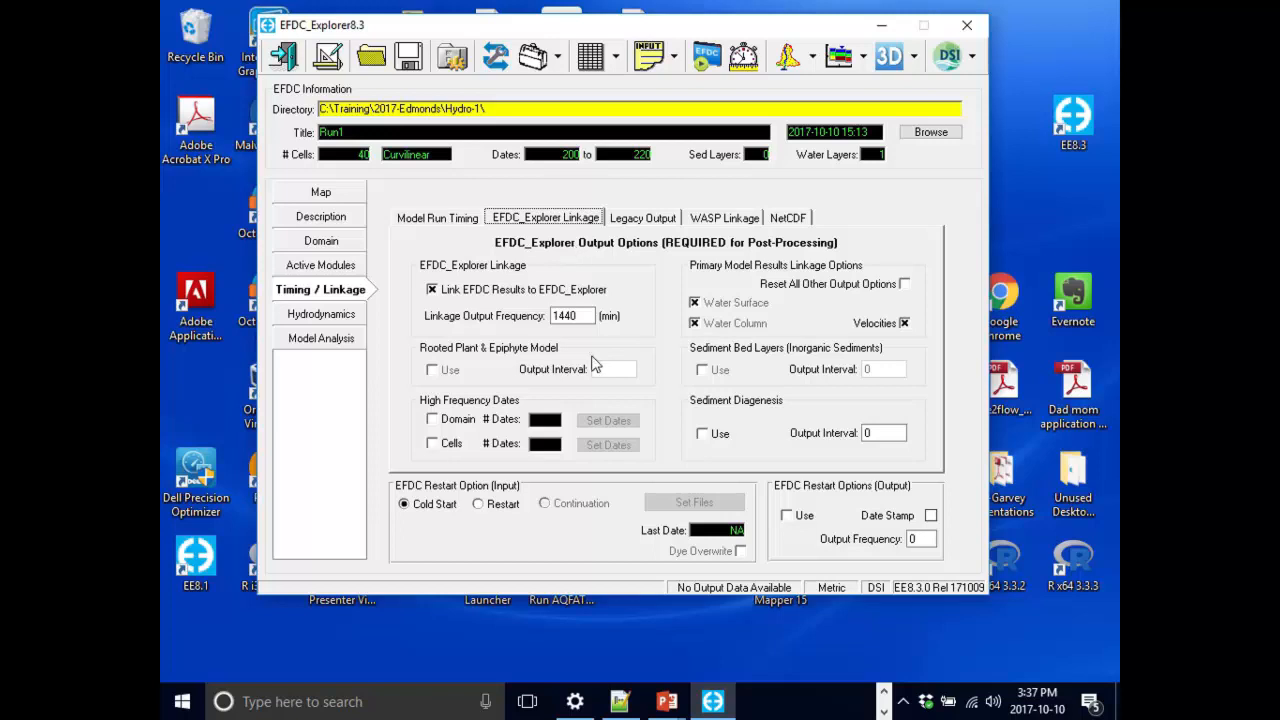
{"action": "left_click", "coordinate": [590, 314]}
{"action": "type", "text": "15"}
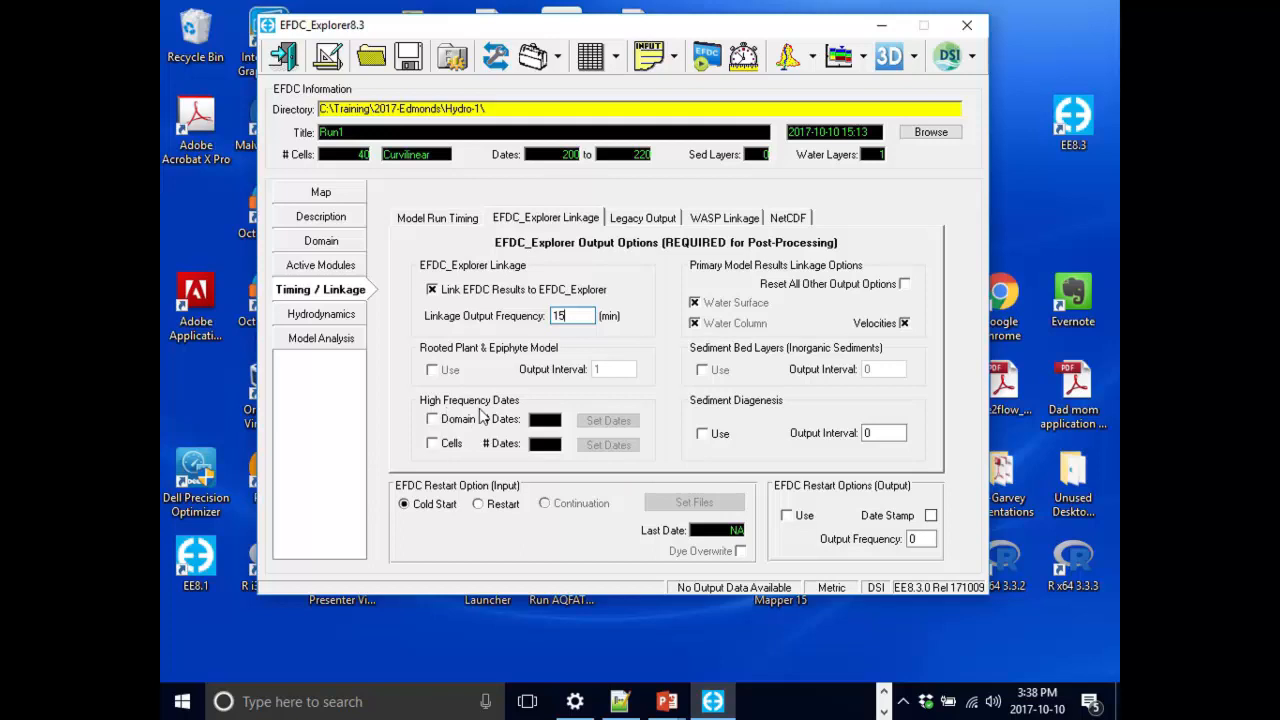
Enable high-frequency output dates for the domain and open its date settings.
{"action": "left_click", "coordinate": [450, 424]}
{"action": "left_click", "coordinate": [460, 424]}
{"action": "left_click", "coordinate": [465, 425]}
{"action": "left_click", "coordinate": [608, 421]}
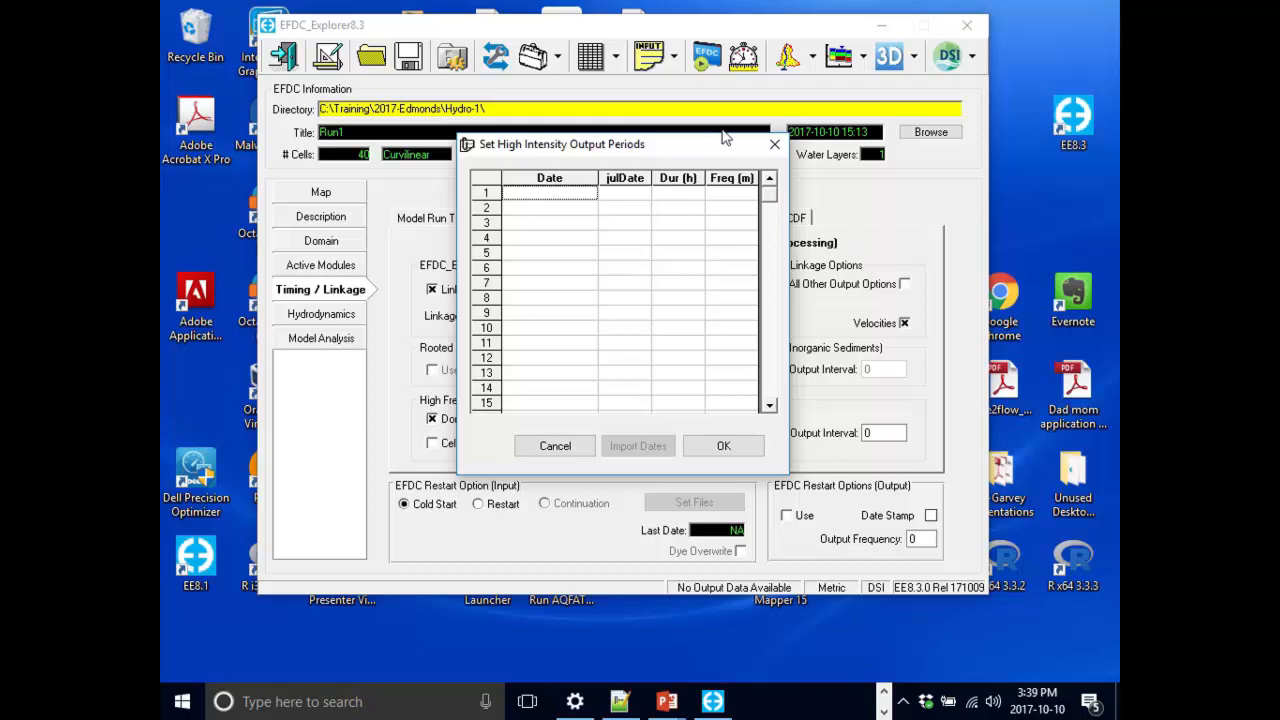
Add a high-intensity output period at julian date 202 lasting 24 hours and confirm it.
{"action": "left_click_drag", "start_coordinate": [704, 152], "coordinate": [734, 181]}
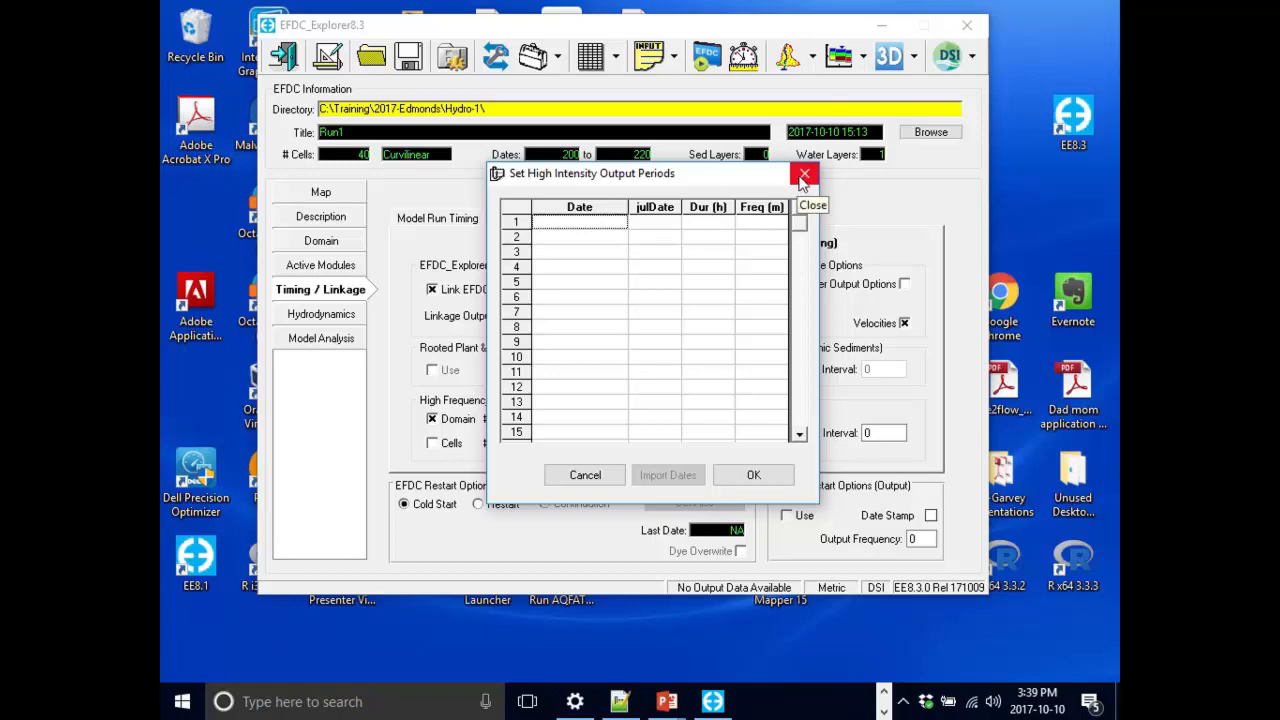
{"action": "mouse_move", "coordinate": [740, 180]}
{"action": "left_mouse_down"}
{"action": "mouse_move", "coordinate": [600, 108]}
{"action": "mouse_move", "coordinate": [735, 205]}
{"action": "left_mouse_up"}
{"action": "left_click", "coordinate": [647, 249]}
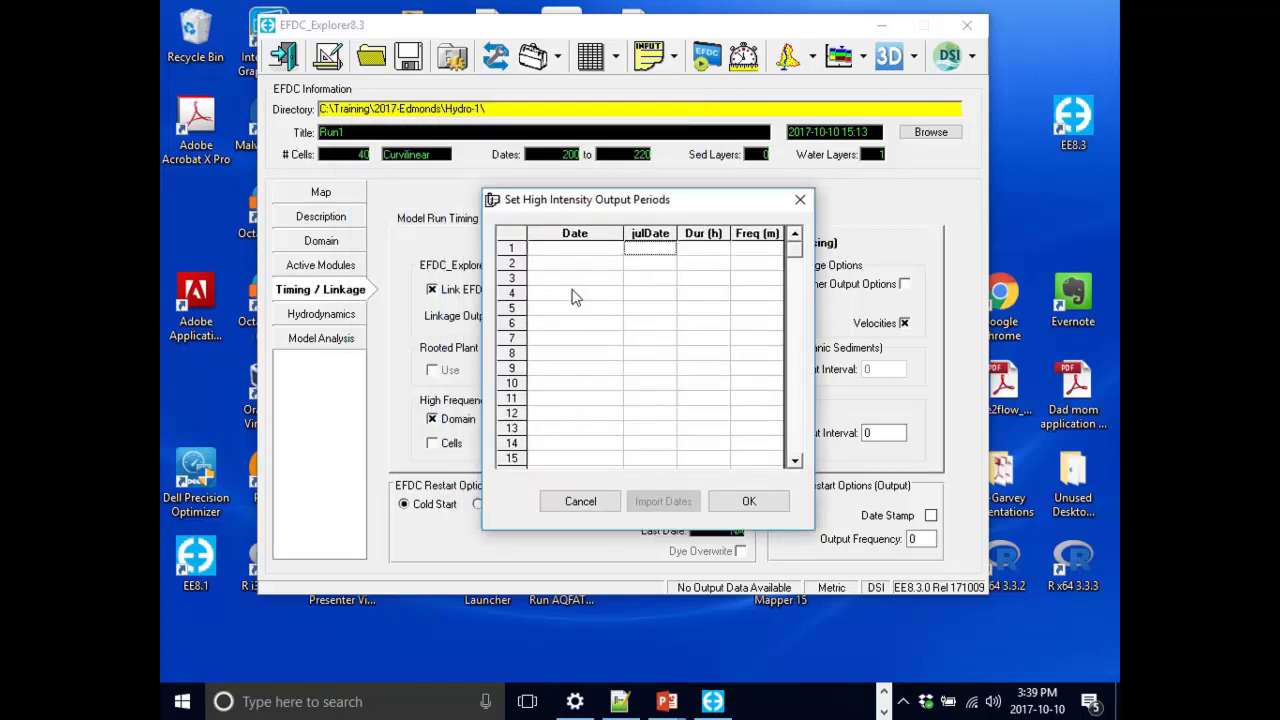
{"action": "left_click_drag", "start_coordinate": [751, 206], "coordinate": [711, 214]}
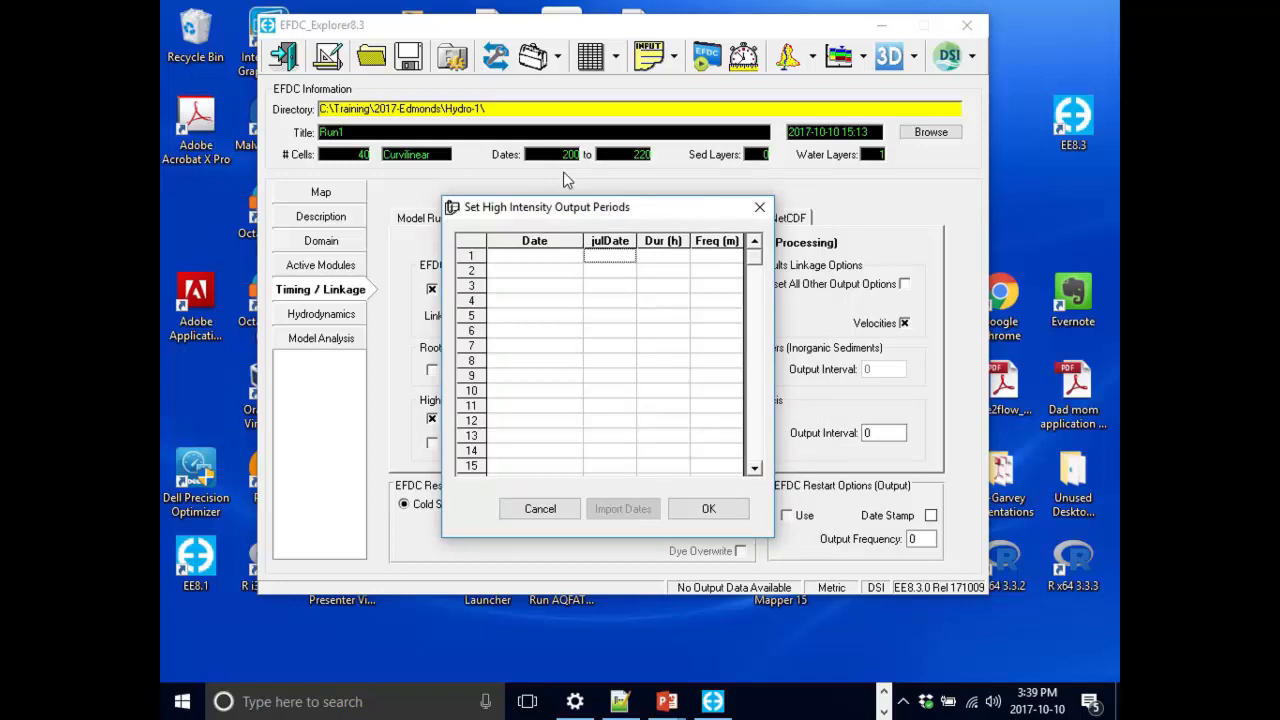
{"action": "type", "text": "202"}
{"action": "key", "text": "Return"}
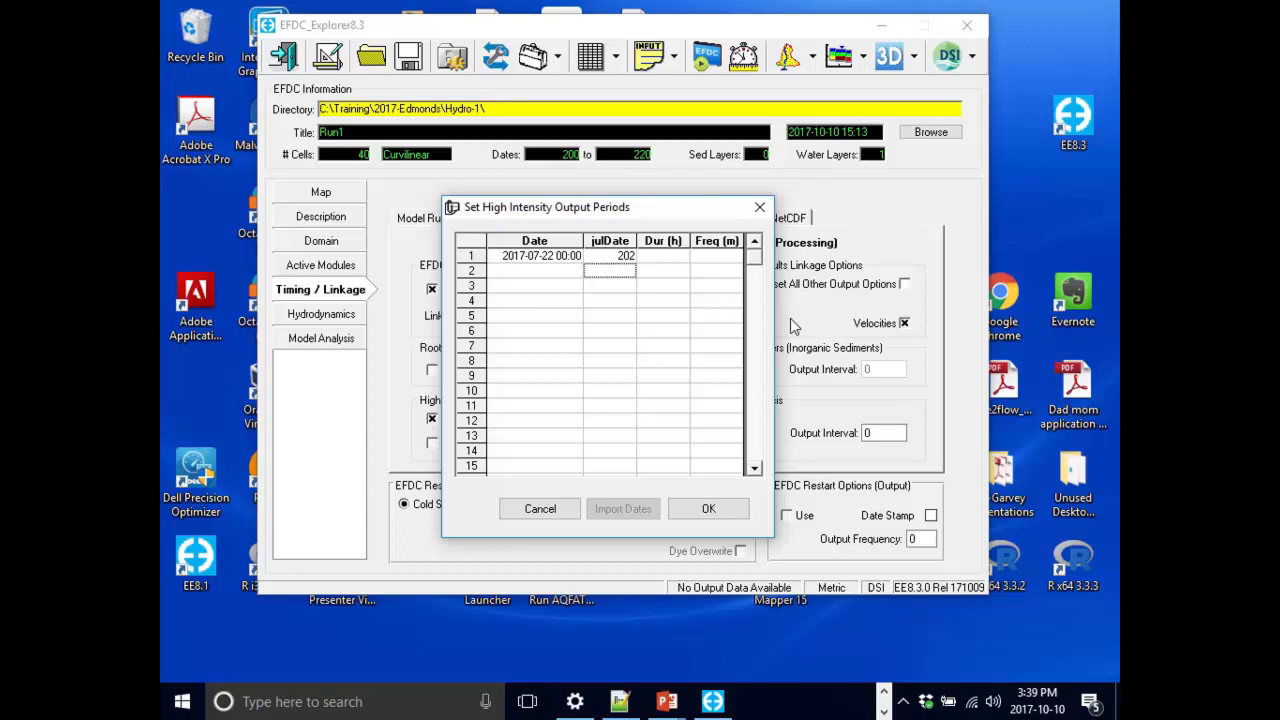
{"action": "left_click", "coordinate": [666, 258]}
{"action": "type", "text": "24"}
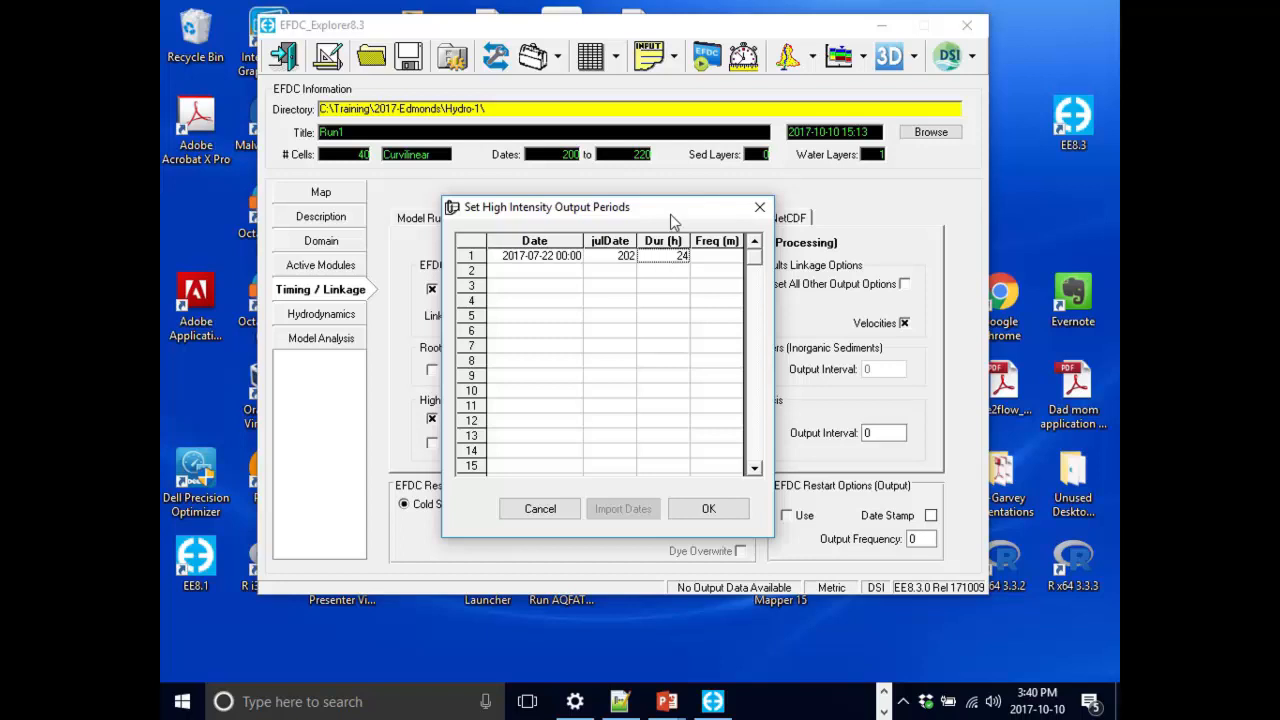
{"action": "left_click_drag", "start_coordinate": [696, 207], "coordinate": [892, 178]}
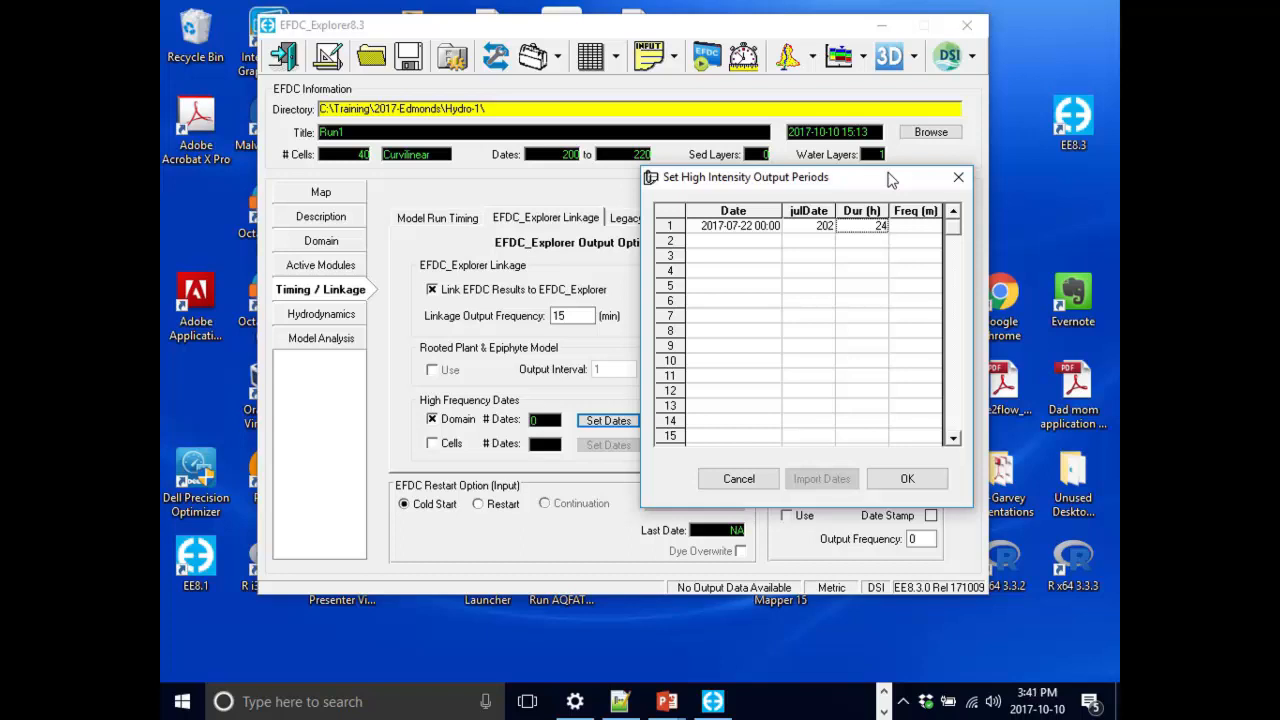
{"action": "left_click_drag", "start_coordinate": [888, 163], "coordinate": [752, 152]}
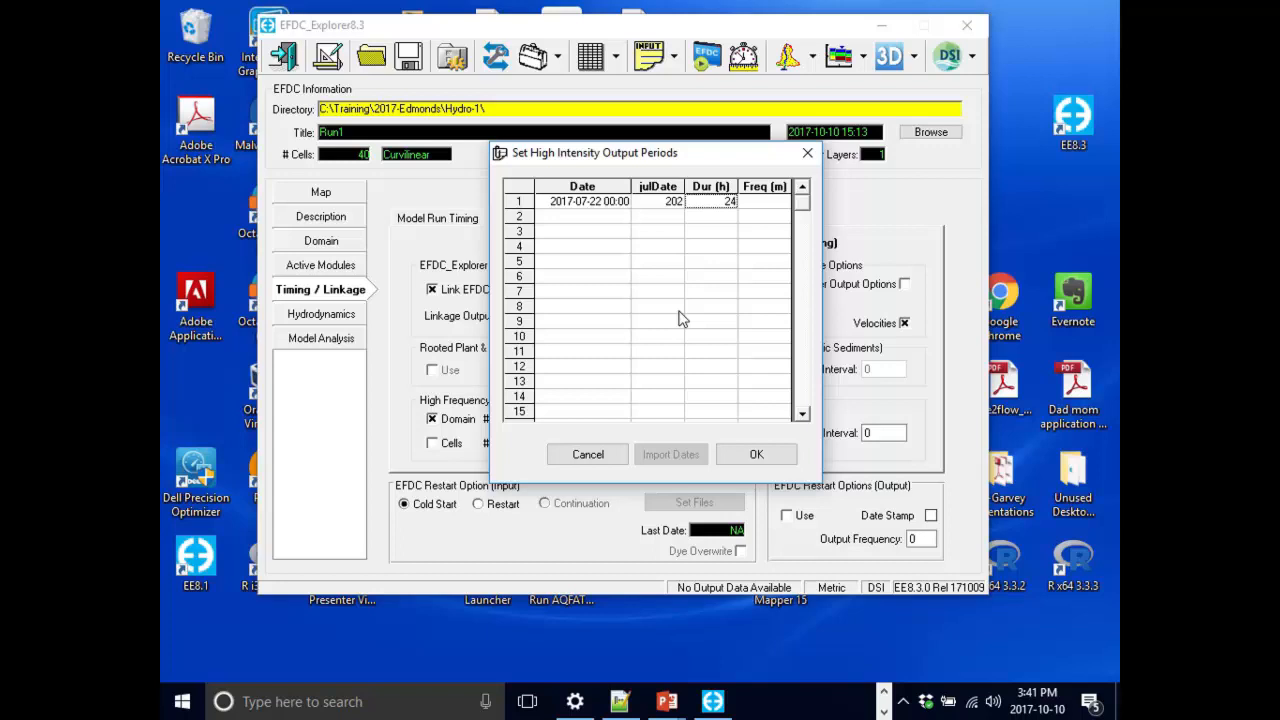
{"action": "key", "text": "Tab"}
{"action": "left_click", "coordinate": [752, 452]}
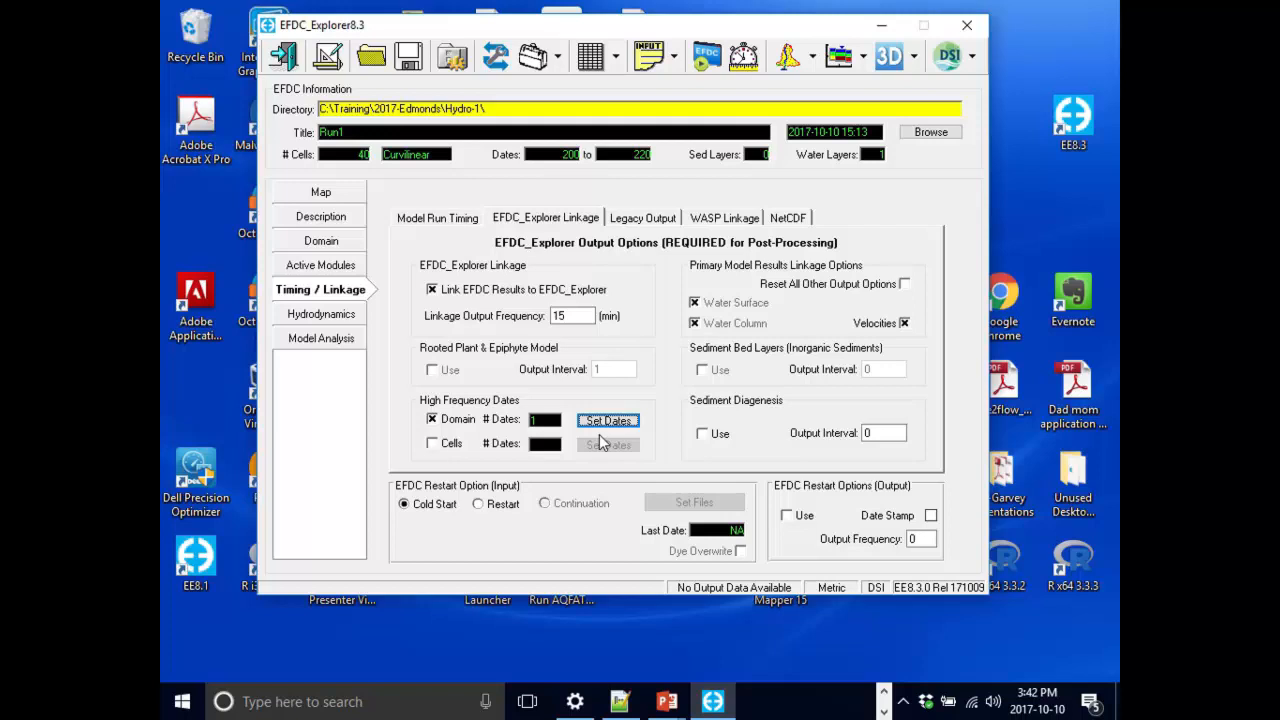
Enable high-frequency output for cells and review its time series extraction definitions without adding groups.
{"action": "left_click", "coordinate": [459, 445]}
{"action": "left_click", "coordinate": [600, 446]}
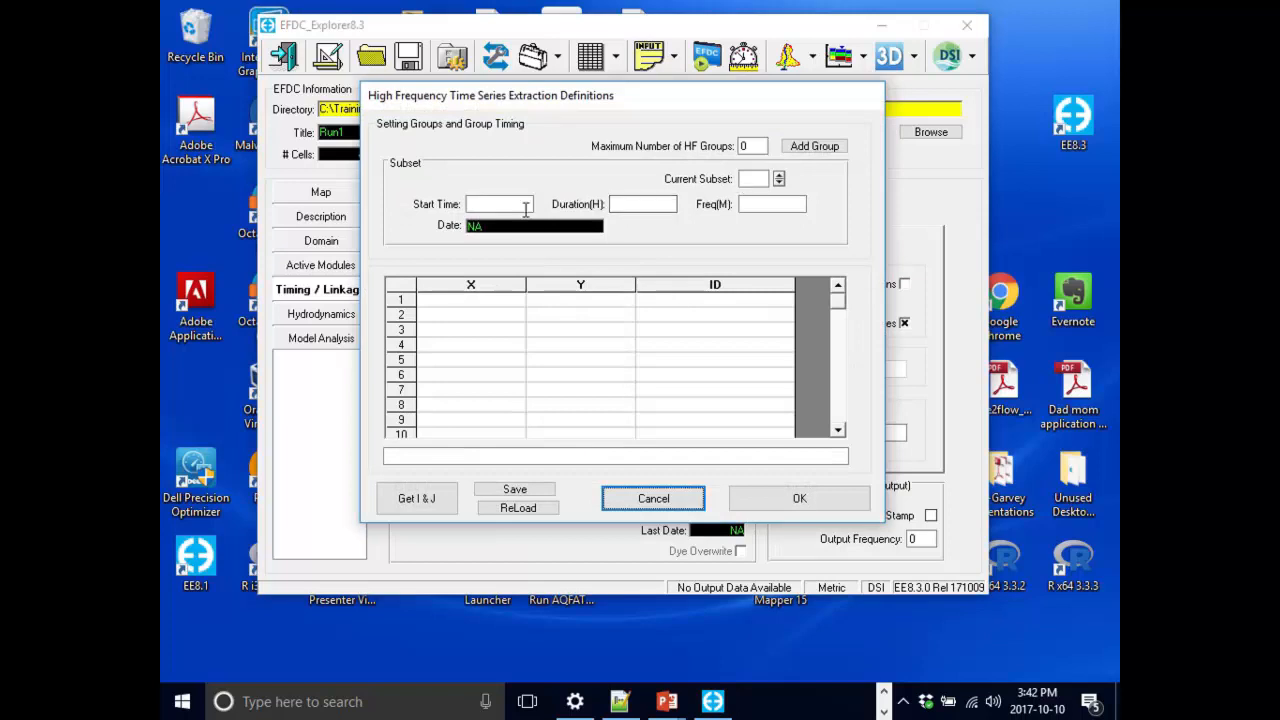
{"action": "left_click", "coordinate": [758, 147]}
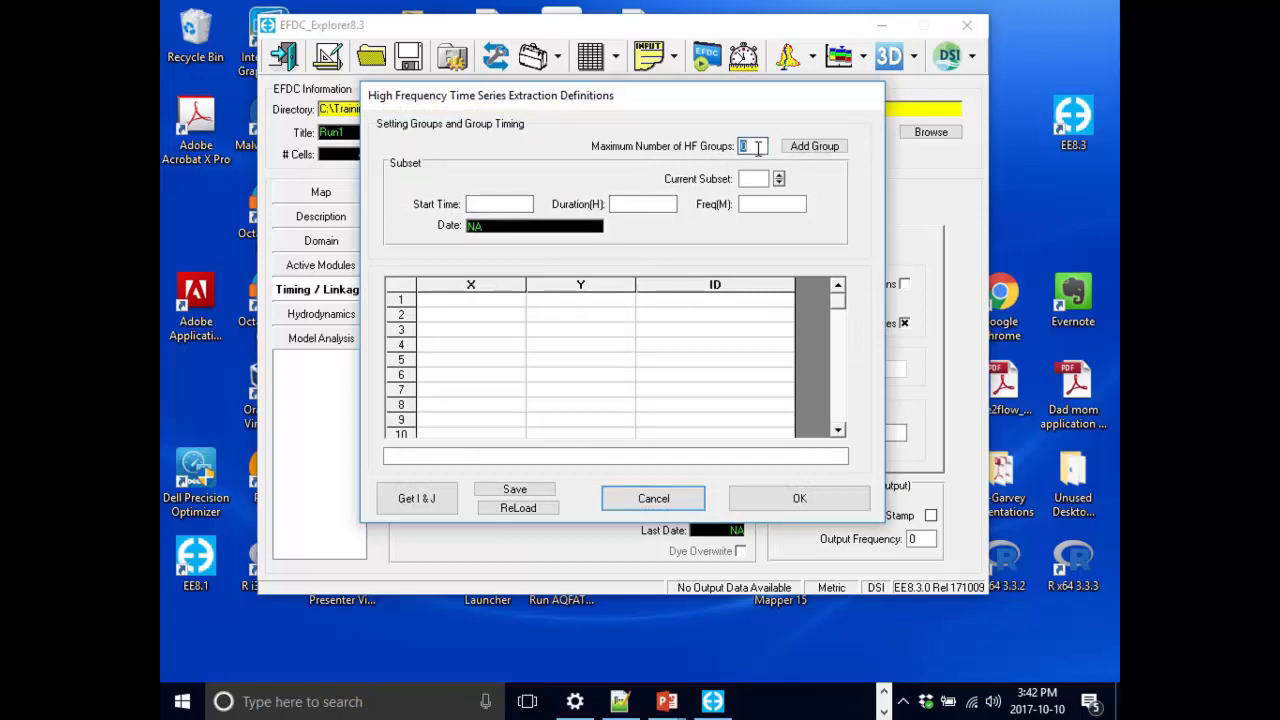
{"action": "left_click_drag", "start_coordinate": [758, 147], "coordinate": [745, 150]}
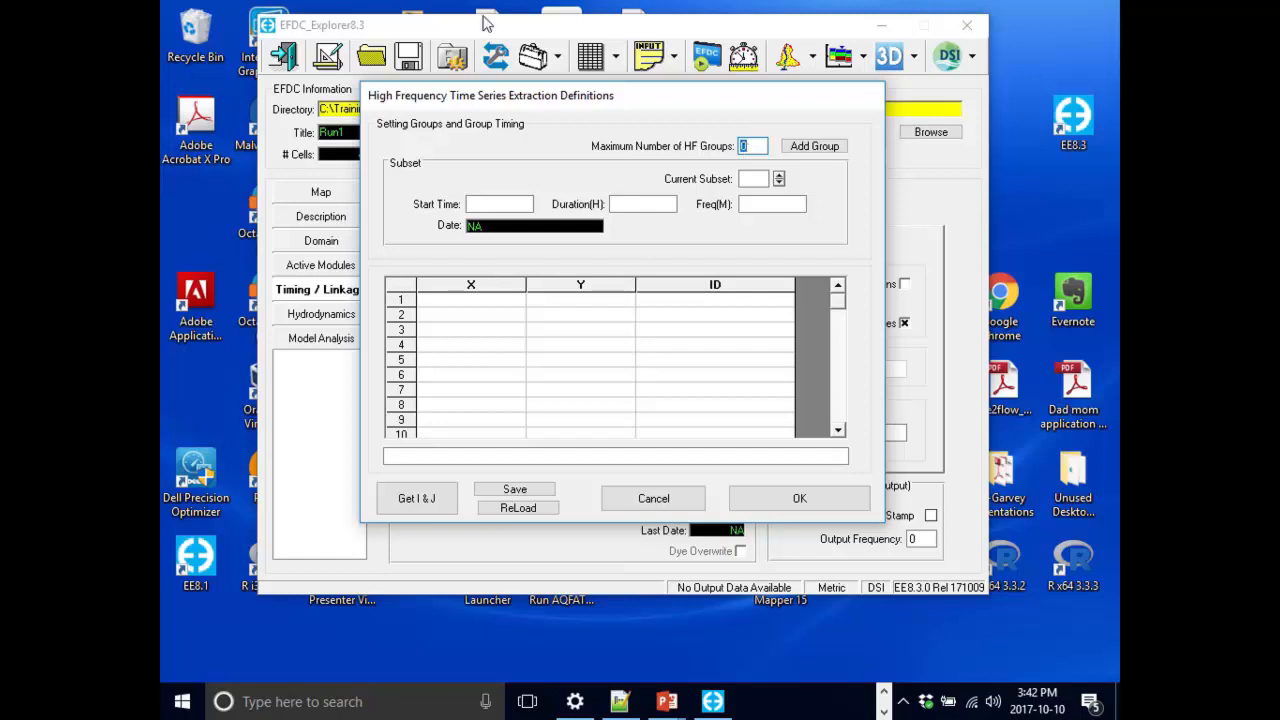
{"action": "left_click", "coordinate": [452, 300]}
{"action": "left_click", "coordinate": [558, 304]}
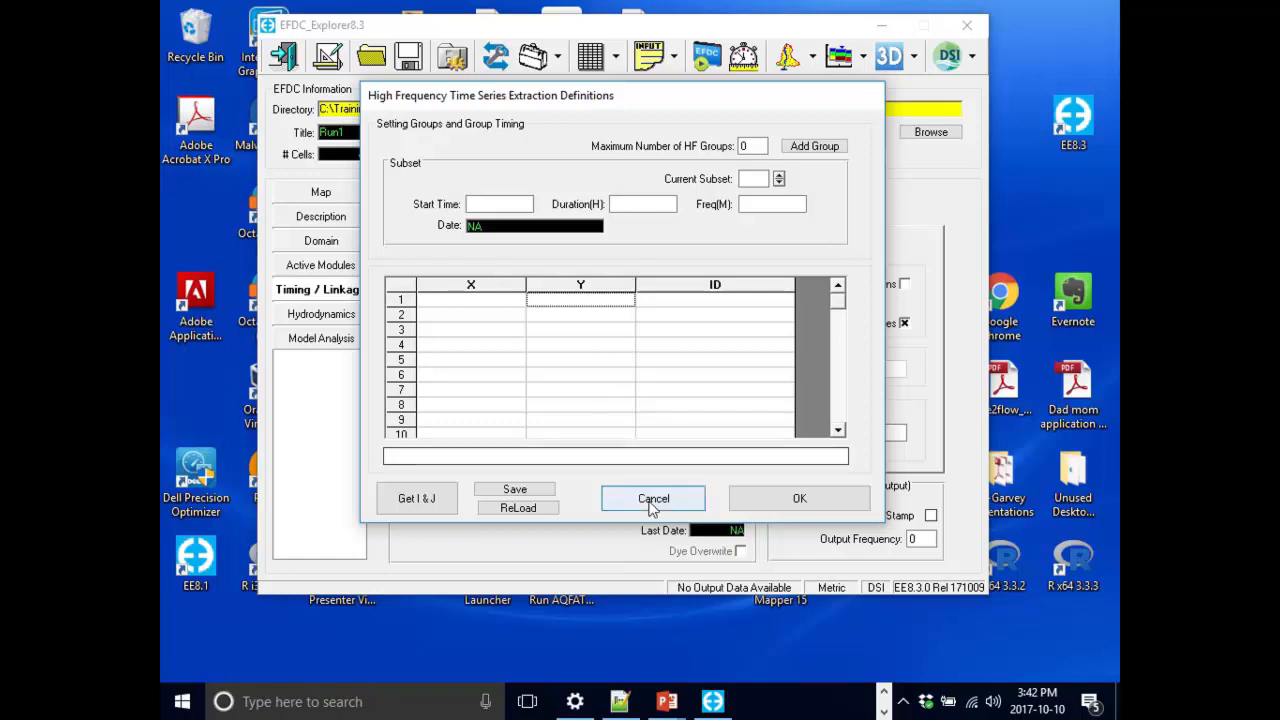
{"action": "left_click", "coordinate": [410, 506]}
{"action": "left_click_drag", "start_coordinate": [631, 180], "coordinate": [757, 301]}
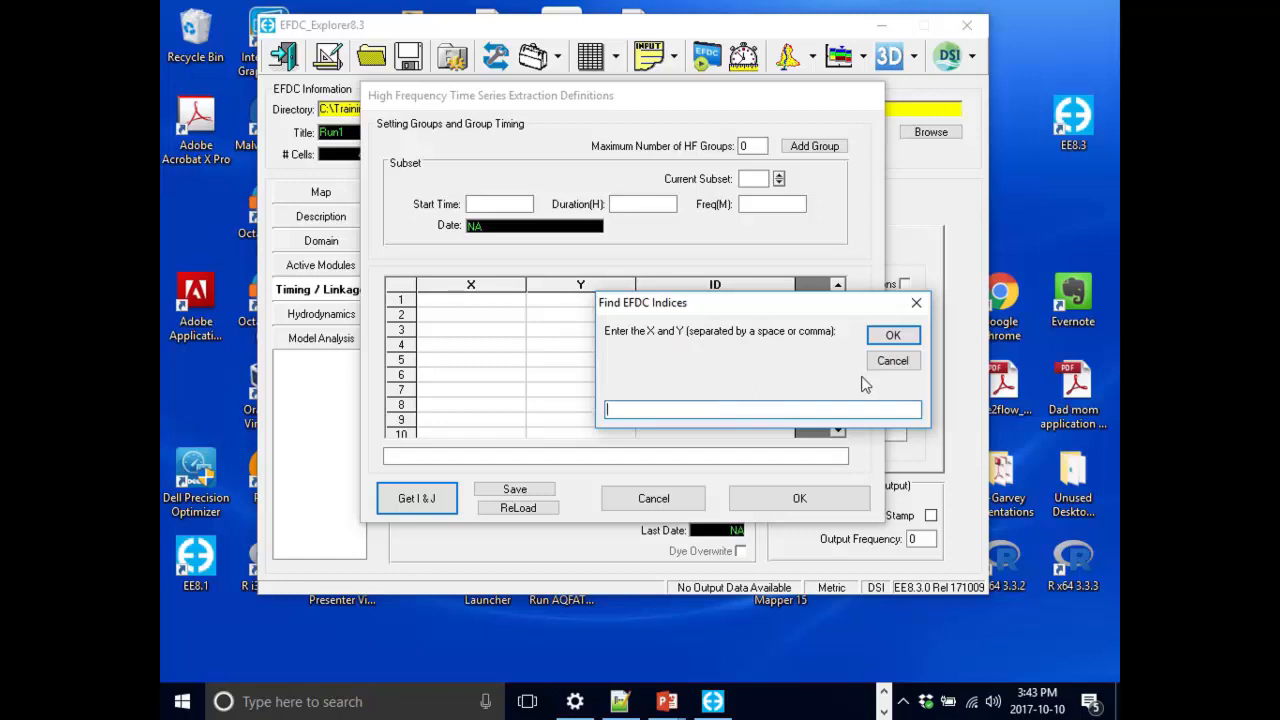
{"action": "left_click", "coordinate": [893, 362]}
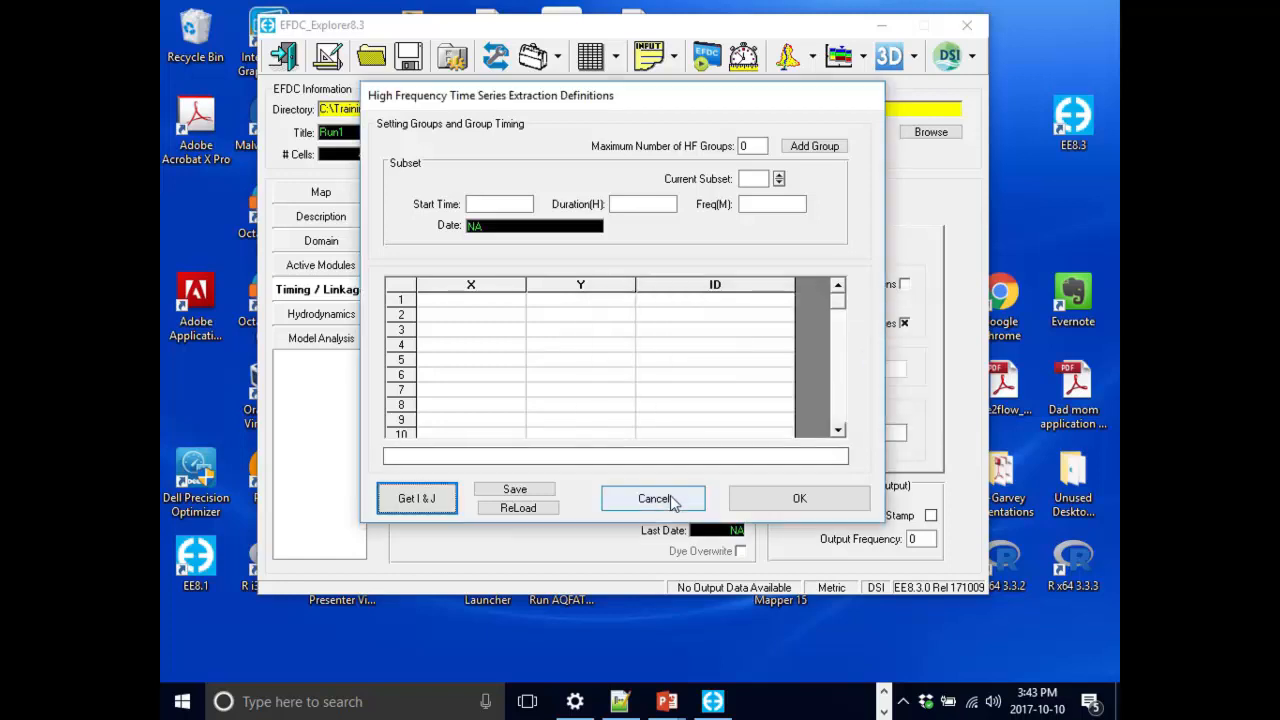
{"action": "left_click", "coordinate": [686, 497]}
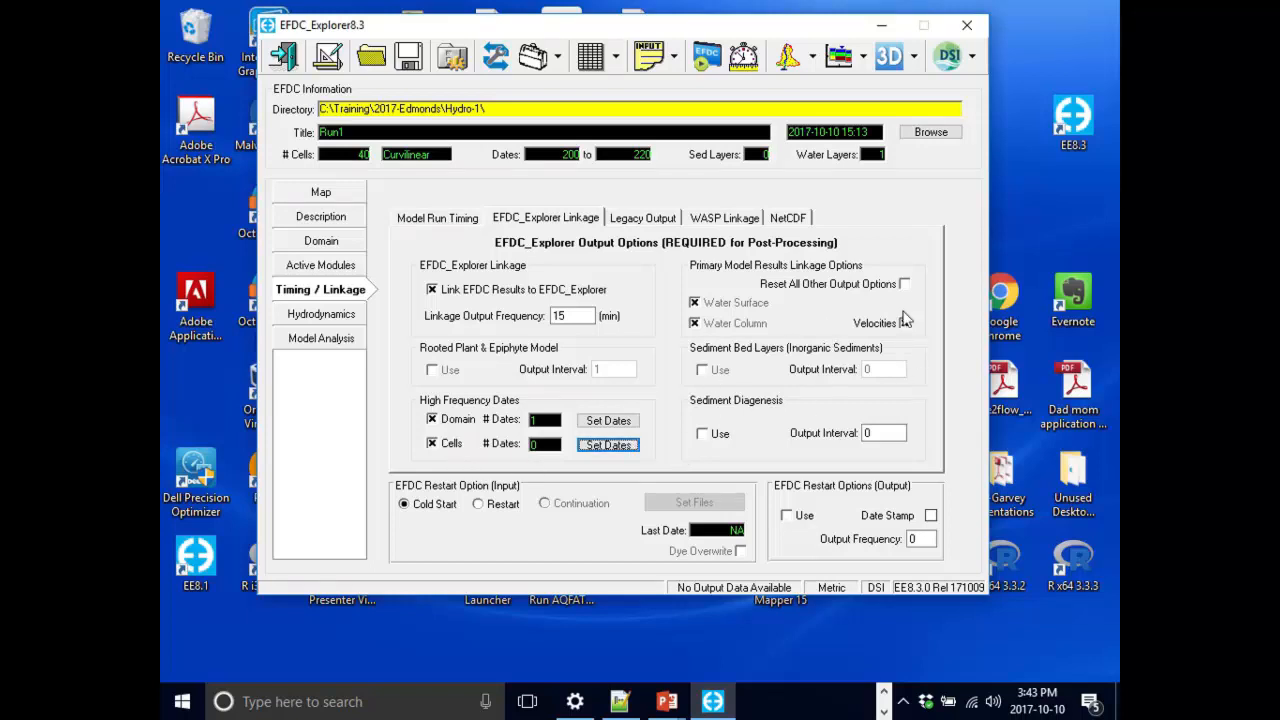
Save the project with a full write to the Hydro-1 folder.
{"action": "left_click", "coordinate": [670, 219]}
{"action": "left_click", "coordinate": [575, 219]}
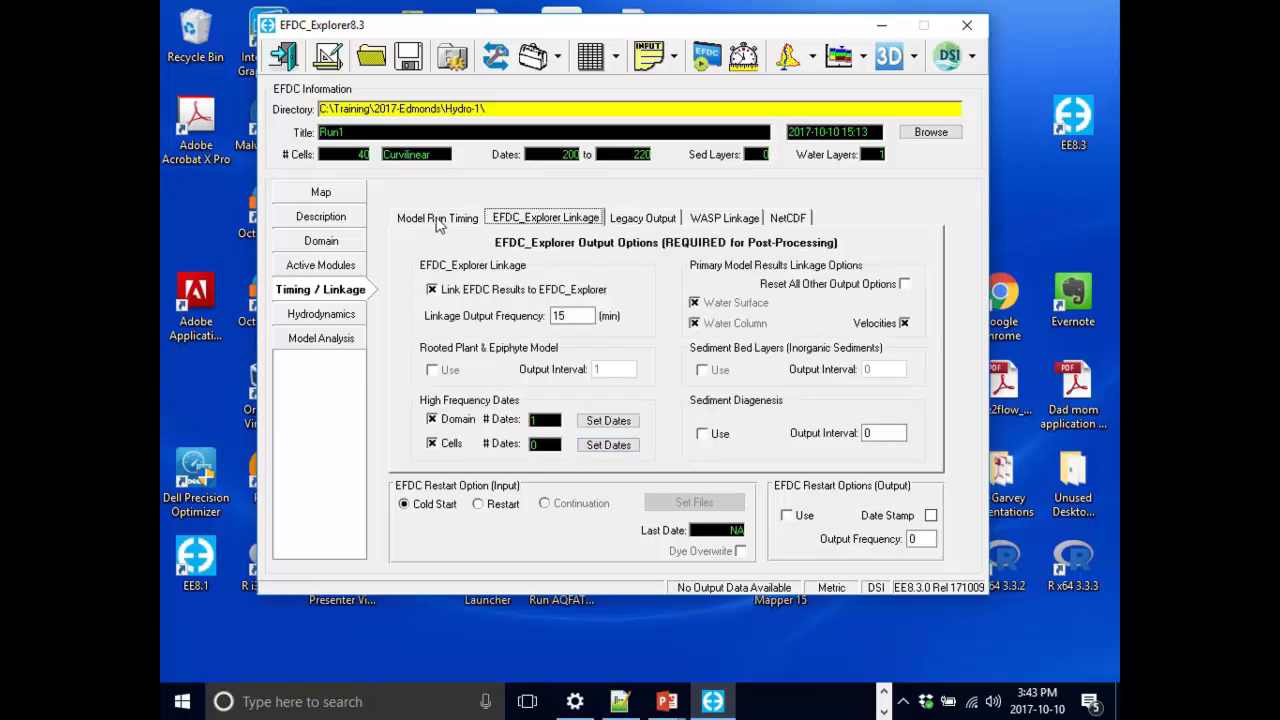
{"action": "left_click", "coordinate": [438, 220]}
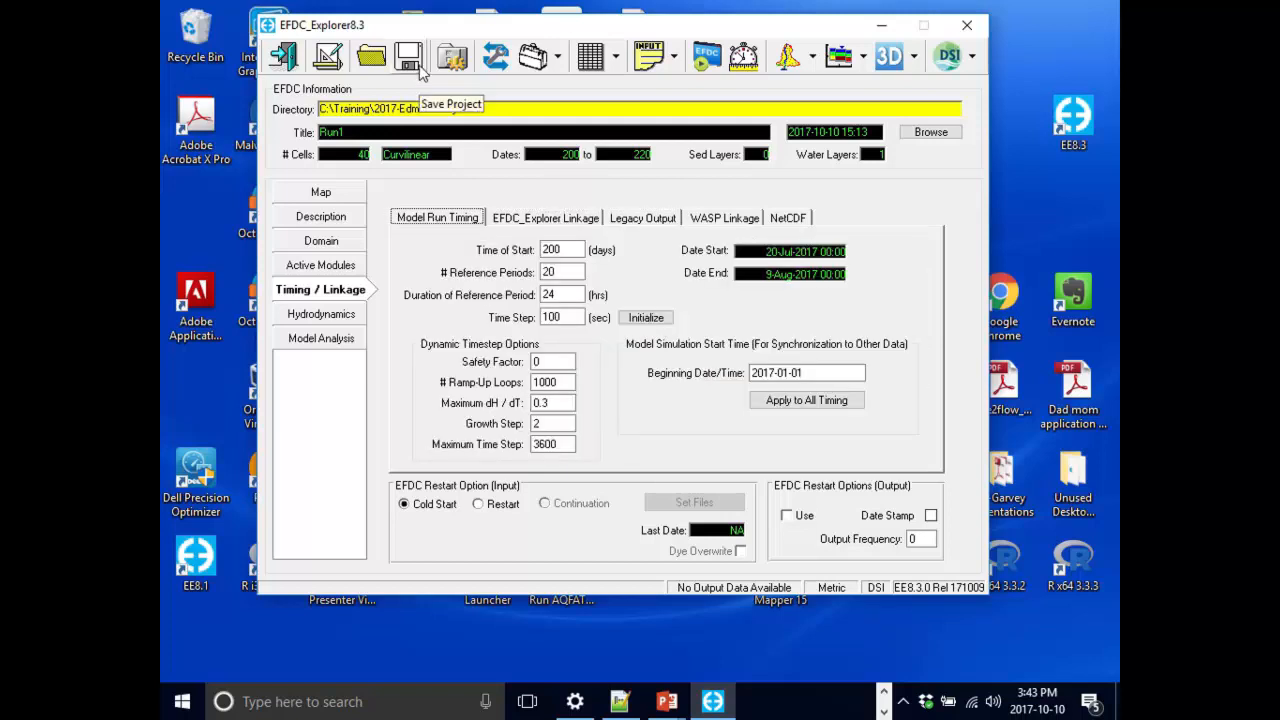
{"action": "left_click", "coordinate": [420, 68]}
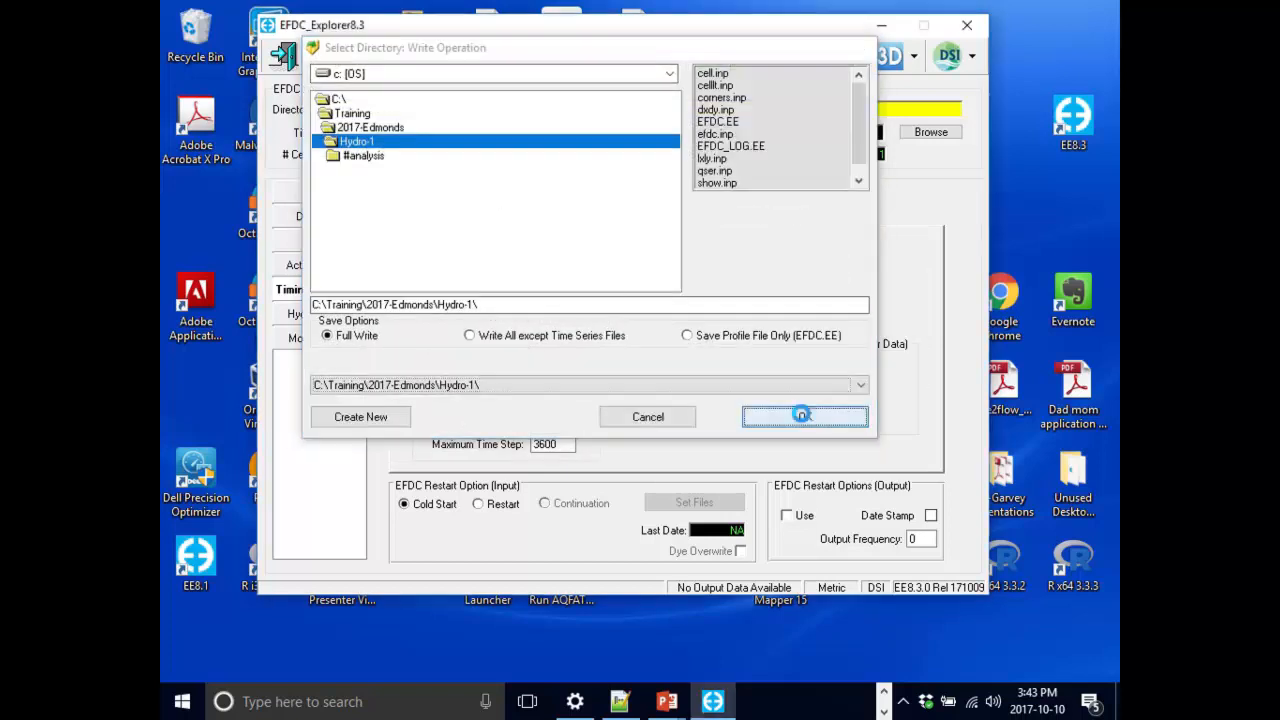
{"action": "left_click", "coordinate": [800, 418]}
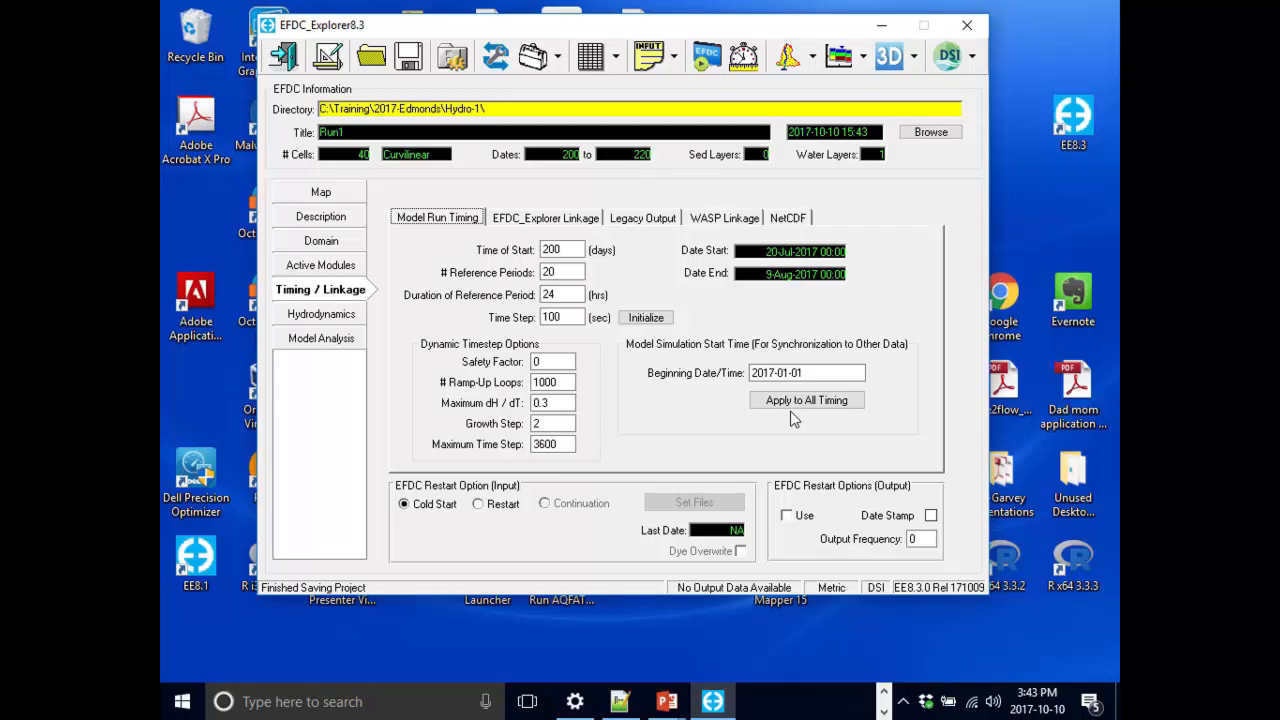
Open the EFDC run options and set the number of OMP threads to 4.
{"action": "left_click", "coordinate": [706, 60]}
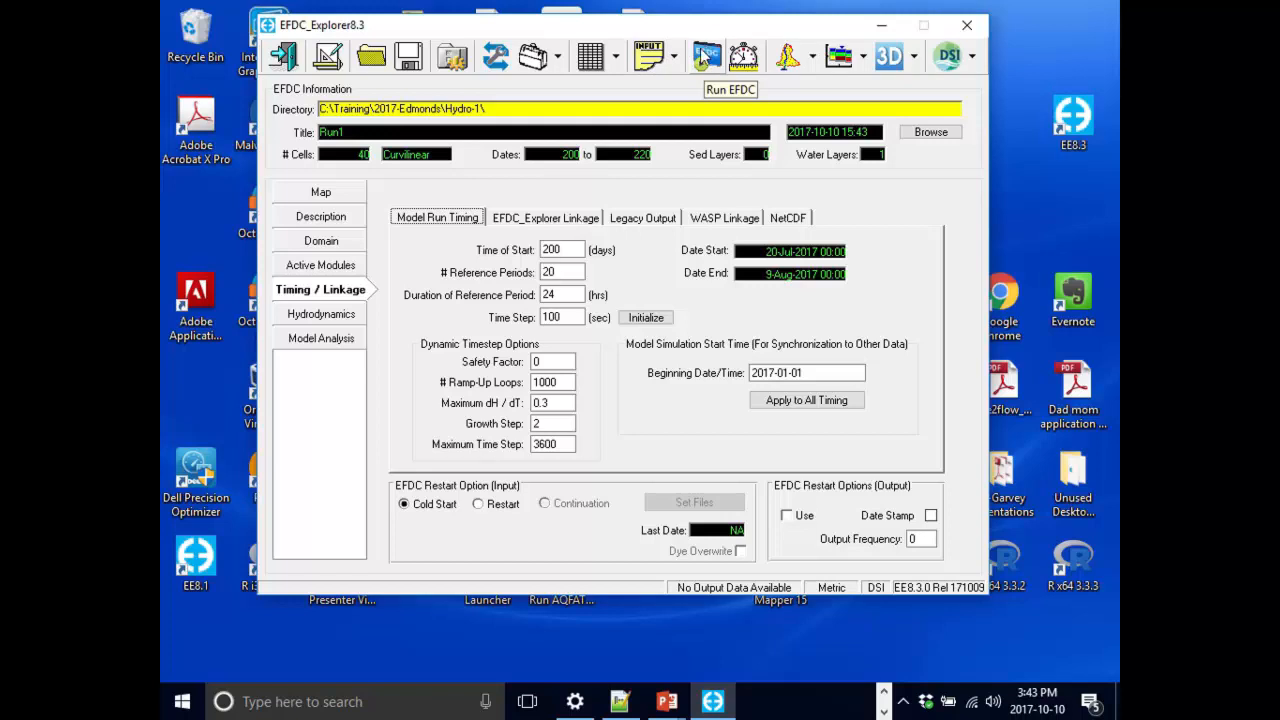
{"action": "left_click", "coordinate": [703, 62]}
{"action": "left_click_drag", "start_coordinate": [618, 160], "coordinate": [703, 156]}
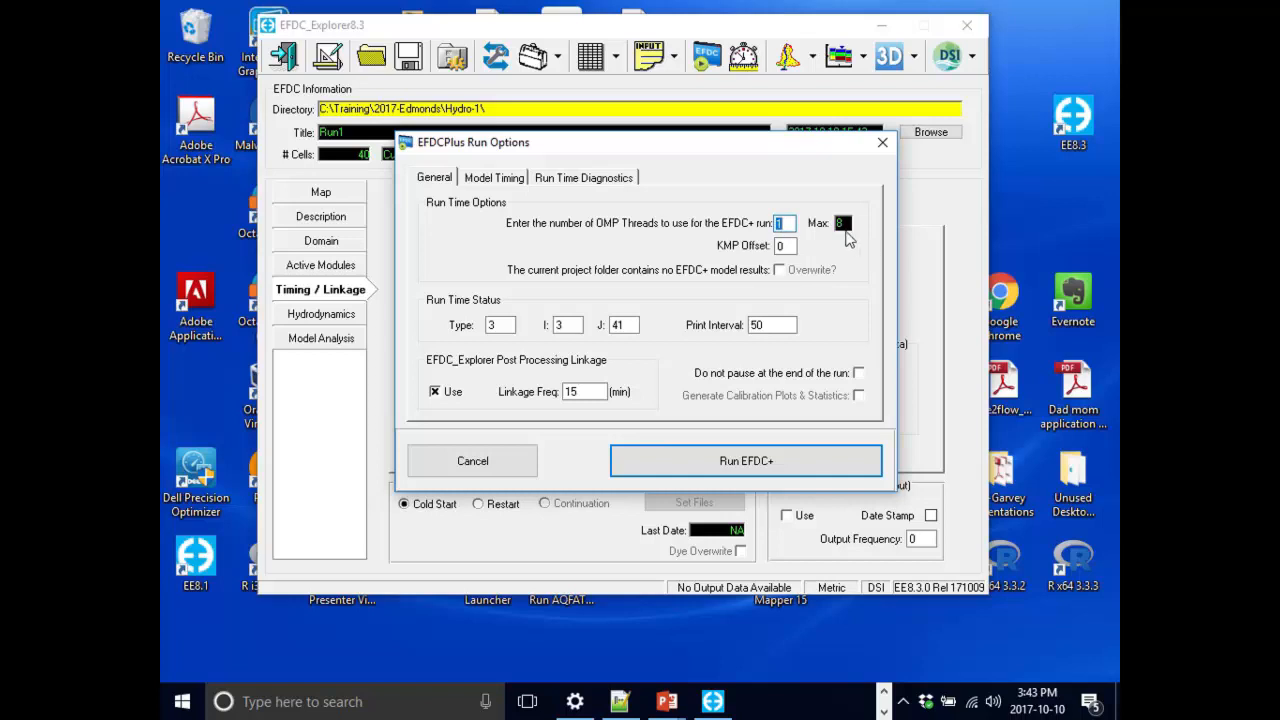
{"action": "mouse_move", "coordinate": [847, 238]}
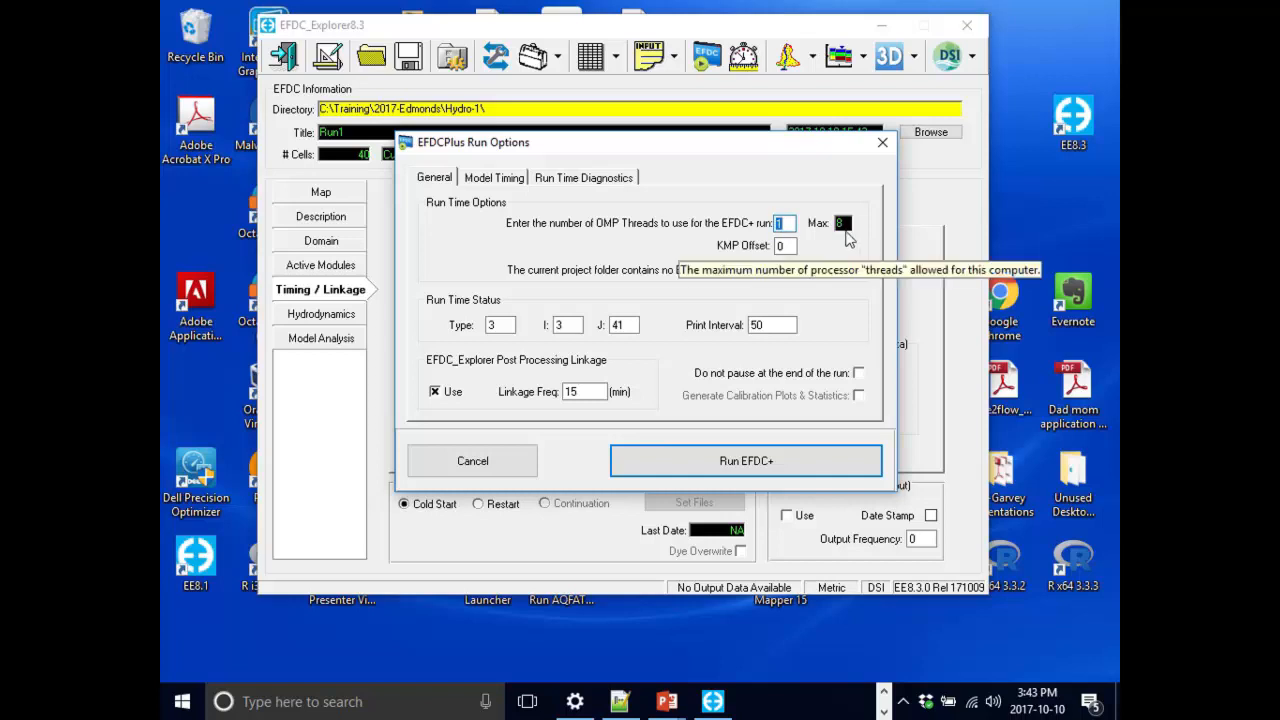
{"action": "type", "text": "4"}
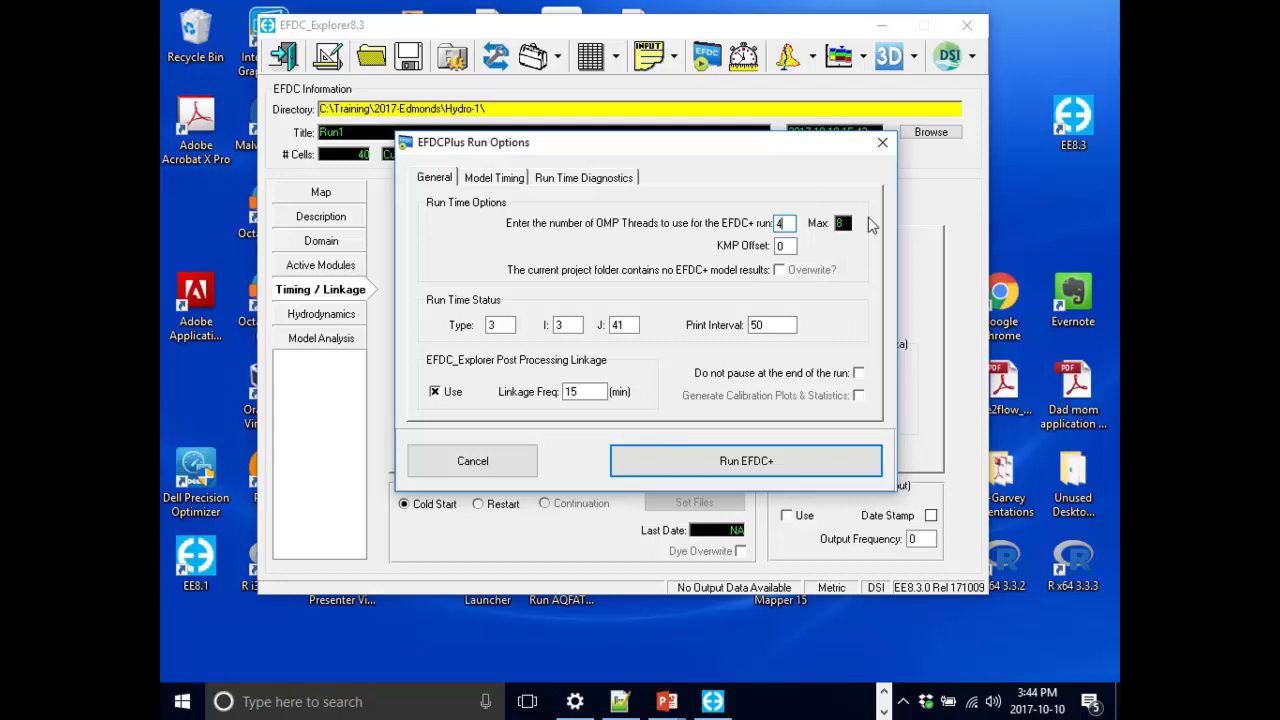
{"action": "left_click_drag", "start_coordinate": [791, 141], "coordinate": [755, 113]}
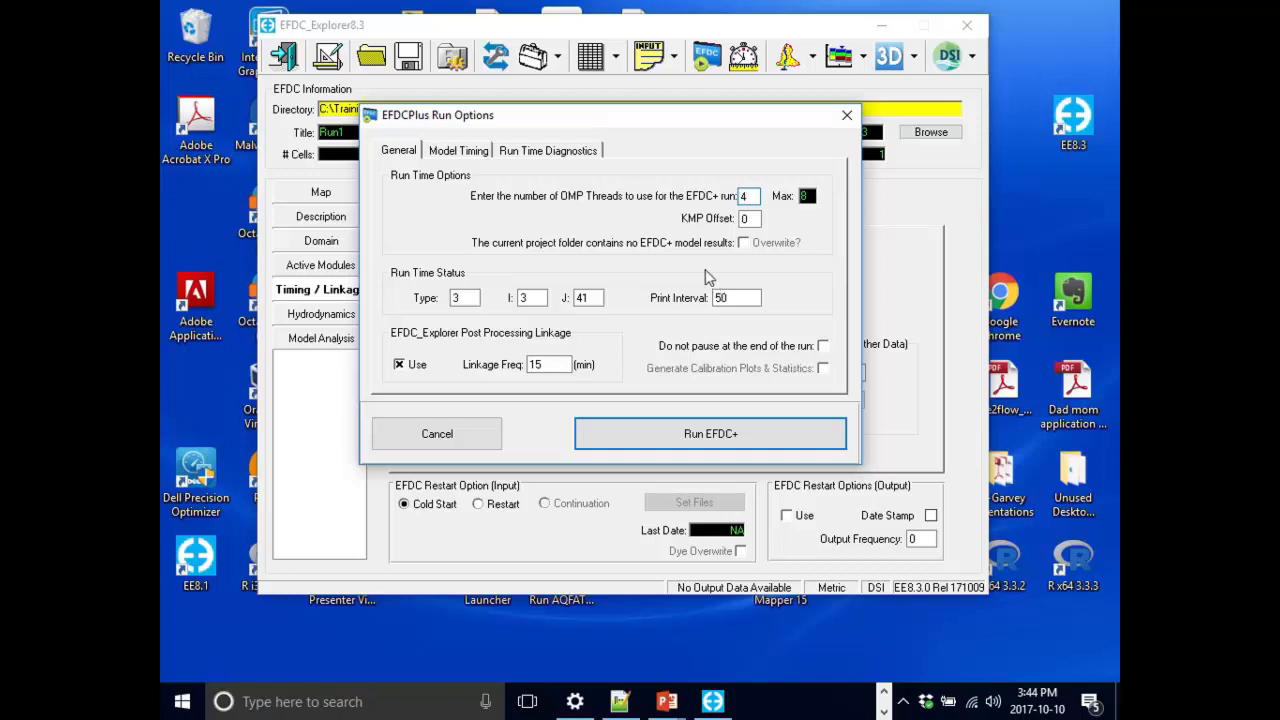
Review the run time status and diagnostics options in the run options dialog, then launch the EFDC+ run.
{"action": "mouse_move", "coordinate": [750, 224]}
{"action": "left_click", "coordinate": [750, 297]}
{"action": "left_click", "coordinate": [588, 297]}
{"action": "left_click_drag", "start_coordinate": [745, 114], "coordinate": [739, 97]}
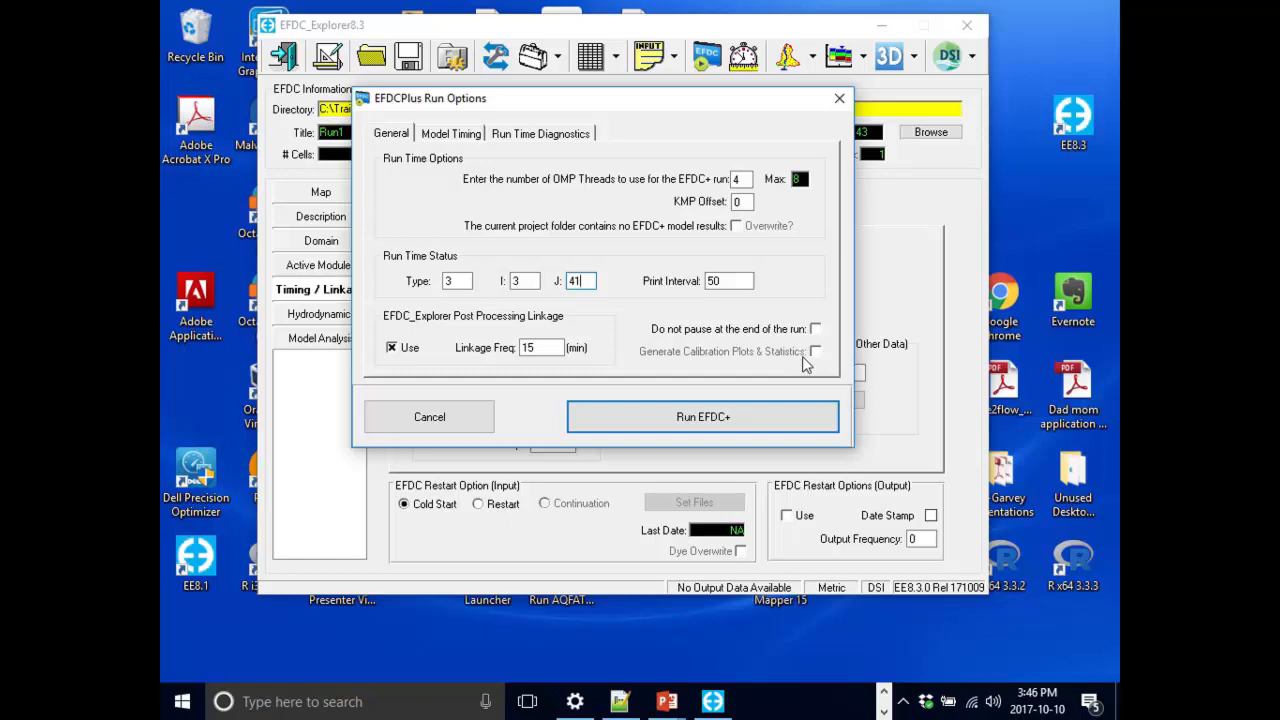
{"action": "left_click", "coordinate": [578, 134]}
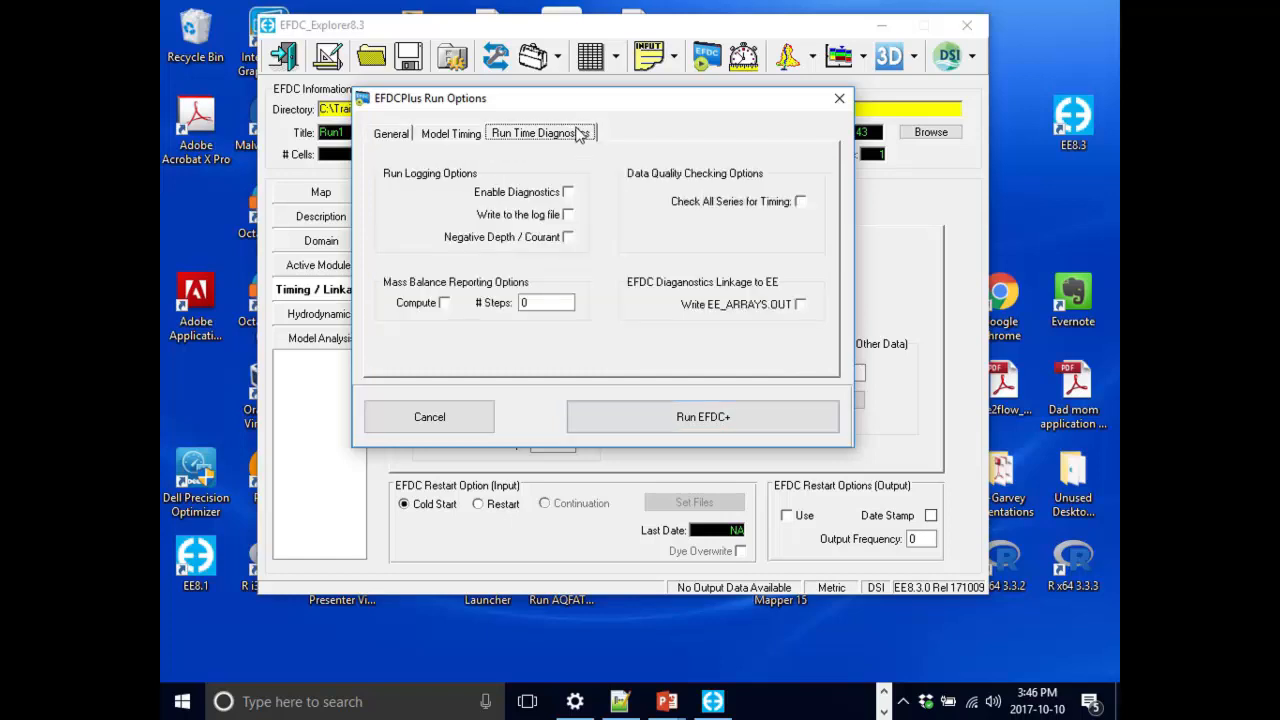
{"action": "left_click", "coordinate": [394, 134]}
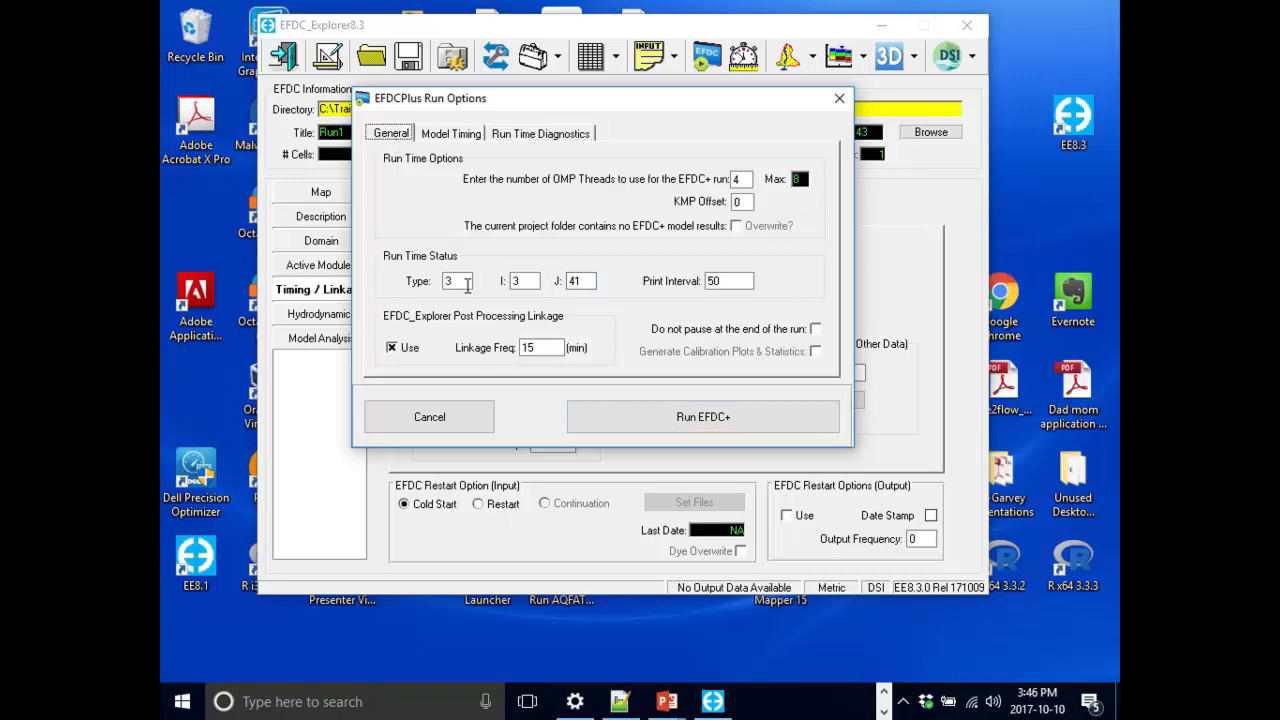
{"action": "mouse_move", "coordinate": [463, 282]}
{"action": "left_click", "coordinate": [714, 421]}
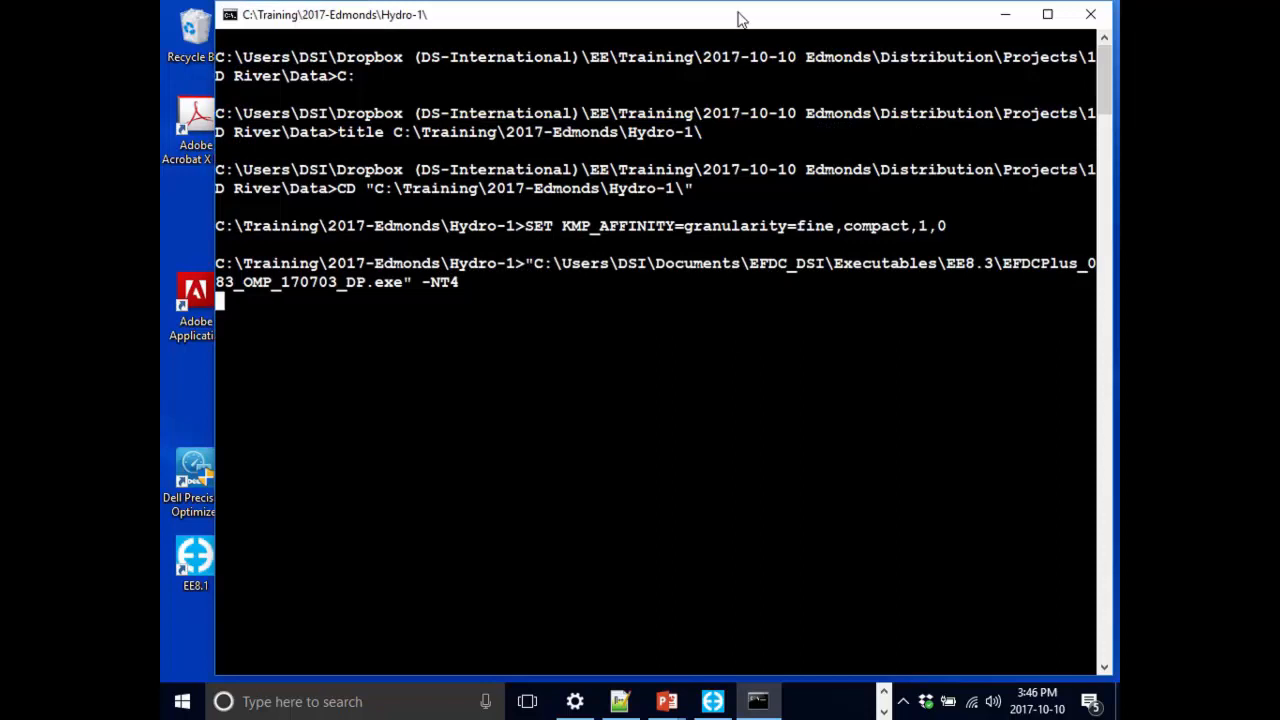
Pause the running model in the console, scroll through its startup log, resume the run and pause it again.
{"action": "left_click_drag", "start_coordinate": [735, 14], "coordinate": [730, 27]}
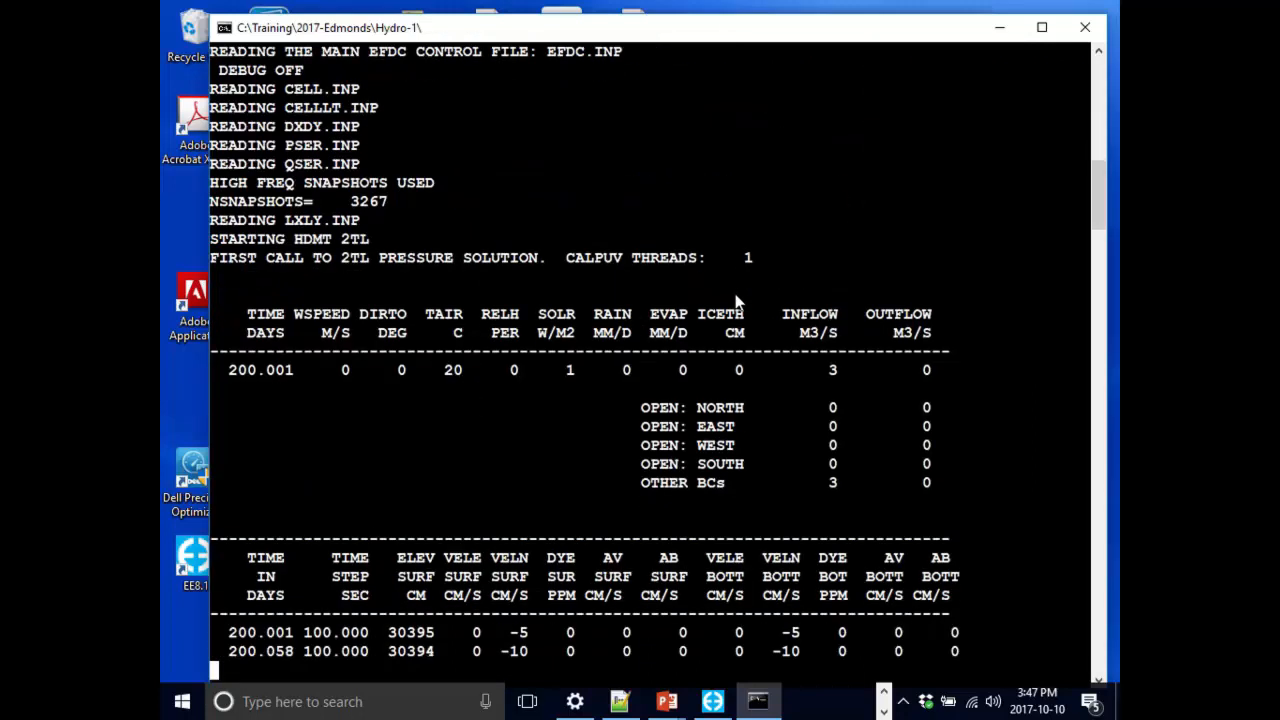
{"action": "key", "text": "space"}
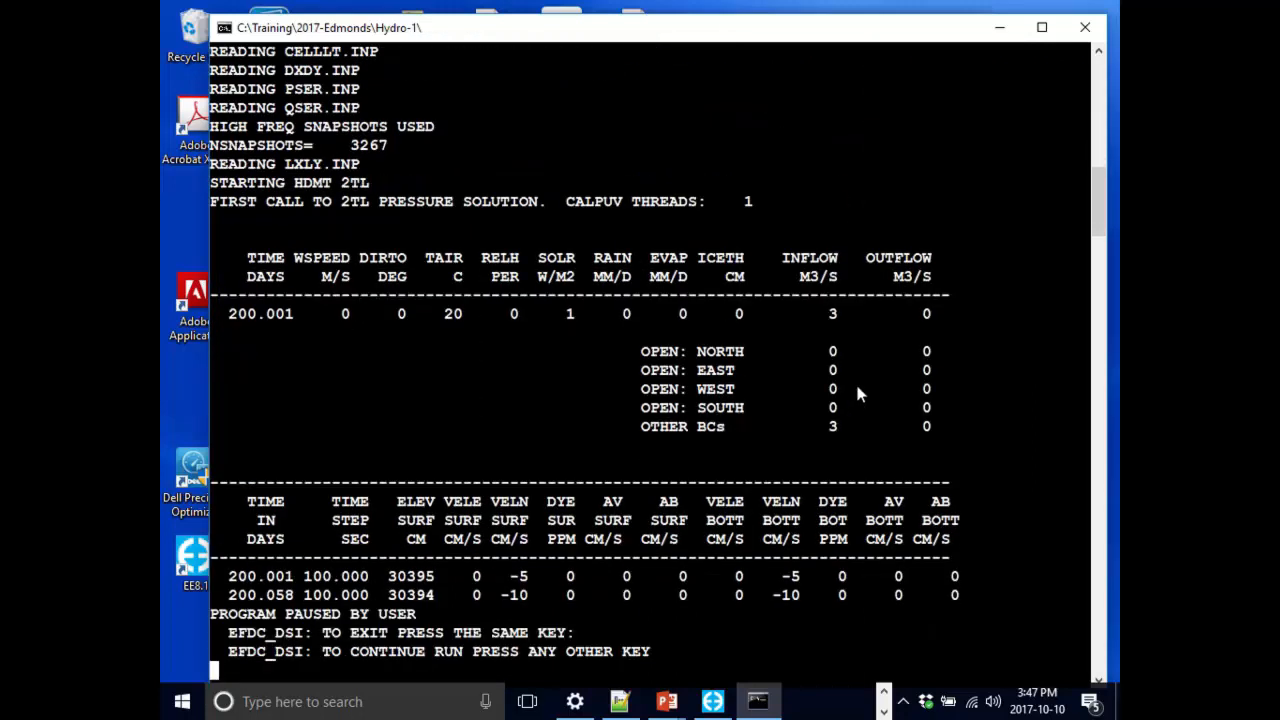
{"action": "scroll", "coordinate": [800, 399], "scroll_direction": "up", "scroll_amount": 8}
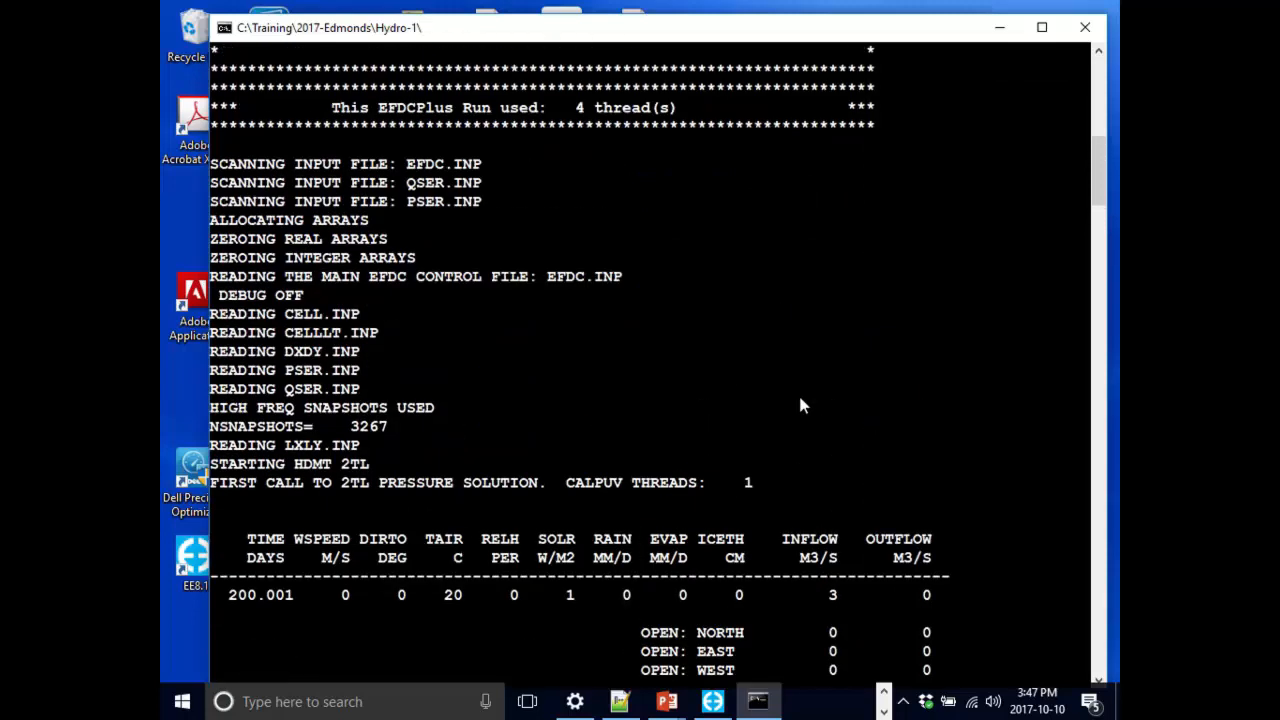
{"action": "scroll", "coordinate": [800, 405], "scroll_direction": "down", "scroll_amount": 6}
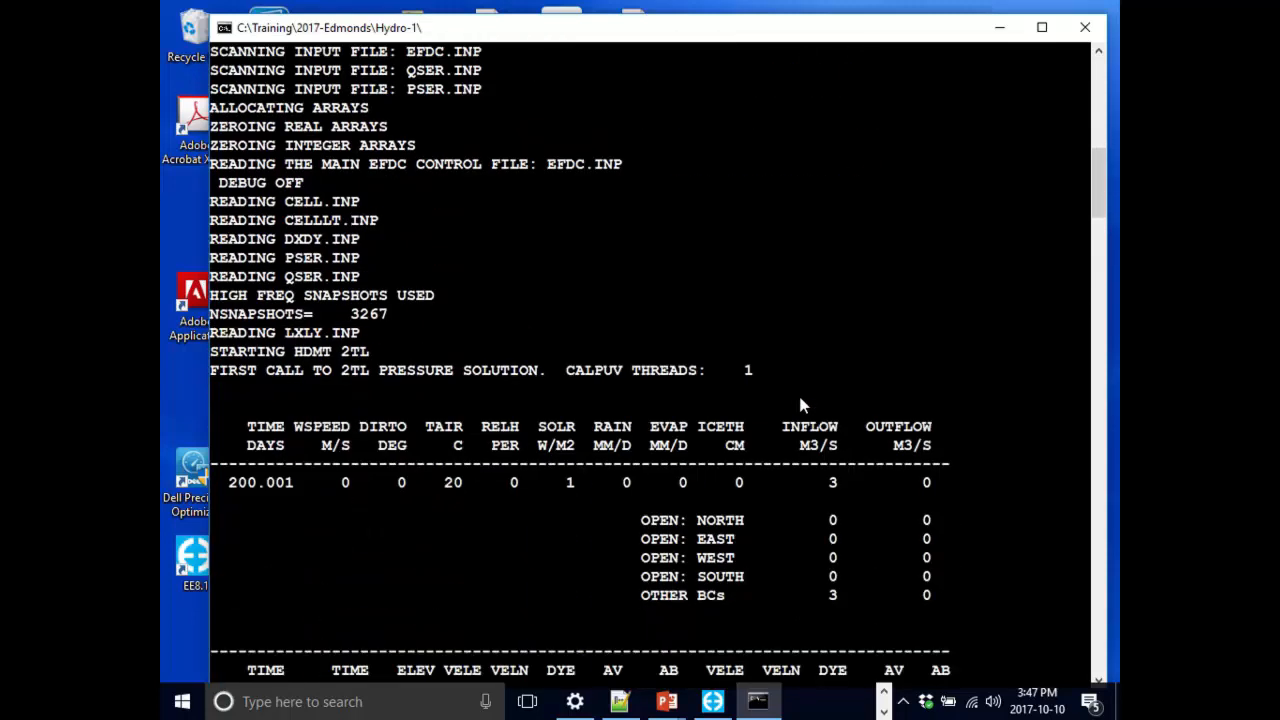
{"action": "scroll", "coordinate": [845, 533], "scroll_direction": "down", "scroll_amount": 5}
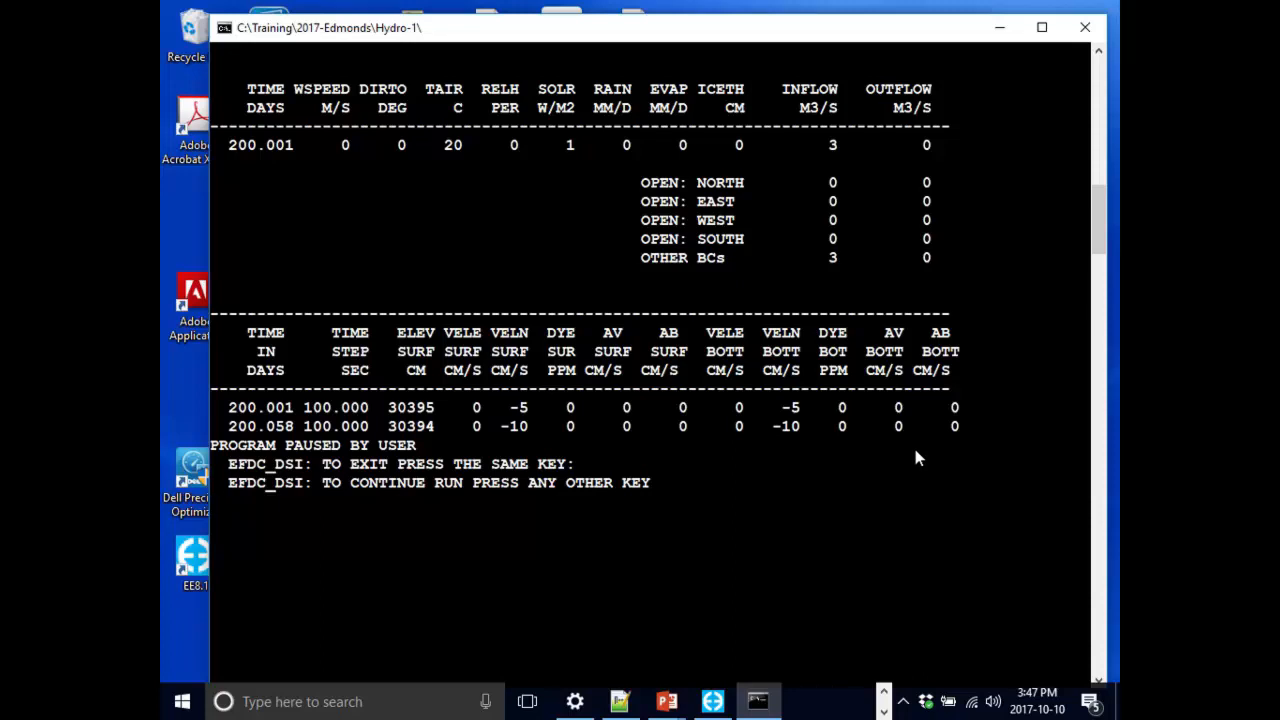
{"action": "key", "text": "Return"}
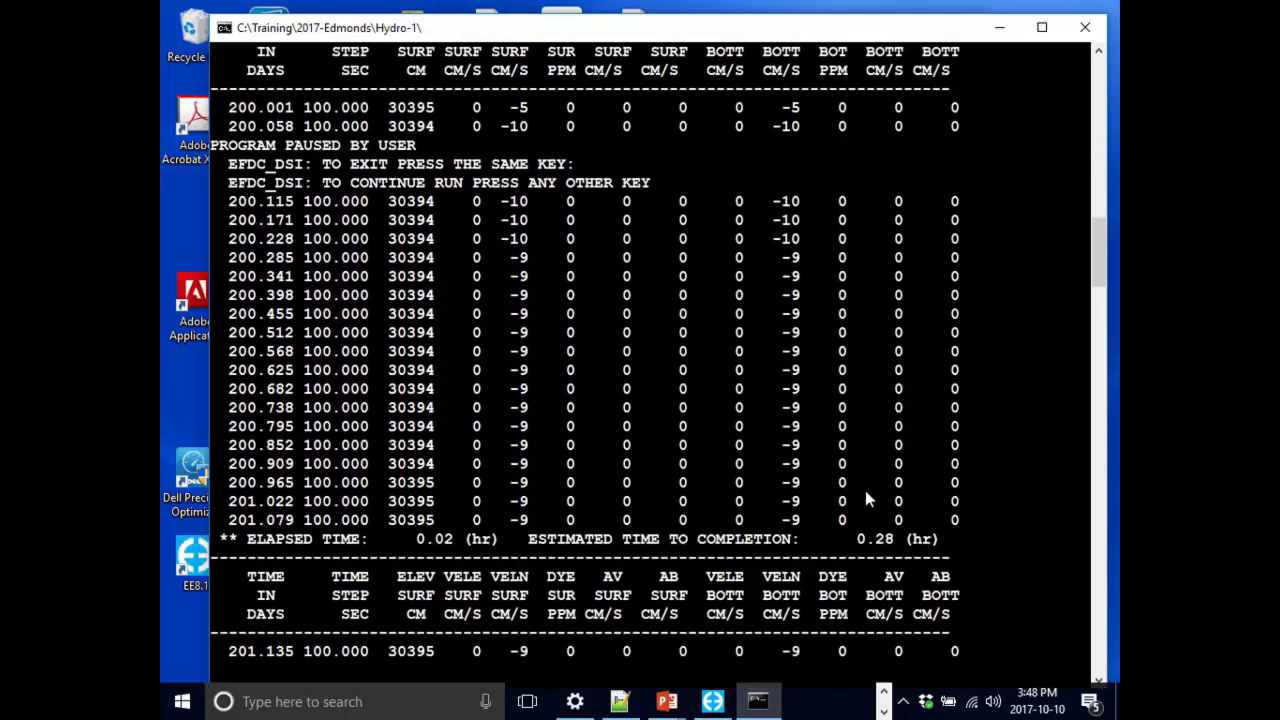
{"action": "key", "text": "p"}
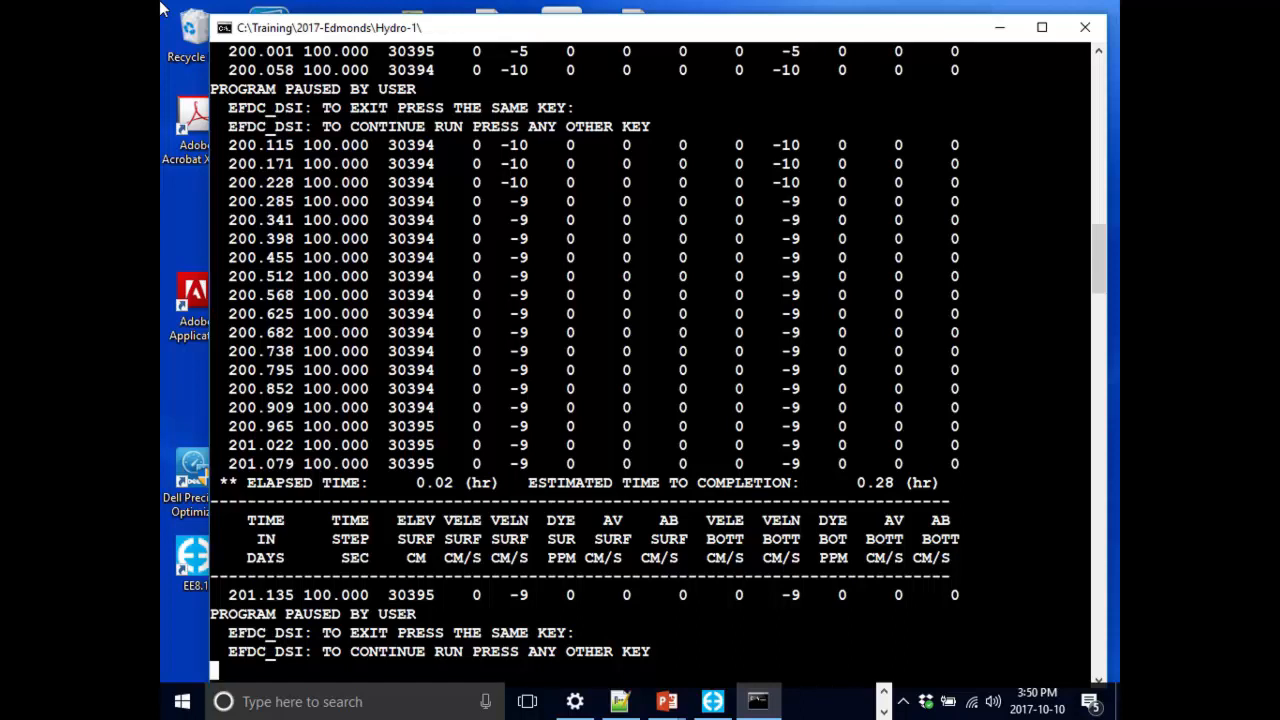
Resume the running model in the console, then pause it and exit the run.
{"action": "key", "text": "Return"}
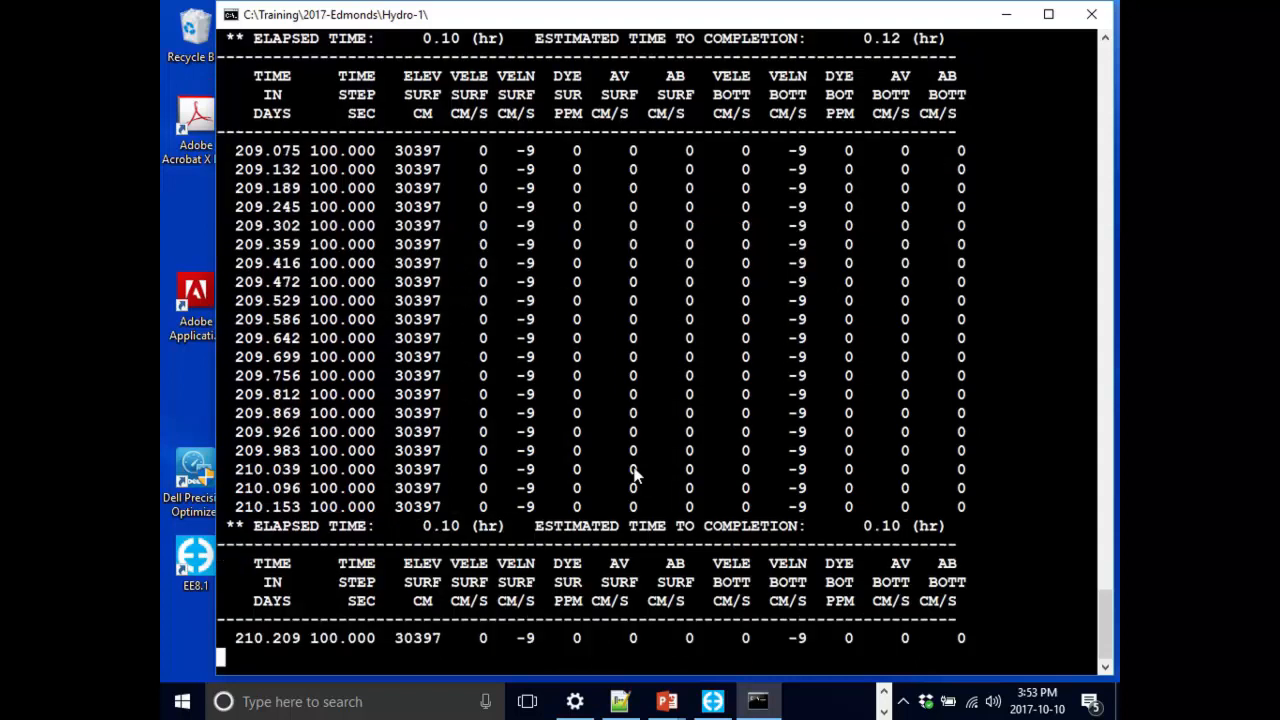
{"action": "key", "text": "Escape"}
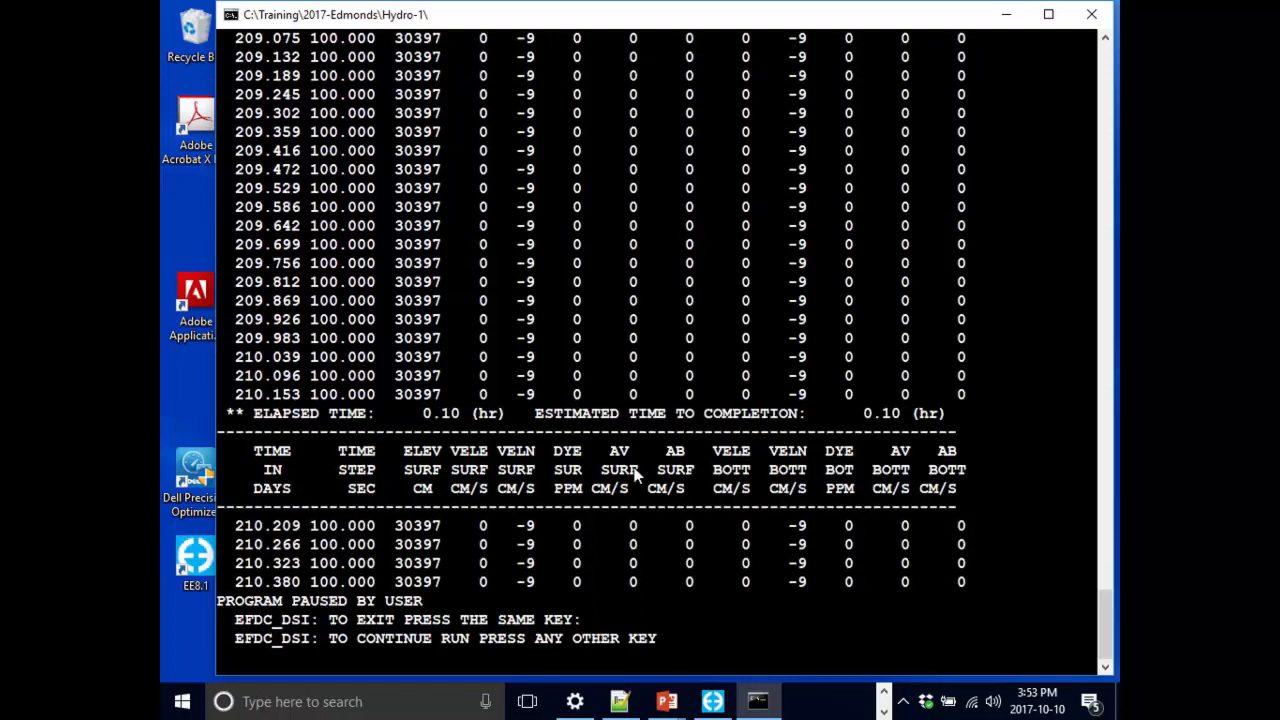
{"action": "key", "text": "Escape"}
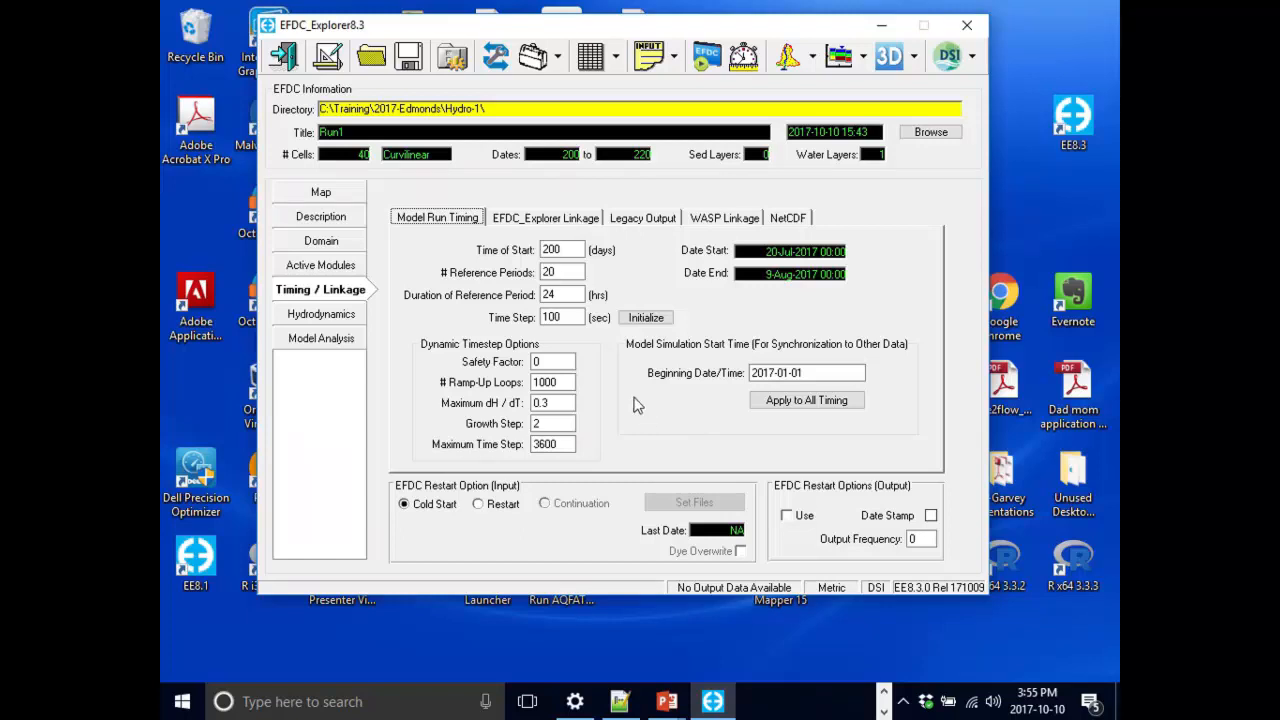
Activate the Dye module in the active modules and open the Dye/Age settings.
{"action": "left_click", "coordinate": [328, 267]}
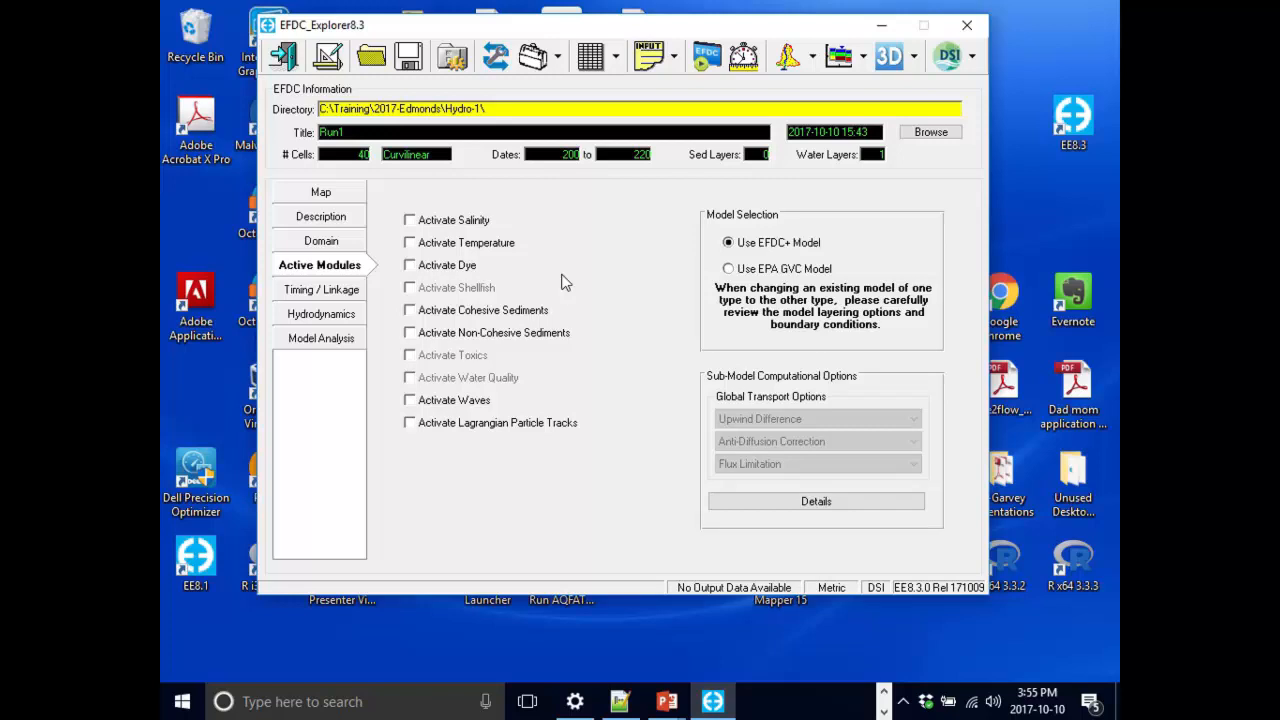
{"action": "left_click", "coordinate": [453, 274]}
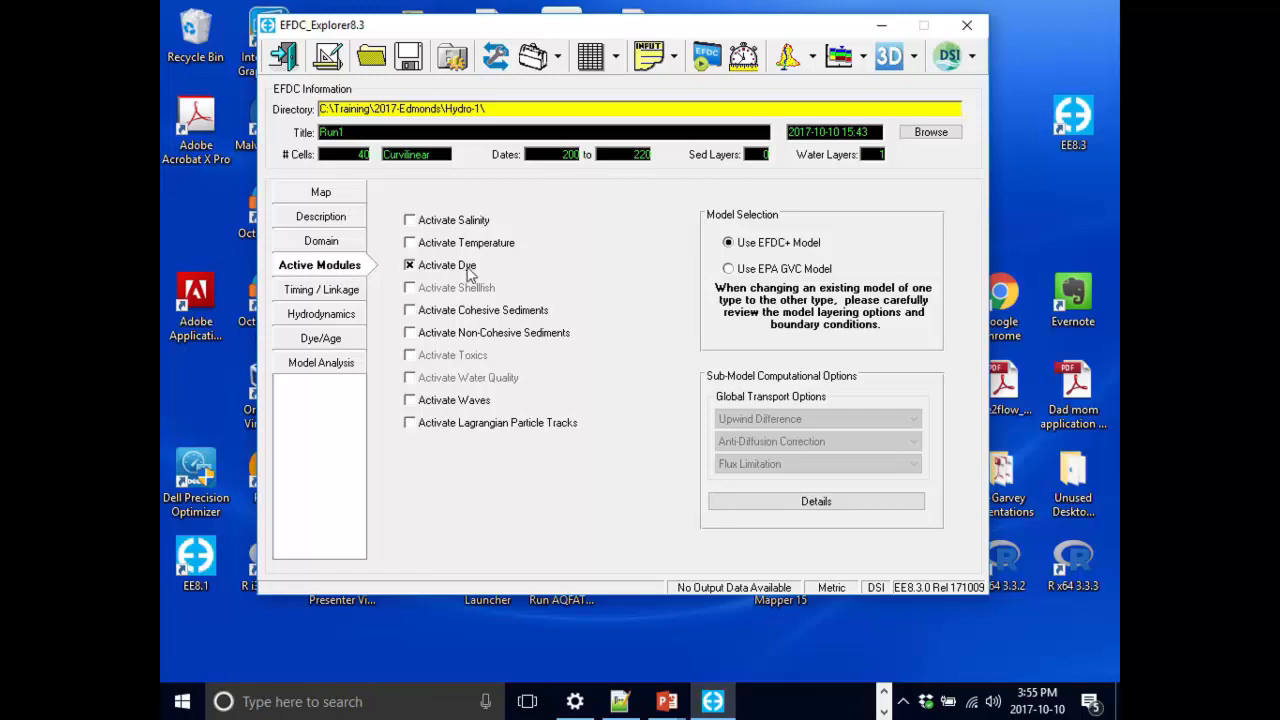
{"action": "left_click", "coordinate": [333, 342]}
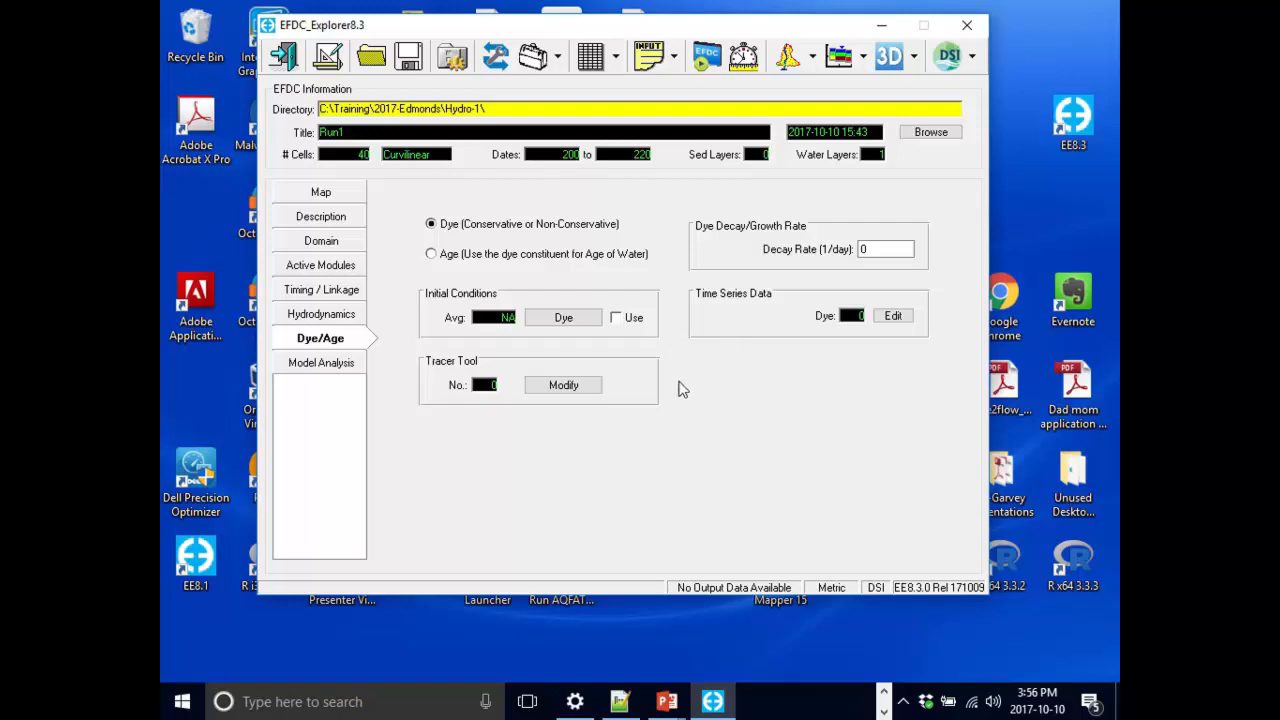
Set the dye initial conditions to a constant value of 0 for all cells and apply it.
{"action": "left_click", "coordinate": [581, 326]}
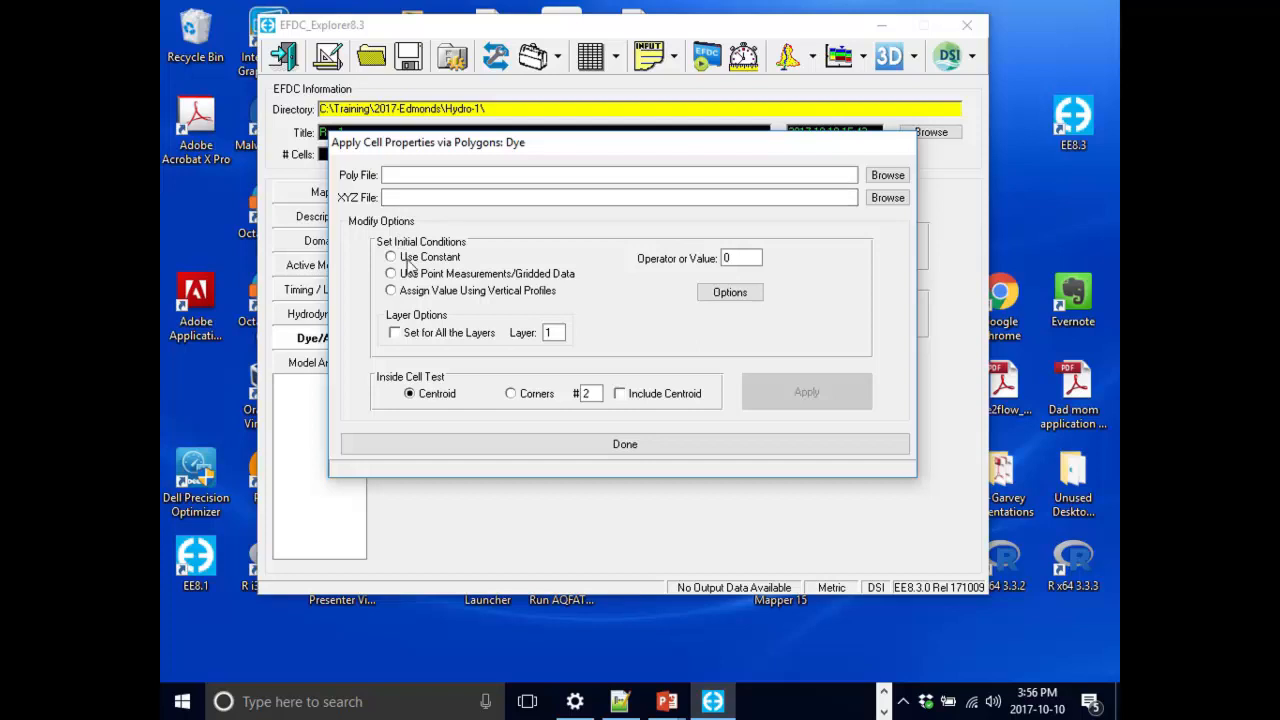
{"action": "left_click", "coordinate": [410, 260]}
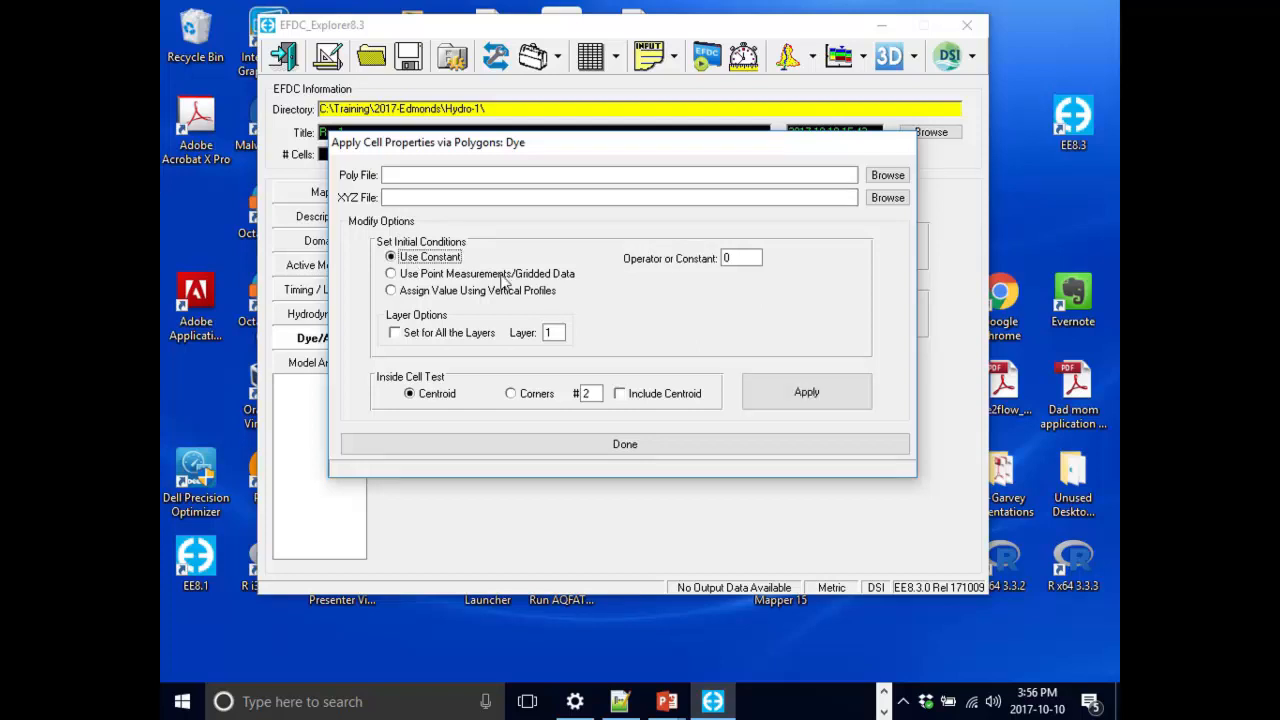
{"action": "left_click", "coordinate": [757, 262]}
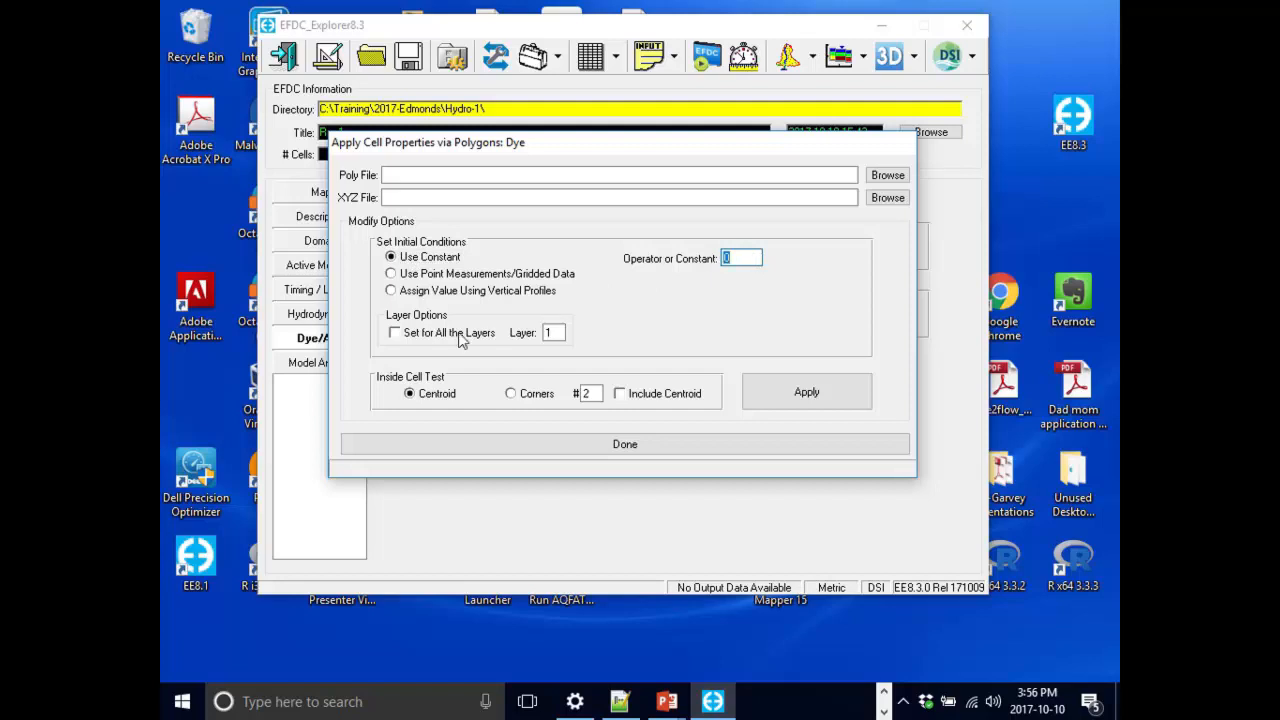
{"action": "type", "text": "0"}
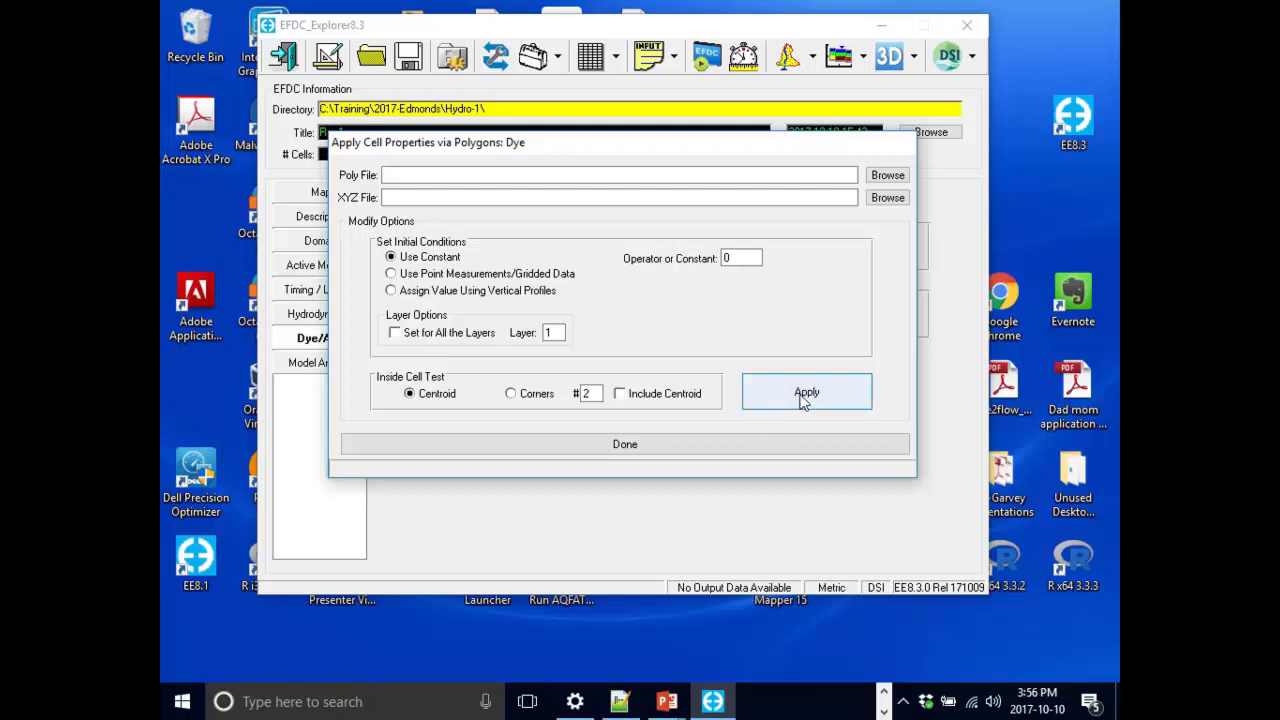
{"action": "mouse_move", "coordinate": [746, 149]}
{"action": "left_mouse_down"}
{"action": "mouse_move", "coordinate": [738, 371]}
{"action": "mouse_move", "coordinate": [728, 144]}
{"action": "left_mouse_up"}
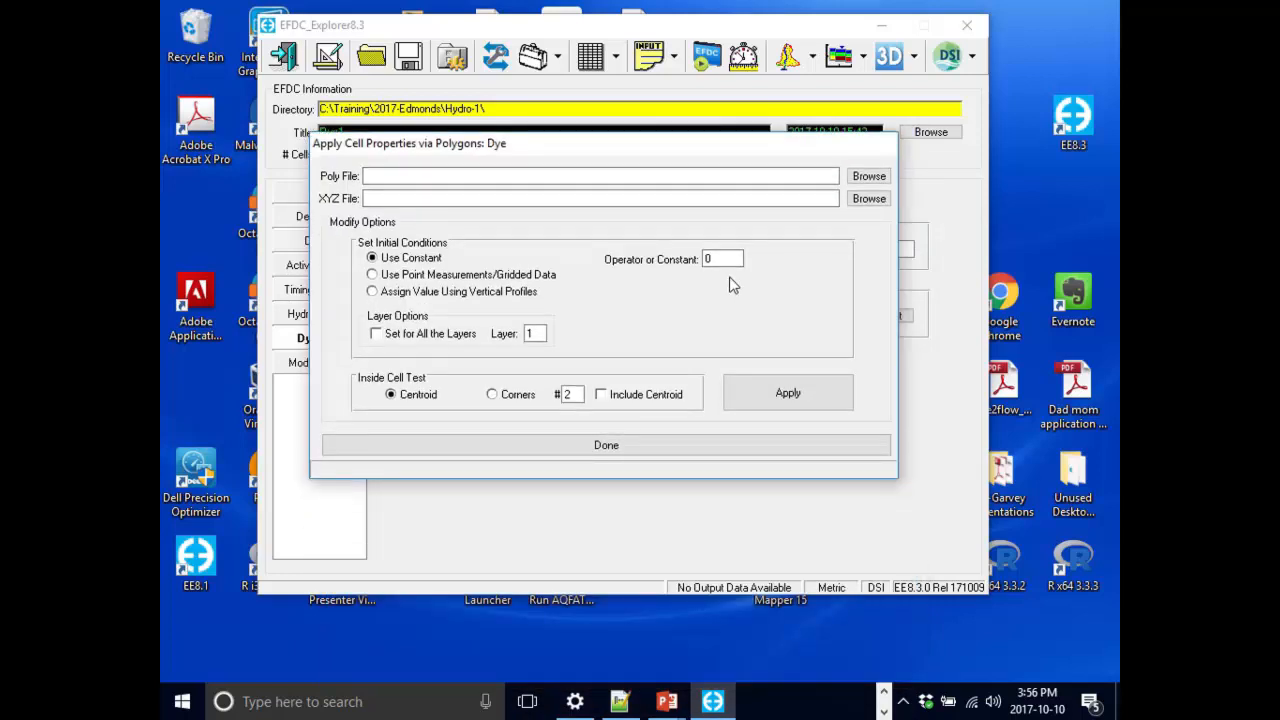
{"action": "left_click", "coordinate": [813, 405]}
{"action": "left_click", "coordinate": [686, 420]}
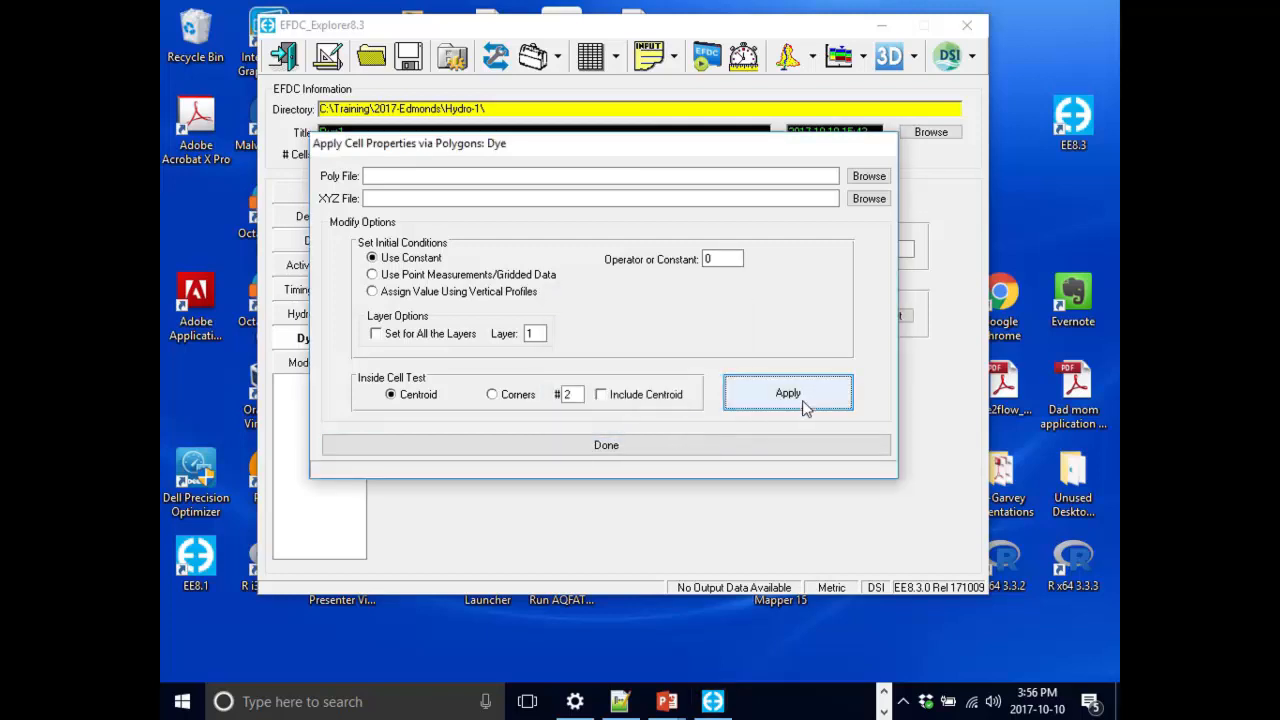
{"action": "left_click", "coordinate": [686, 445]}
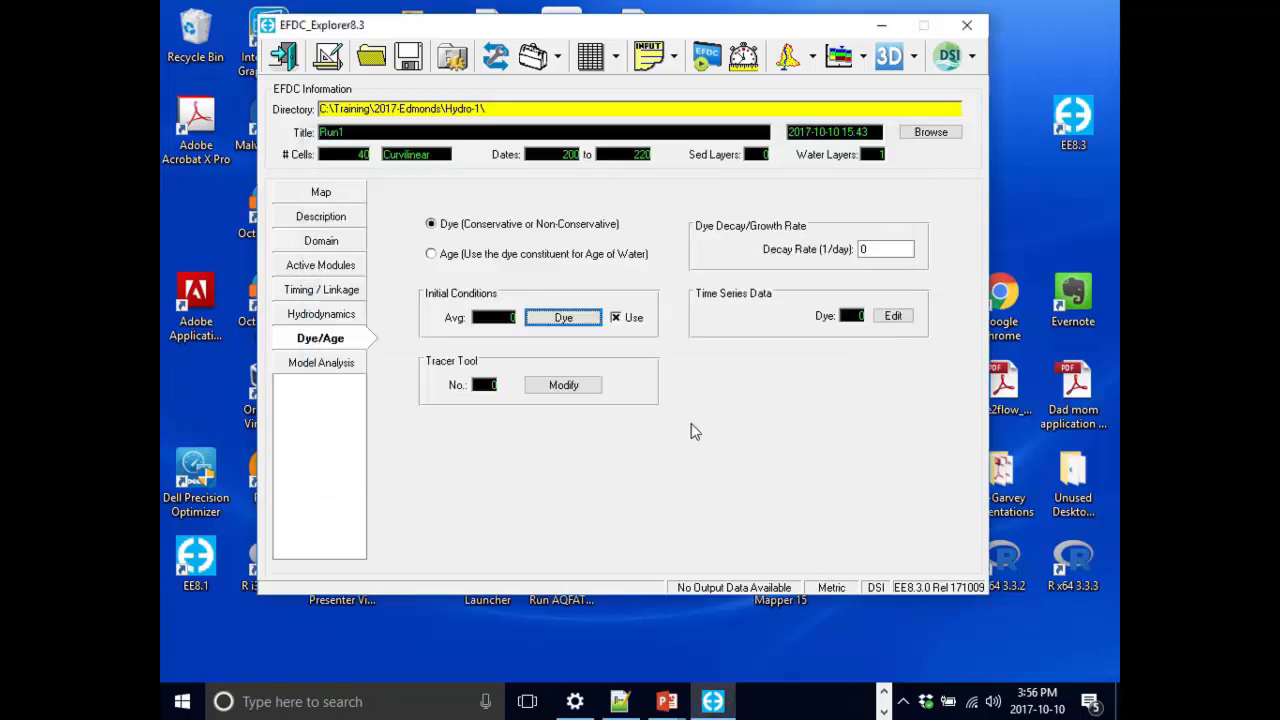
Try to open the 2D plan view of the grid, dismiss the error windows and close the viewer.
{"action": "left_click", "coordinate": [787, 62]}
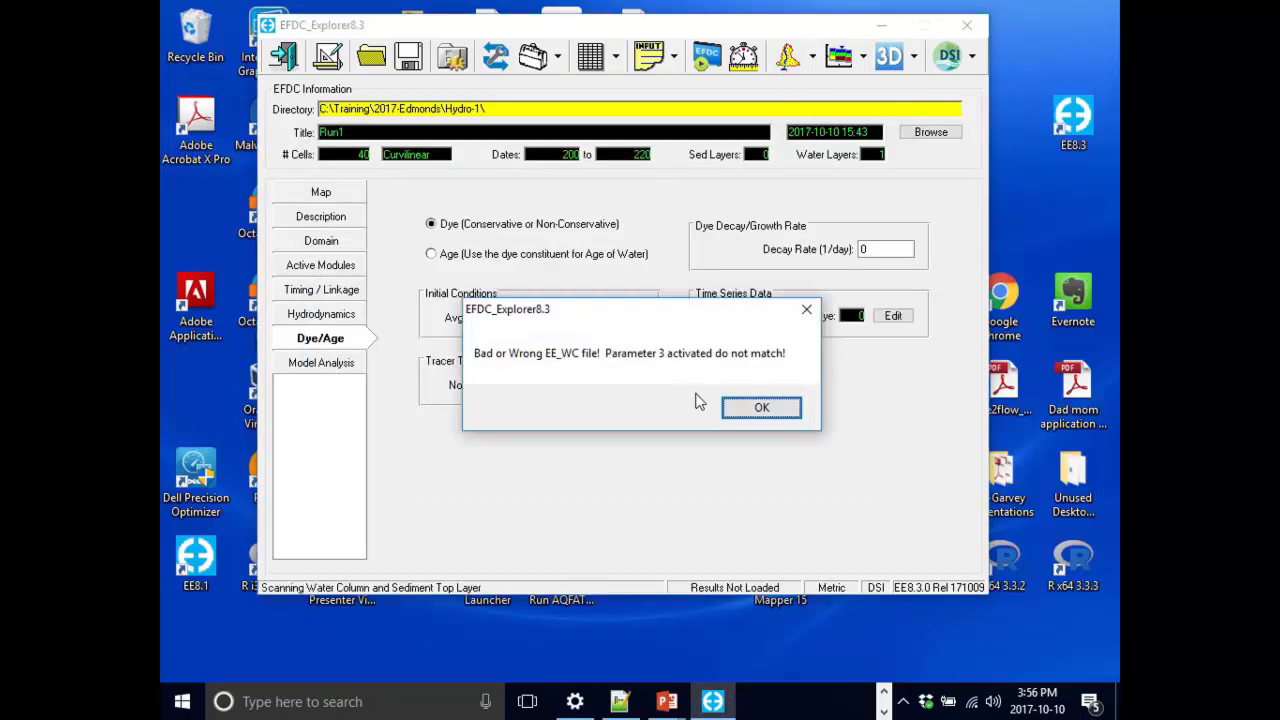
{"action": "left_click", "coordinate": [750, 410]}
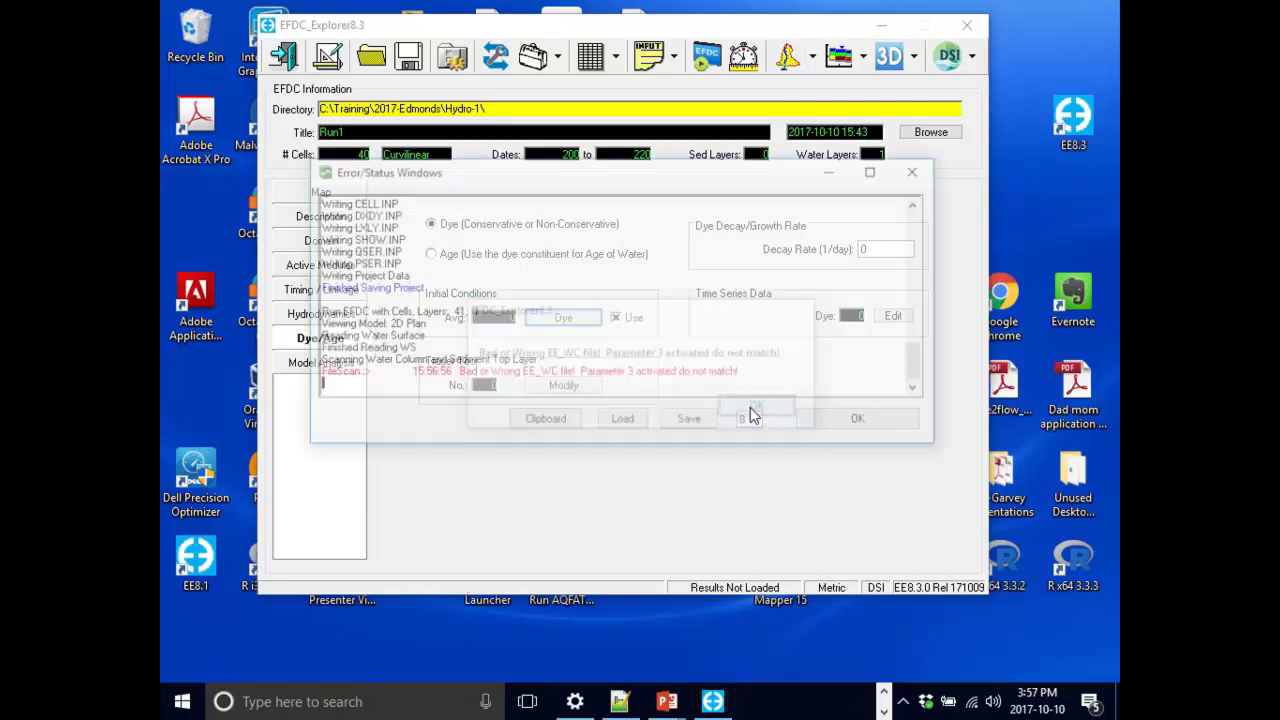
{"action": "left_click", "coordinate": [855, 432]}
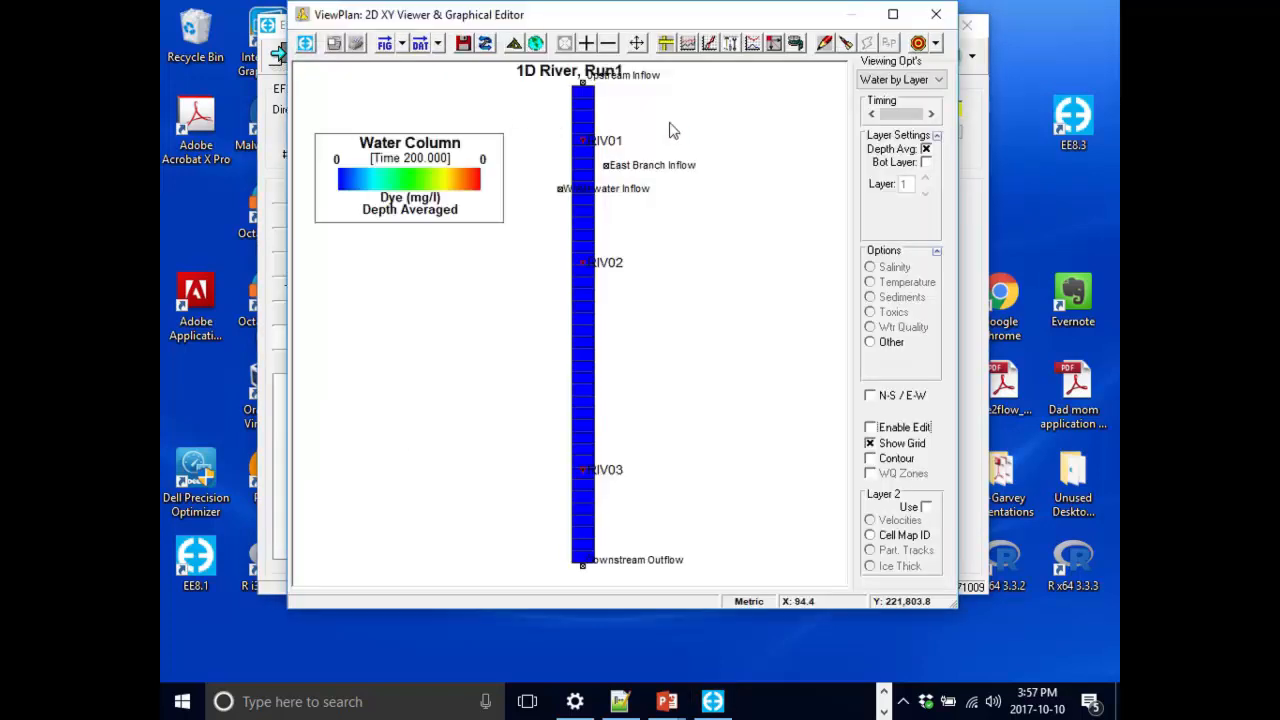
{"action": "left_click", "coordinate": [938, 27]}
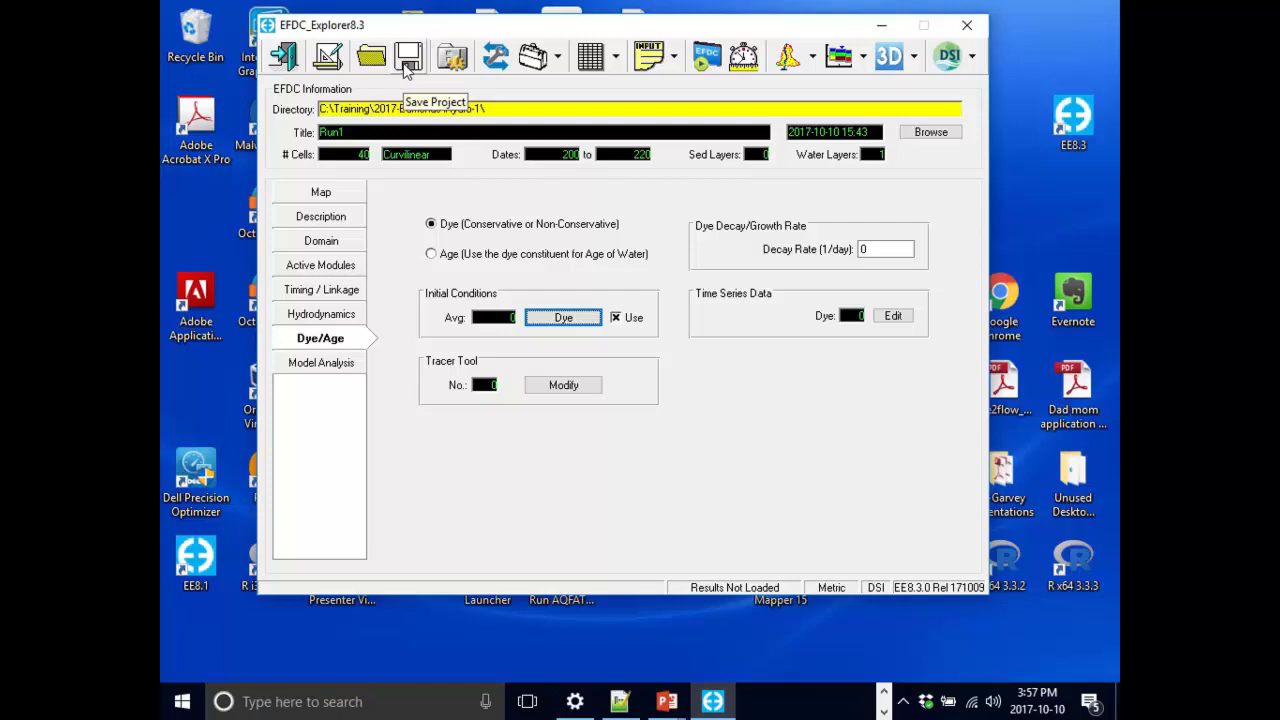
Save the project with a full write to a new folder Hydro-dye under 2017-Edmonds.
{"action": "left_click", "coordinate": [408, 62]}
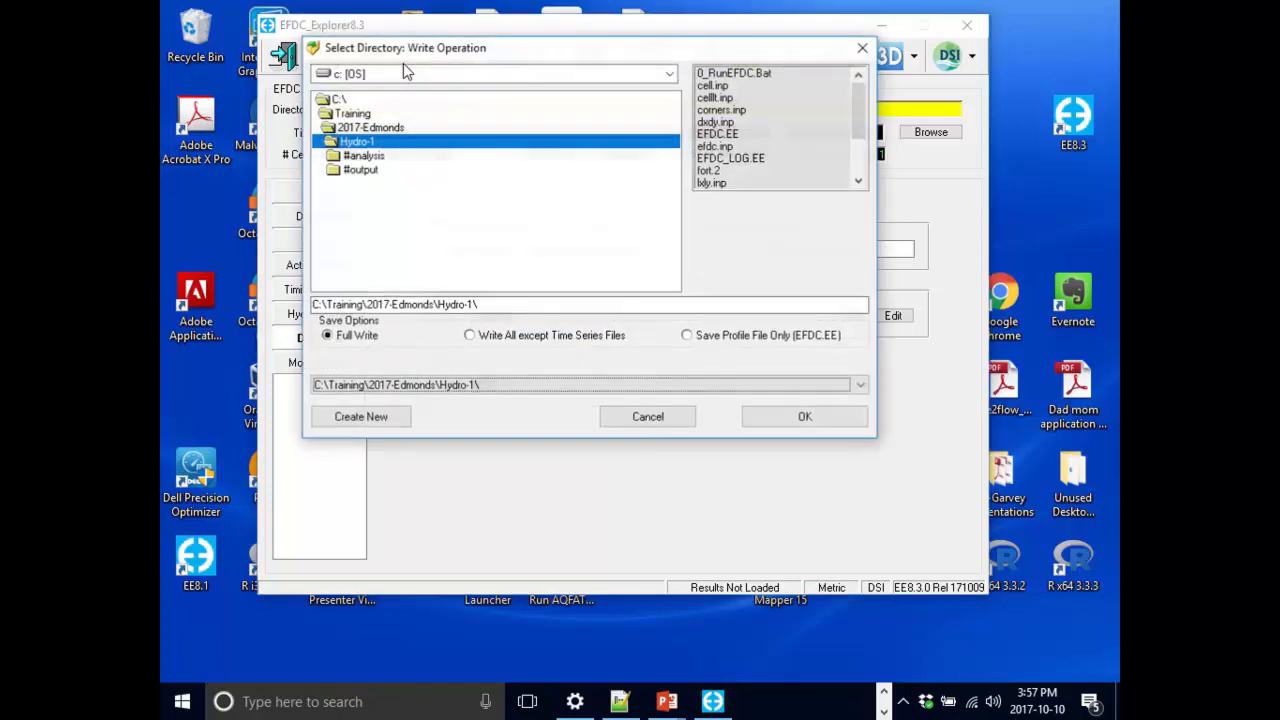
{"action": "double_click", "coordinate": [390, 128]}
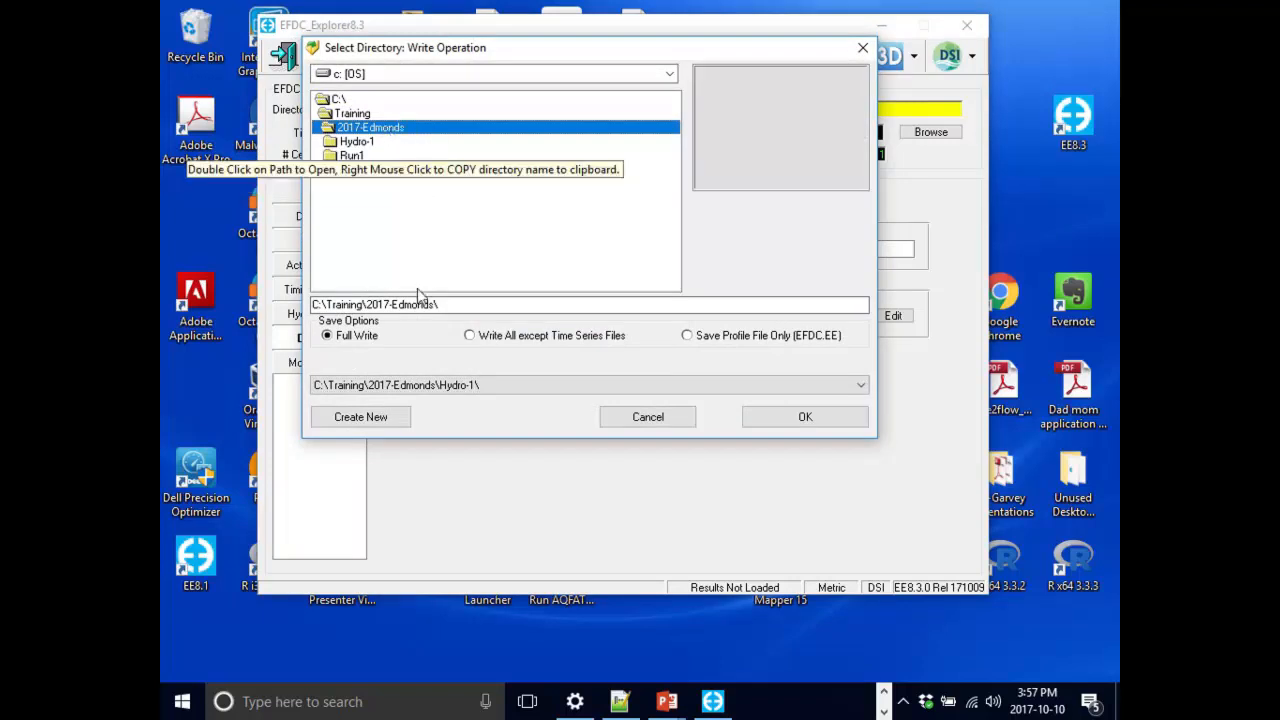
{"action": "left_click", "coordinate": [371, 425]}
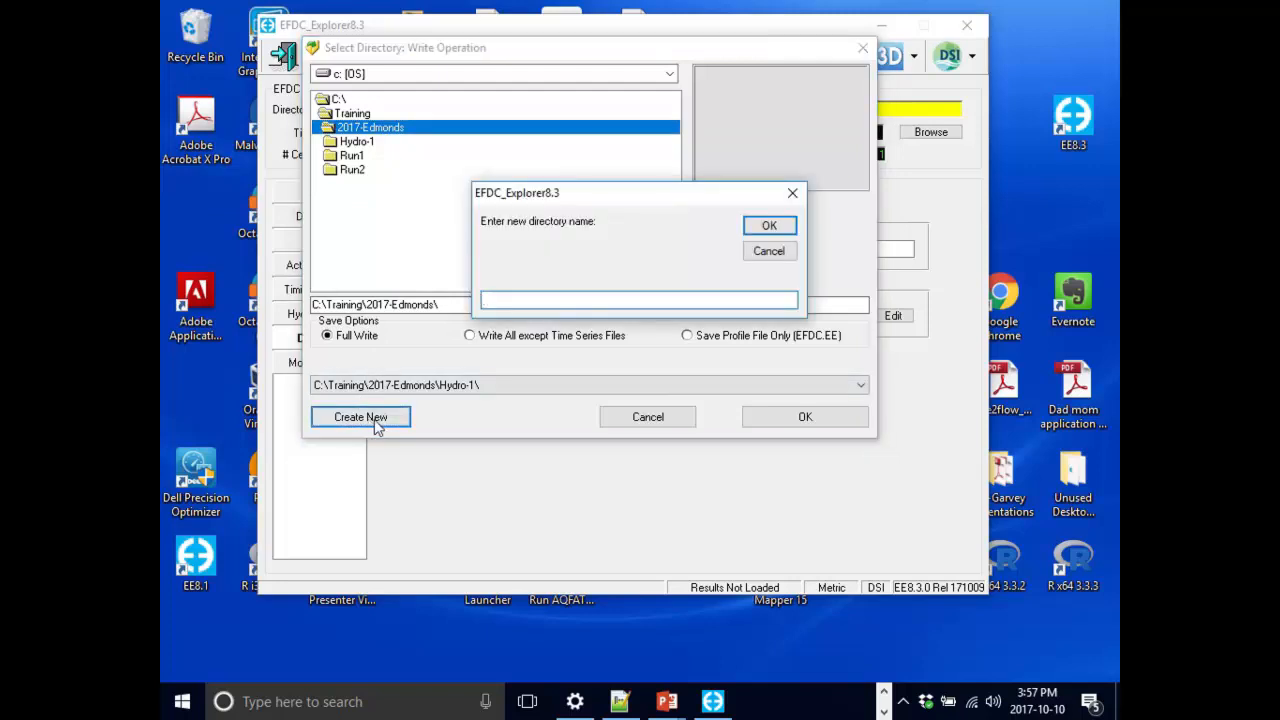
{"action": "type", "text": "Hydro-dye"}
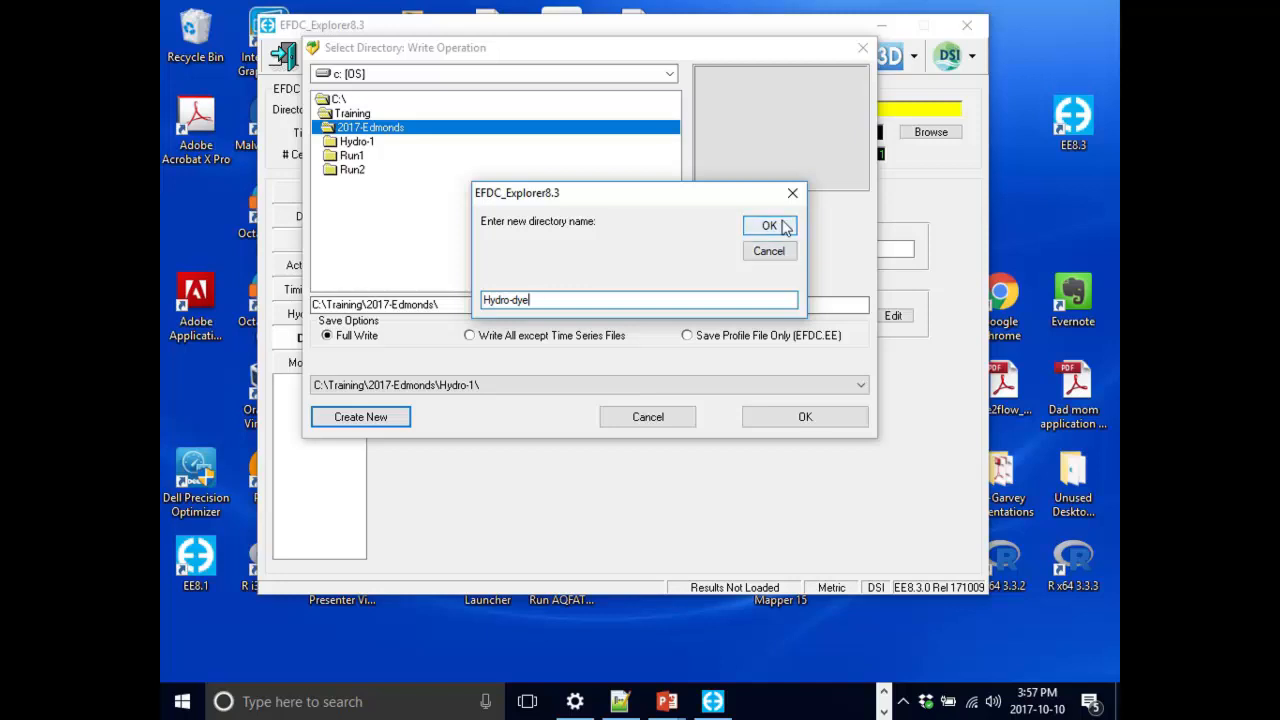
{"action": "left_click", "coordinate": [785, 226]}
{"action": "left_click", "coordinate": [806, 417]}
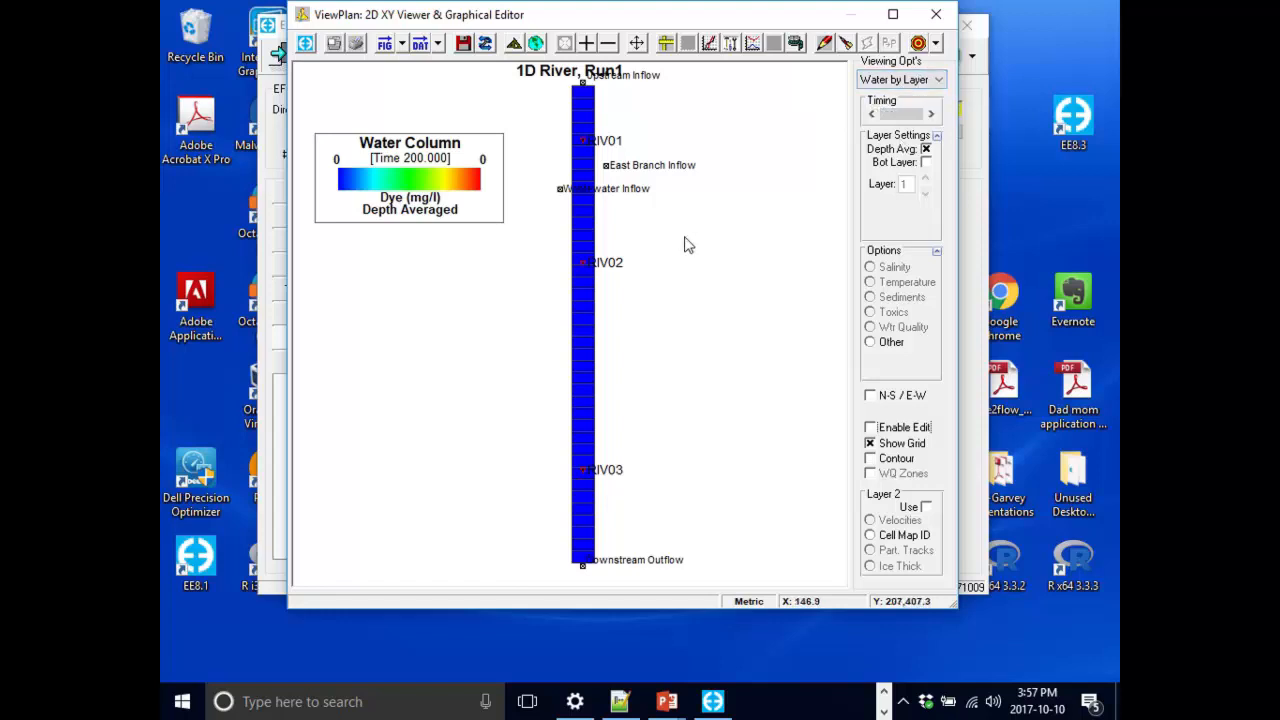
Display the depth-averaged dye concentration in the 2D plan view, move the legend, and close the viewer.
{"action": "left_click", "coordinate": [912, 80]}
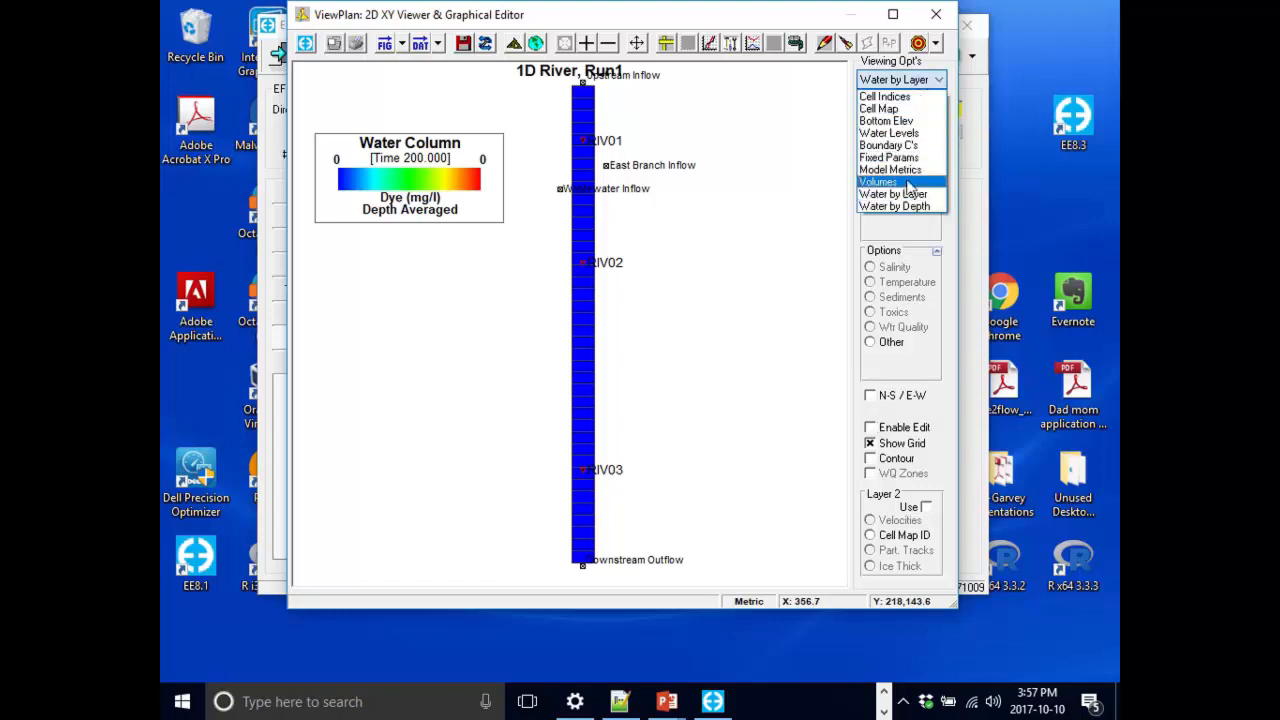
{"action": "left_click", "coordinate": [911, 197]}
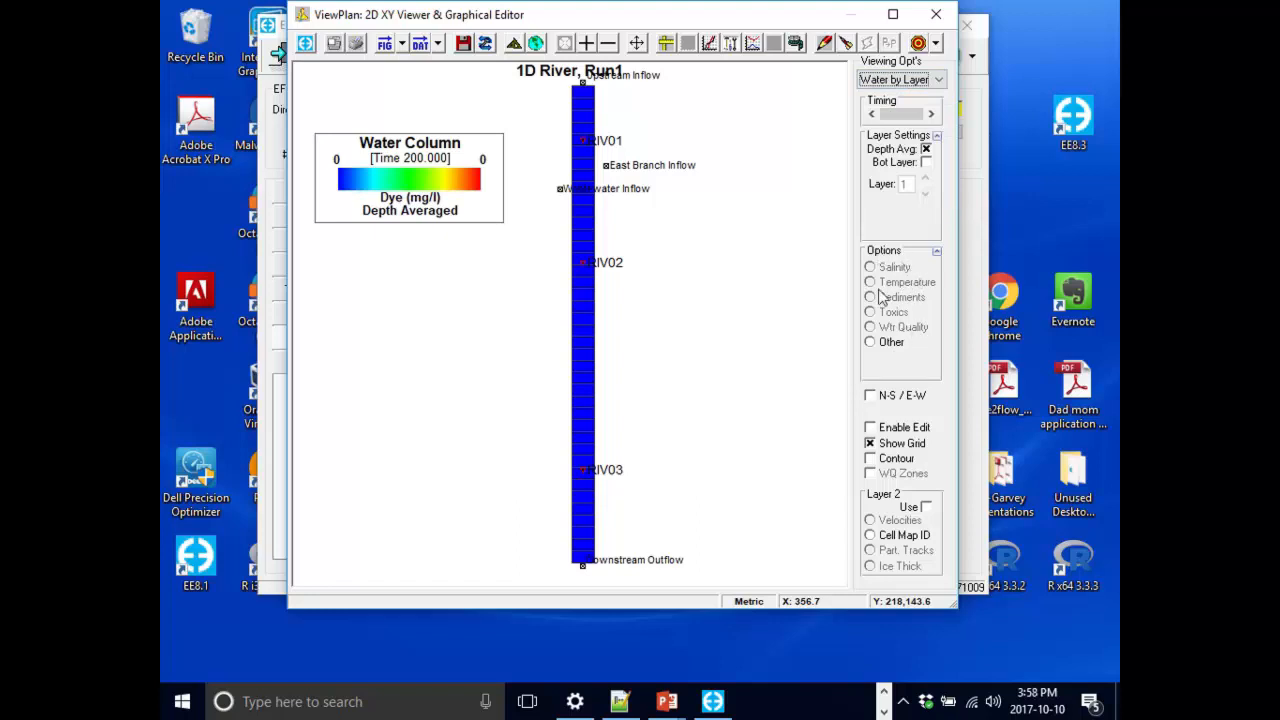
{"action": "left_click", "coordinate": [883, 346]}
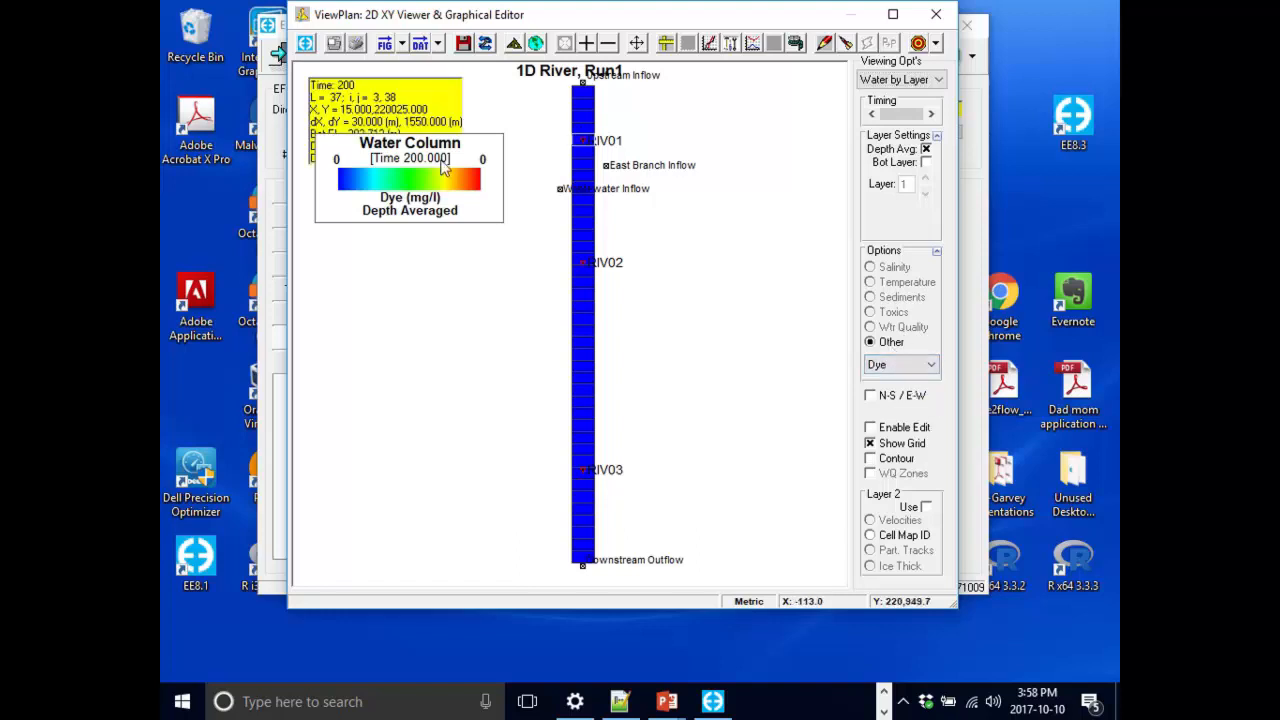
{"action": "left_click_drag", "start_coordinate": [446, 148], "coordinate": [486, 281]}
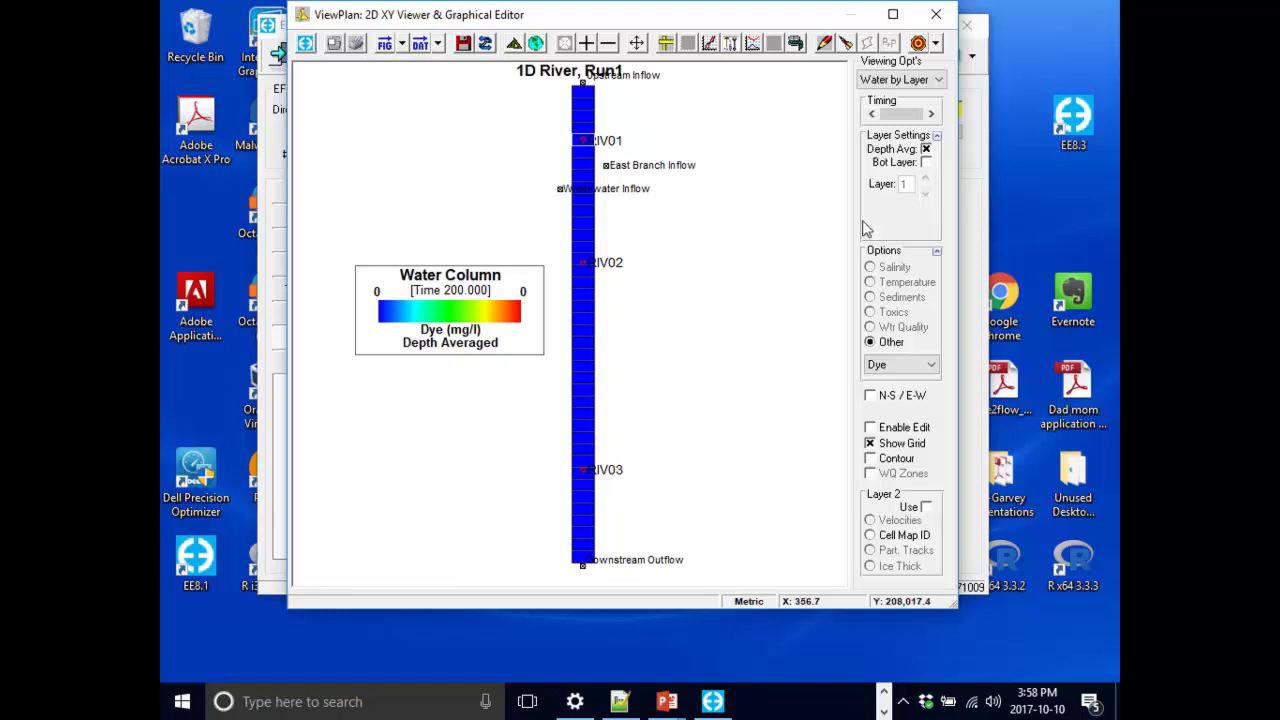
{"action": "left_click", "coordinate": [936, 15]}
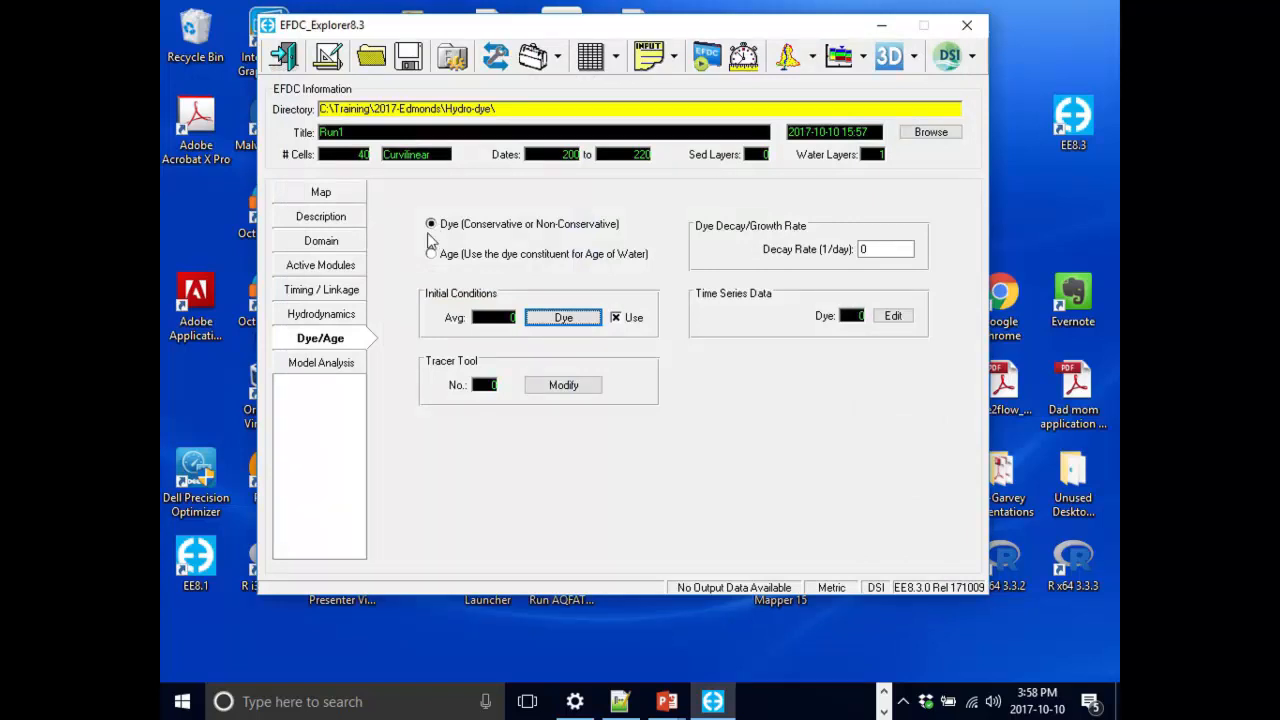
Open the dye time series editor from the domain boundary conditions and set the number of series to 3.
{"action": "left_click", "coordinate": [321, 245]}
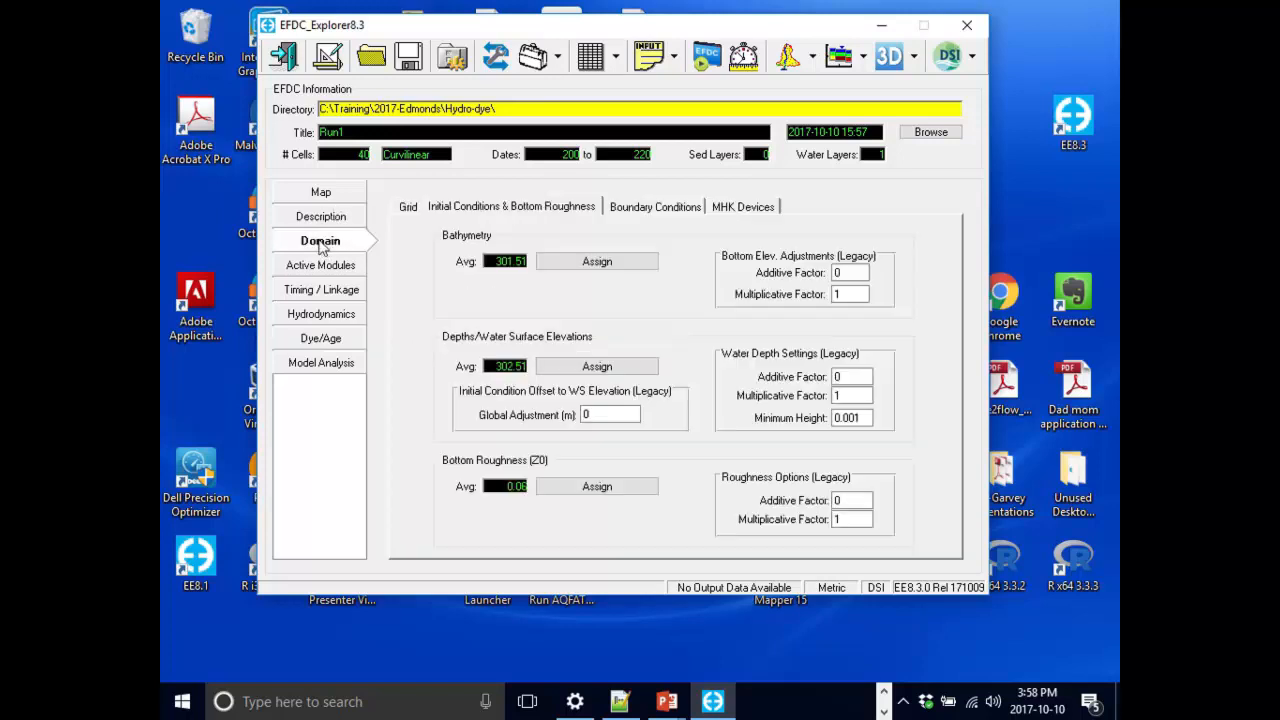
{"action": "left_click", "coordinate": [410, 210]}
{"action": "left_click", "coordinate": [528, 208]}
{"action": "left_click", "coordinate": [674, 212]}
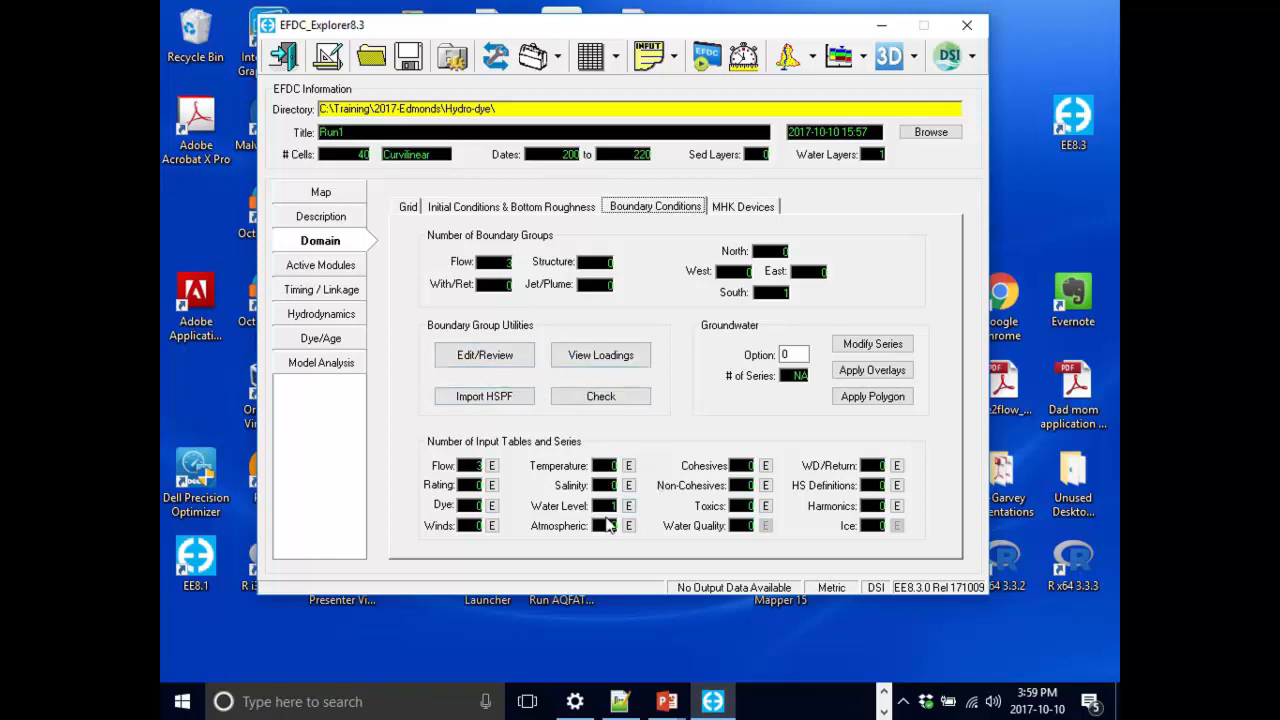
{"action": "left_click", "coordinate": [492, 507]}
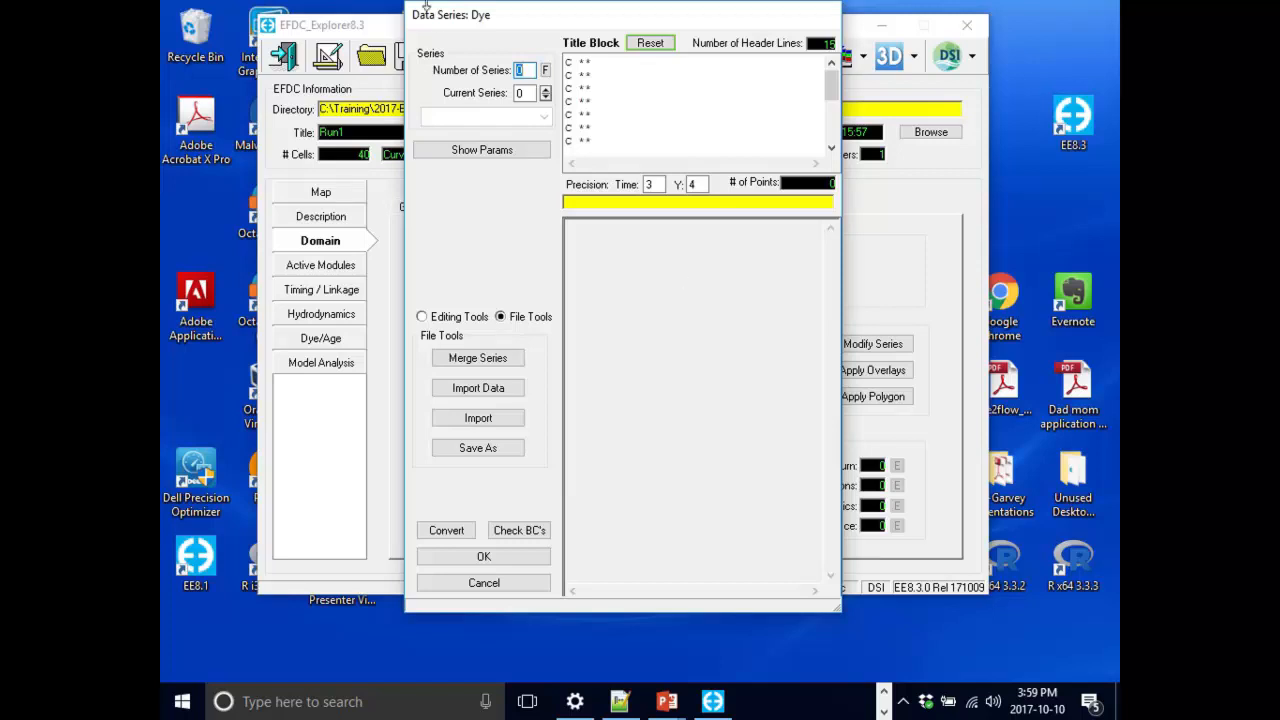
{"action": "type", "text": "3"}
{"action": "key", "text": "Return"}
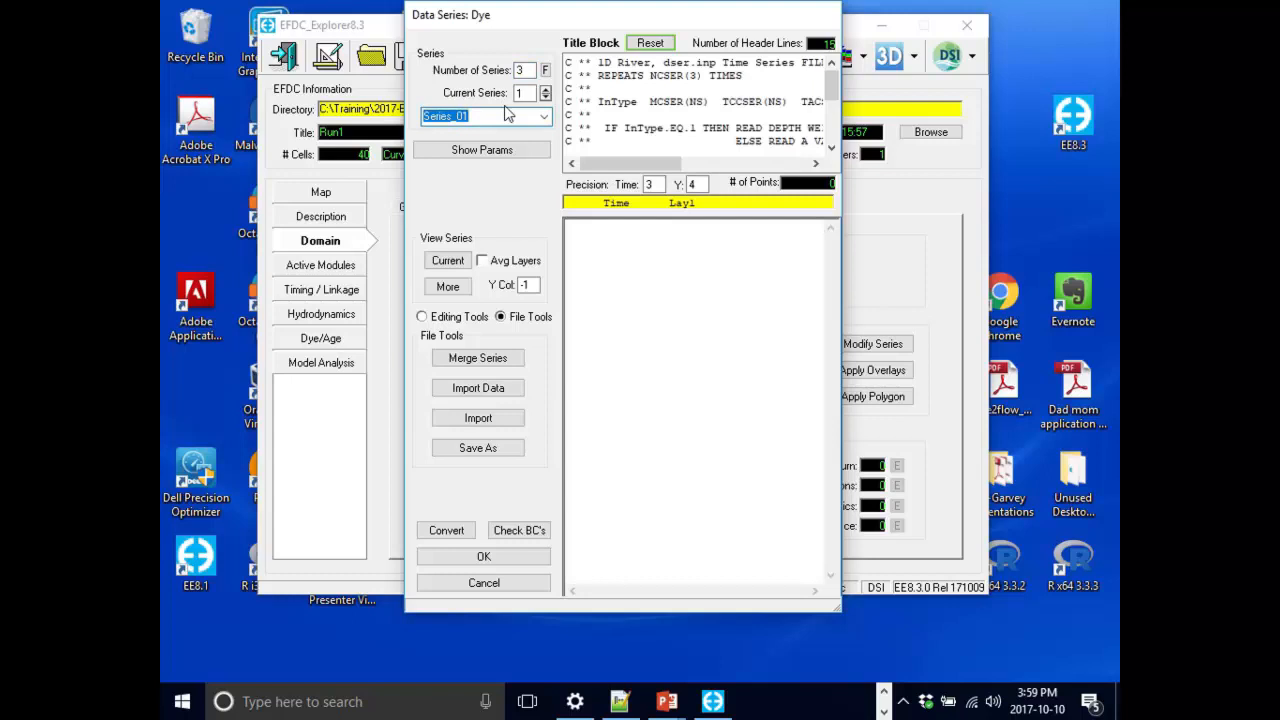
Rename series 1 to Upstream-dye and enter dye values of 0.2 at times 200 and 220.
{"action": "type", "text": "Upstream"}
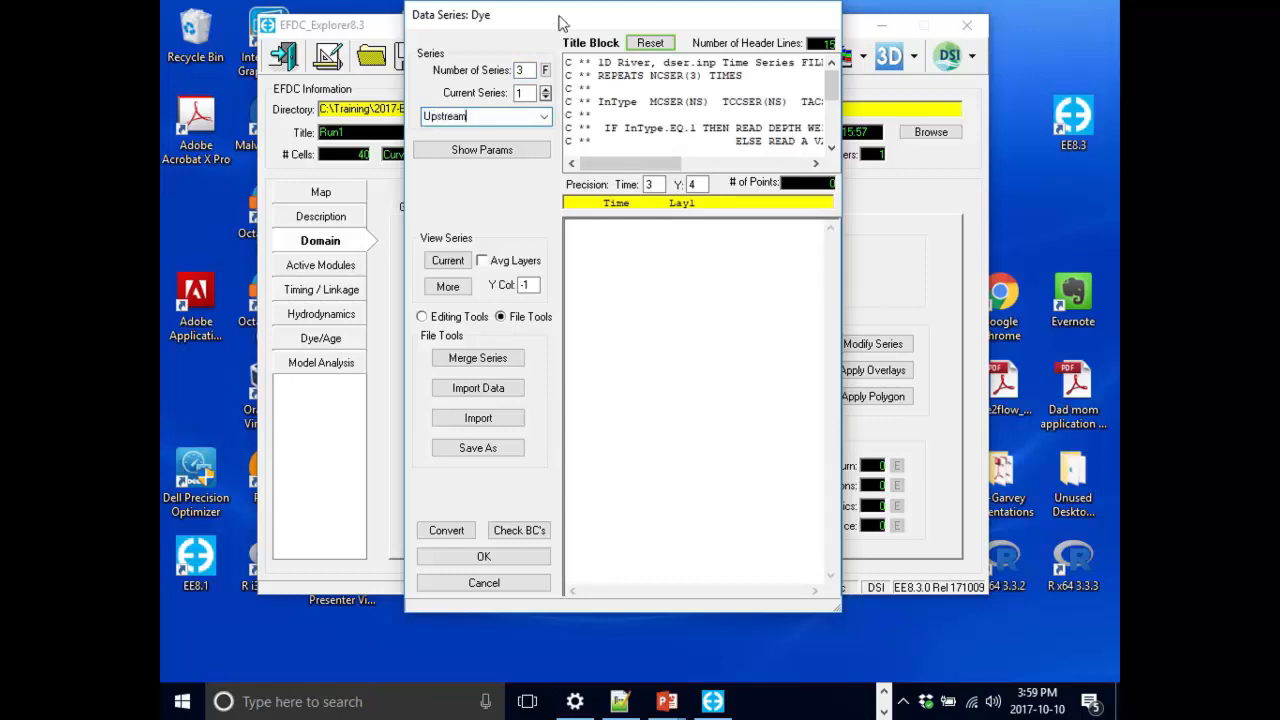
{"action": "type", "text": "-dye"}
{"action": "left_click", "coordinate": [660, 260]}
{"action": "type", "text": "200 0.2"}
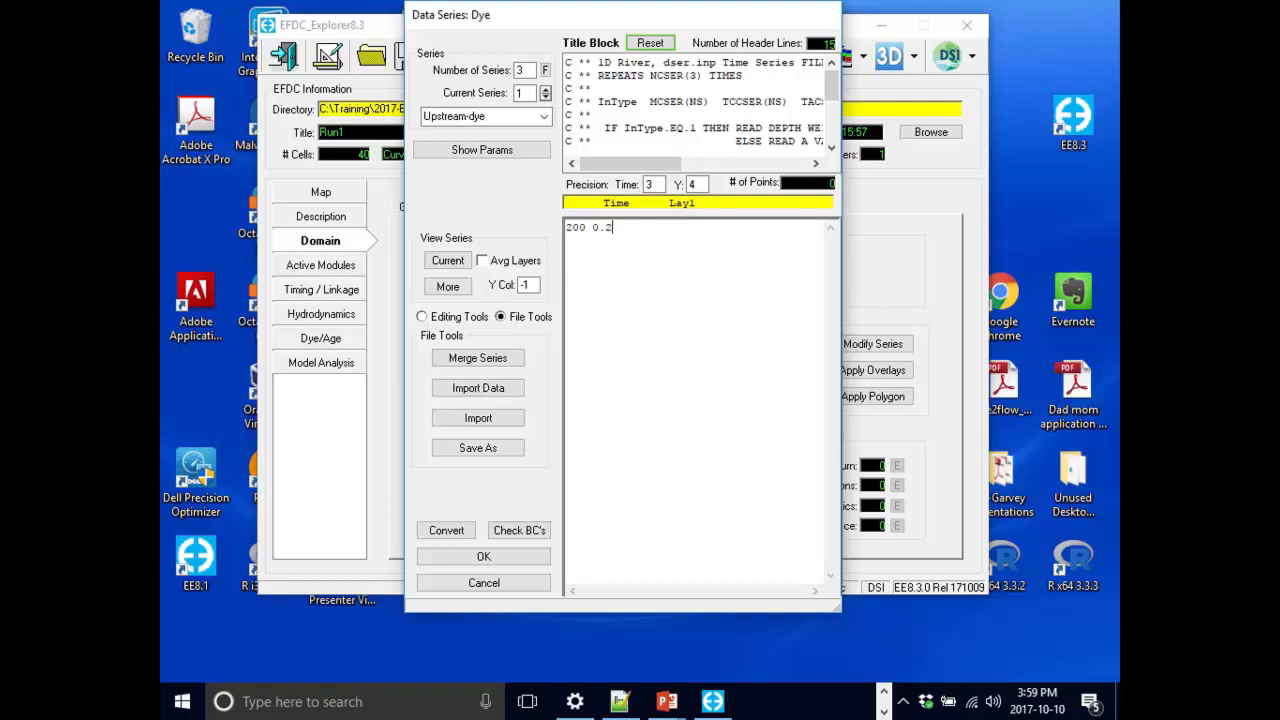
{"action": "key", "text": "Return"}
{"action": "type", "text": "220 0.2"}
Rename dye series 2 to East Branch and enter dye values of 0.2 at times 200 and 220.
{"action": "left_click", "coordinate": [546, 89]}
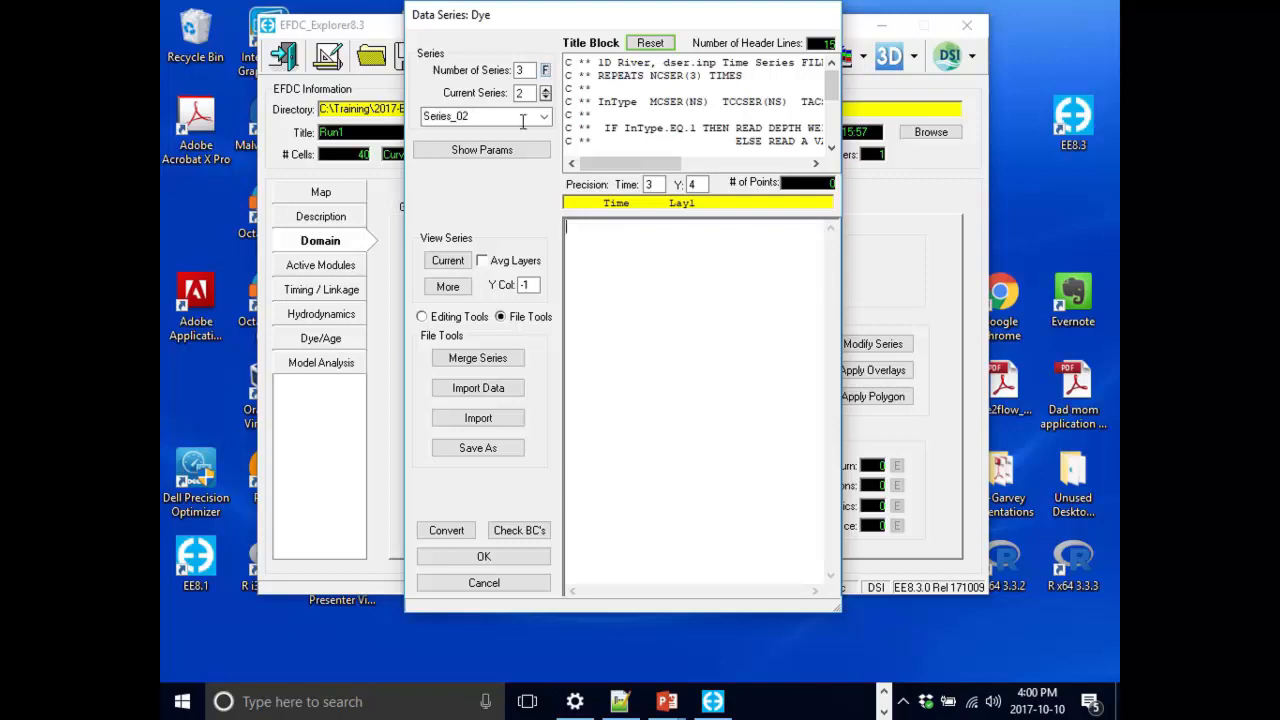
{"action": "double_click", "coordinate": [509, 119]}
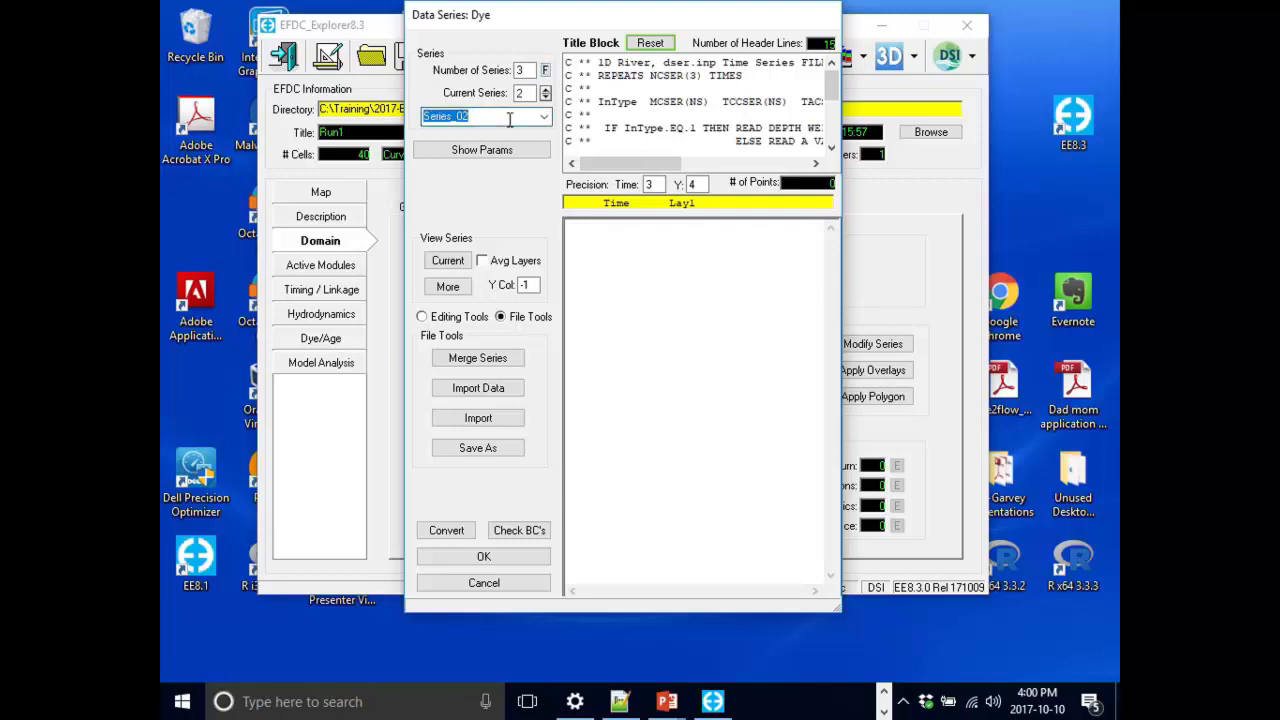
{"action": "type", "text": "East Branch"}
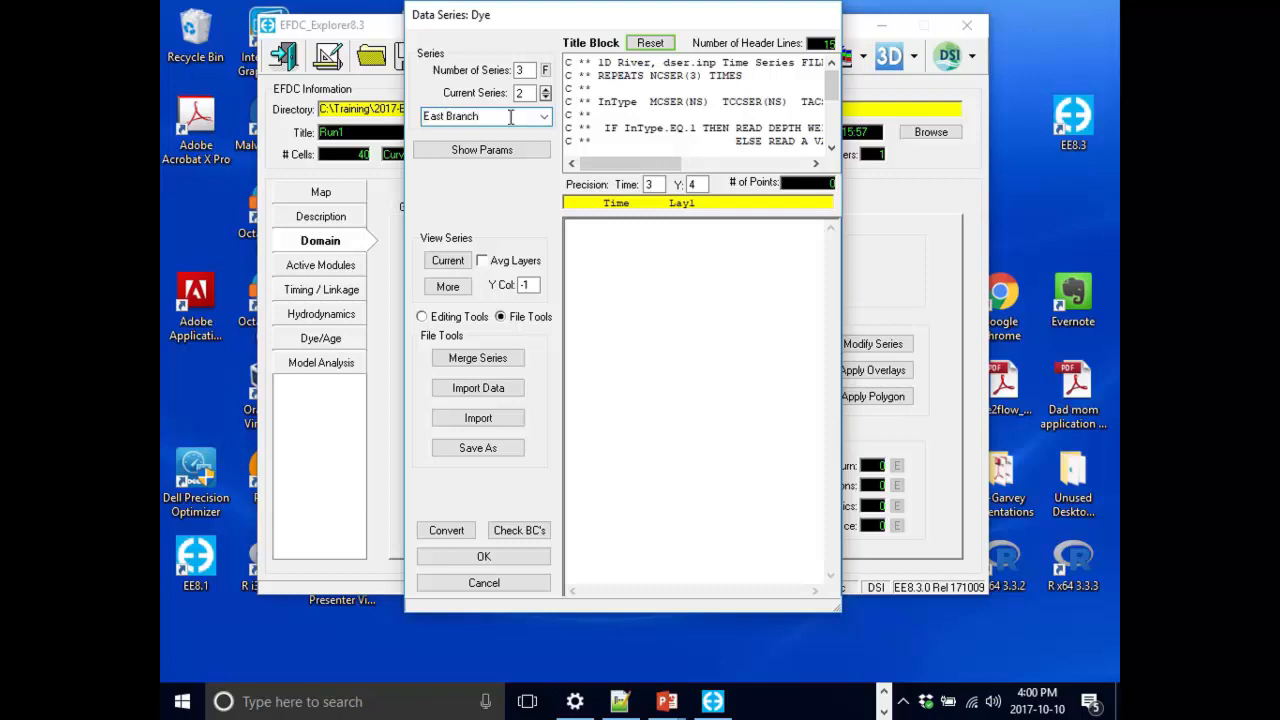
{"action": "left_click", "coordinate": [605, 290]}
{"action": "type", "text": "200 0.2"}
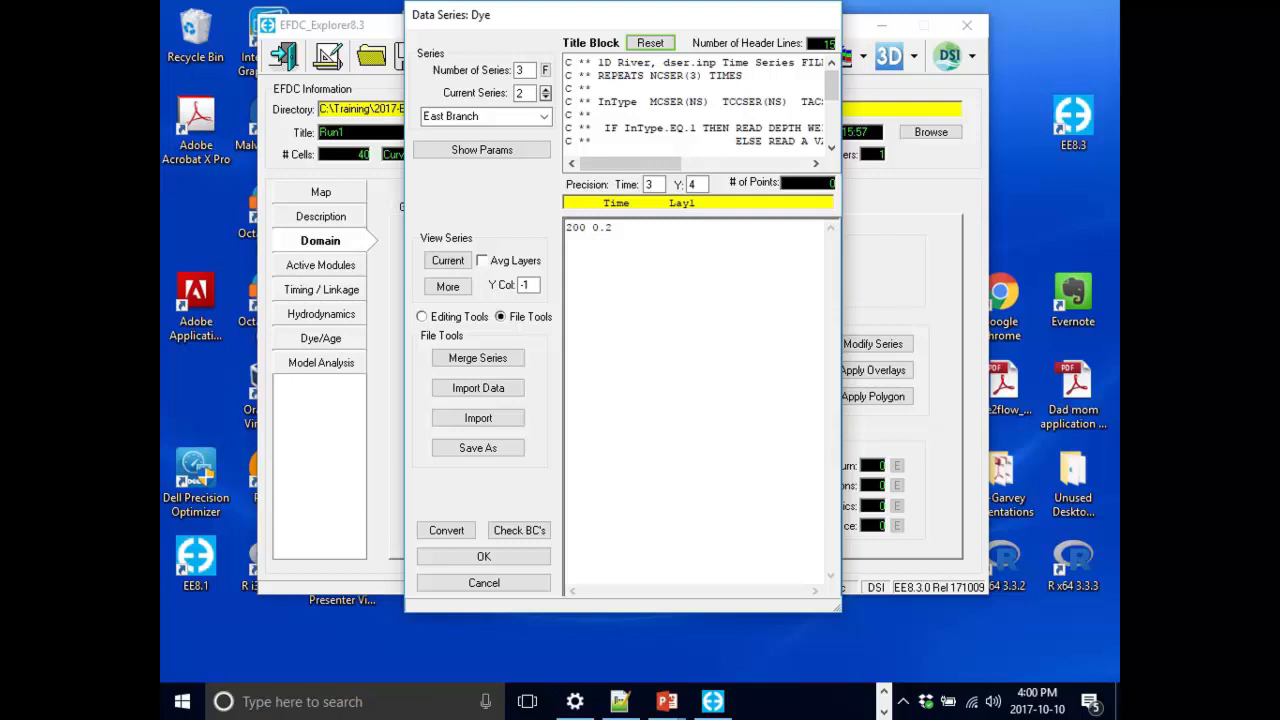
{"action": "key", "text": "Return"}
{"action": "type", "text": "220 0.2"}
Rename dye series 3 to WWTP, enter dye values of 15 at times 200 and 220, and accept the series.
{"action": "left_click", "coordinate": [547, 92]}
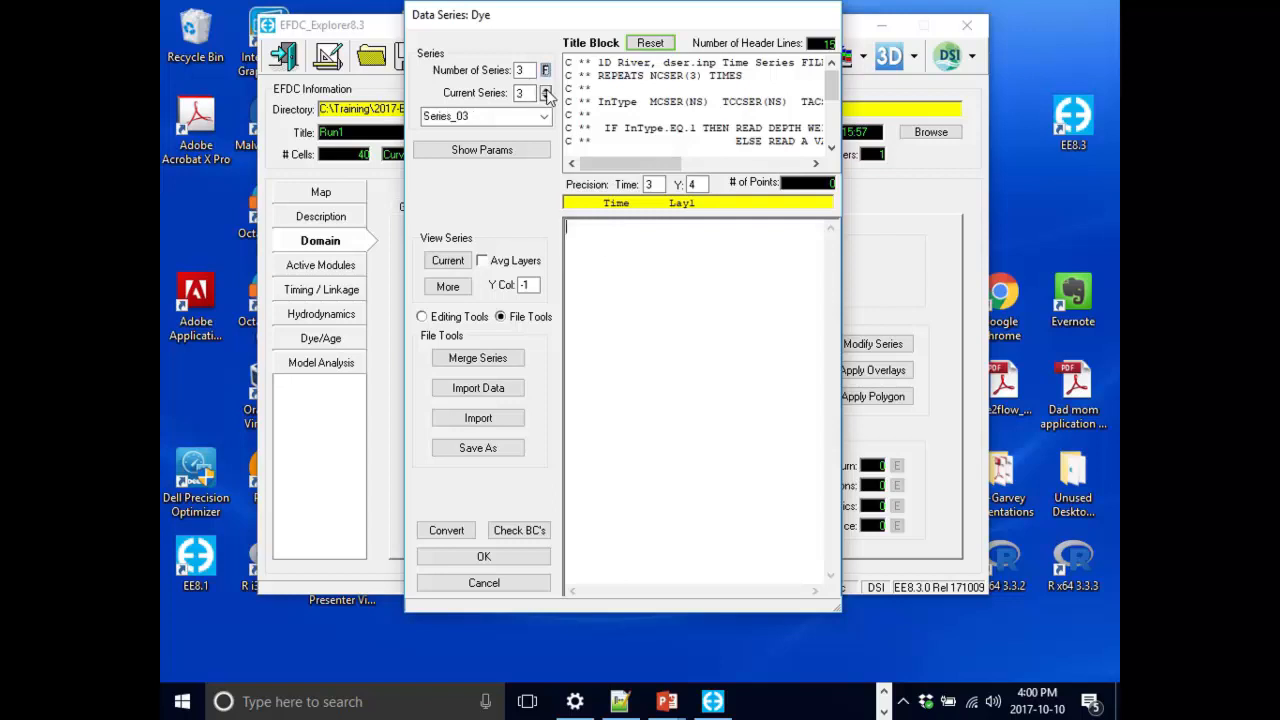
{"action": "double_click", "coordinate": [497, 116]}
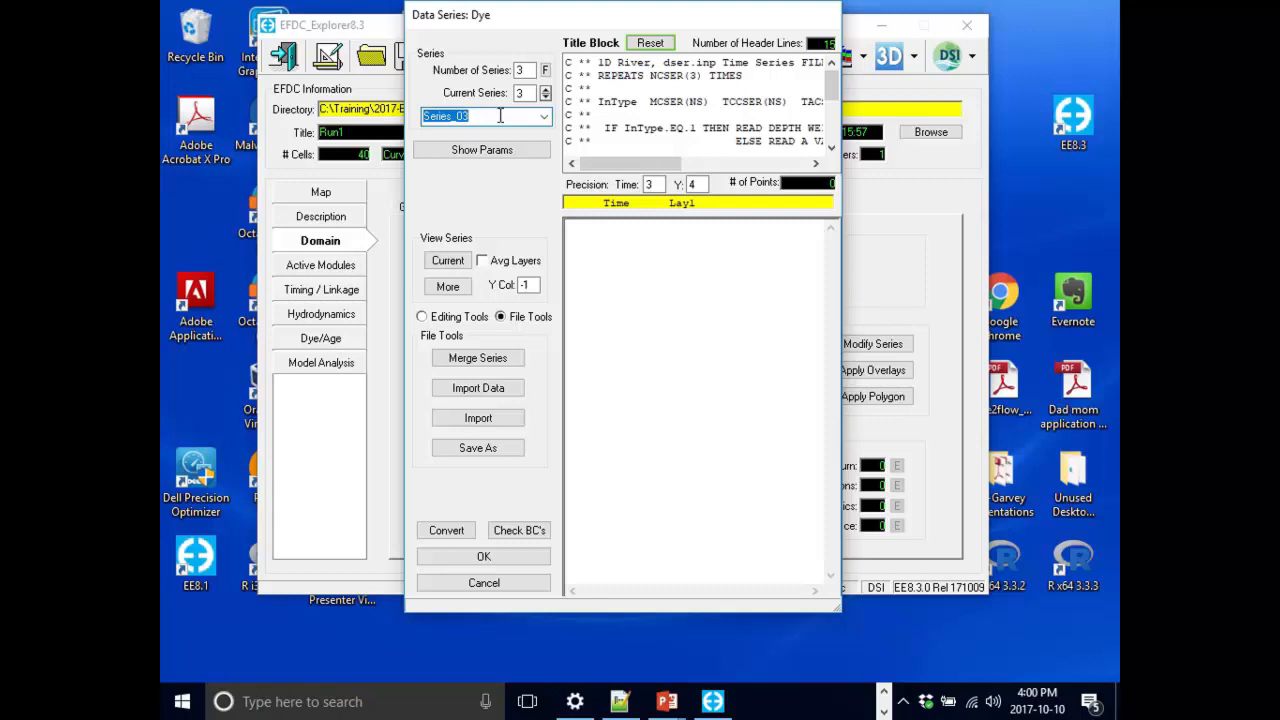
{"action": "type", "text": "WWTP"}
{"action": "left_click", "coordinate": [735, 276]}
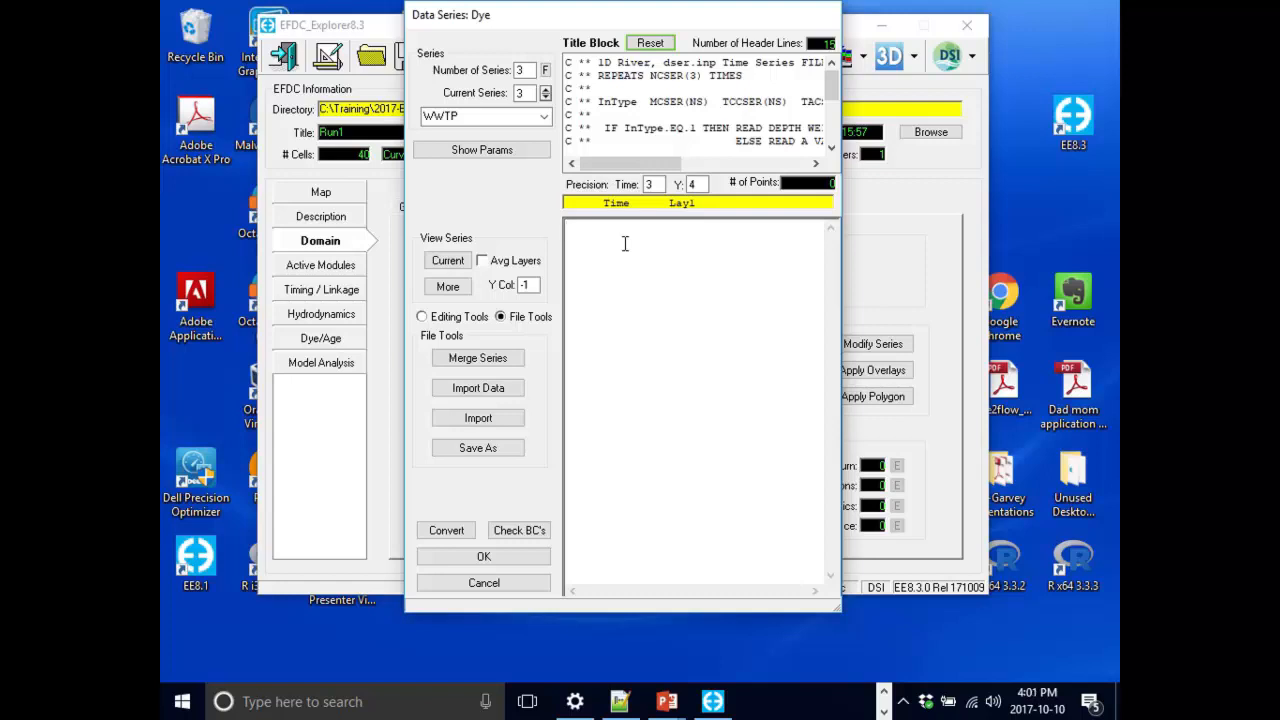
{"action": "type", "text": "200 15"}
{"action": "key", "text": "Return"}
{"action": "type", "text": "220 15"}
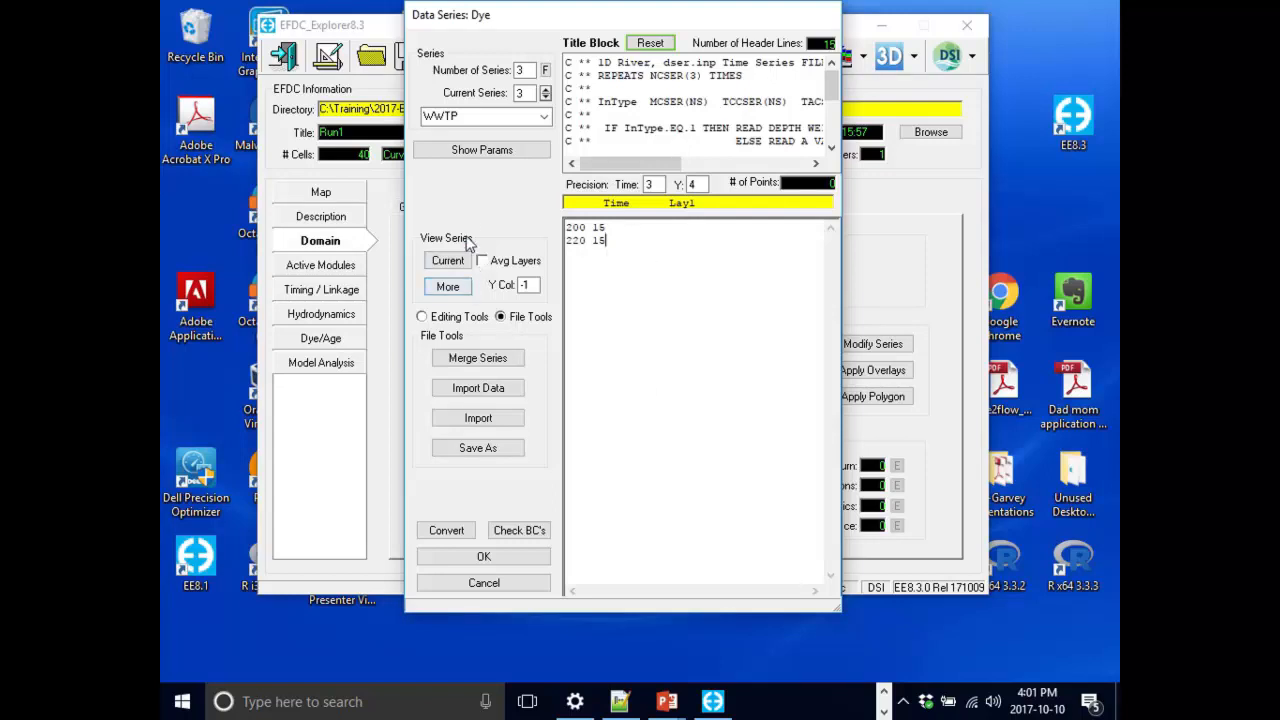
{"action": "left_click", "coordinate": [474, 562]}
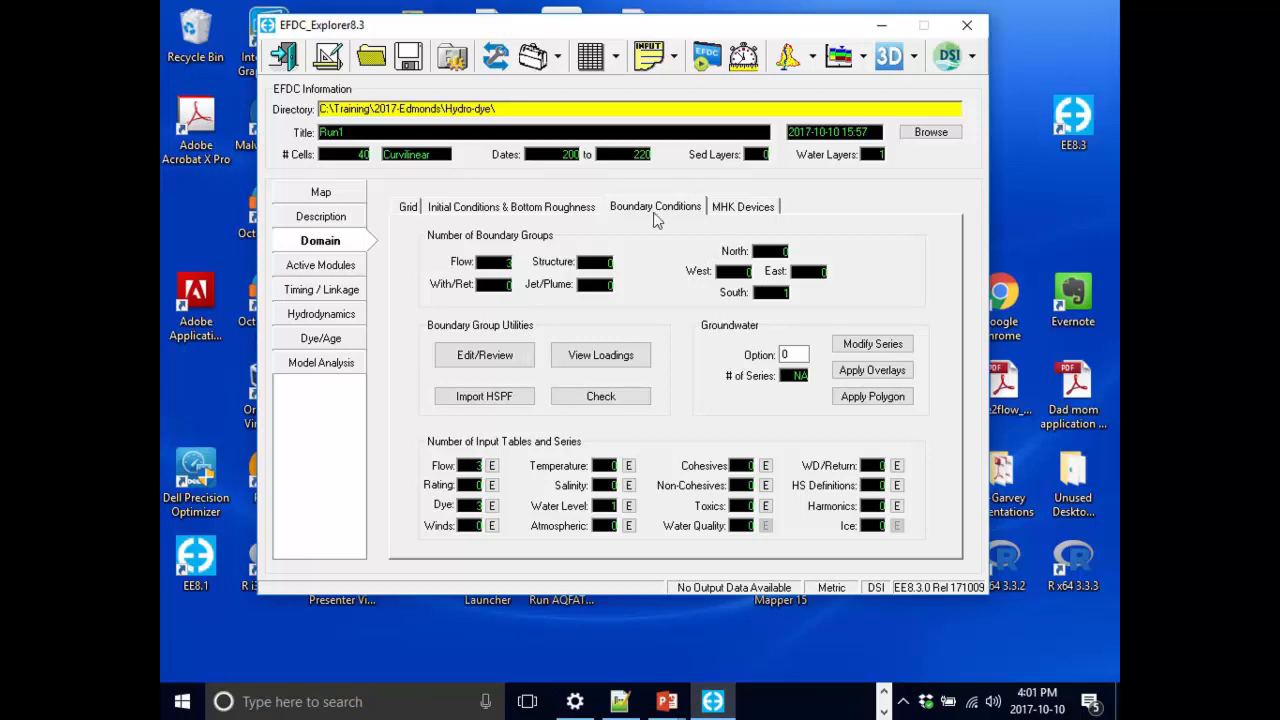
Open the boundary condition groups and review the settings of each boundary group.
{"action": "left_click", "coordinate": [508, 367]}
{"action": "left_click_drag", "start_coordinate": [673, 147], "coordinate": [752, 139]}
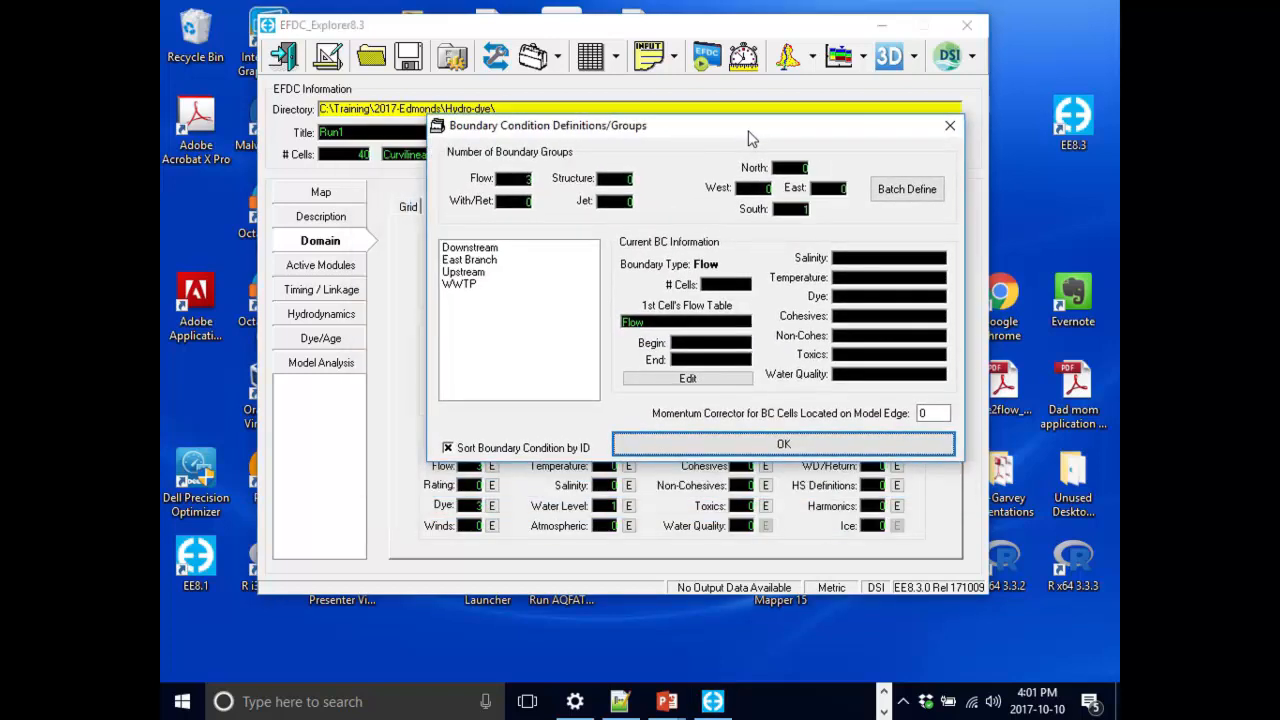
{"action": "left_click", "coordinate": [497, 250]}
{"action": "left_click", "coordinate": [499, 260]}
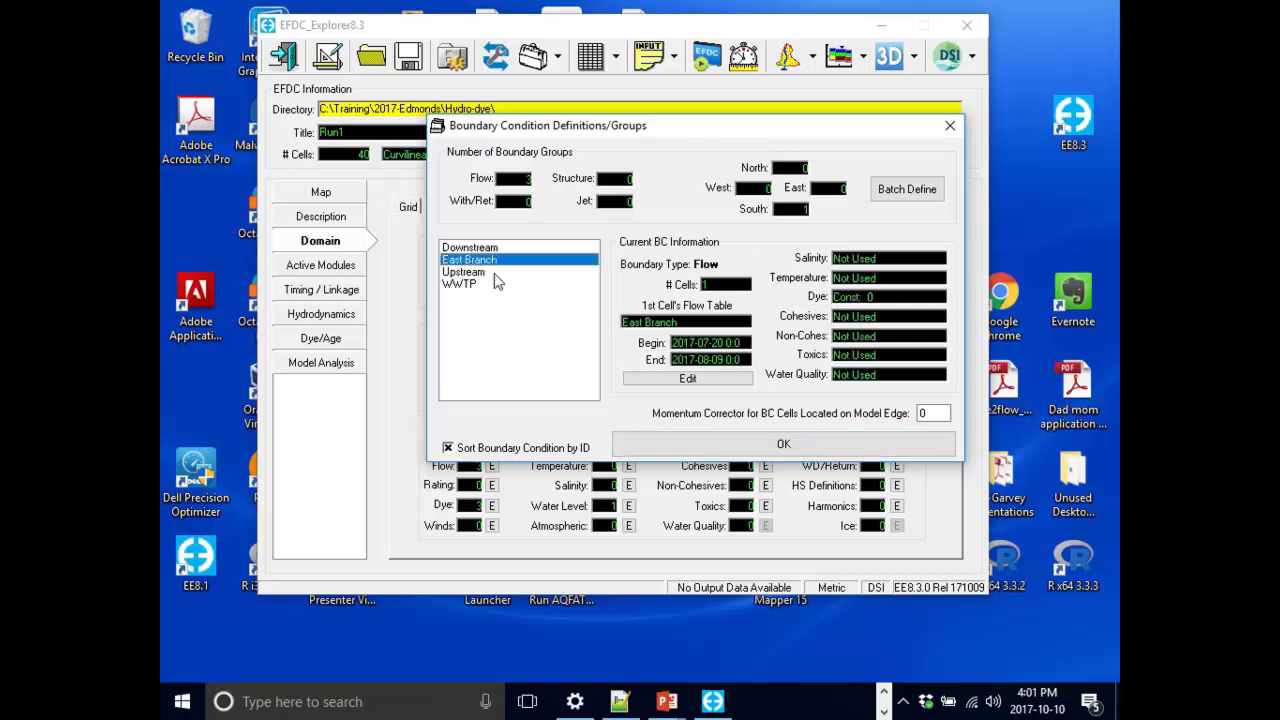
{"action": "left_click", "coordinate": [500, 272]}
{"action": "left_click", "coordinate": [500, 285]}
{"action": "left_click", "coordinate": [529, 271]}
{"action": "left_click", "coordinate": [530, 260]}
{"action": "left_click", "coordinate": [531, 248]}
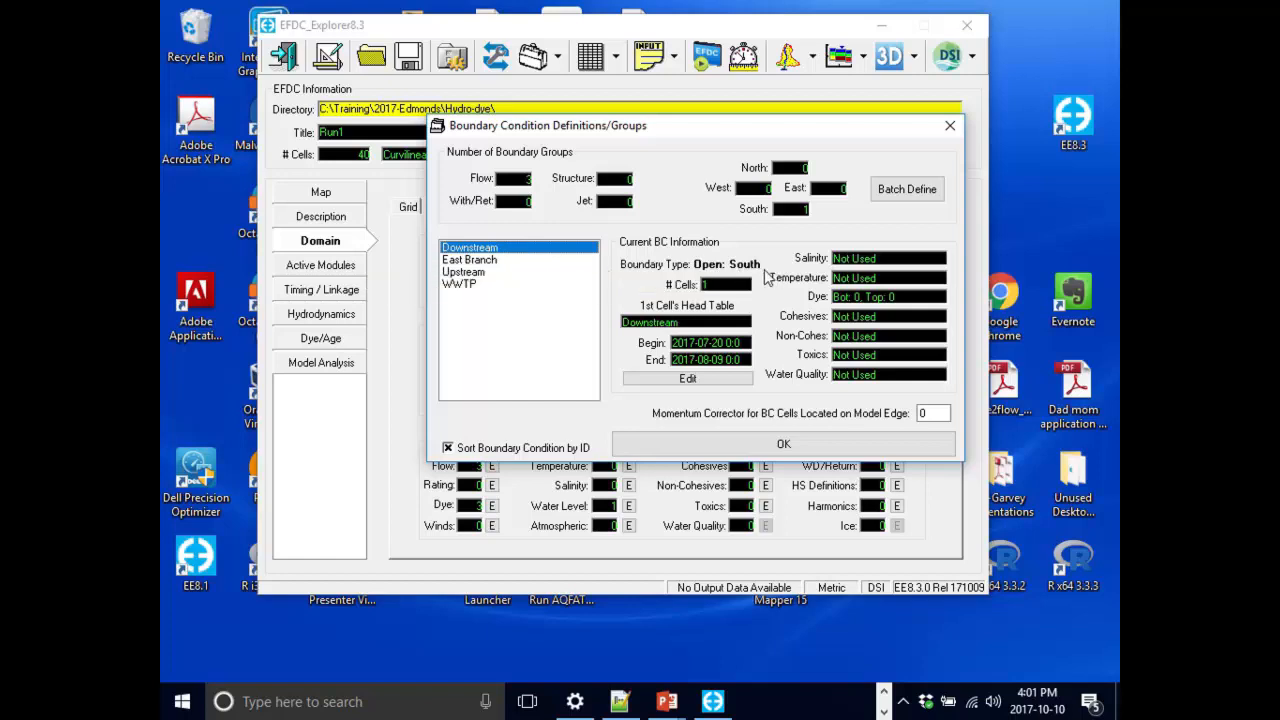
{"action": "left_click", "coordinate": [508, 262]}
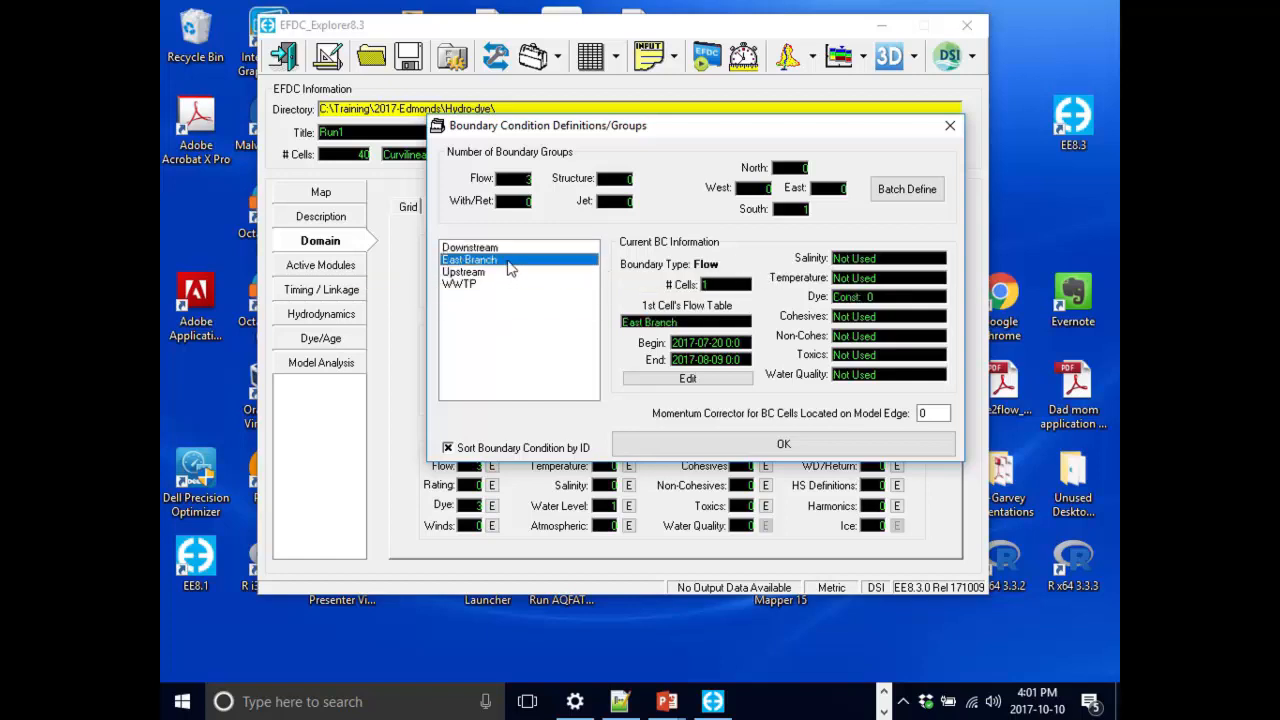
{"action": "left_click", "coordinate": [511, 284]}
{"action": "left_click", "coordinate": [512, 273]}
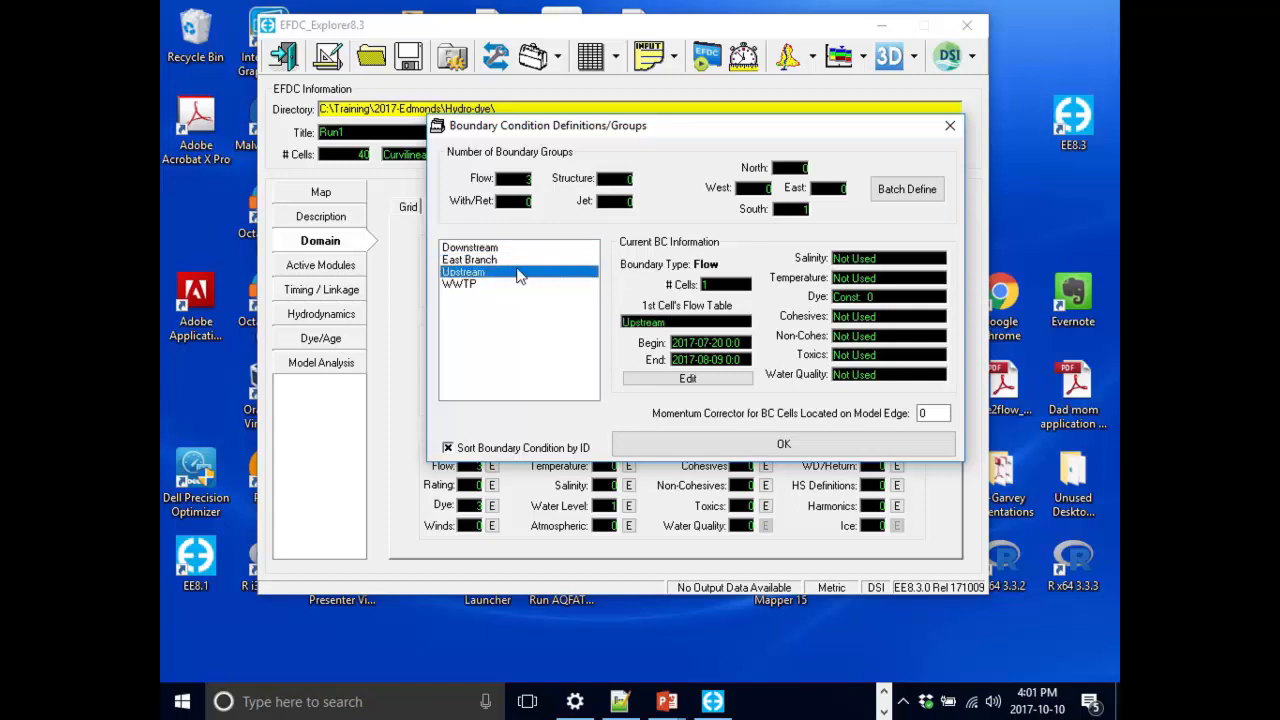
Assign the East Branch dye series as the dye concentration table of the East Branch flow boundary.
{"action": "left_click", "coordinate": [520, 262]}
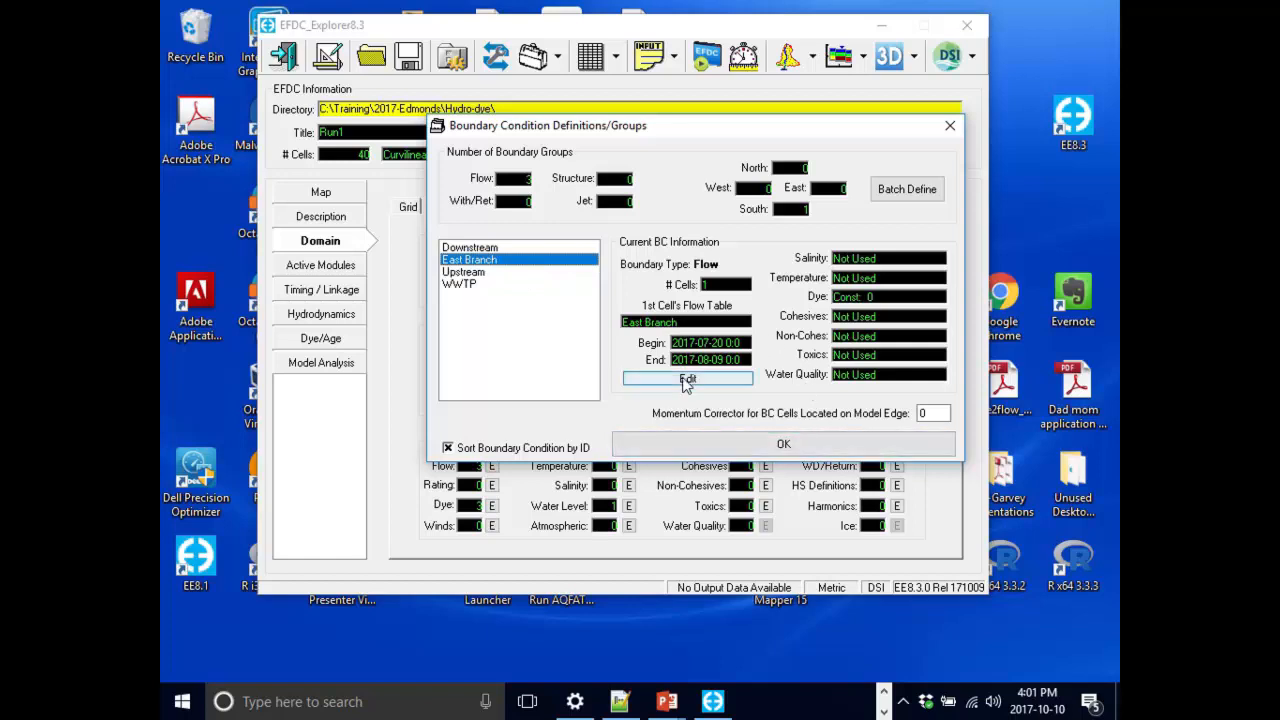
{"action": "left_click", "coordinate": [685, 380]}
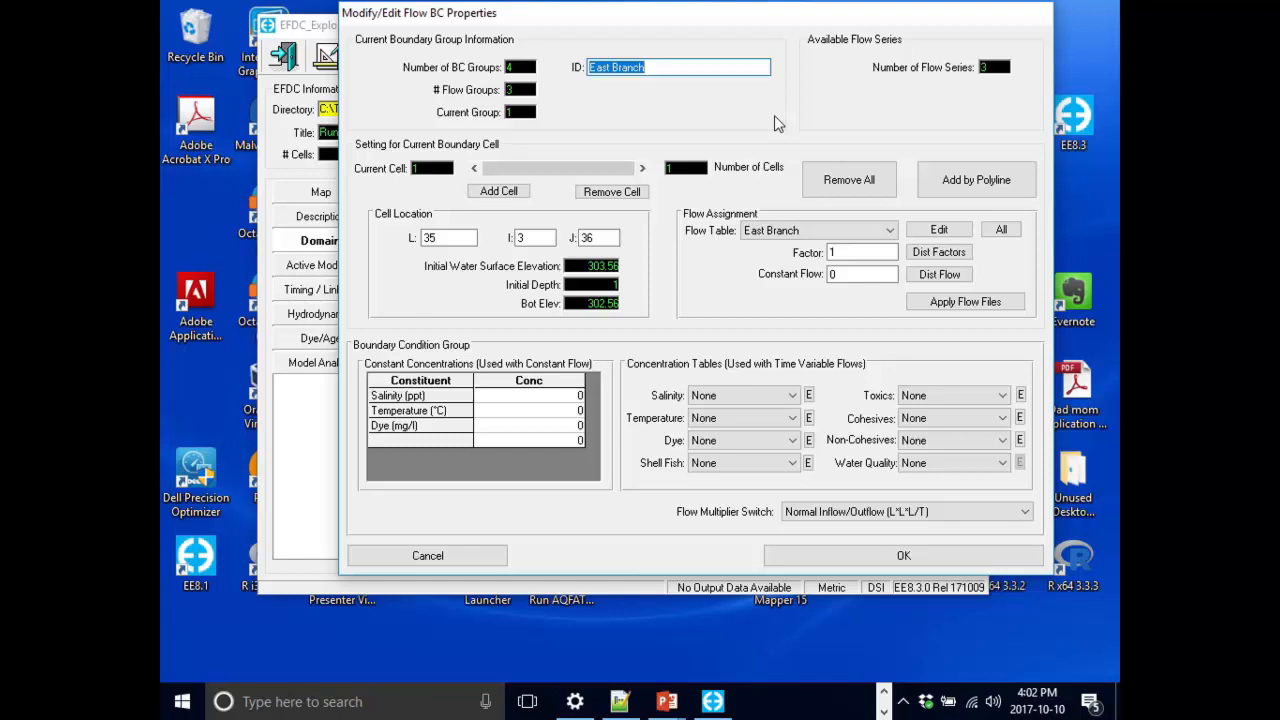
{"action": "left_click_drag", "start_coordinate": [687, 22], "coordinate": [604, 22]}
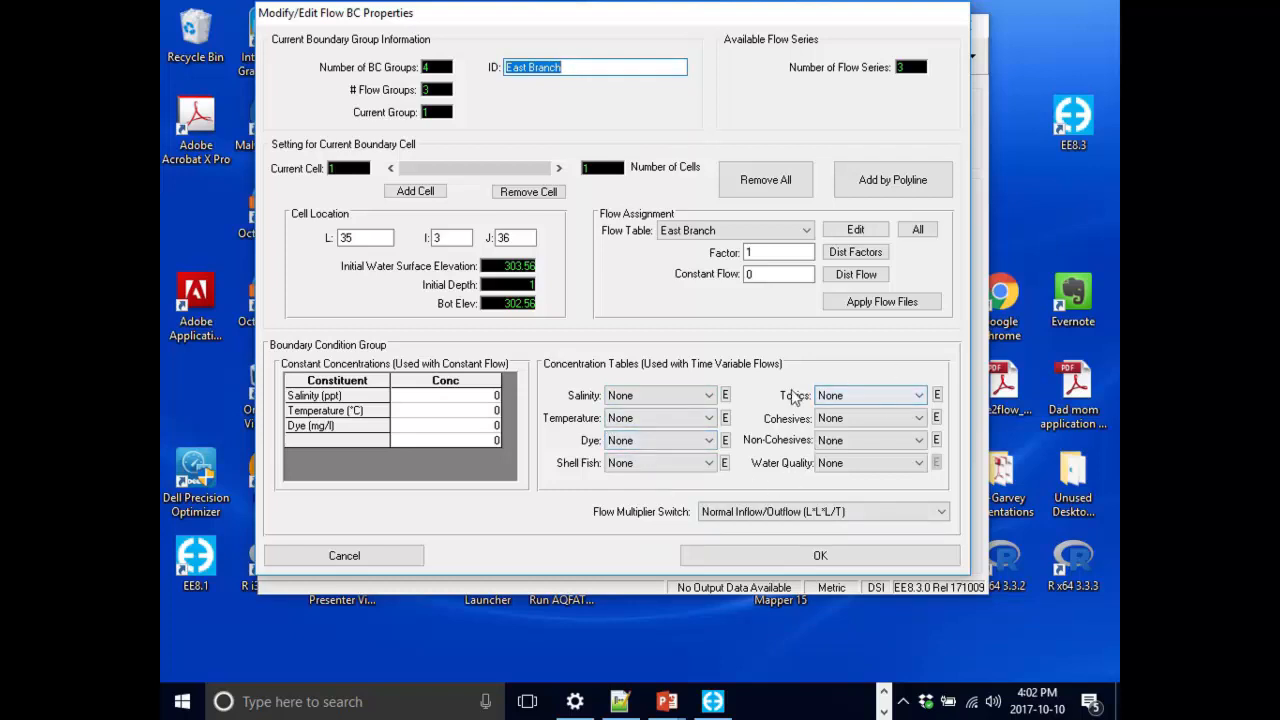
{"action": "left_click", "coordinate": [678, 441]}
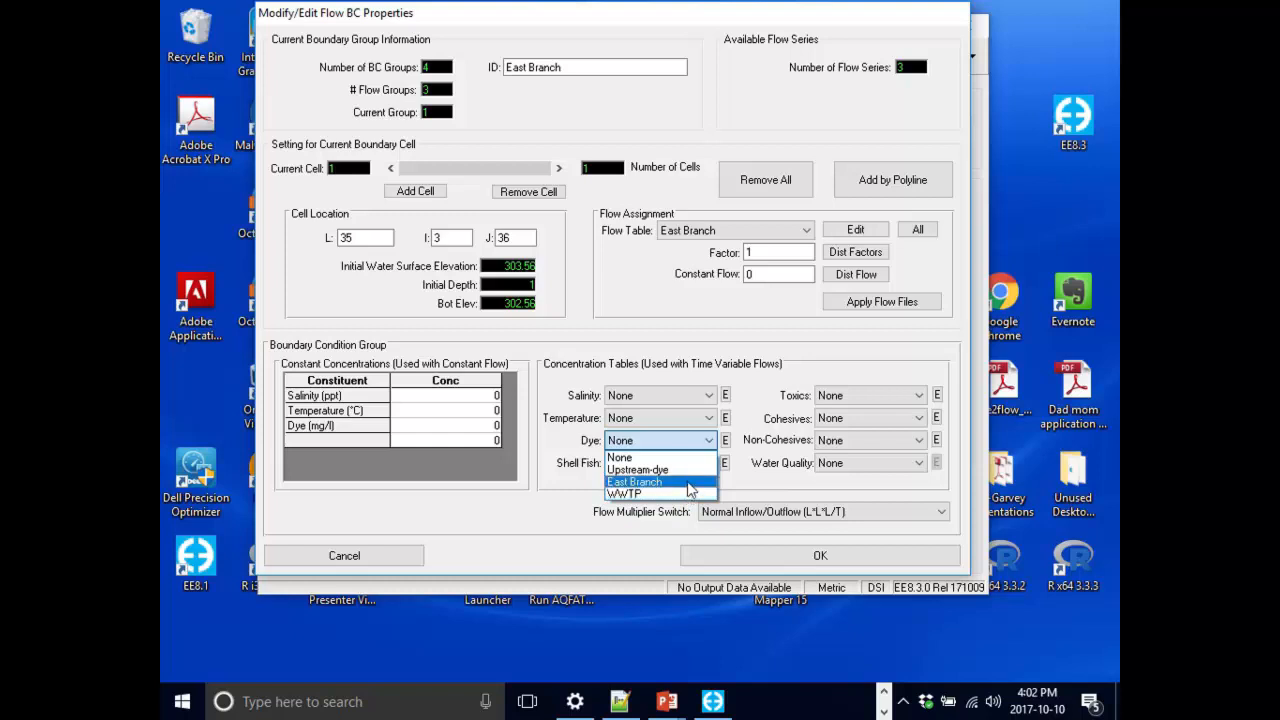
{"action": "left_click", "coordinate": [688, 484]}
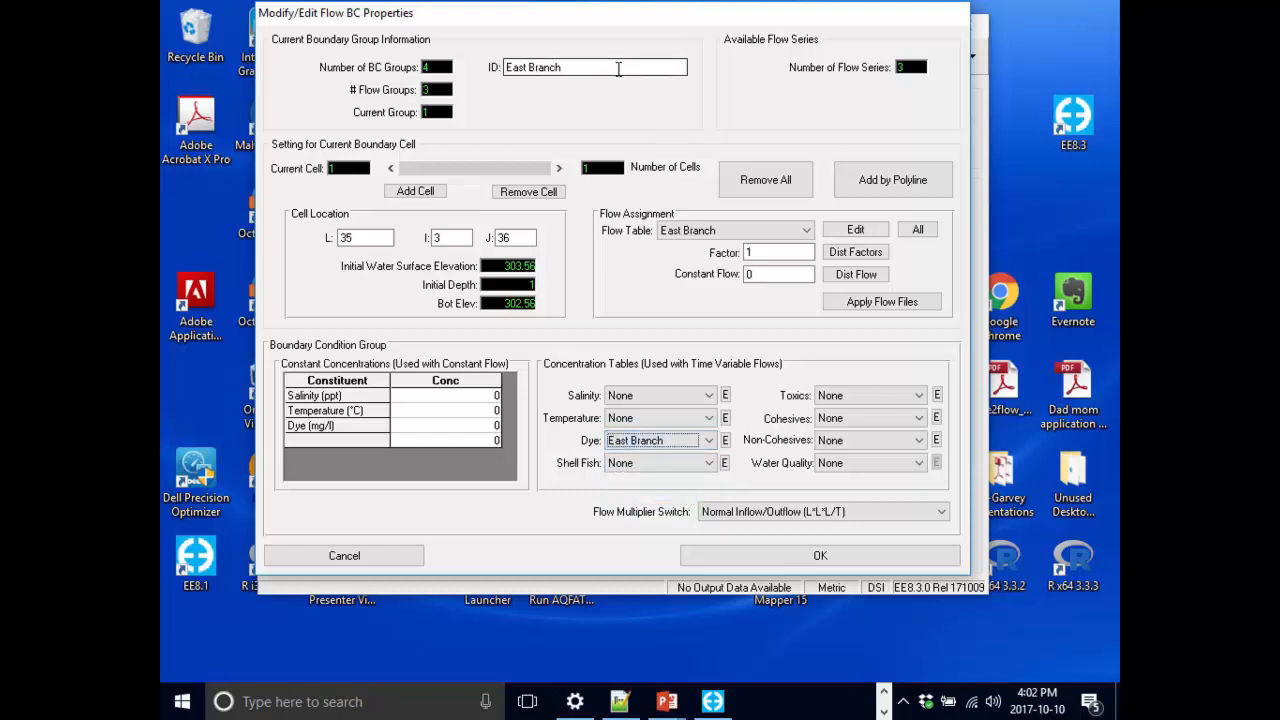
{"action": "left_click", "coordinate": [577, 69]}
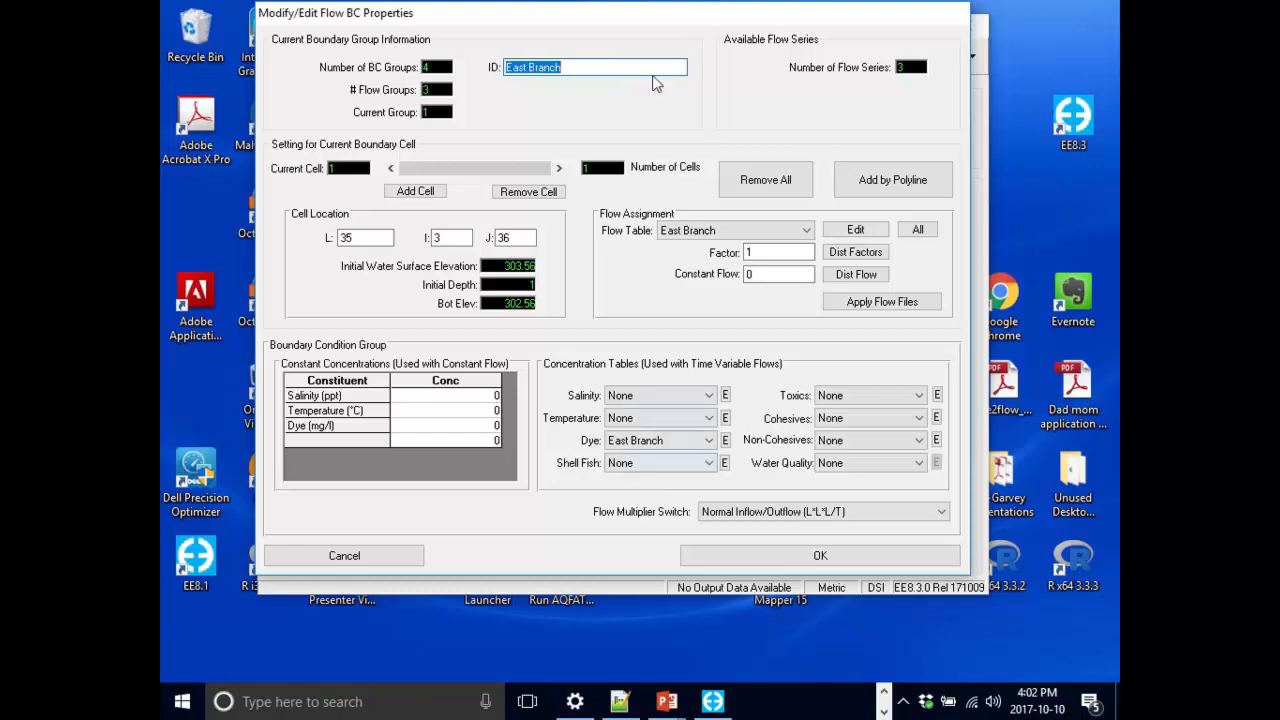
{"action": "left_click", "coordinate": [663, 69]}
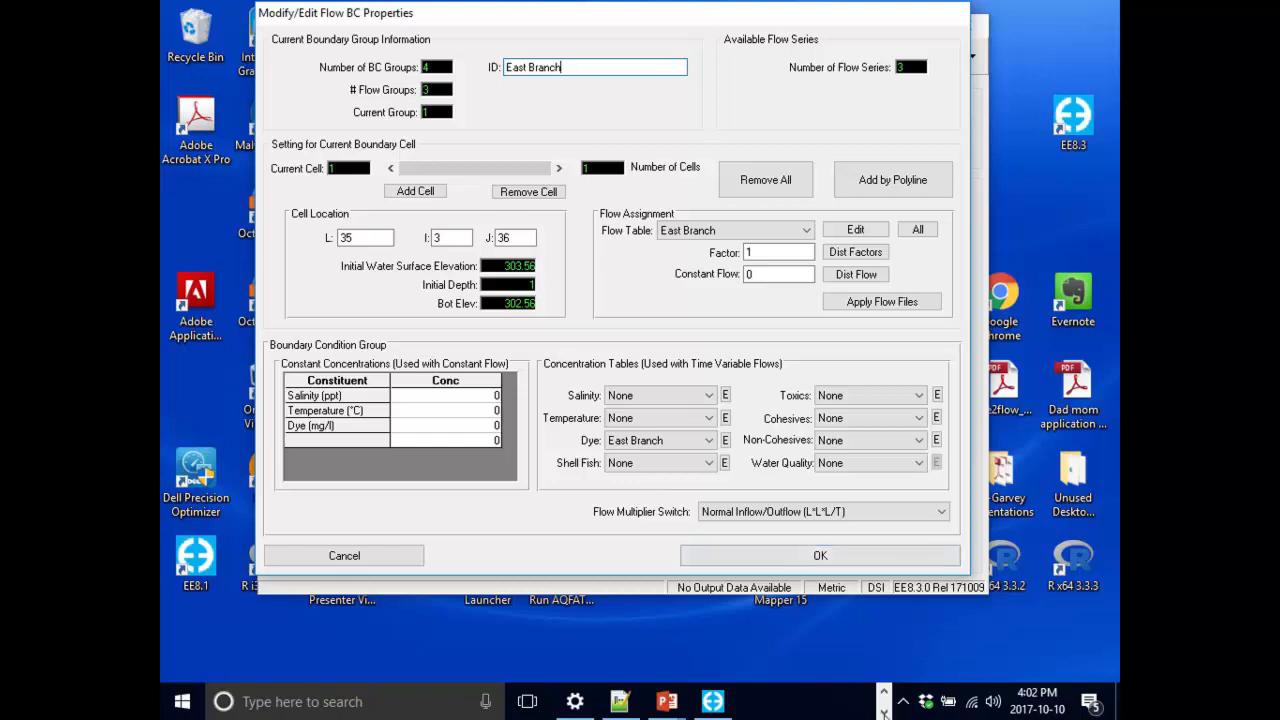
{"action": "left_click", "coordinate": [900, 556]}
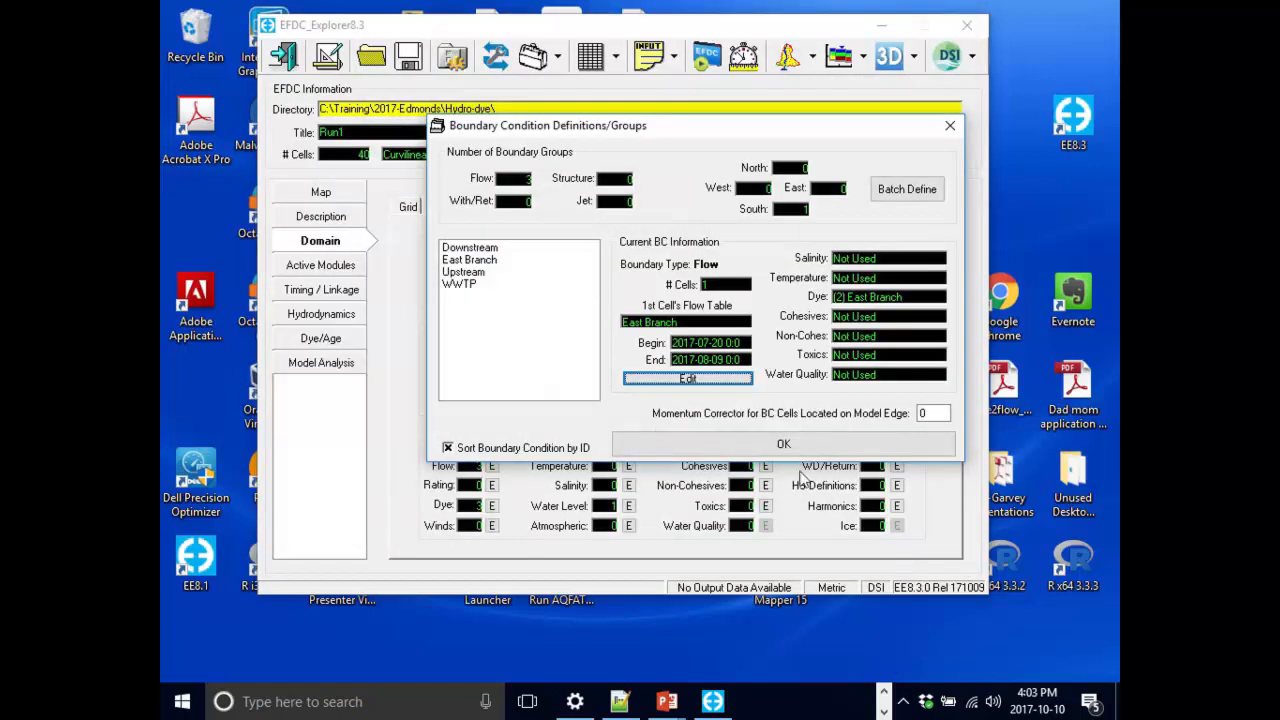
Assign the Upstream-dye series as the dye concentration table of the Upstream flow boundary.
{"action": "left_click", "coordinate": [475, 262]}
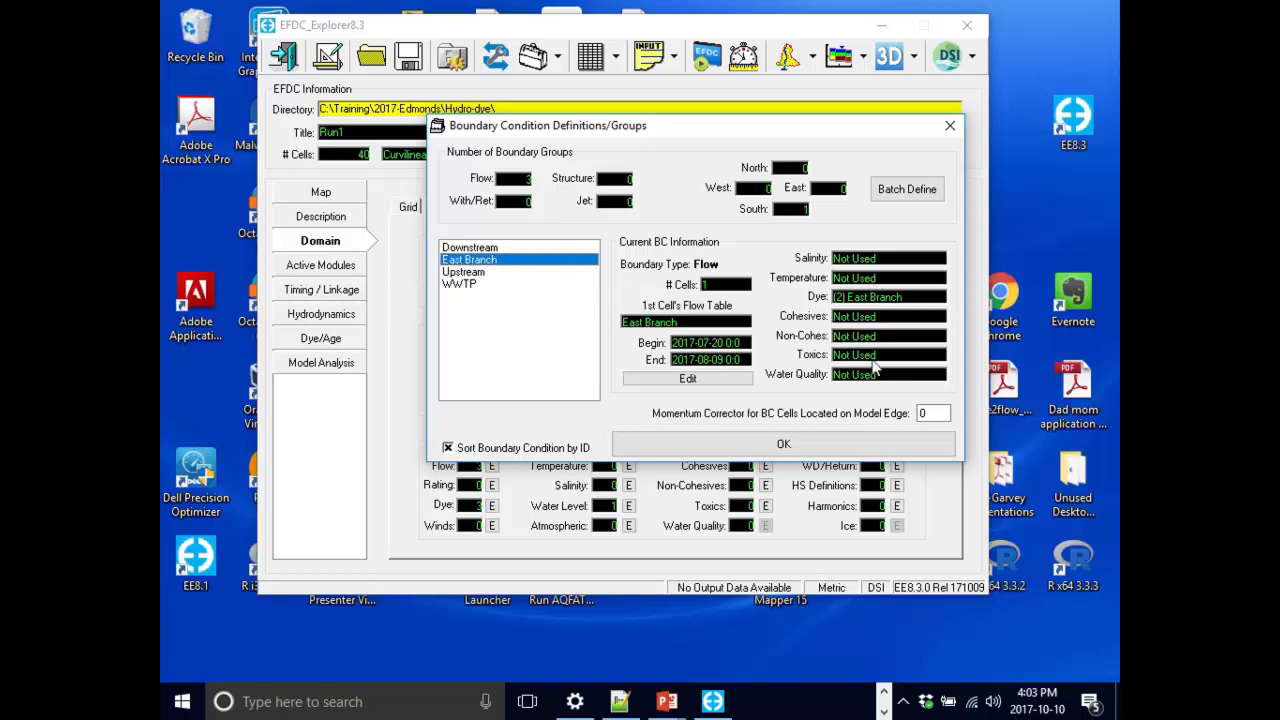
{"action": "left_click", "coordinate": [462, 273]}
{"action": "left_click", "coordinate": [700, 378]}
{"action": "left_click", "coordinate": [716, 441]}
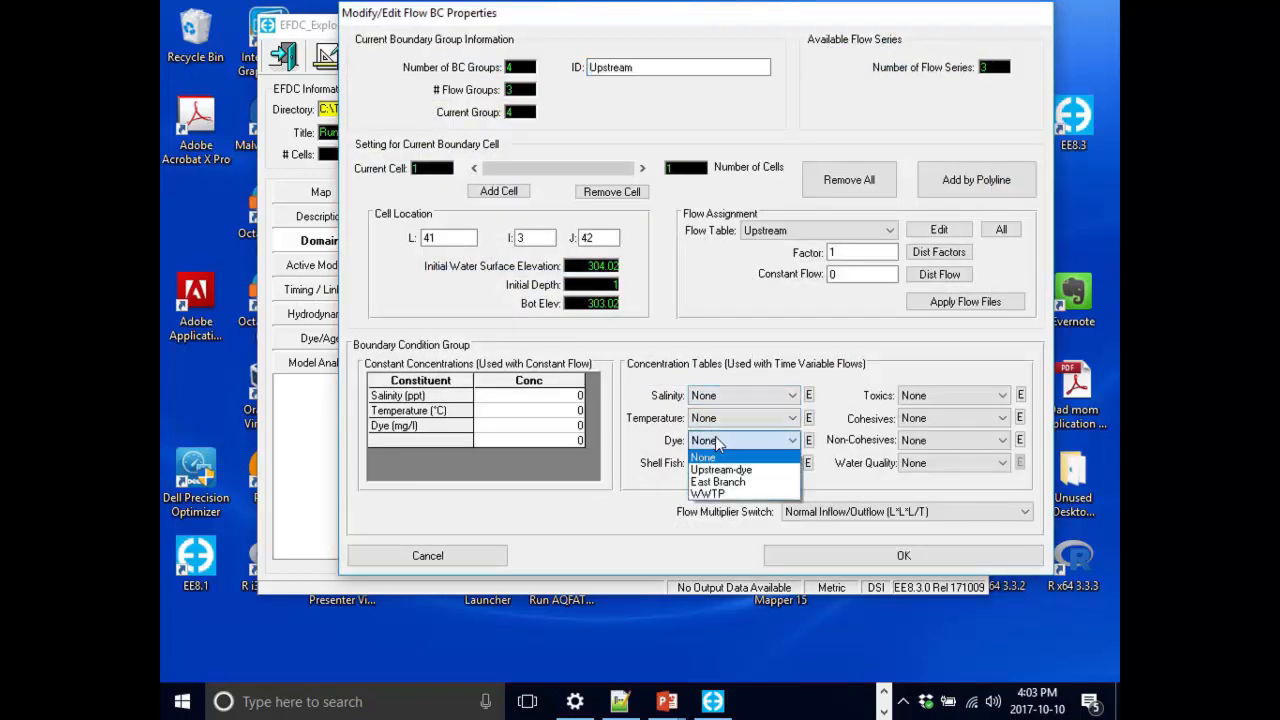
{"action": "left_click", "coordinate": [737, 470]}
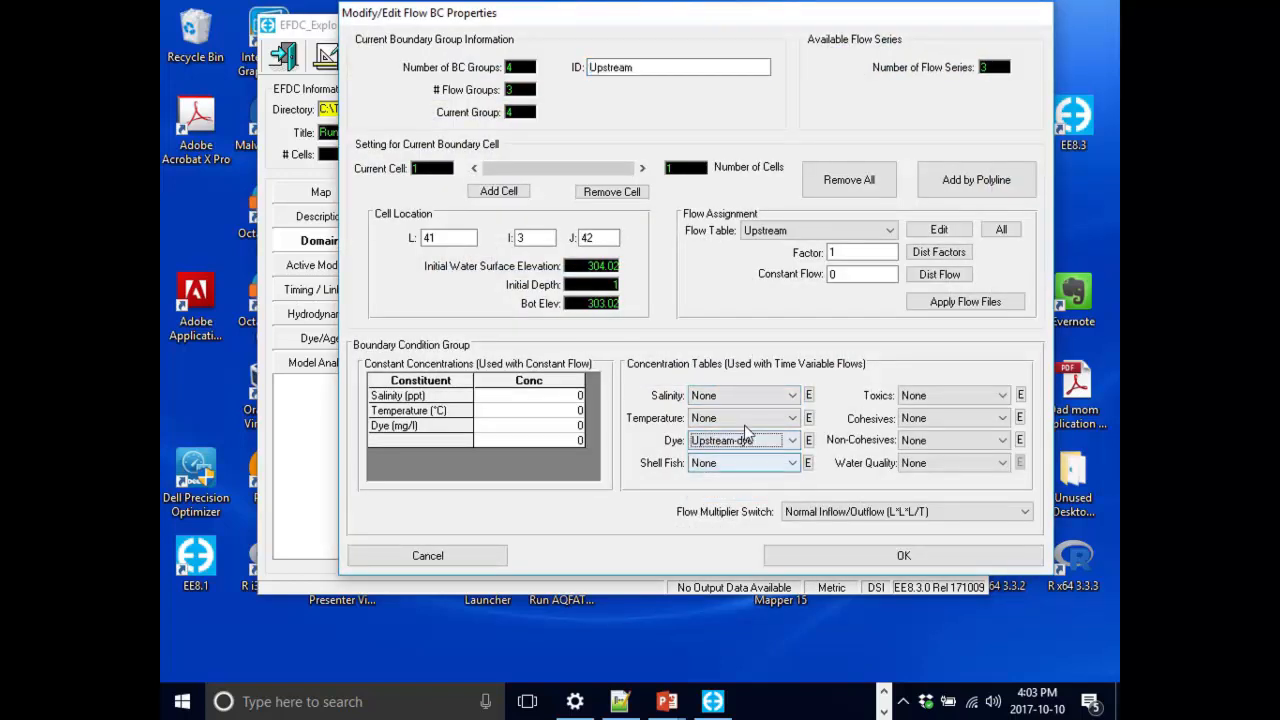
{"action": "left_click", "coordinate": [857, 557]}
Assign the WWTP dye series as the dye concentration table of the WWTP boundary and close the boundary groups.
{"action": "left_click", "coordinate": [490, 286]}
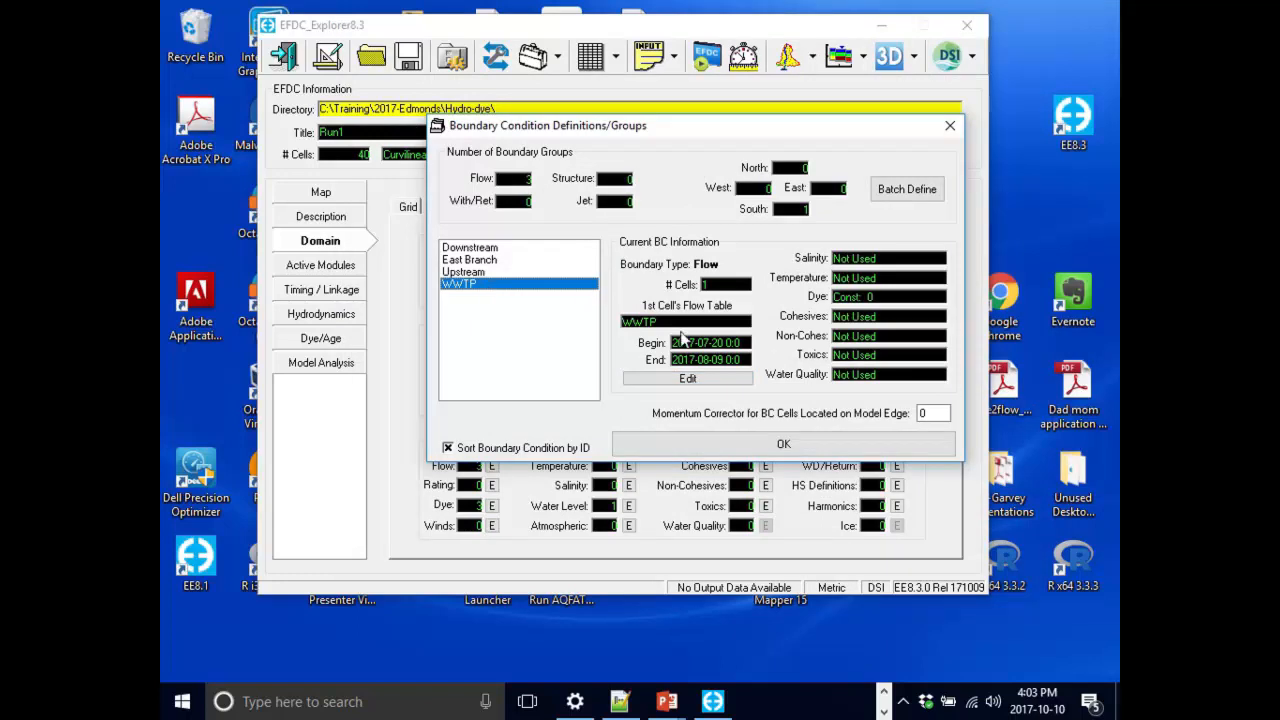
{"action": "left_click", "coordinate": [705, 380]}
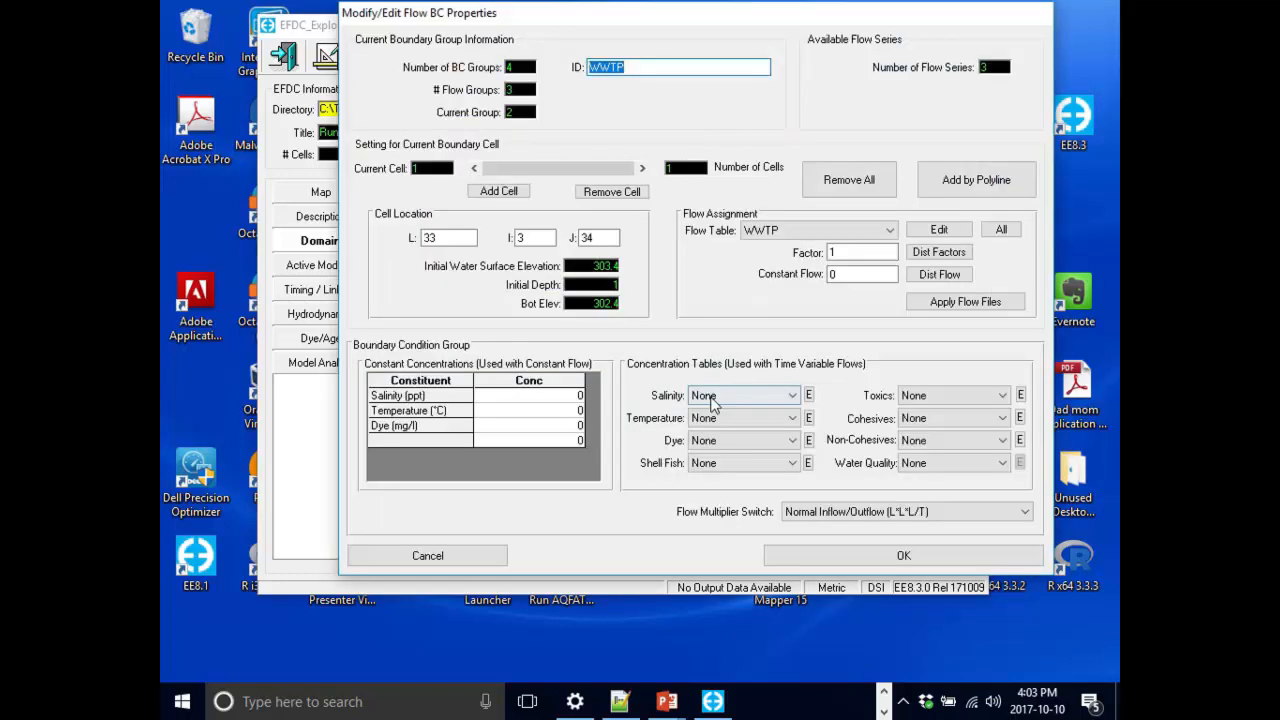
{"action": "left_click", "coordinate": [735, 440]}
{"action": "left_click", "coordinate": [733, 448]}
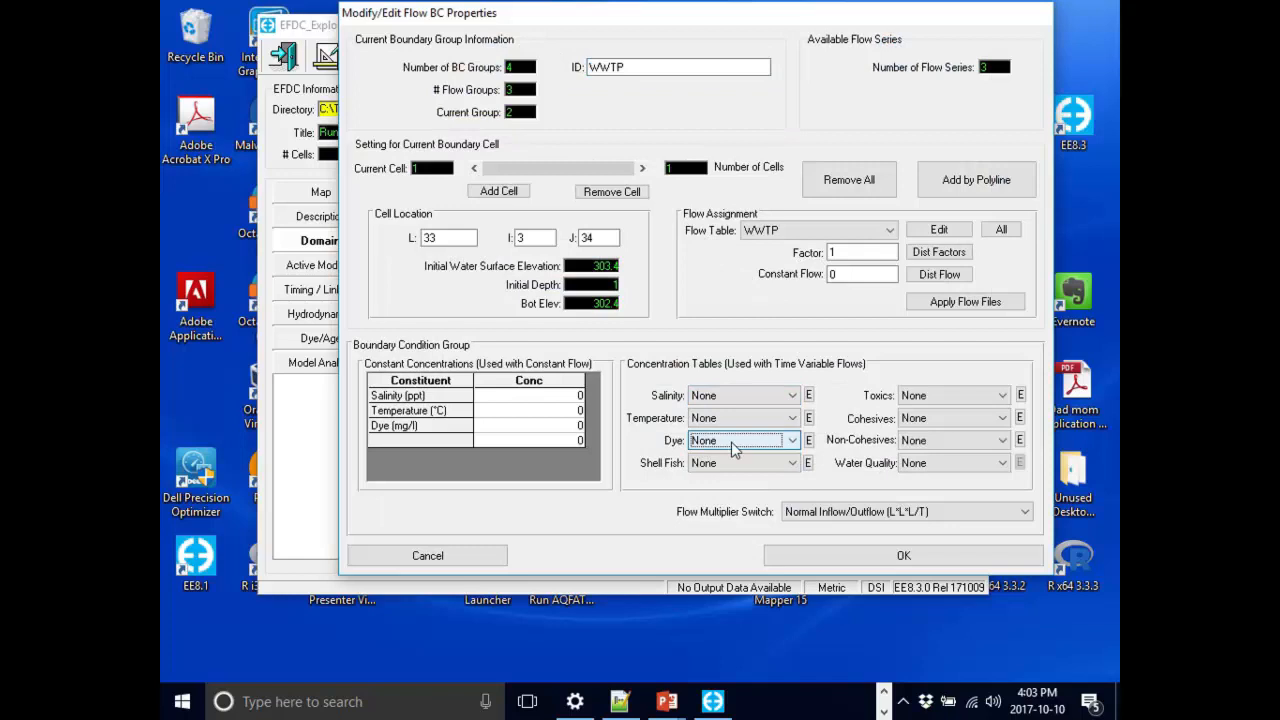
{"action": "left_click", "coordinate": [809, 440]}
{"action": "left_click", "coordinate": [557, 584]}
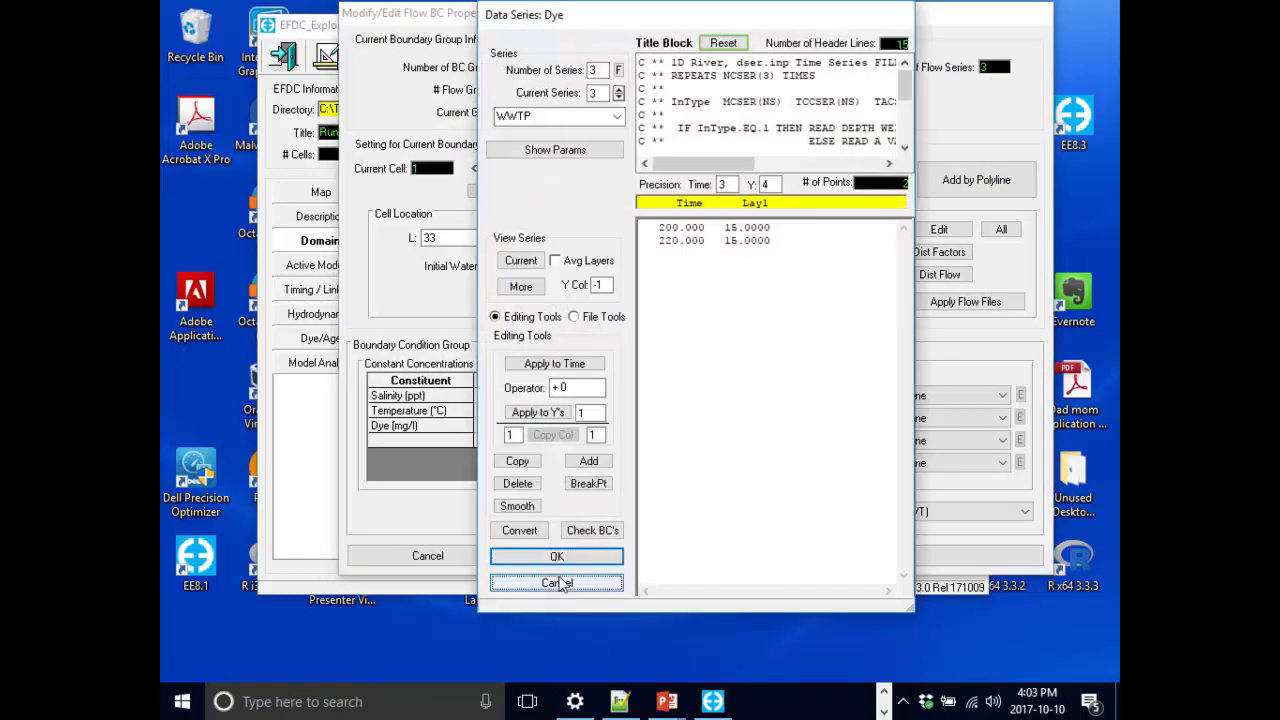
{"action": "left_click", "coordinate": [771, 446]}
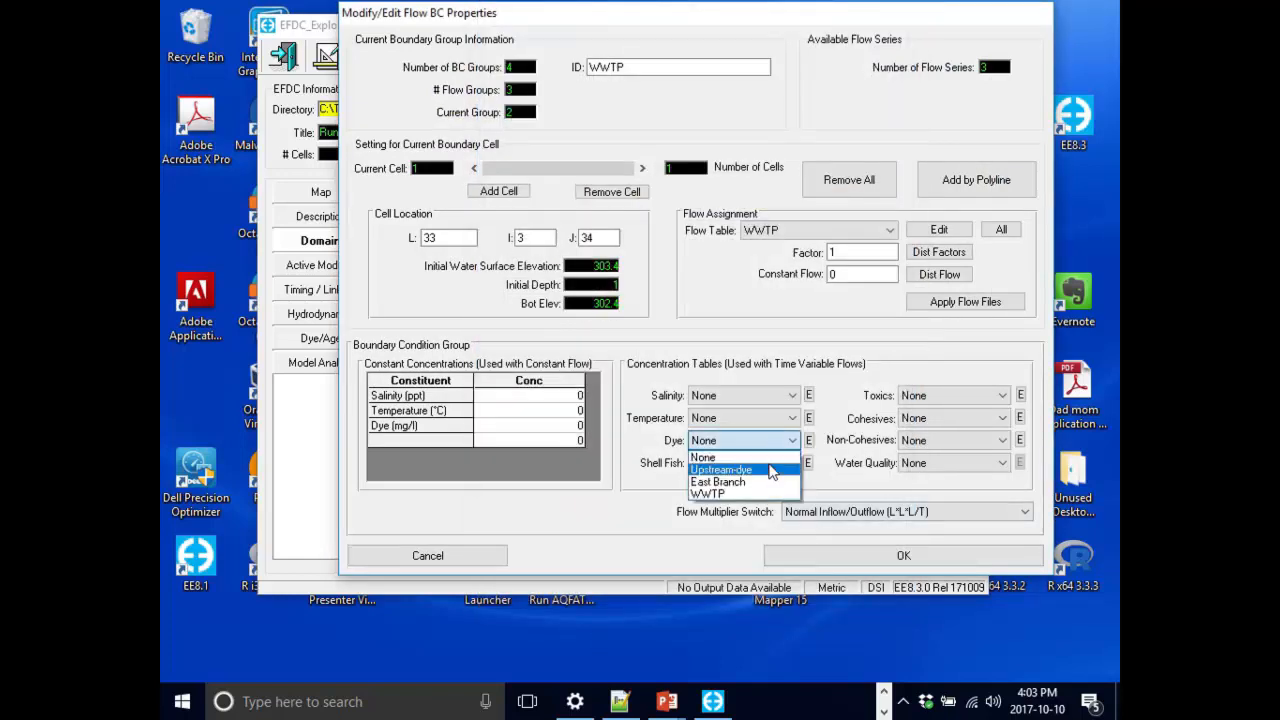
{"action": "left_click", "coordinate": [758, 496]}
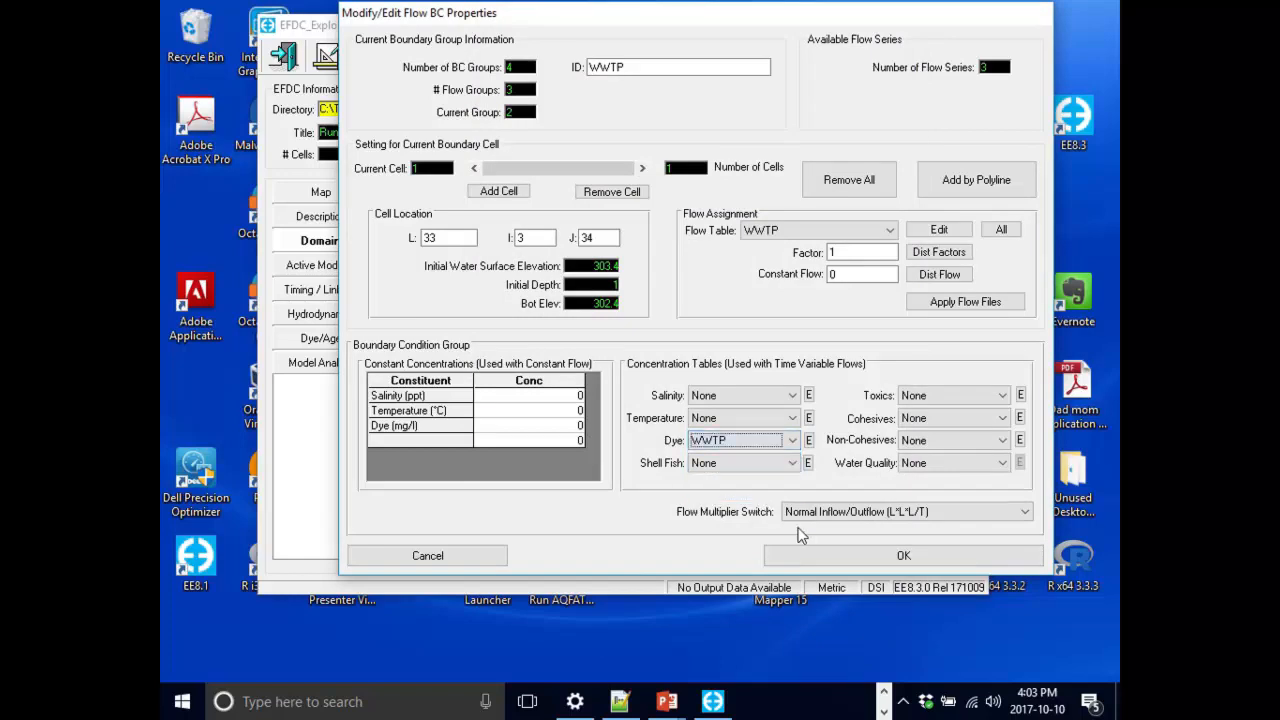
{"action": "left_click", "coordinate": [835, 546]}
{"action": "left_click", "coordinate": [755, 449]}
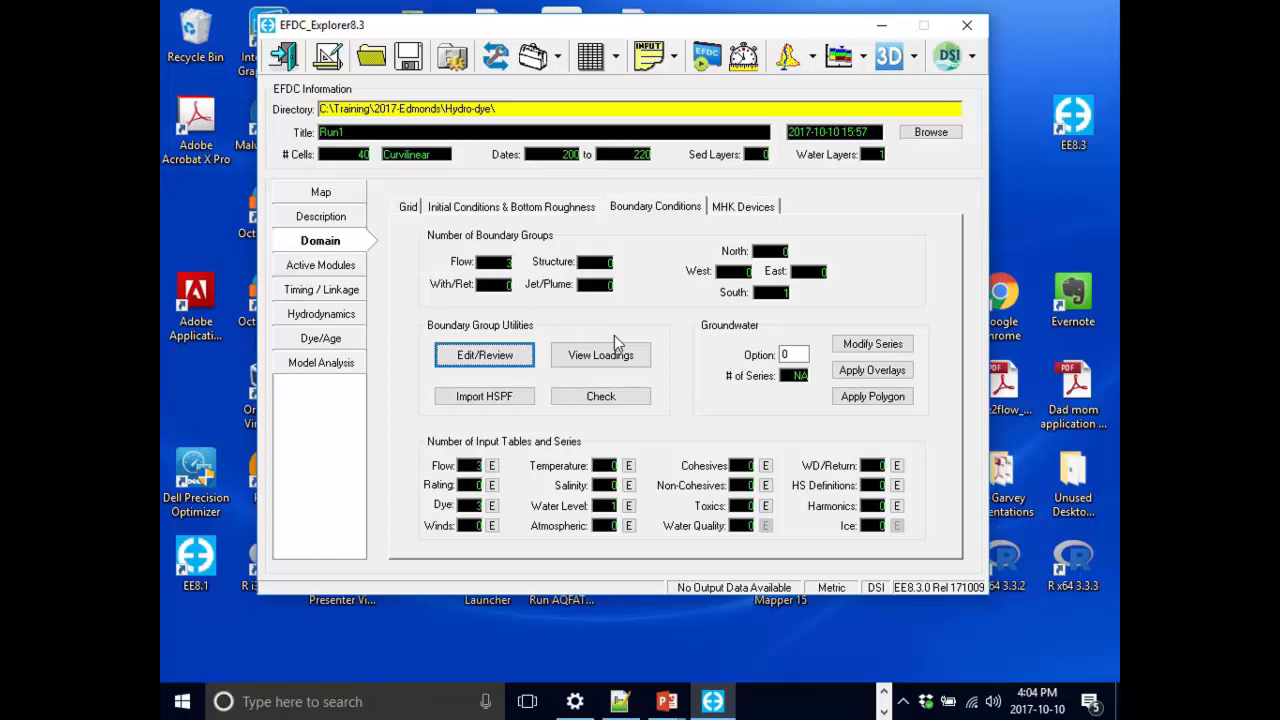
Add the note "Hydro-dye based on Hydrol" to the run log in the project description.
{"action": "left_click", "coordinate": [326, 263]}
{"action": "left_click", "coordinate": [325, 242]}
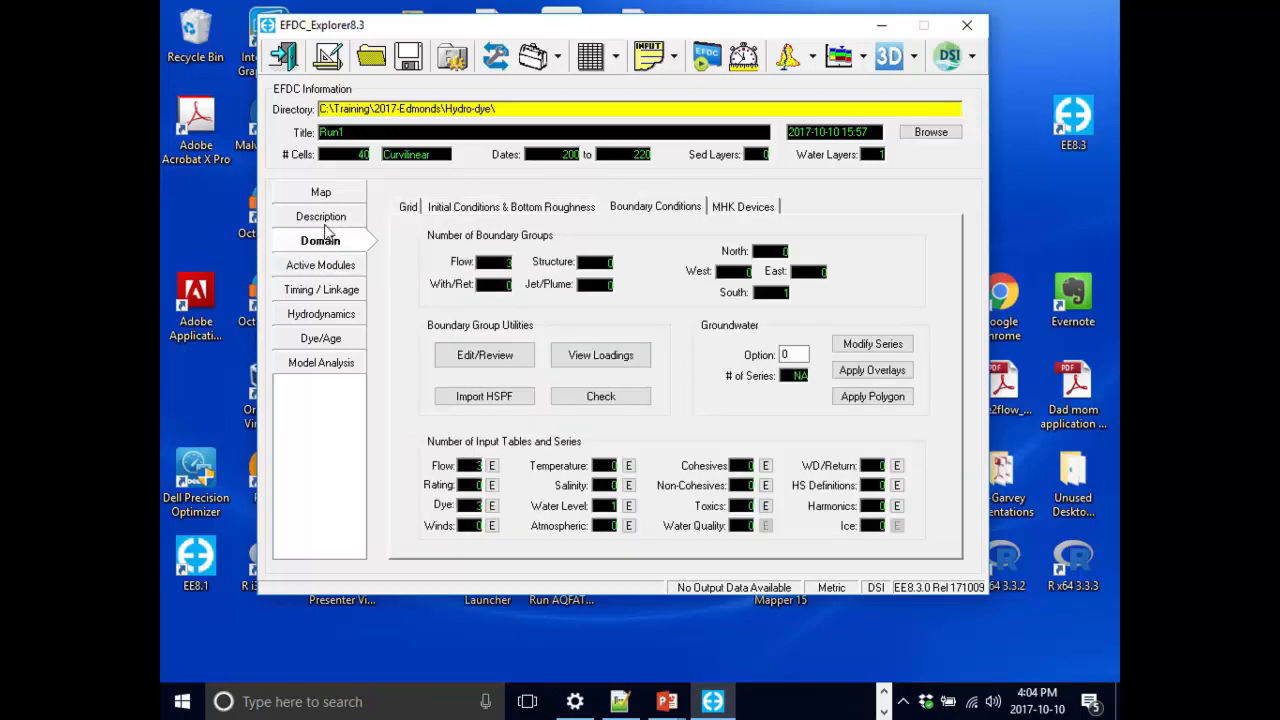
{"action": "left_click", "coordinate": [321, 217]}
{"action": "left_click", "coordinate": [502, 308]}
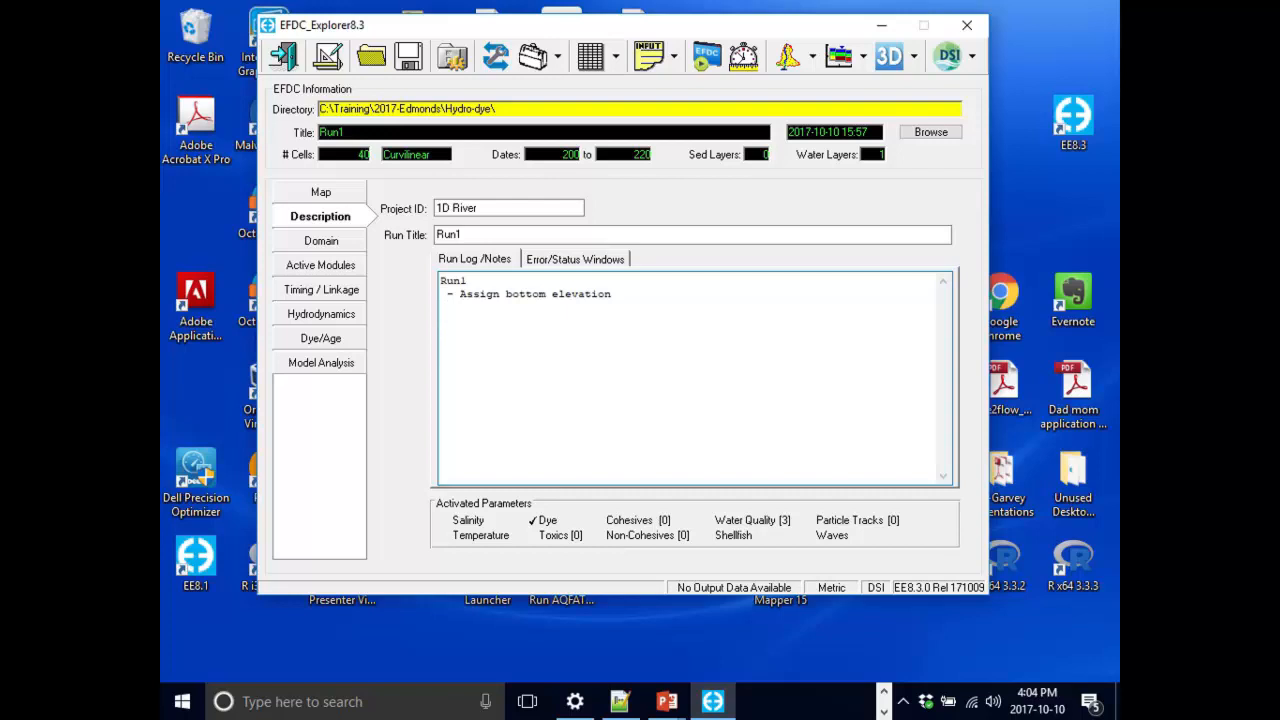
{"action": "type", "text": "Hydsta"}
{"action": "key", "text": "BackSpace"}
{"action": "key", "text": "BackSpace"}
{"action": "key", "text": "BackSpace"}
{"action": "type", "text": "ro-dye based on Hydrol "}
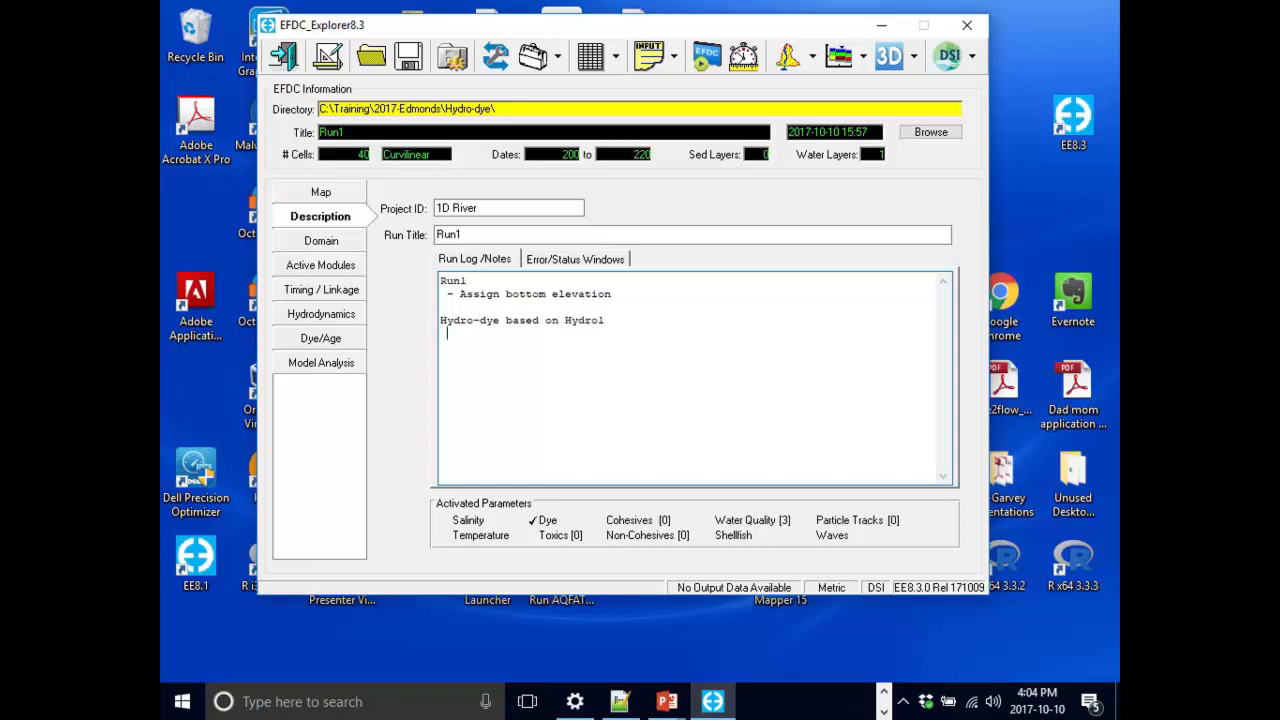
{"action": "type", "text": " - Added dye component"}
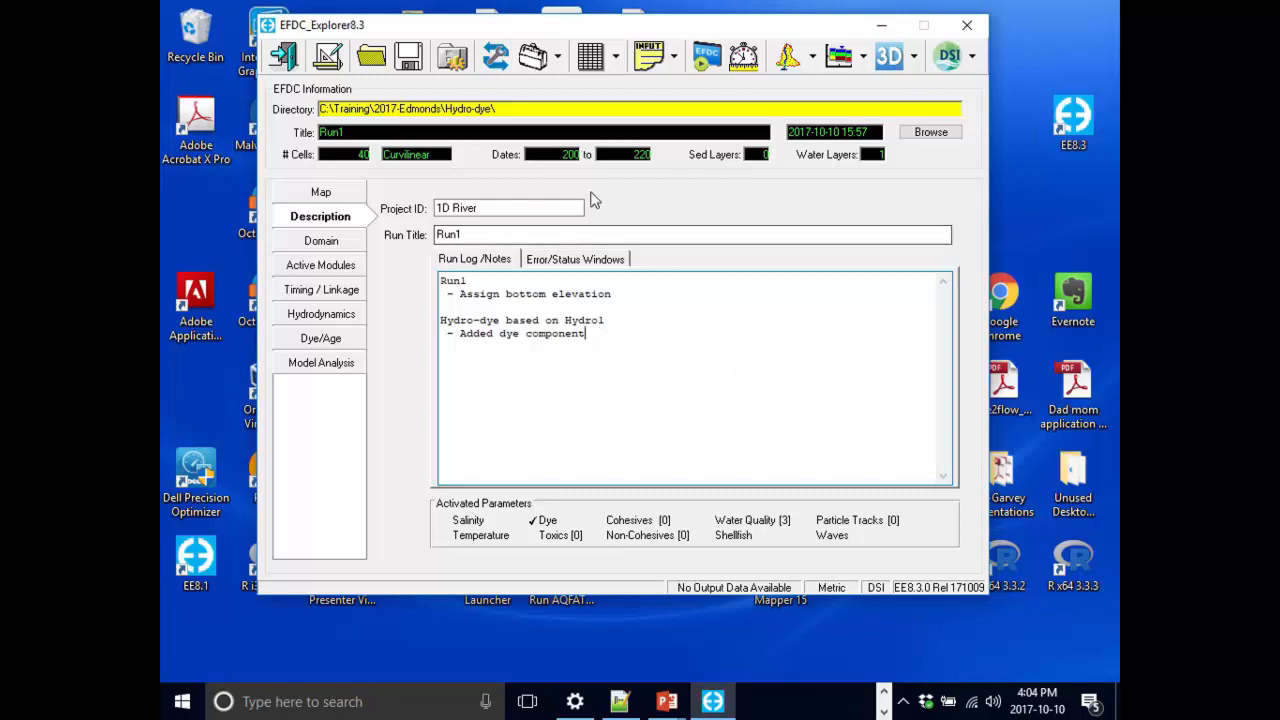
Add the line "- Added dye component" to the run log and save the project fully to the Hydro-dye folder.
{"action": "left_click", "coordinate": [410, 58]}
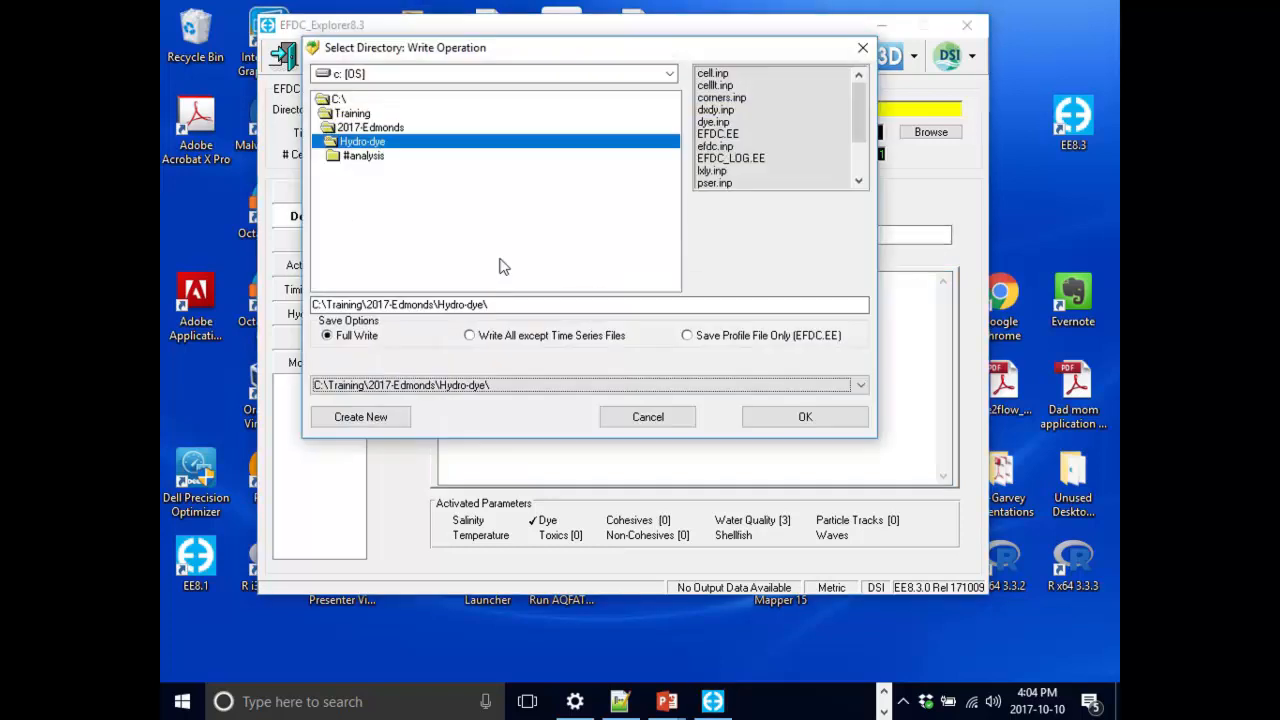
{"action": "left_click", "coordinate": [805, 418]}
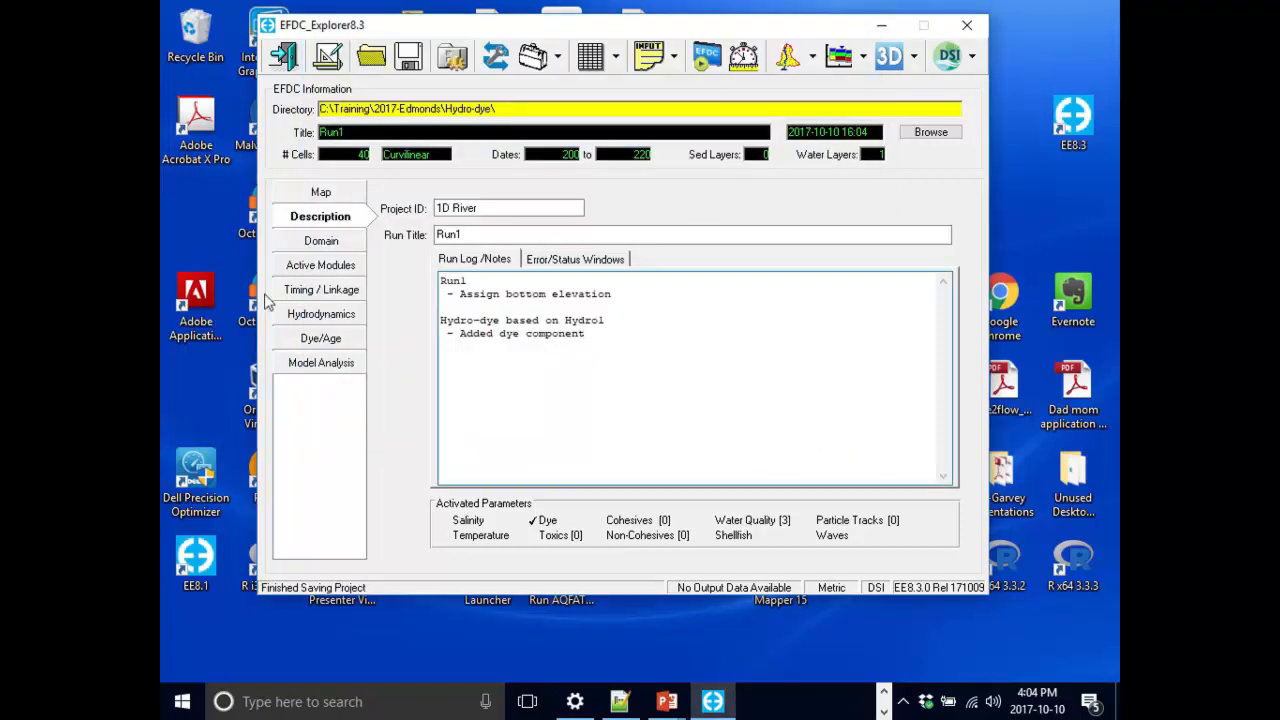
Open the EFDC+ run options and launch the EFDC+ run using 4 OMP threads.
{"action": "left_click", "coordinate": [707, 60]}
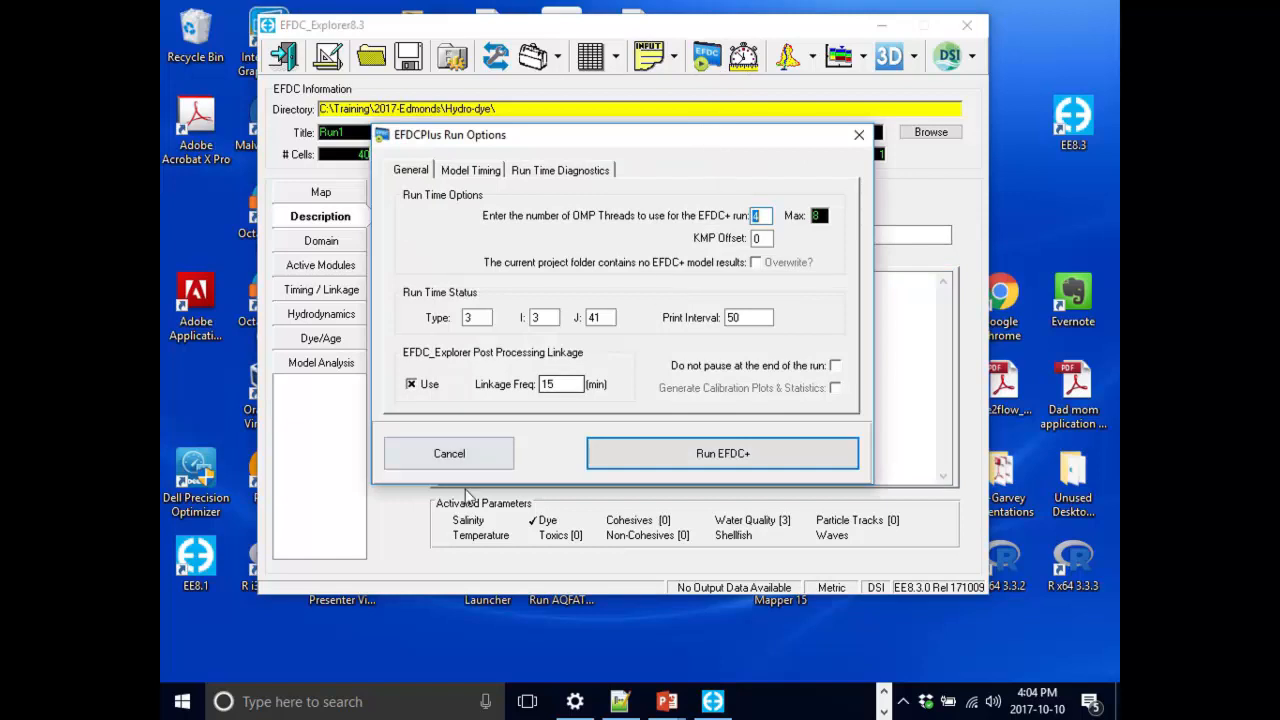
{"action": "left_click", "coordinate": [435, 452]}
{"action": "left_click", "coordinate": [702, 62]}
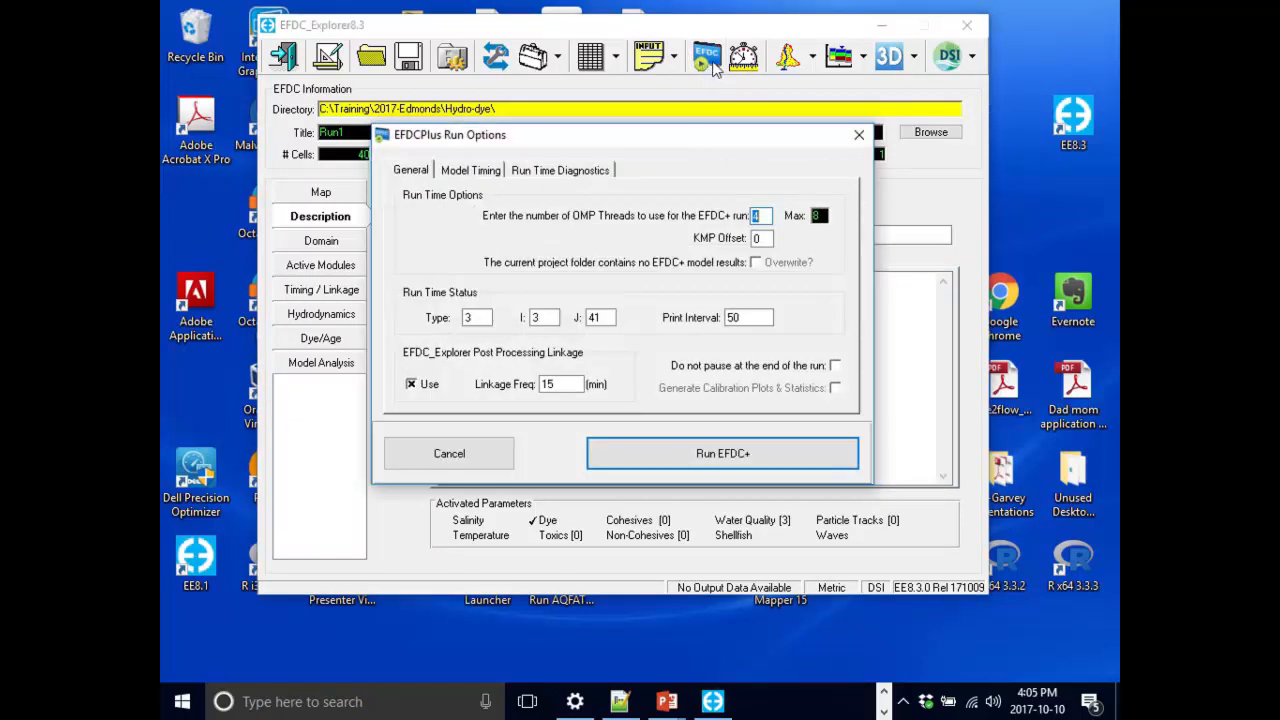
{"action": "double_click", "coordinate": [756, 215]}
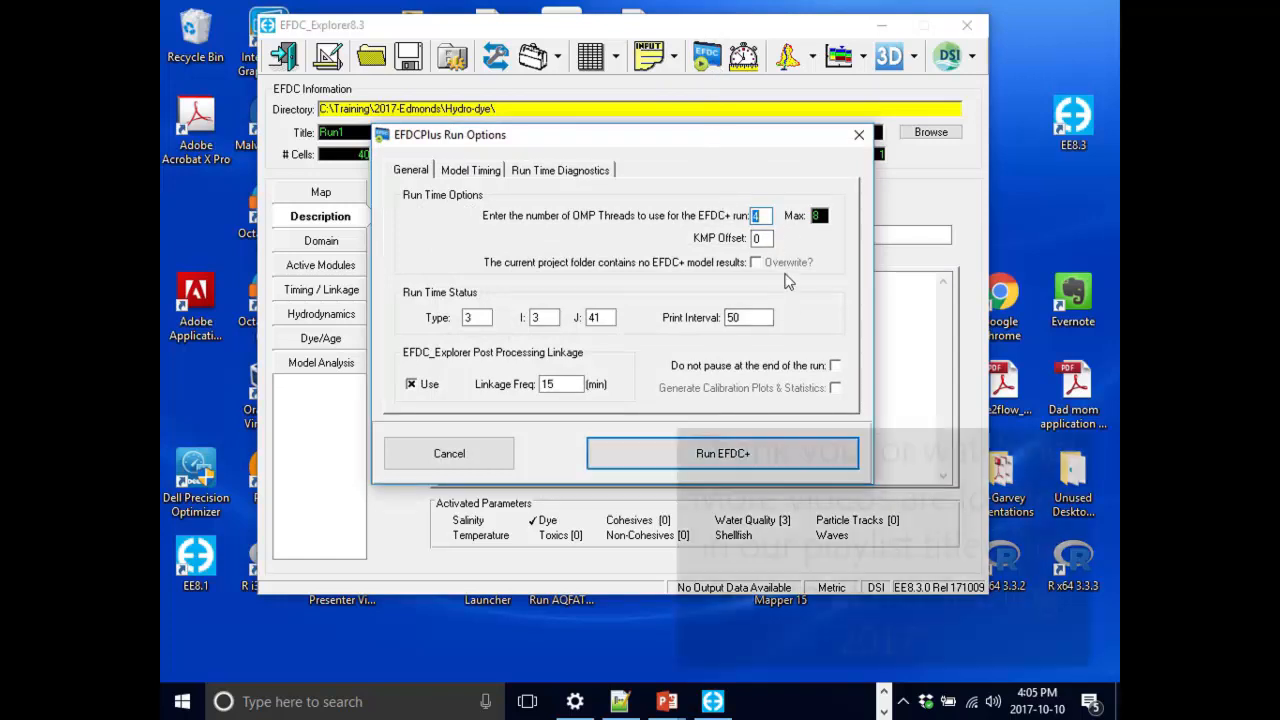
{"action": "key", "text": "Return"}
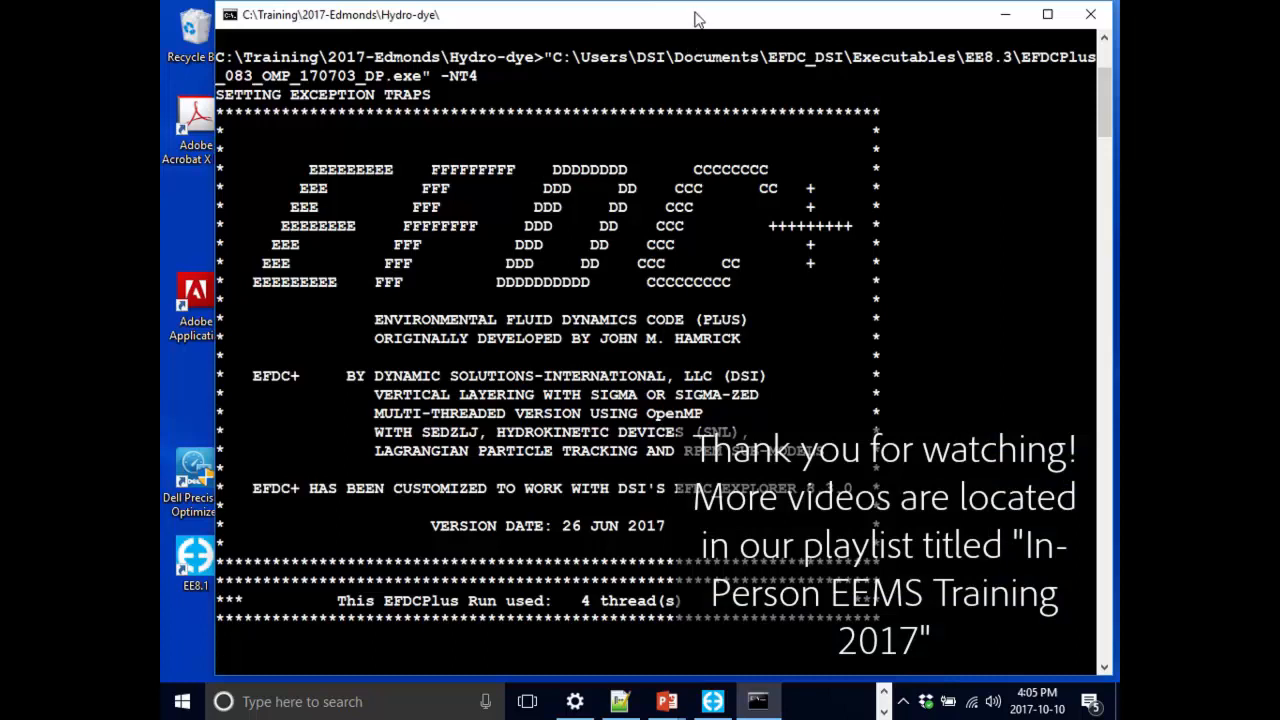